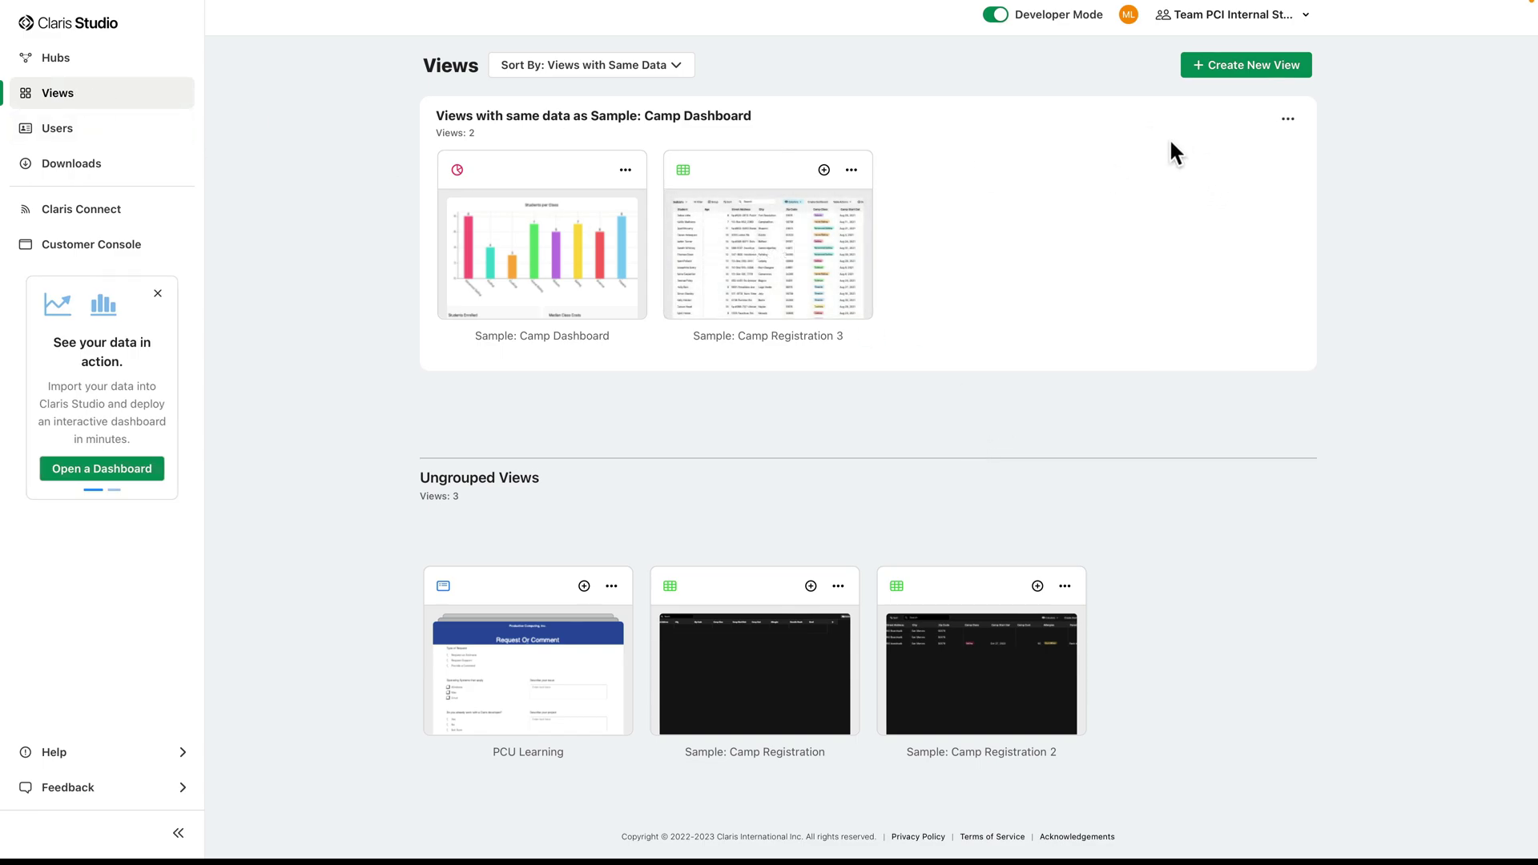
Step: Create a new empty spreadsheet view and clear its table name, Spreadsheet_2, for renaming
{"action": "left_click", "coordinate": [1245, 72]}
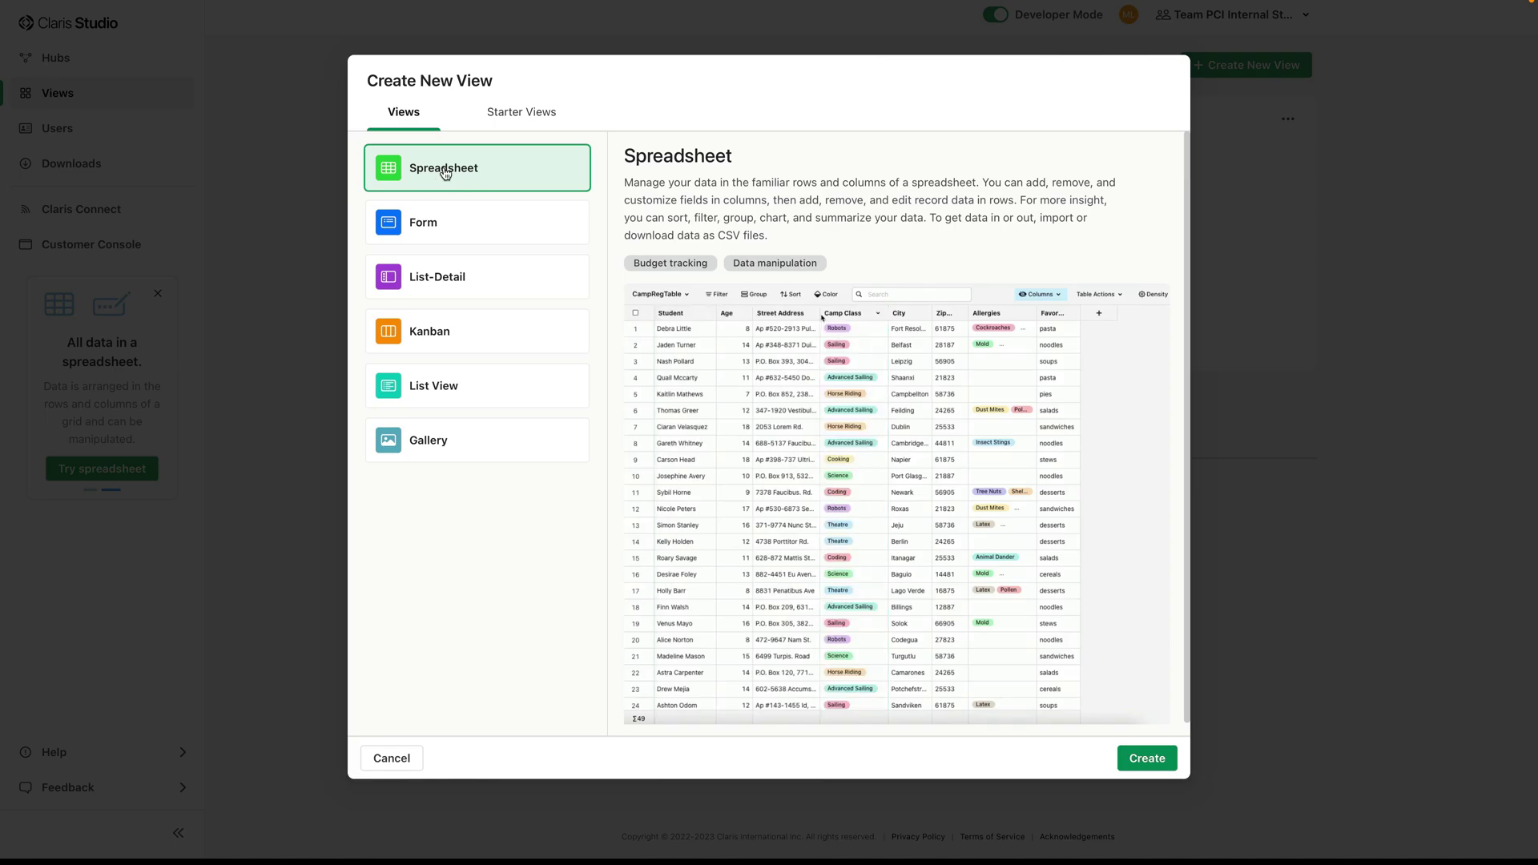
{"action": "left_click", "coordinate": [1146, 770]}
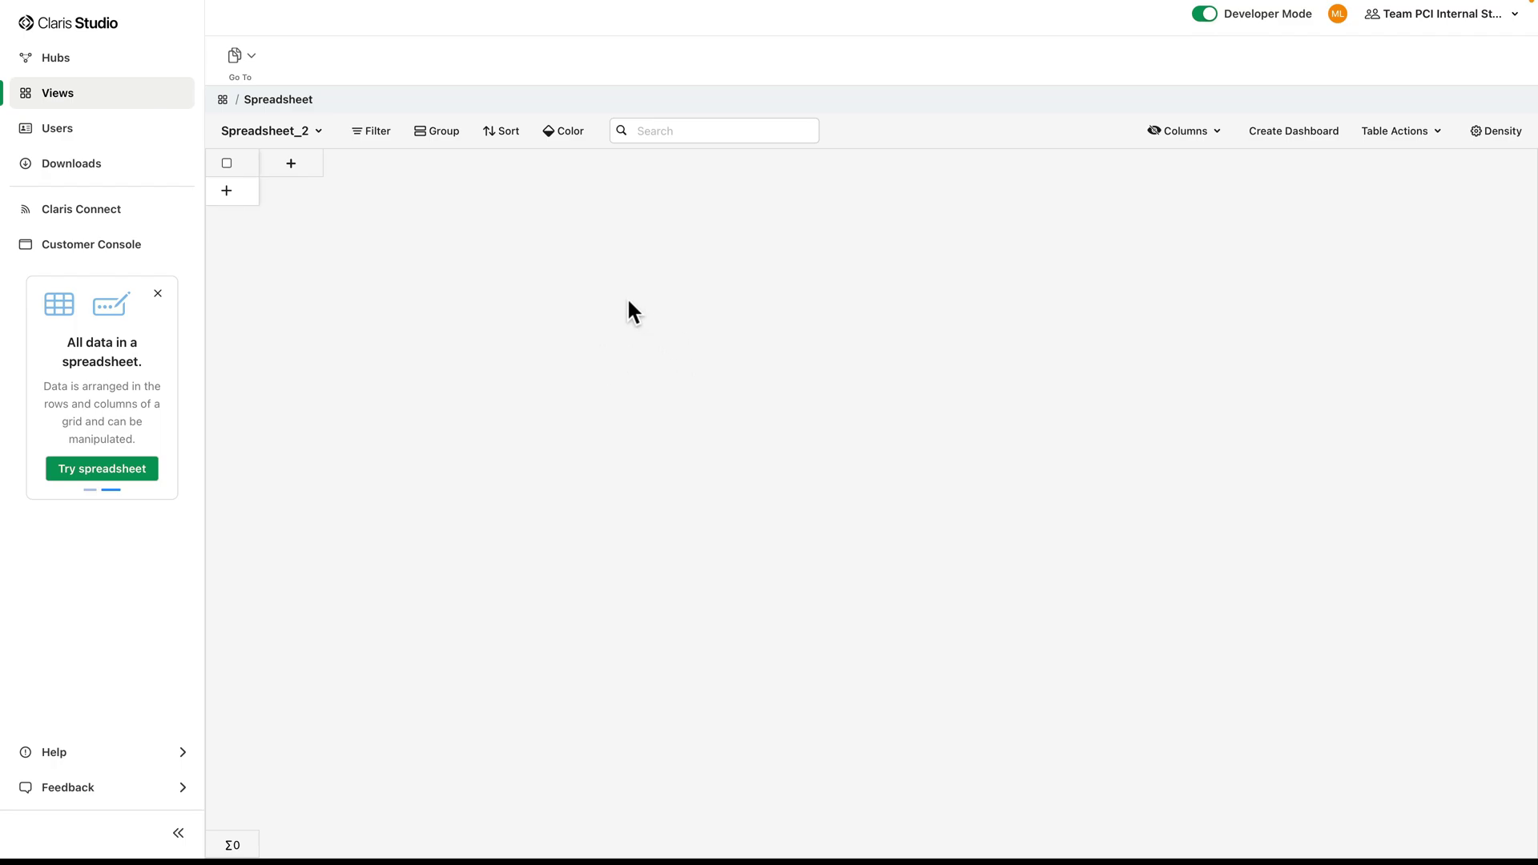
{"action": "left_click", "coordinate": [287, 132]}
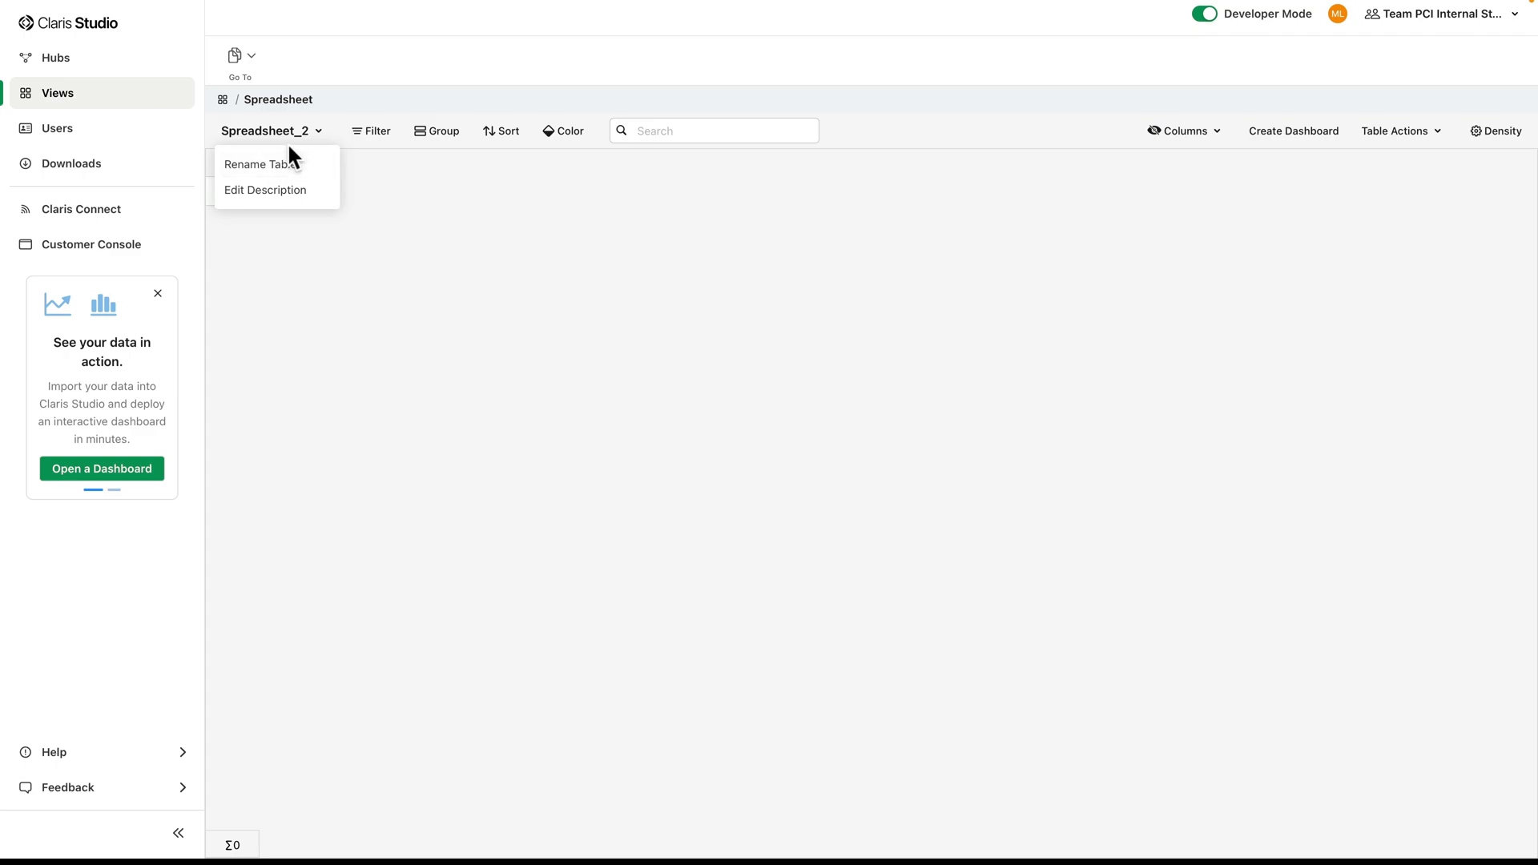
{"action": "left_click", "coordinate": [262, 166]}
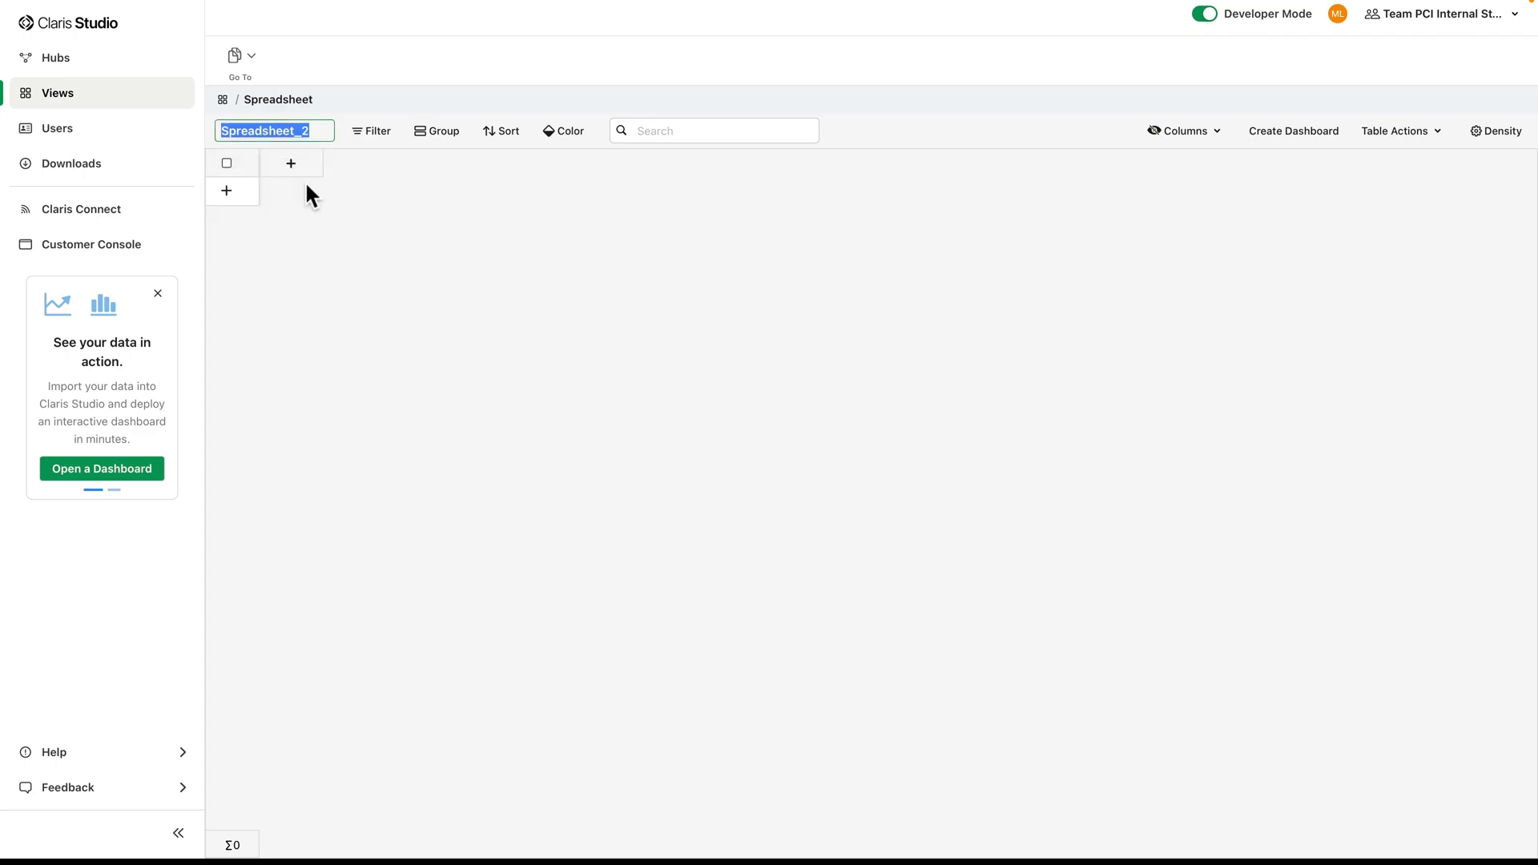
{"action": "key", "text": "BackSpace"}
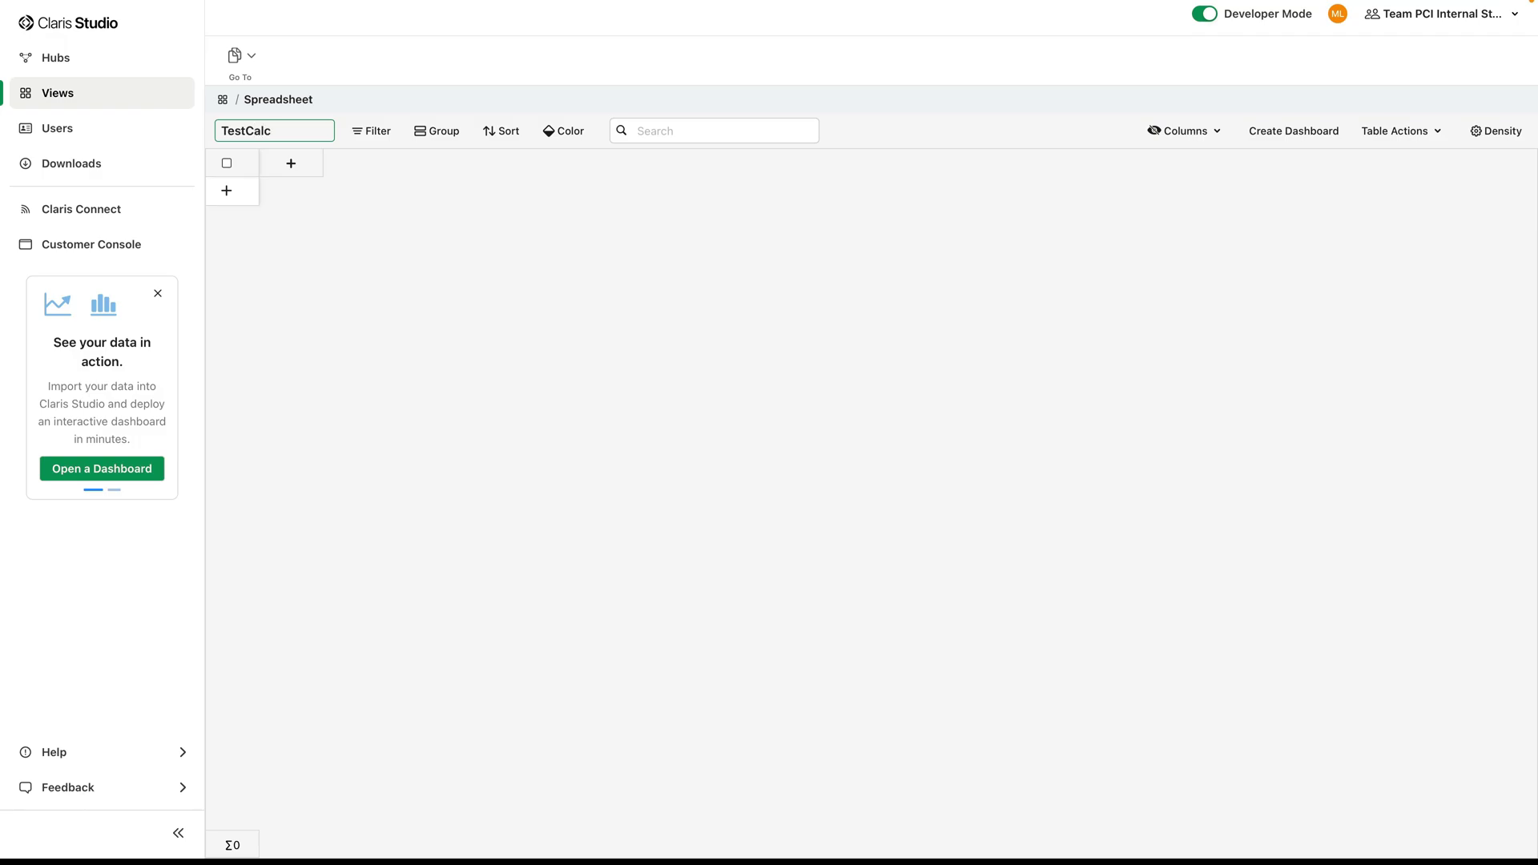
Step: Name the table TestCalc and add a Number column called QTY
{"action": "type", "text": "TestCalc"}
{"action": "key", "text": "Return"}
{"action": "left_click", "coordinate": [290, 165]}
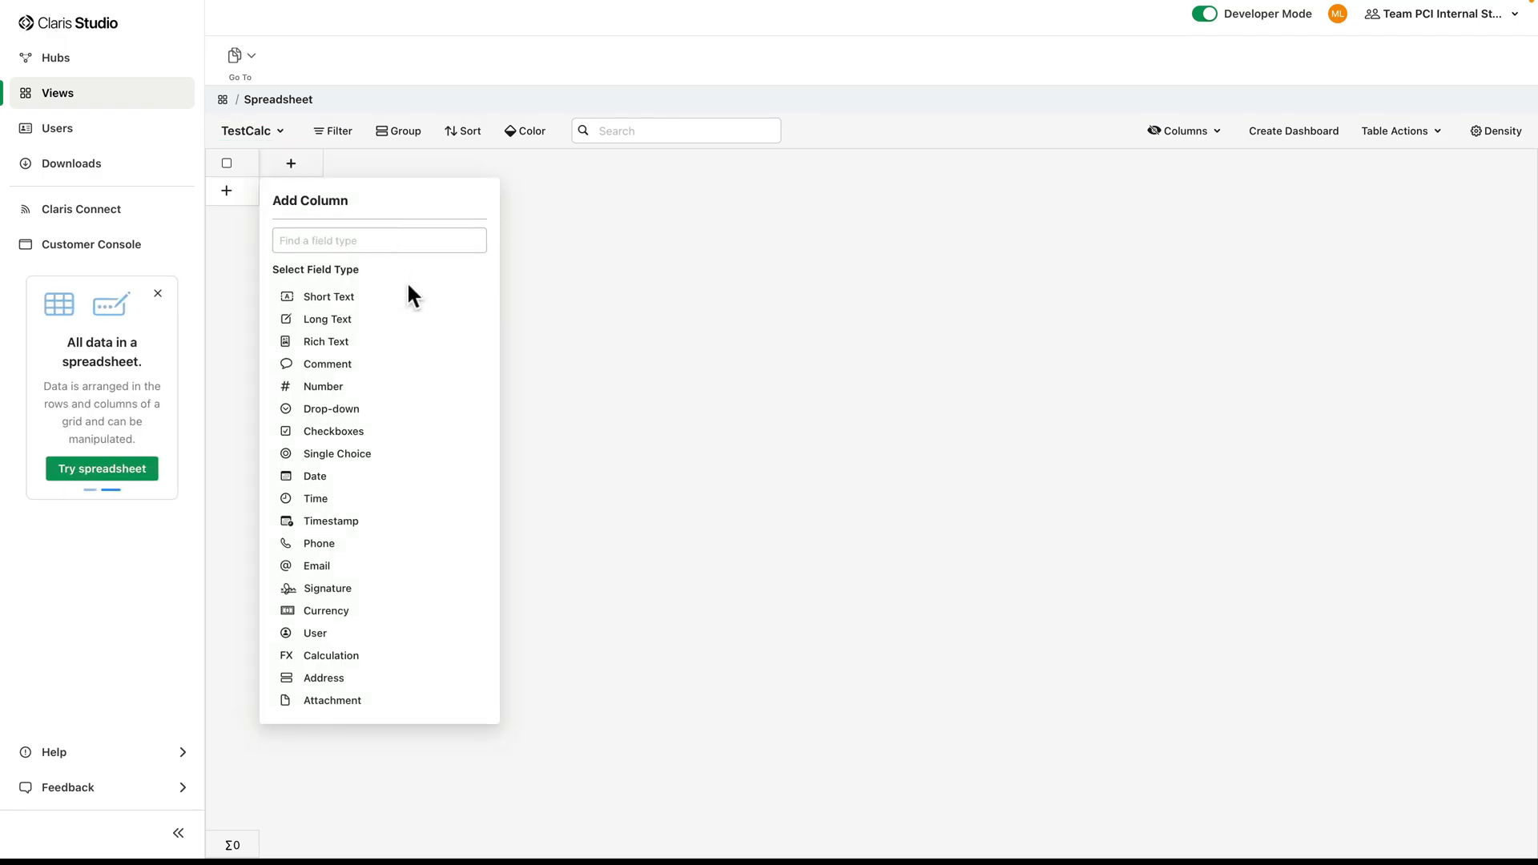
{"action": "left_click", "coordinate": [354, 387]}
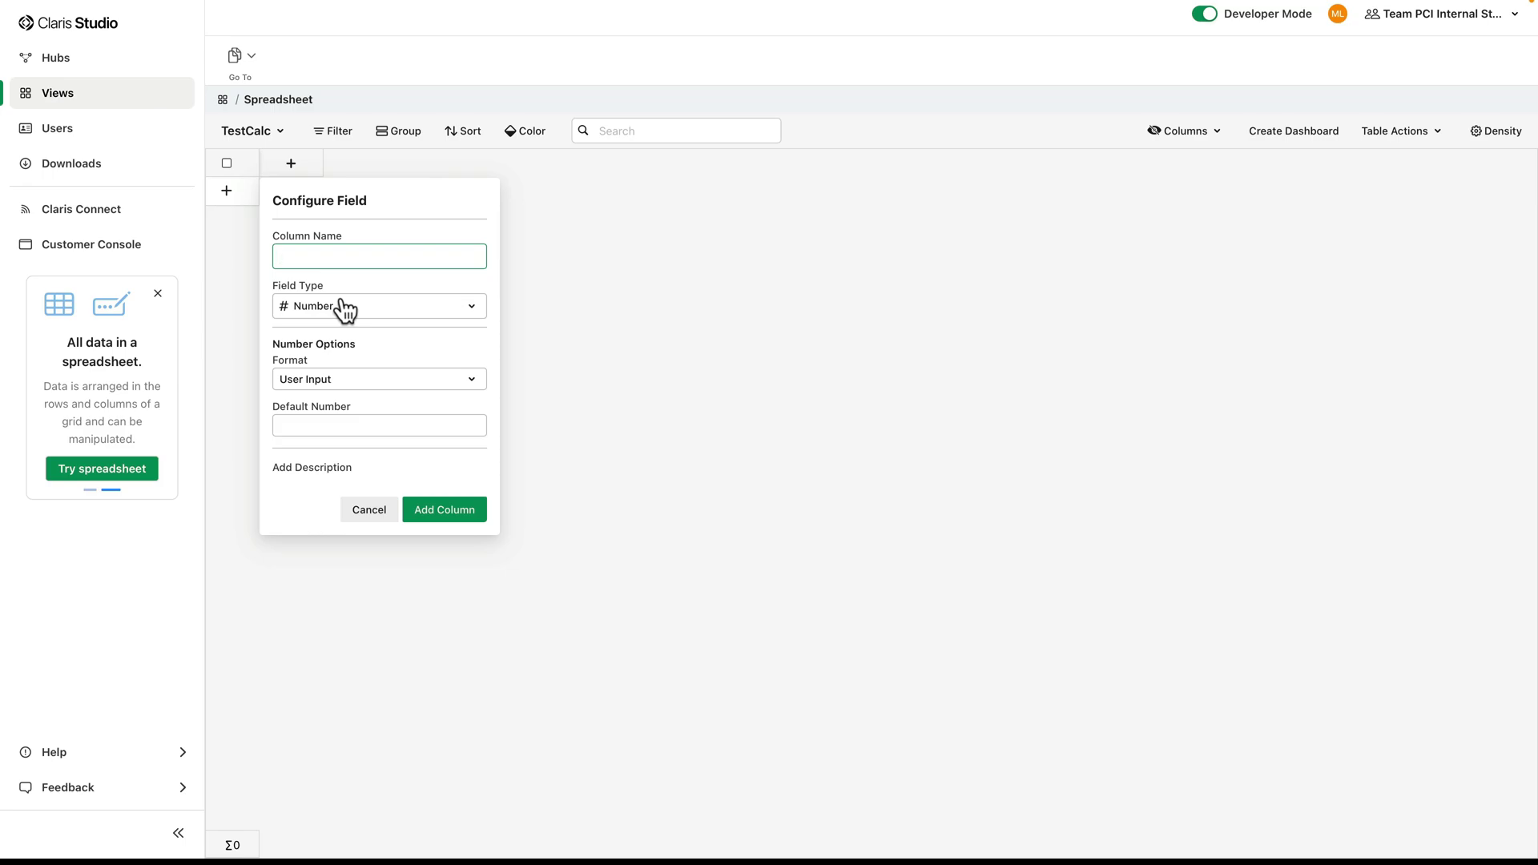
{"action": "type", "text": "QTY"}
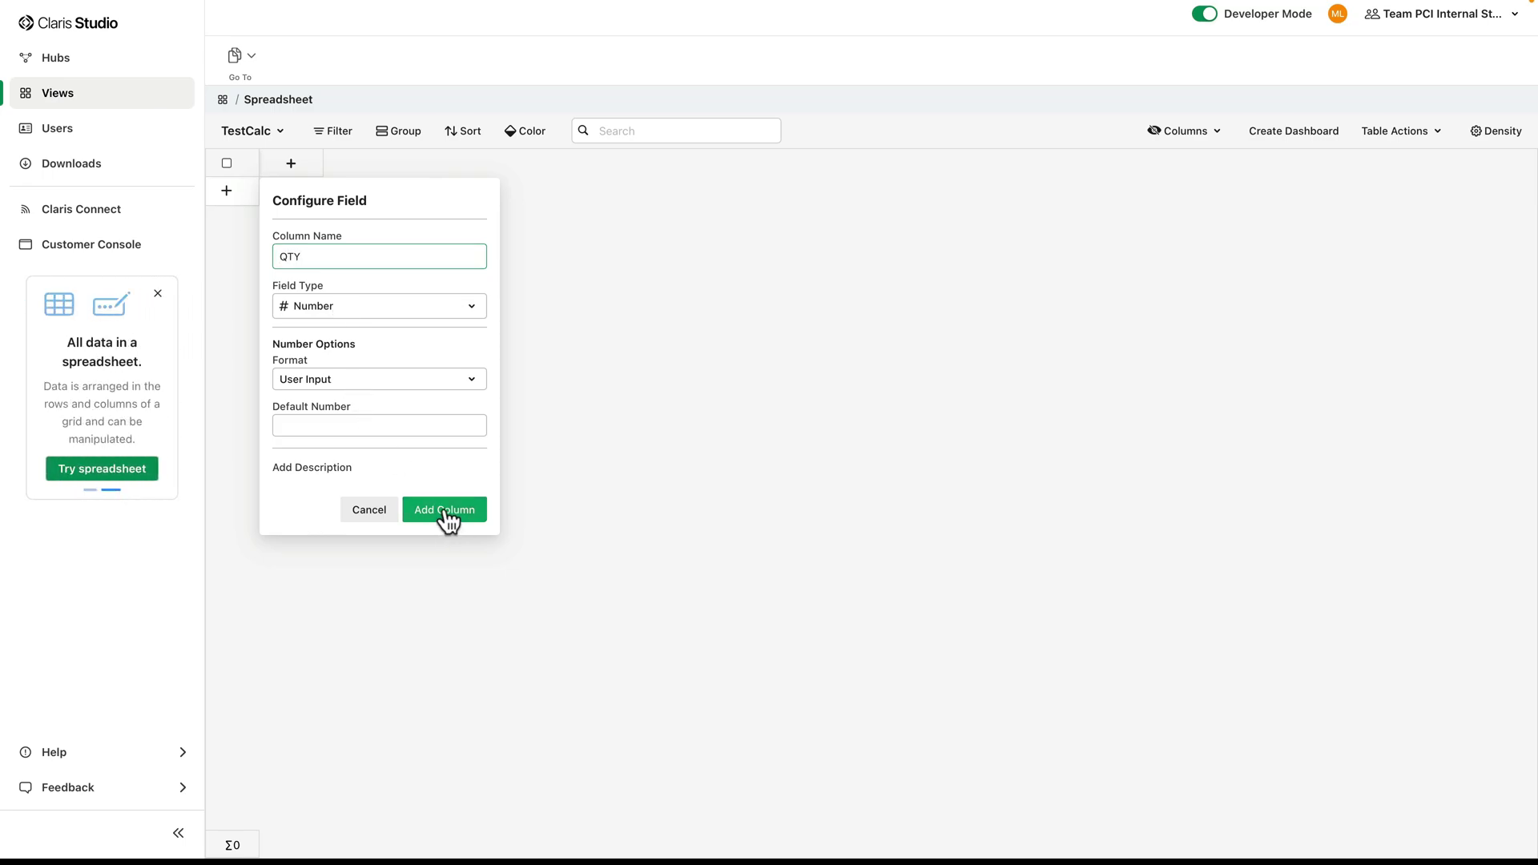
{"action": "left_click", "coordinate": [445, 511]}
Step: Add a second Number column named Unit Price
{"action": "left_click", "coordinate": [411, 169]}
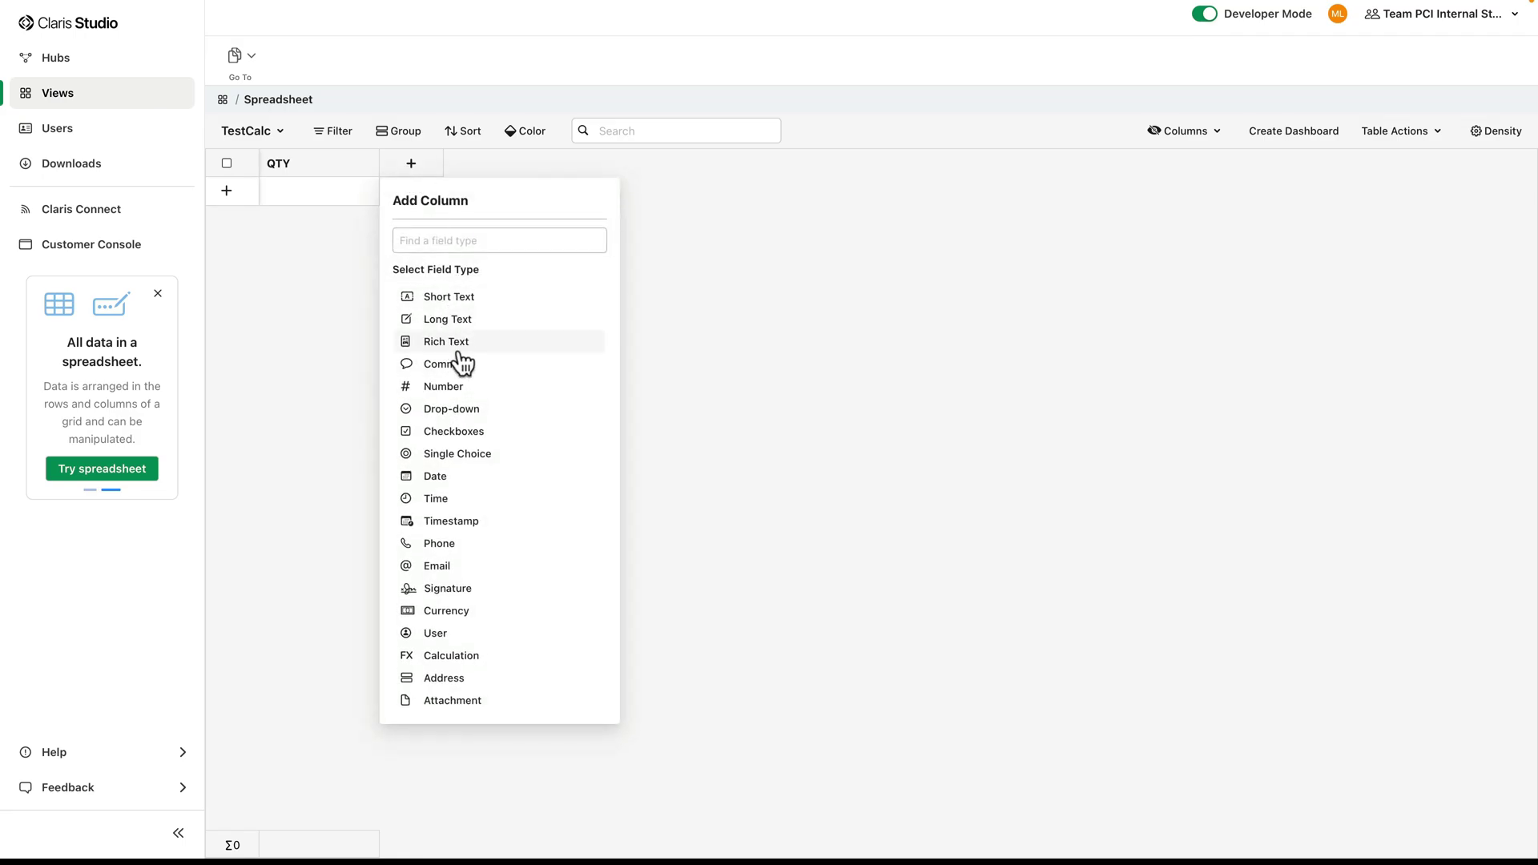
{"action": "left_click", "coordinate": [464, 391]}
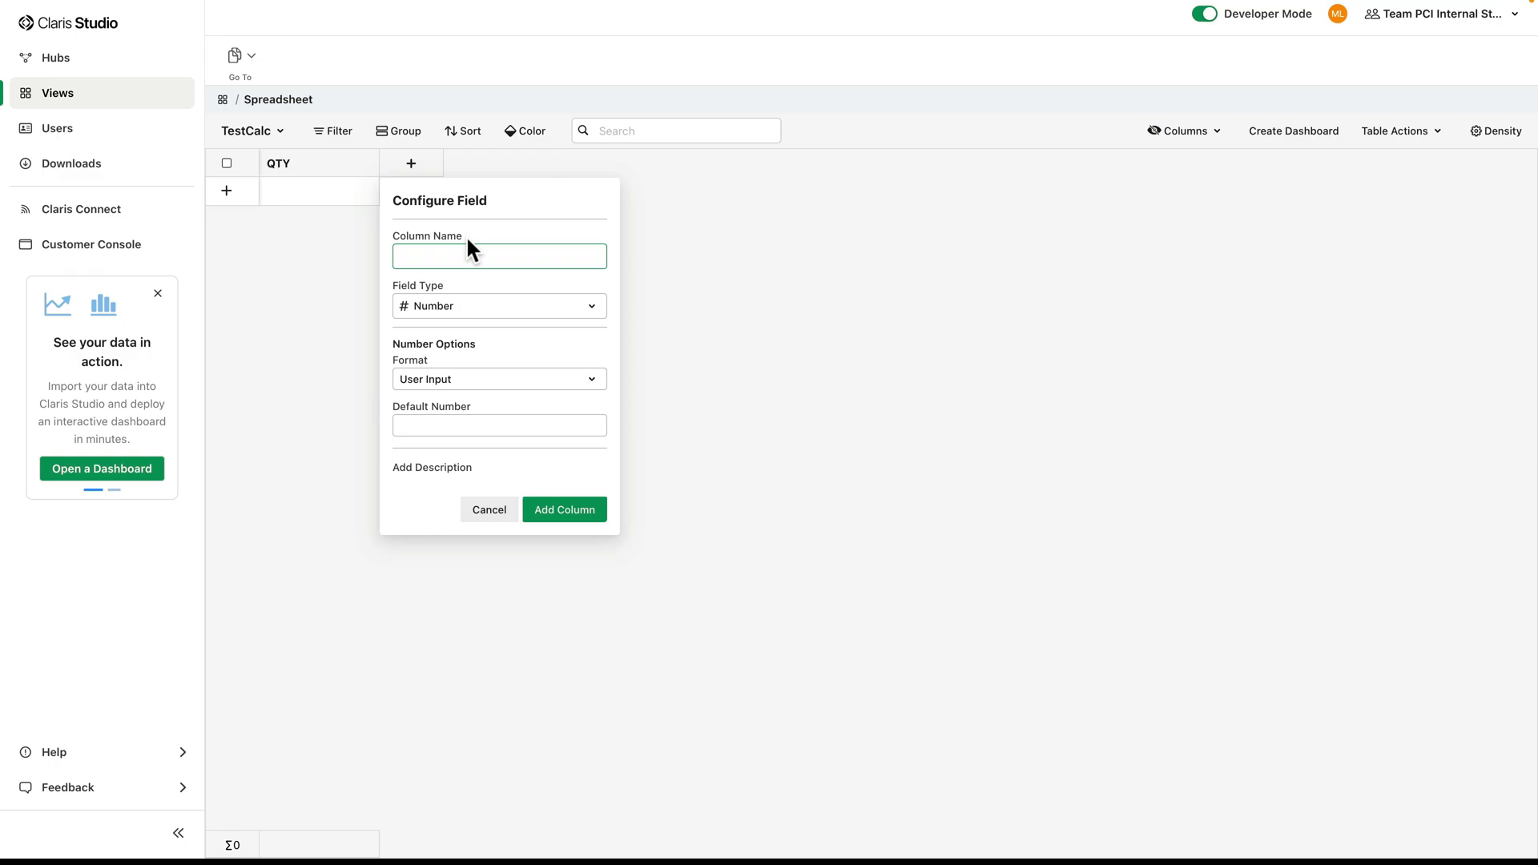
{"action": "type", "text": "Unit Price"}
{"action": "left_click", "coordinate": [565, 513]}
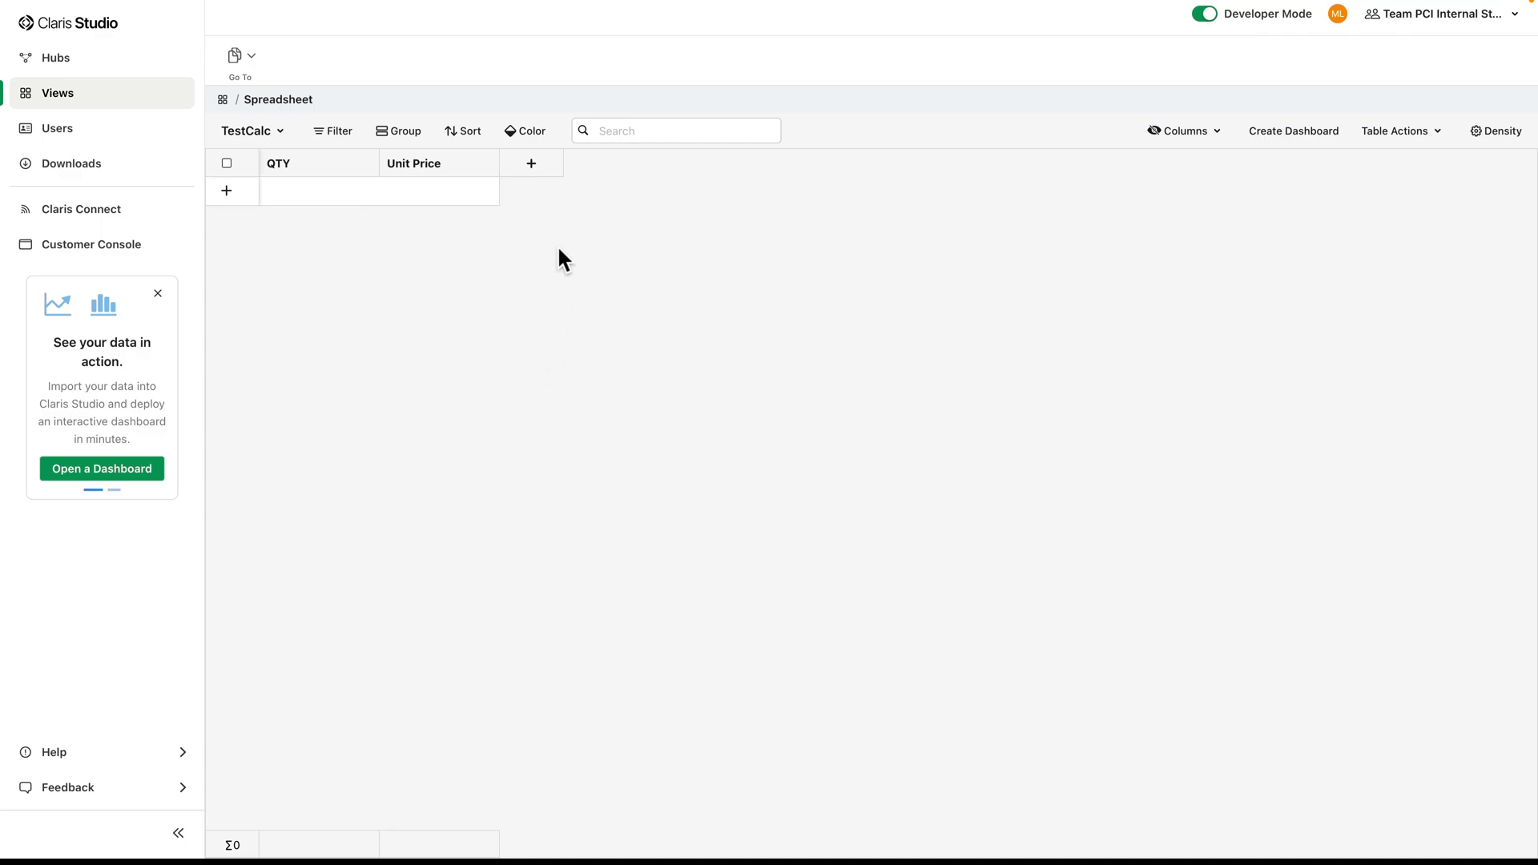
Step: Add a Total calculation column with formula 1 + 1, plus a first record showing 2
{"action": "left_click", "coordinate": [532, 166]}
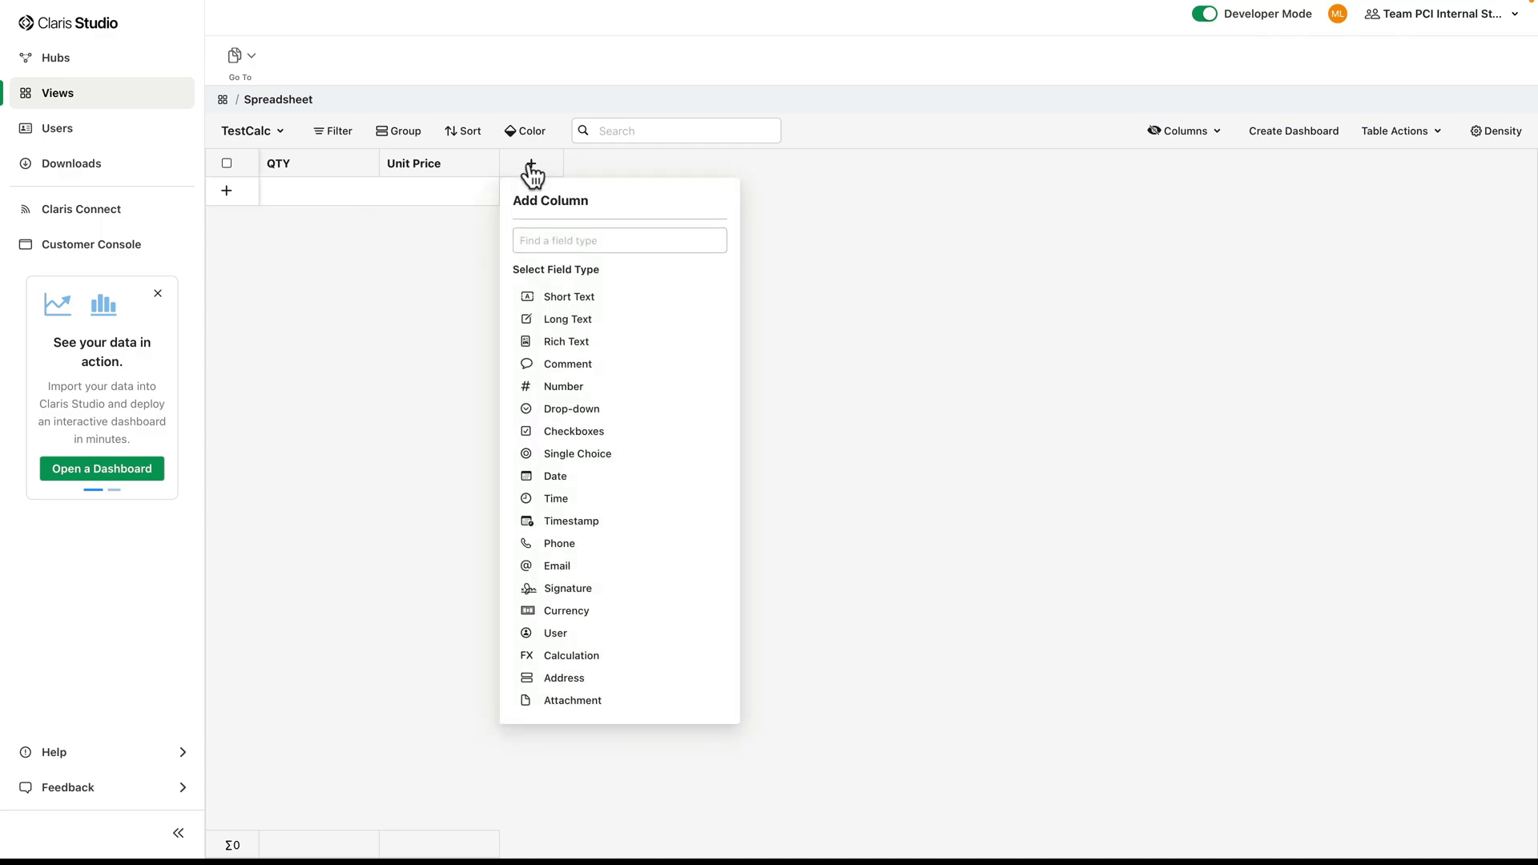
{"action": "left_click", "coordinate": [572, 657]}
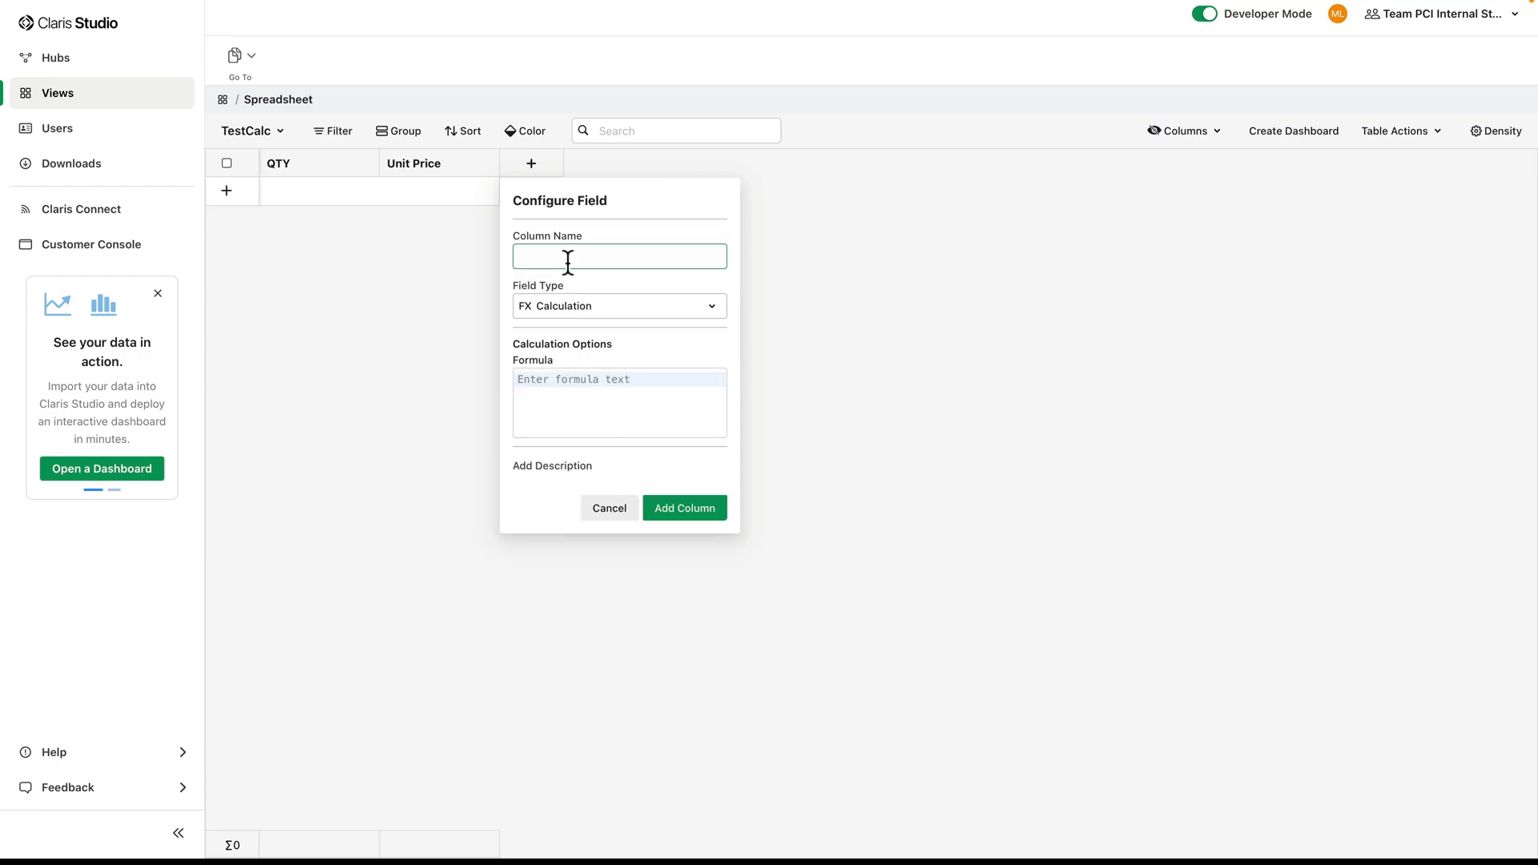
{"action": "type", "text": "Total"}
{"action": "key", "text": "Tab"}
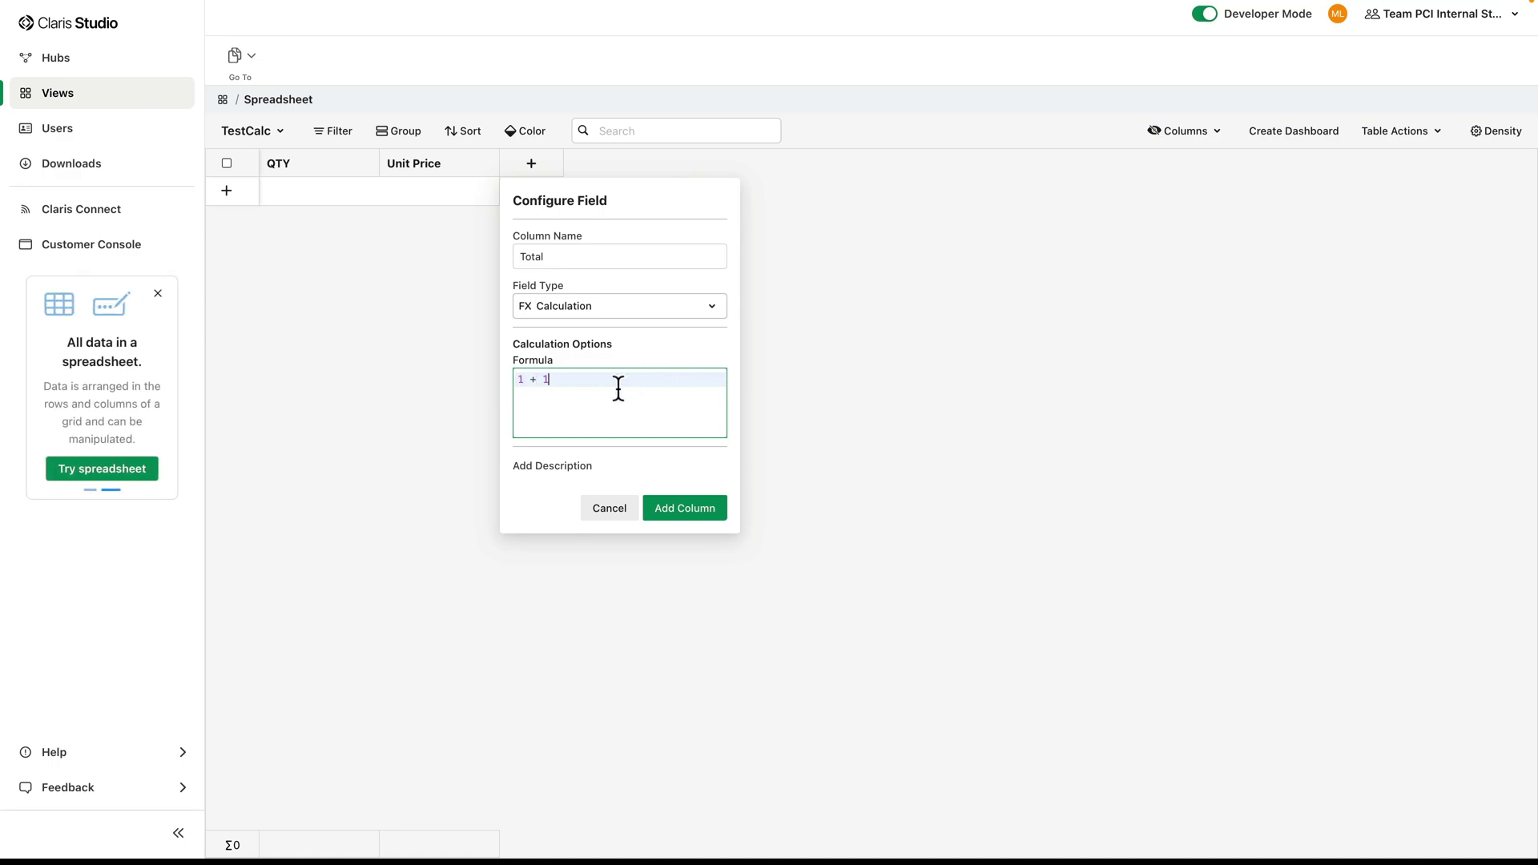
{"action": "left_click", "coordinate": [703, 517]}
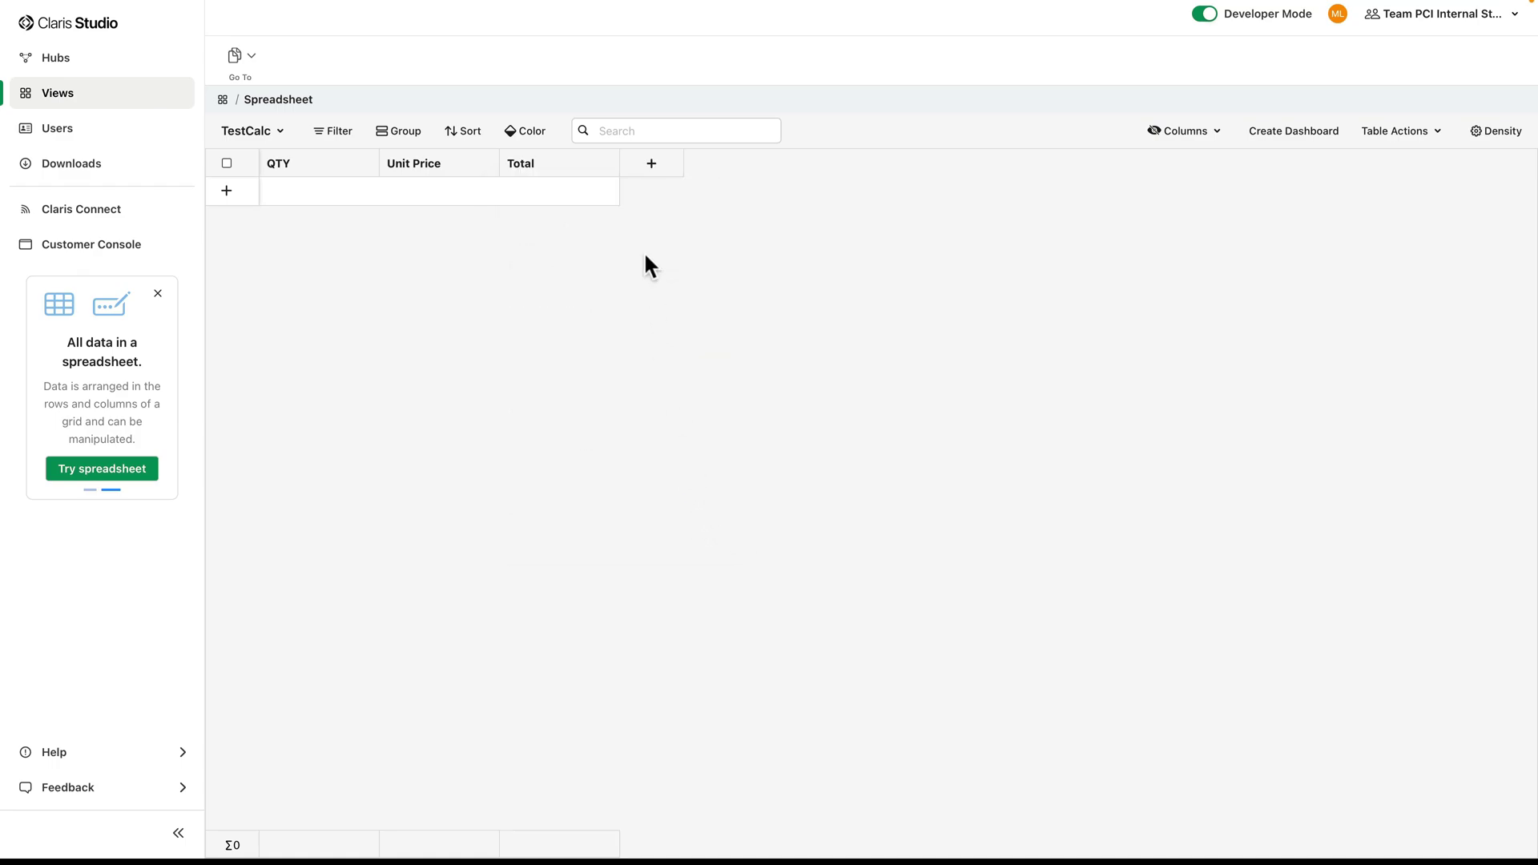
{"action": "left_click", "coordinate": [553, 199]}
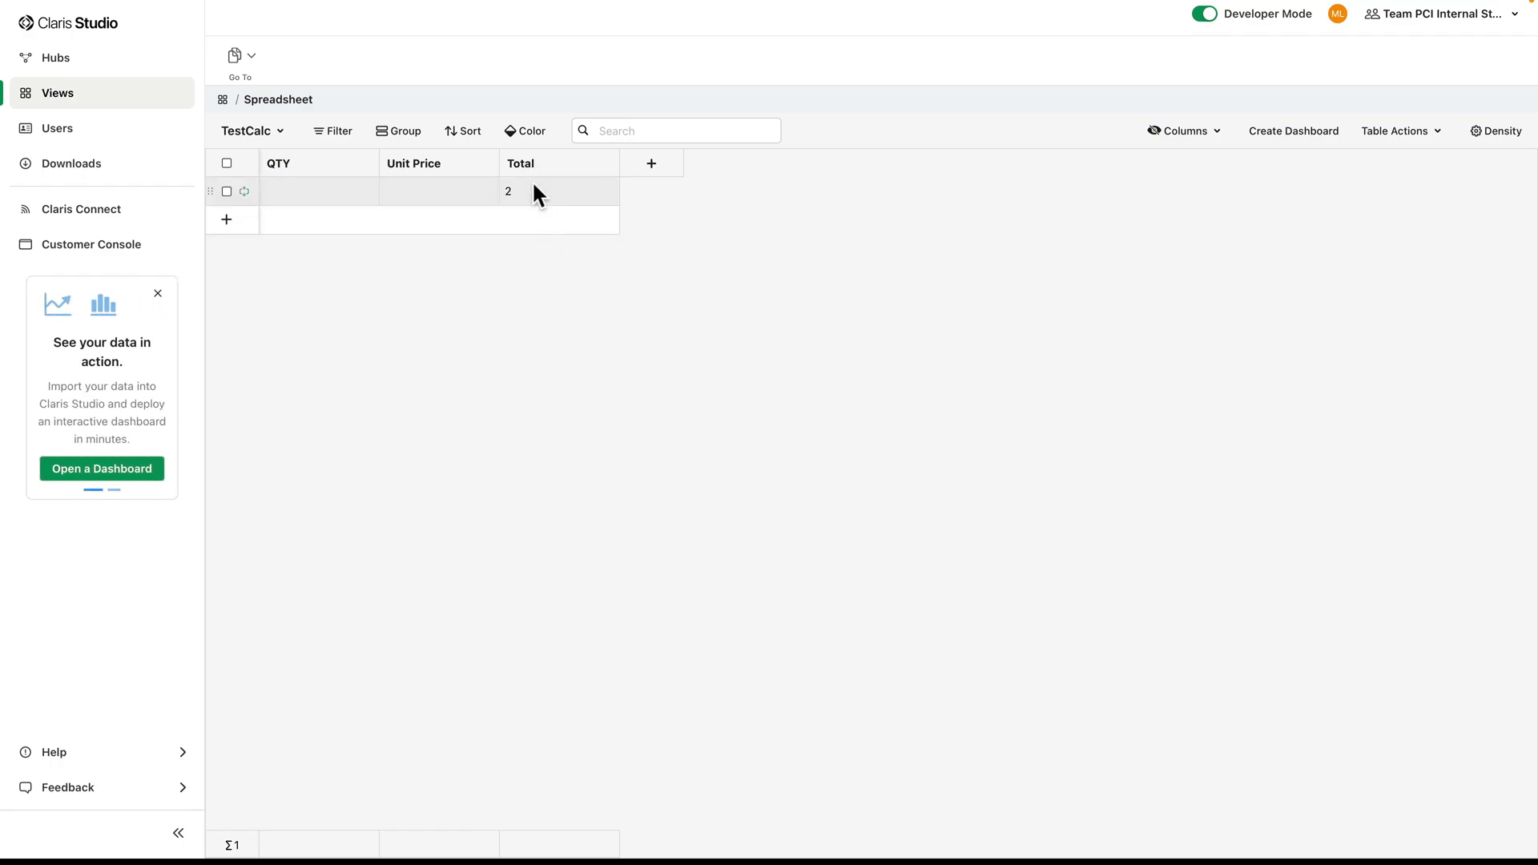
Step: Change the Total formula from 1 + 1 to 1 / 1 + 10 so the record shows 11
{"action": "left_click", "coordinate": [521, 160]}
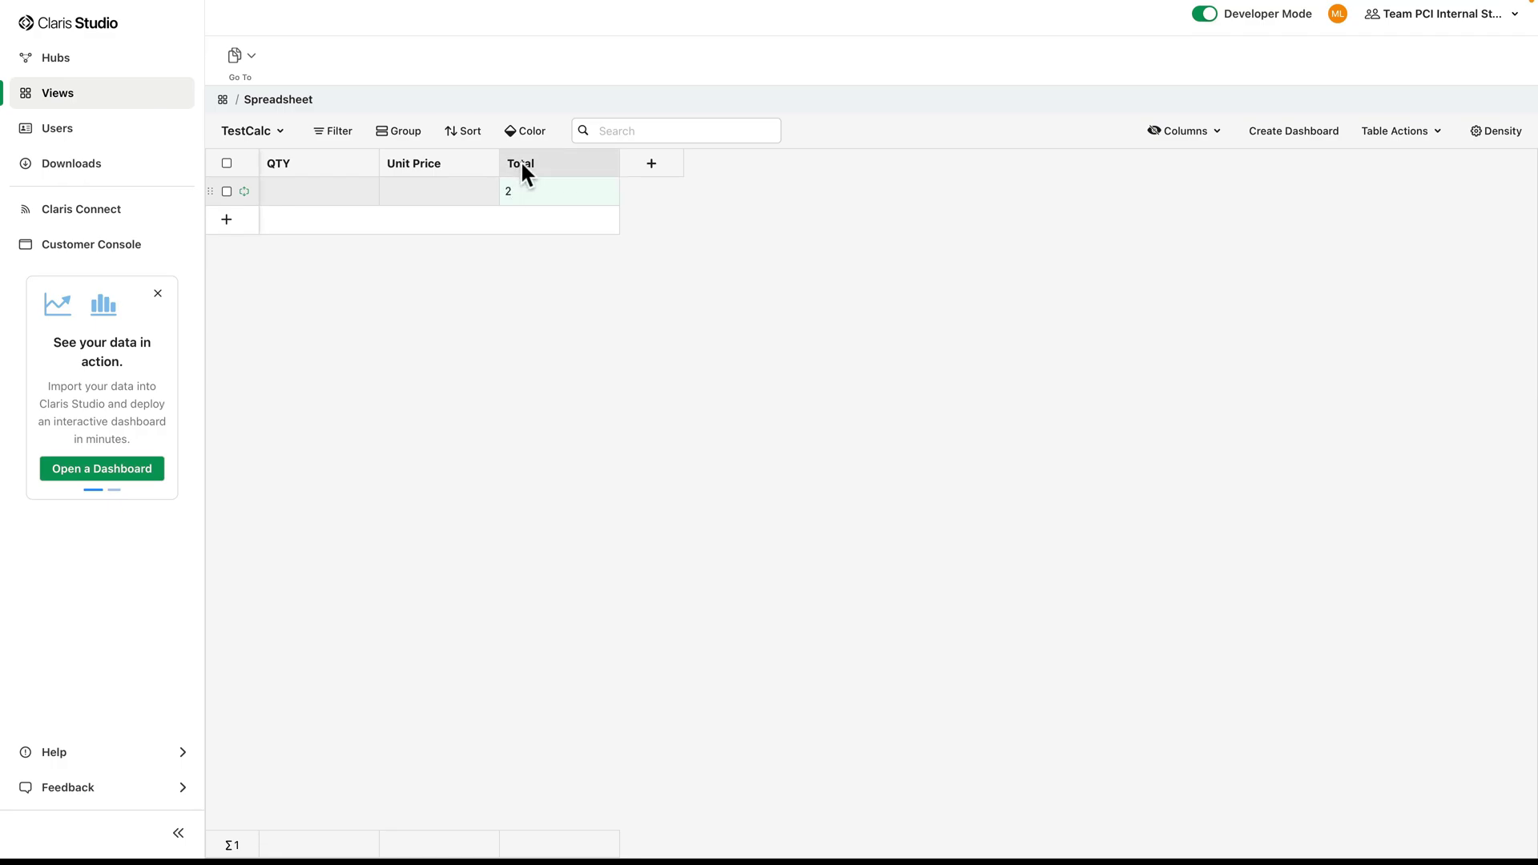
{"action": "left_click", "coordinate": [521, 160]}
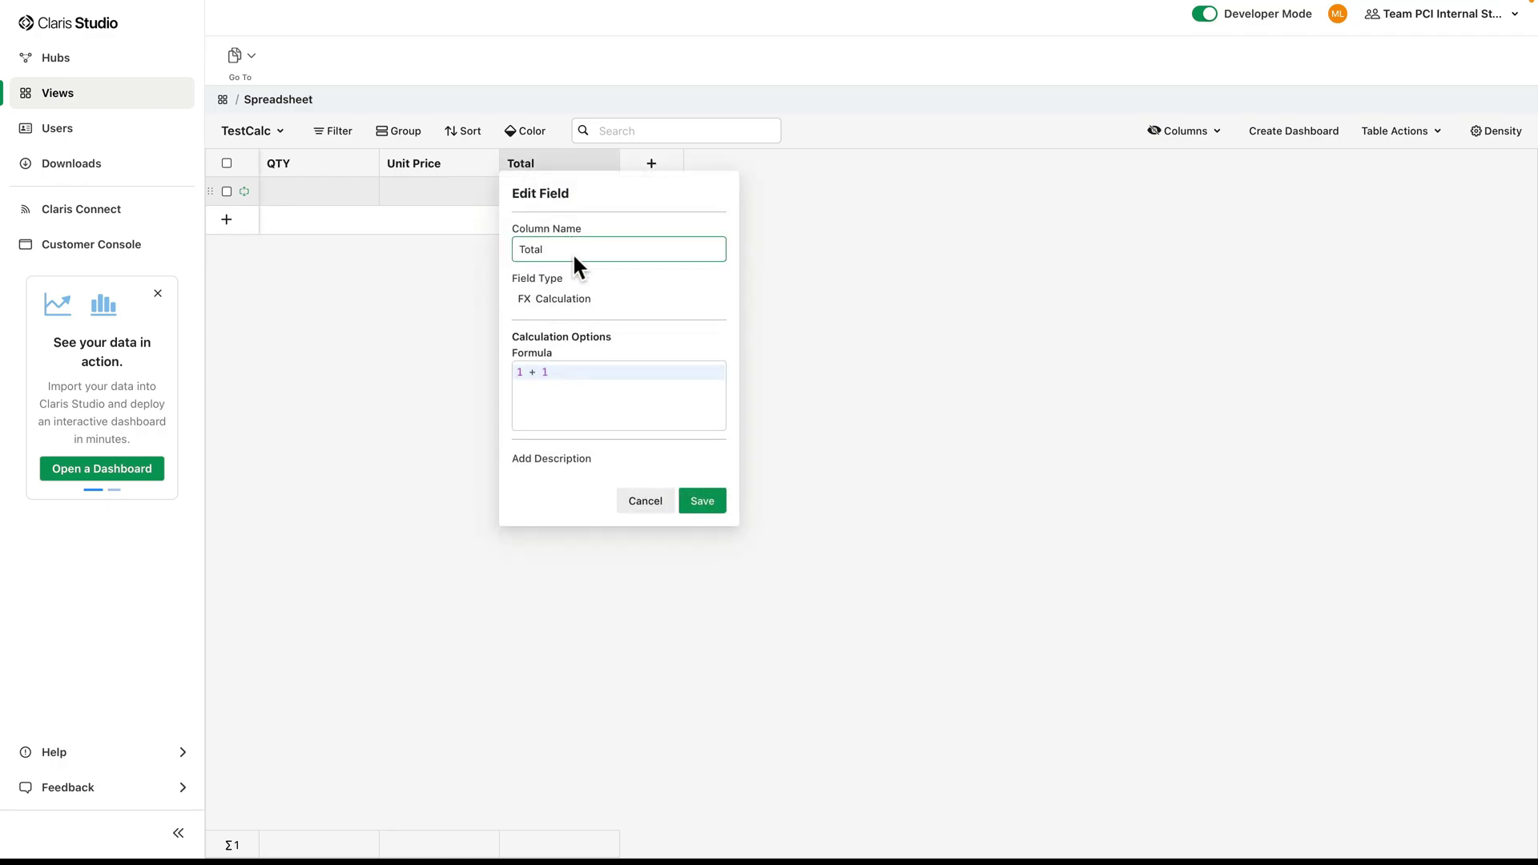
{"action": "left_click", "coordinate": [580, 379]}
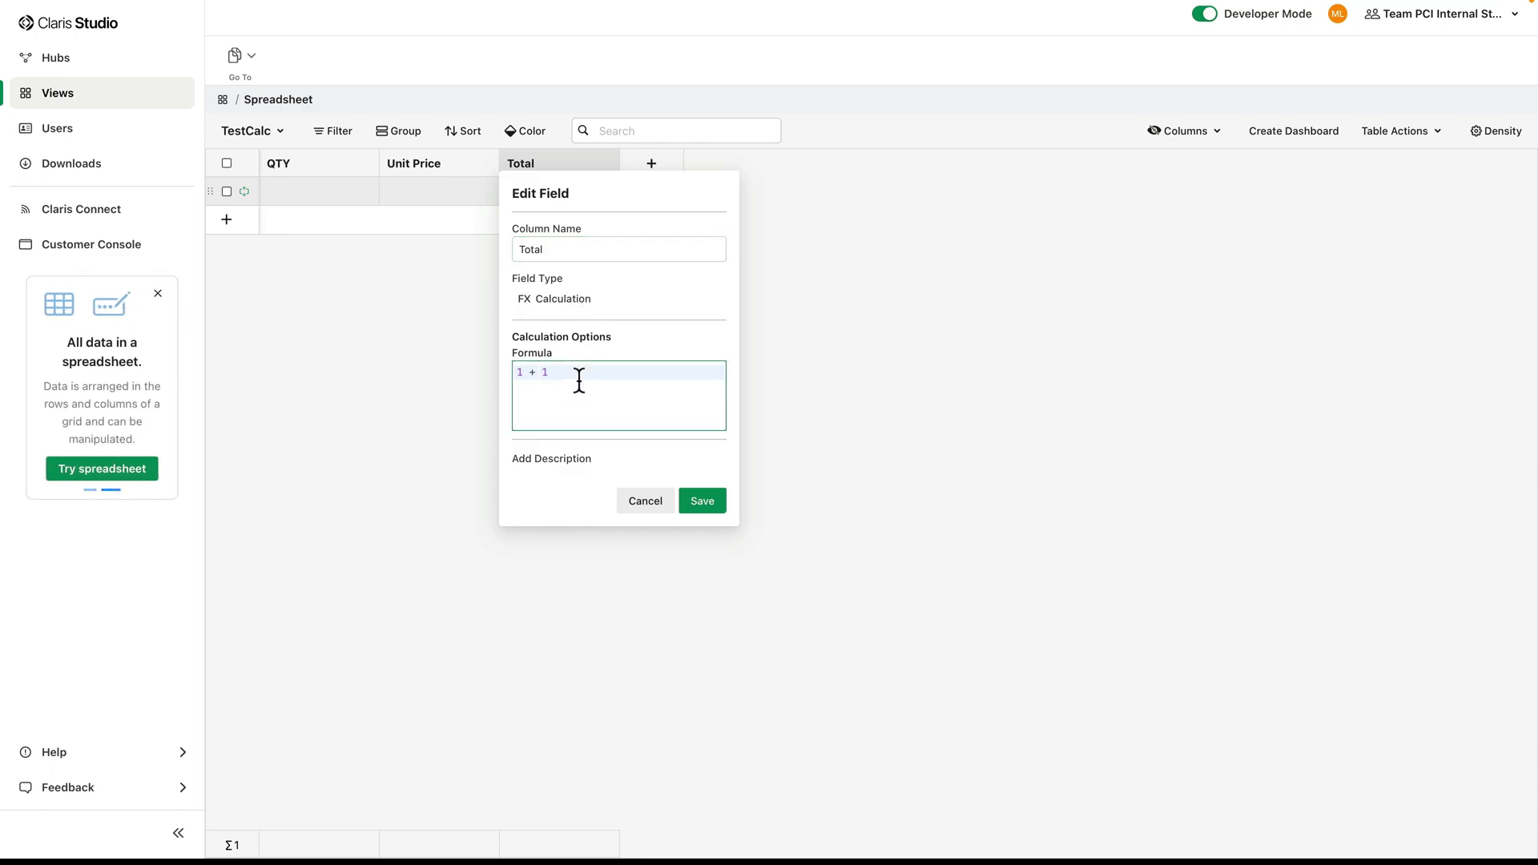
{"action": "key", "text": "Left"}
{"action": "key", "text": "Left"}
{"action": "key", "text": "BackSpace"}
{"action": "type", "text": "/"}
{"action": "left_click", "coordinate": [548, 373]}
{"action": "type", "text": "+ 10"}
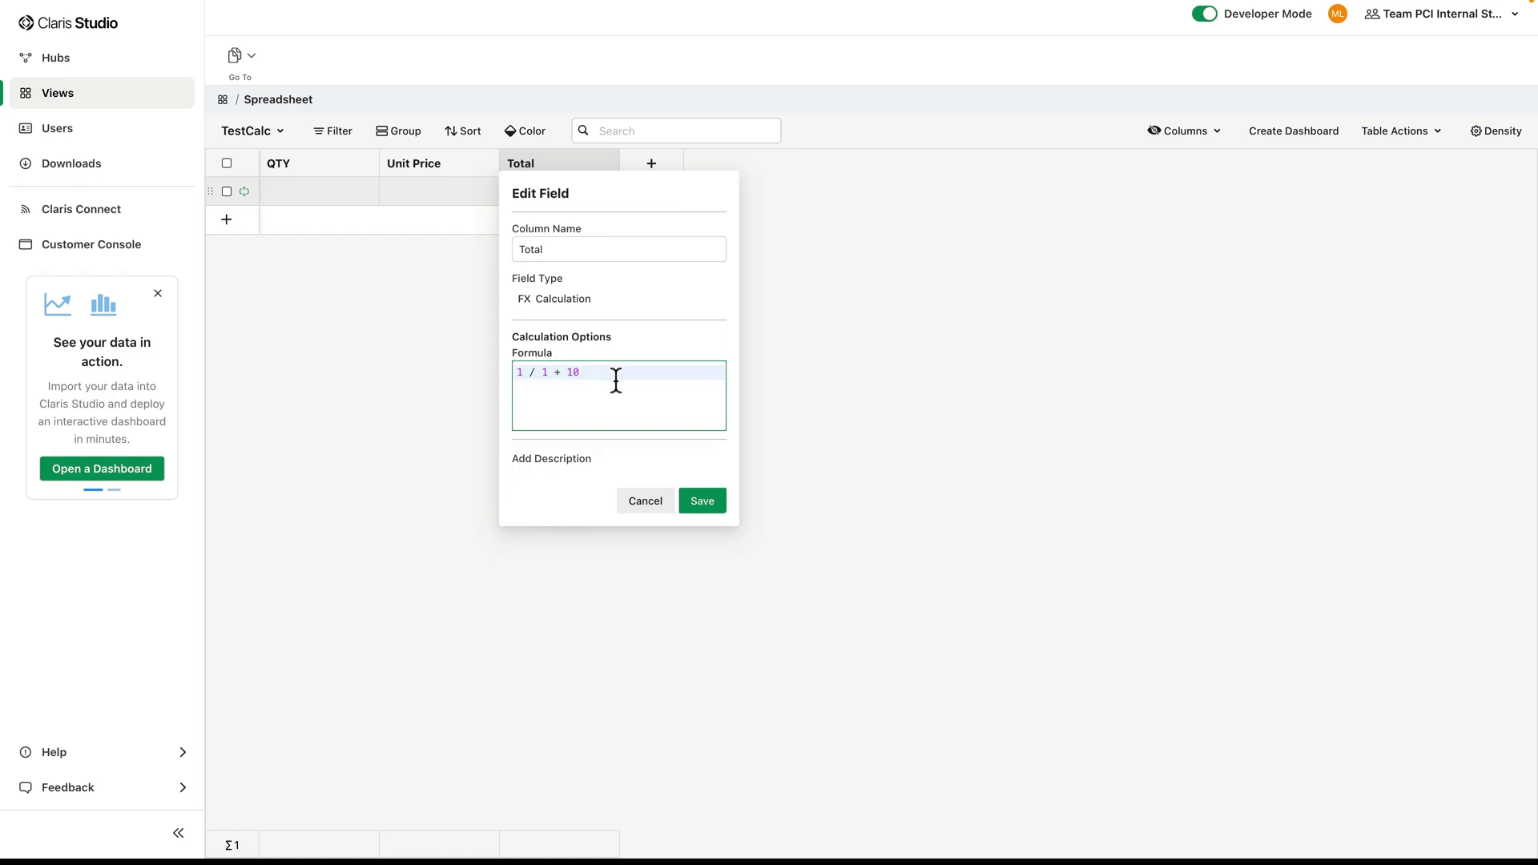
{"action": "left_click", "coordinate": [703, 503]}
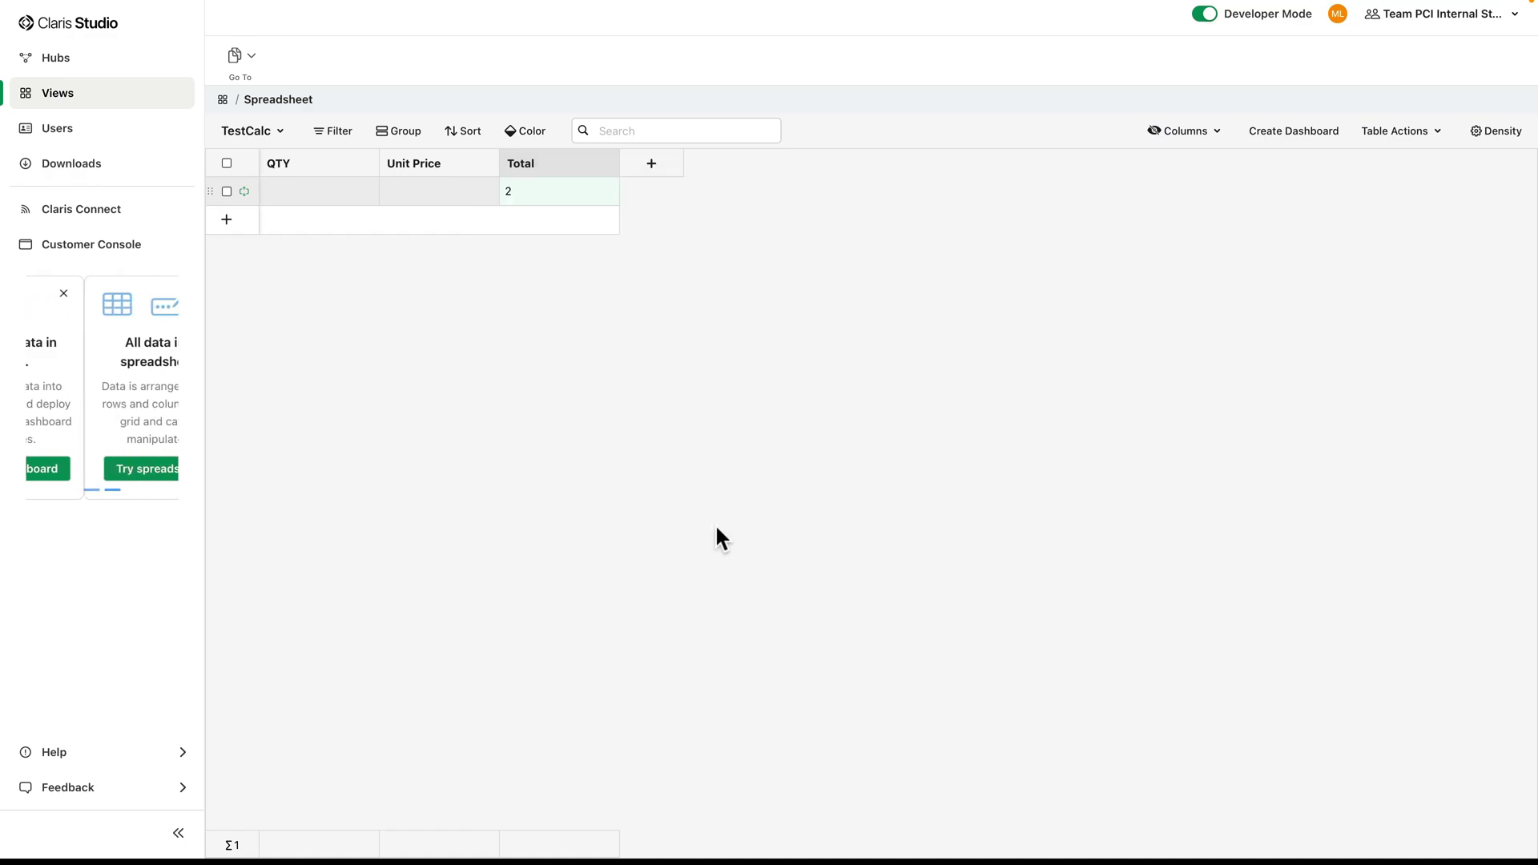
{"action": "left_click", "coordinate": [526, 163]}
{"action": "left_click", "coordinate": [633, 396]}
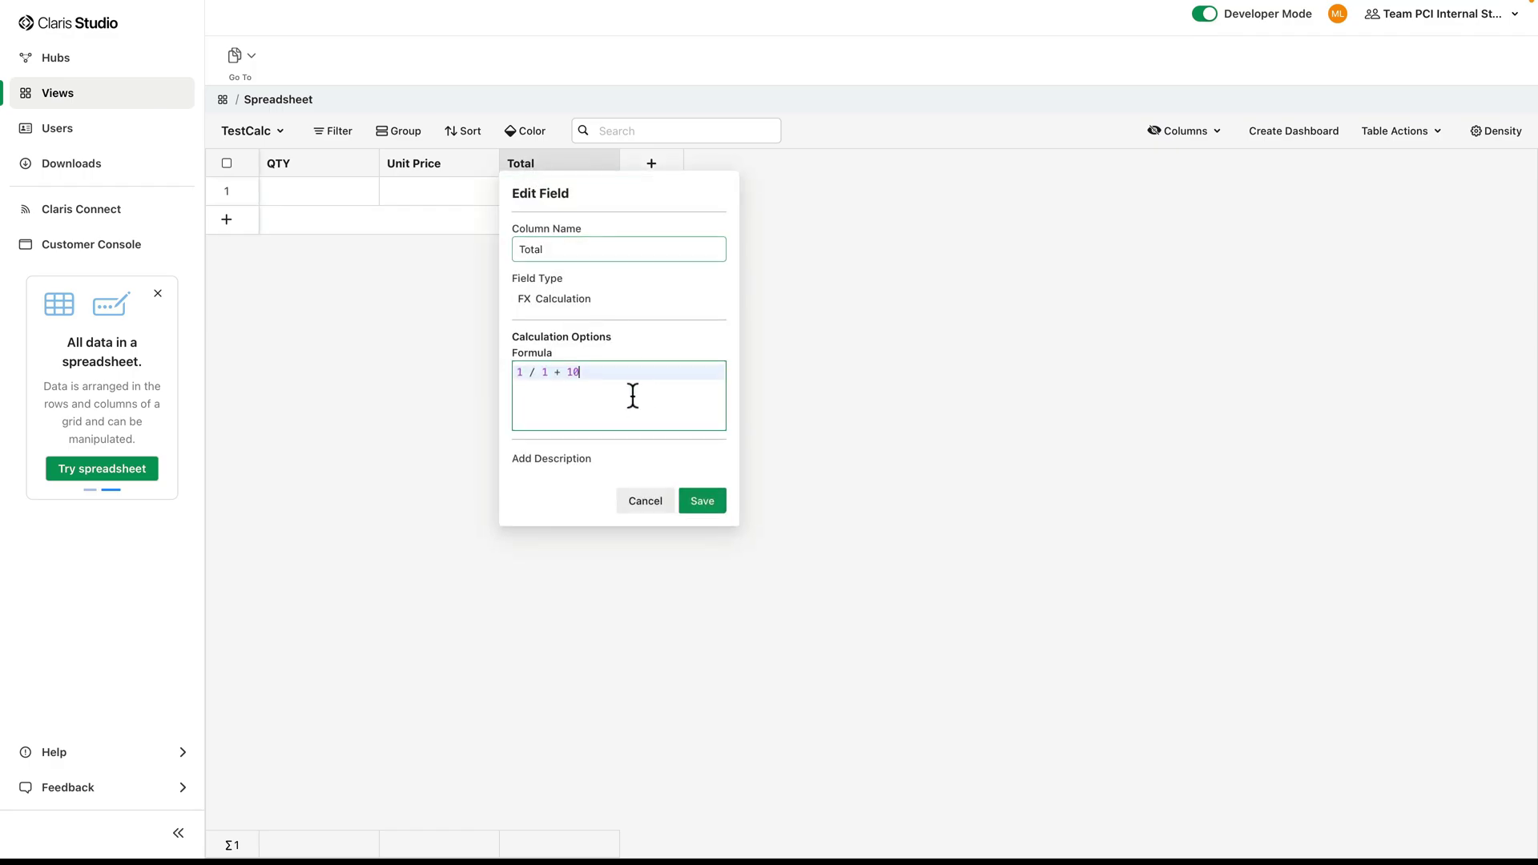
Step: Replace the Total formula with the field reference TestCalc.QTY and save it
{"action": "key", "text": "BackSpace"}
{"action": "key", "text": "BackSpace"}
{"action": "key", "text": "BackSpace"}
{"action": "key", "text": "BackSpace"}
{"action": "key", "text": "BackSpace"}
{"action": "key", "text": "BackSpace"}
{"action": "key", "text": "BackSpace"}
{"action": "key", "text": "BackSpace"}
{"action": "key", "text": "BackSpace"}
{"action": "key", "text": "BackSpace"}
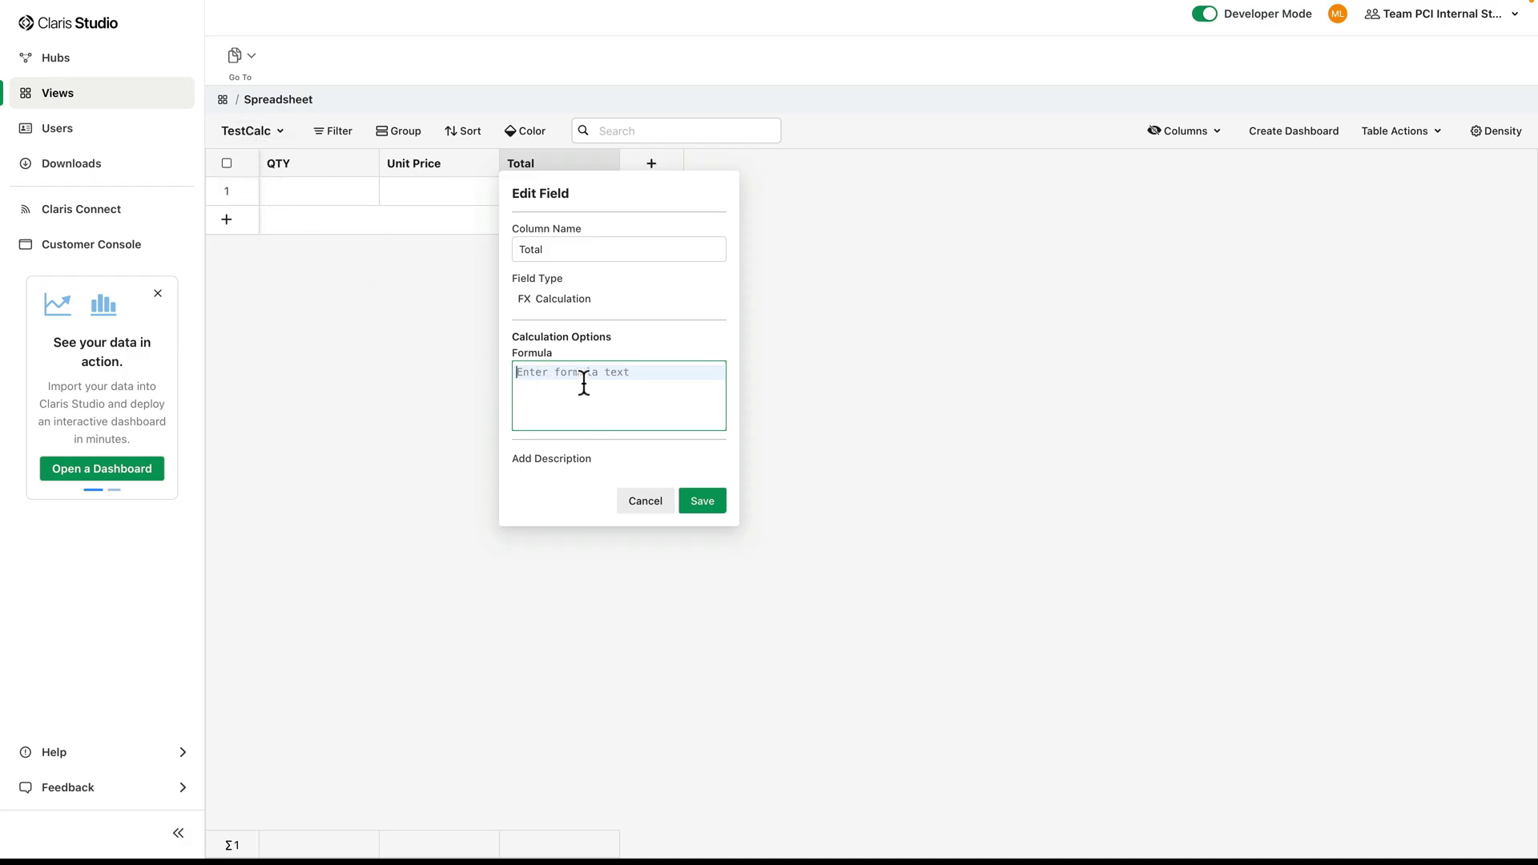
{"action": "type", "text": "test"}
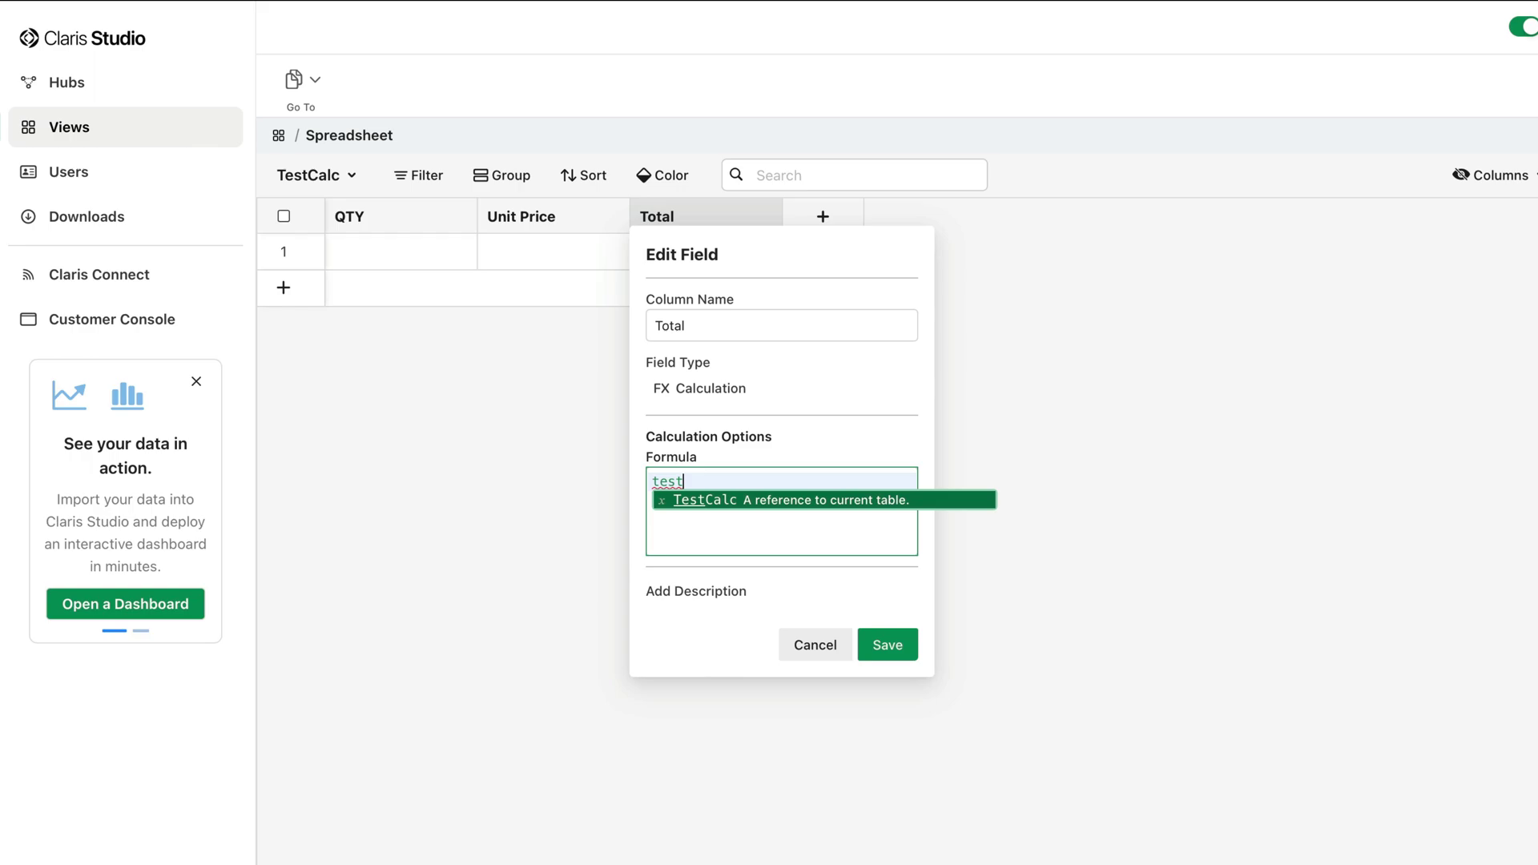
{"action": "key", "text": "Return"}
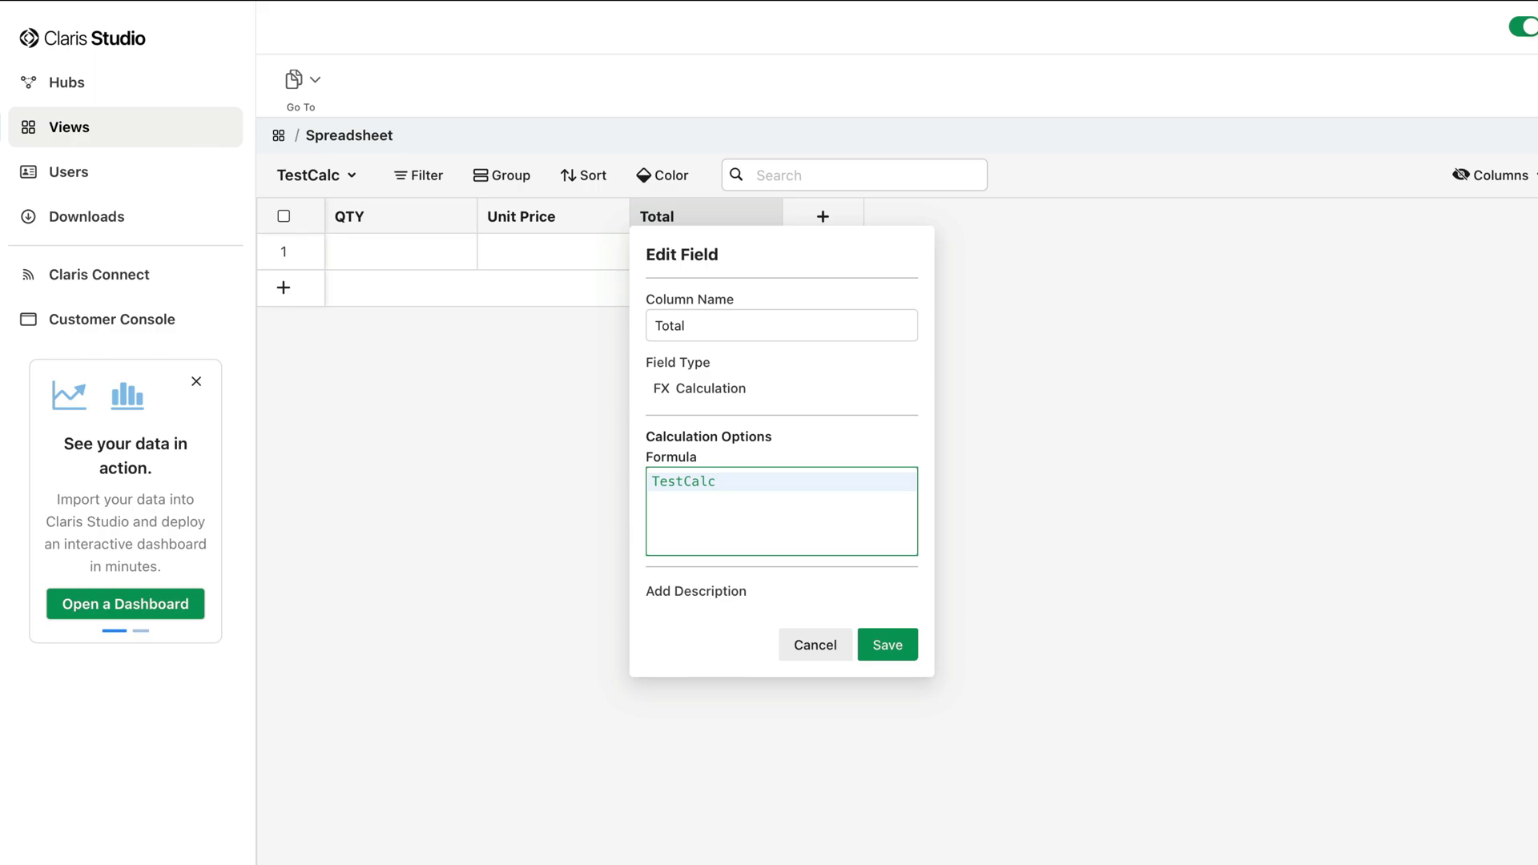
{"action": "type", "text": "."}
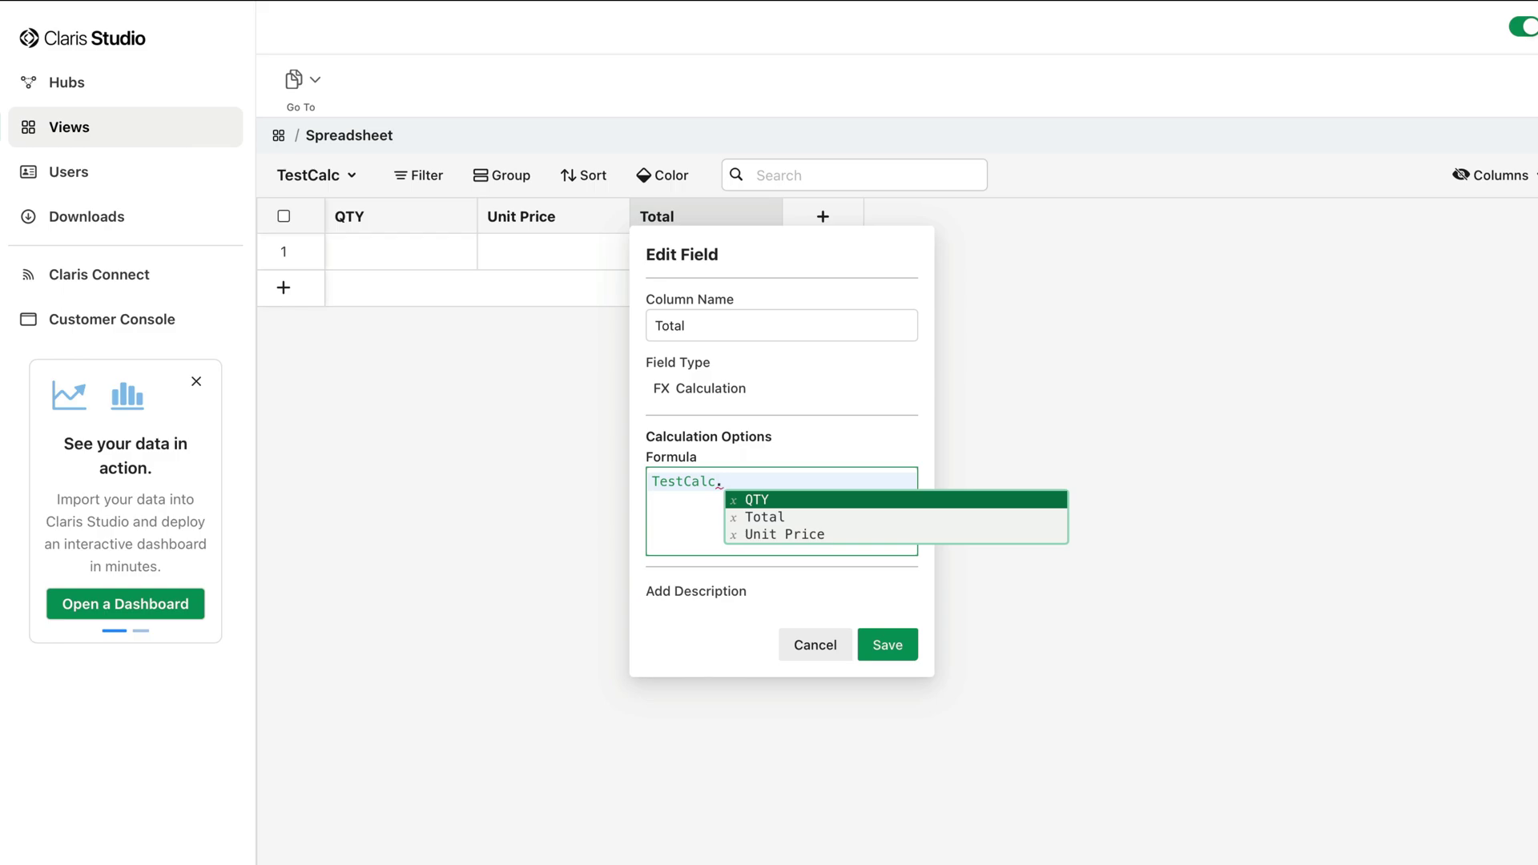
{"action": "key", "text": "Return"}
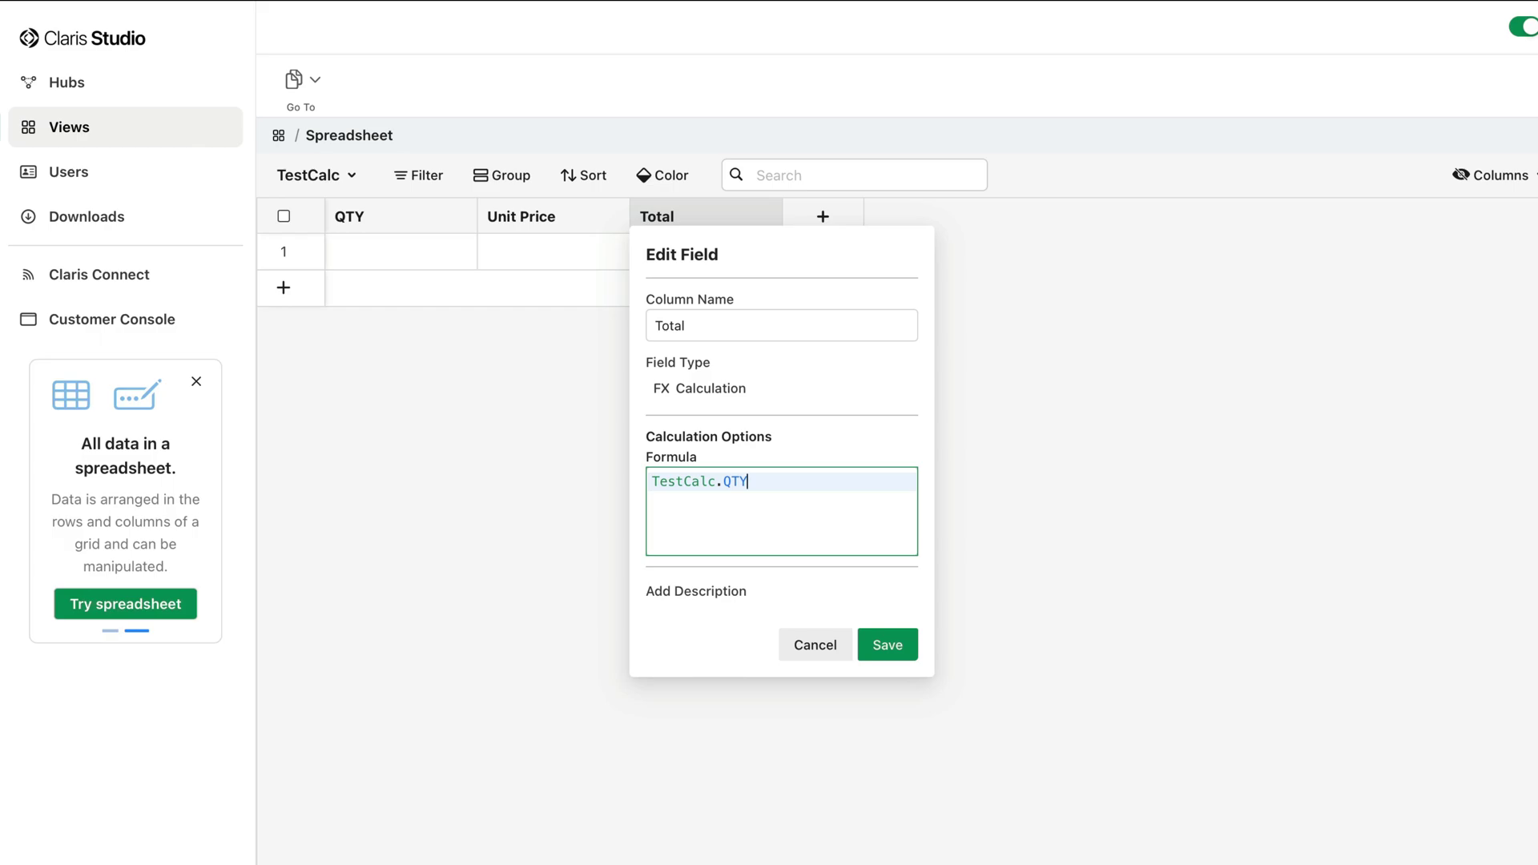
{"action": "left_click", "coordinate": [888, 648]}
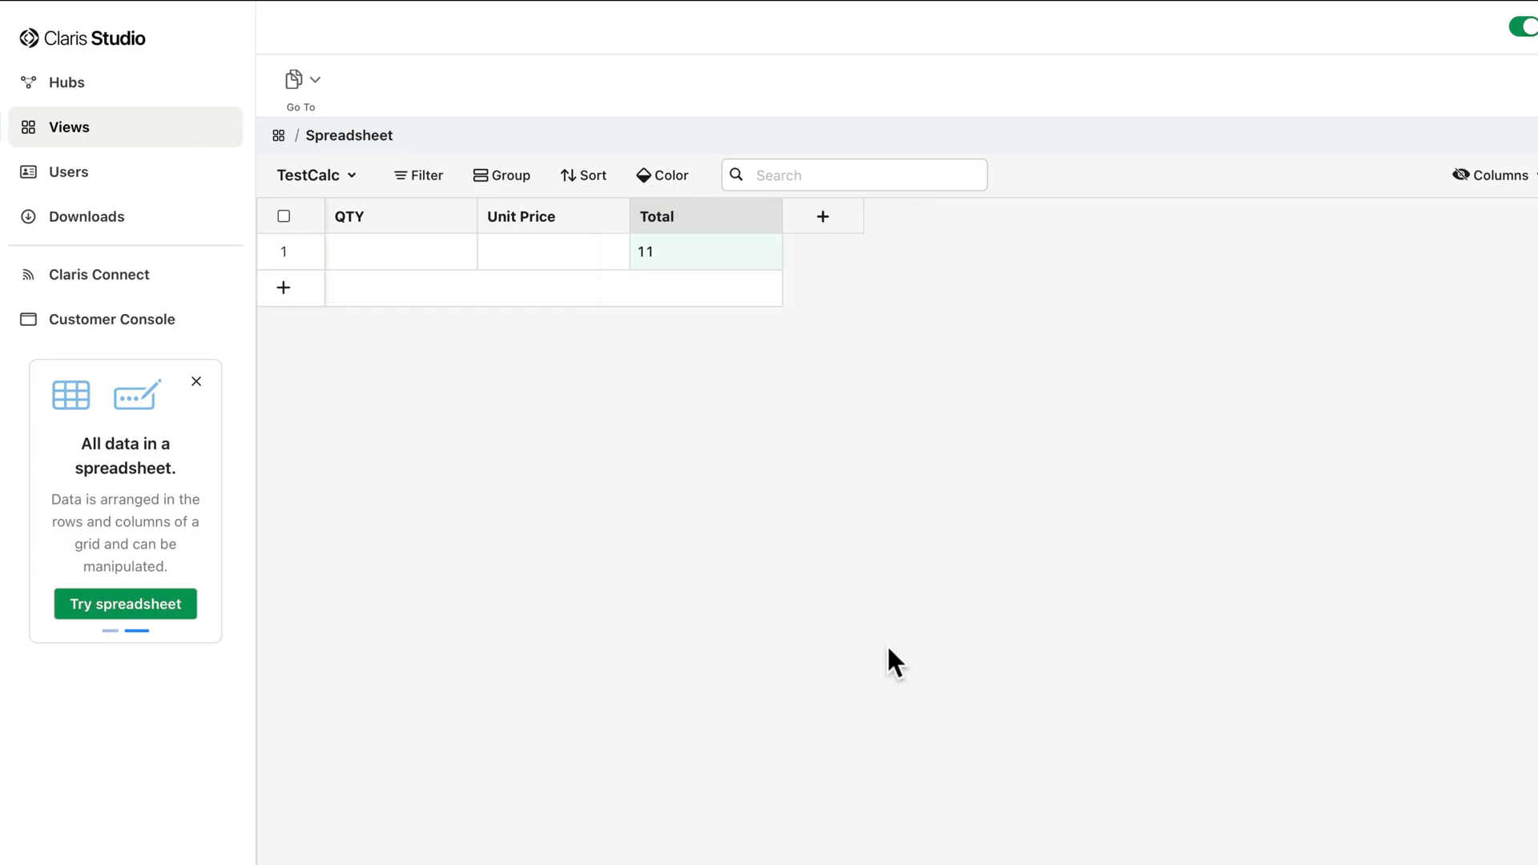
Step: Enter 10 as the QTY of the first record
{"action": "left_click", "coordinate": [405, 250]}
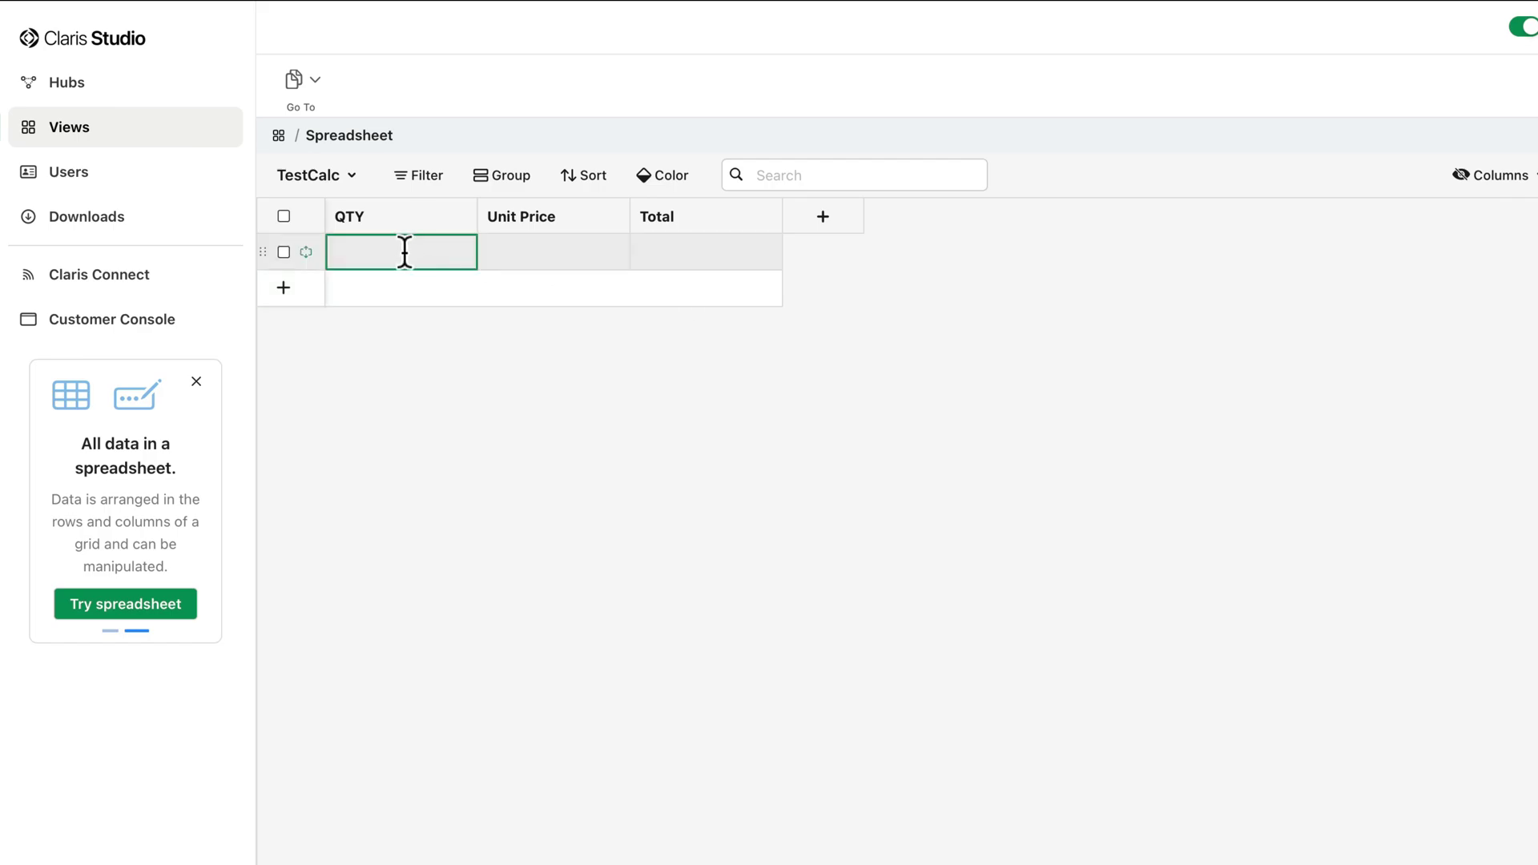
{"action": "type", "text": "10"}
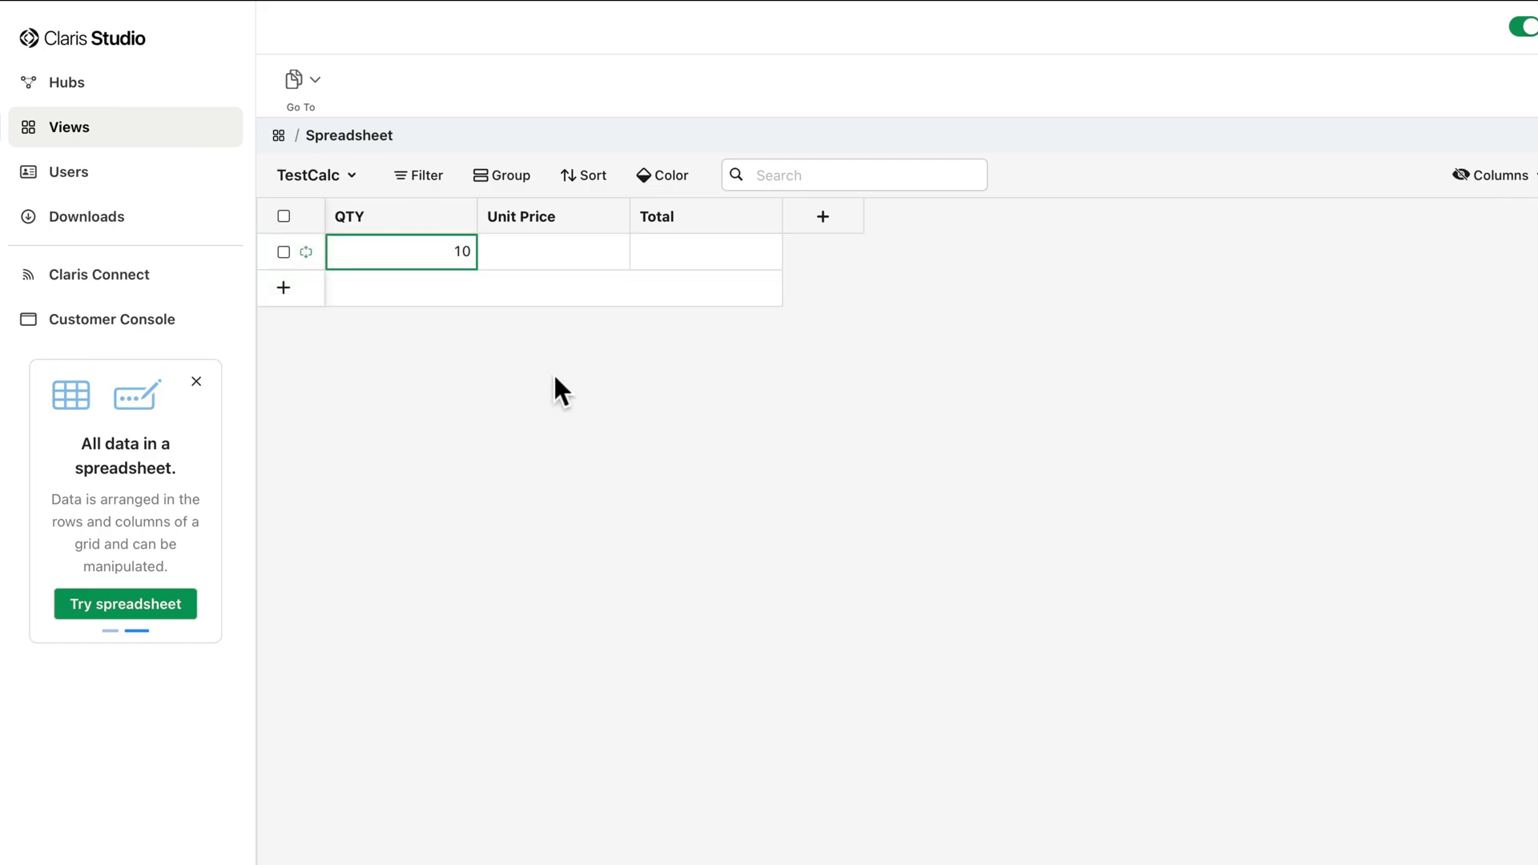
{"action": "left_click", "coordinate": [555, 372]}
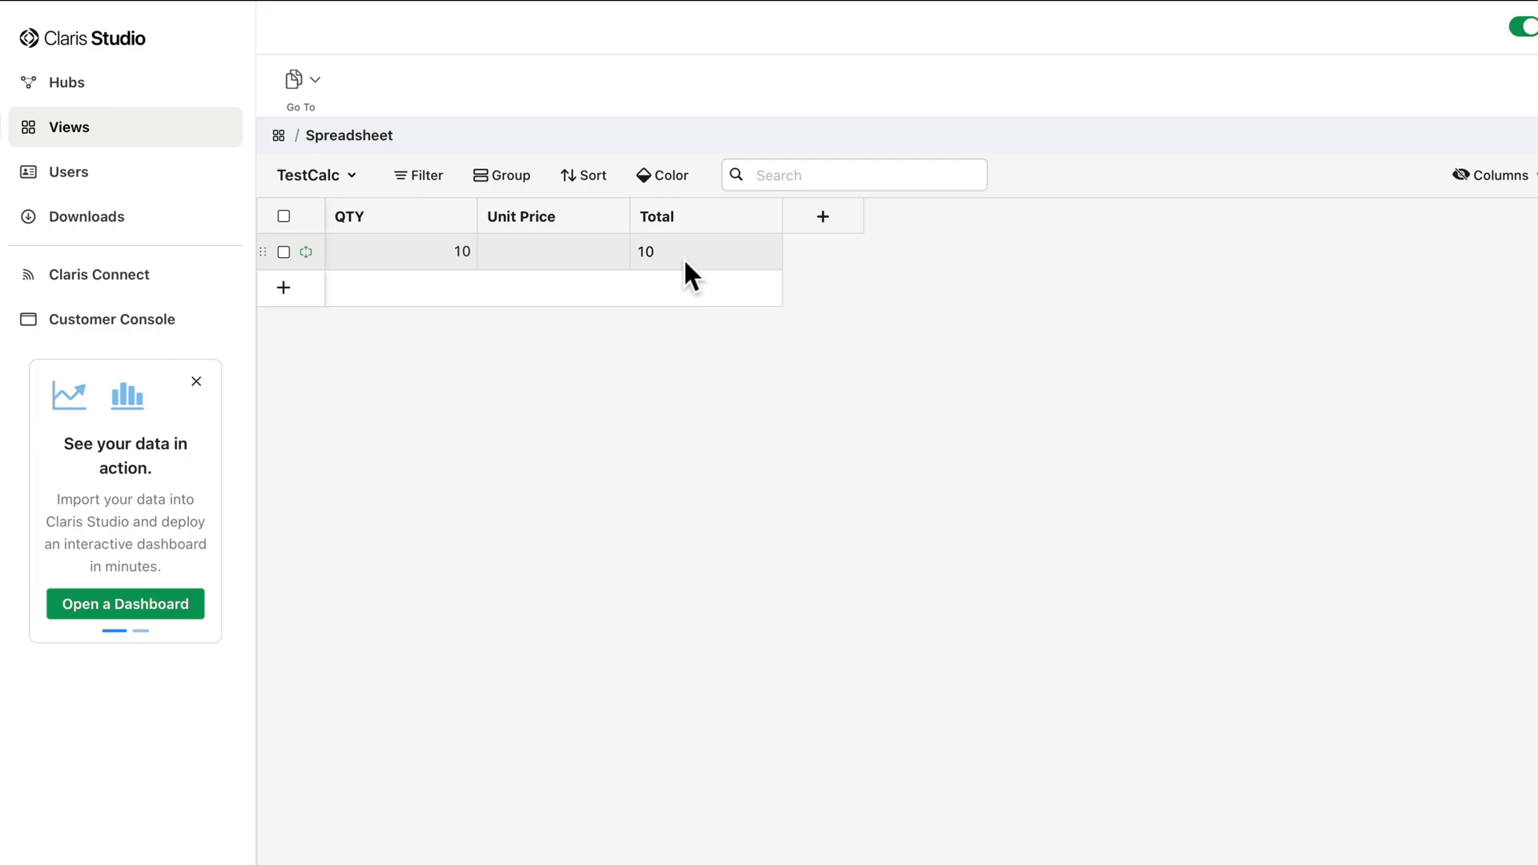
Step: Change the Total formula to TestCalc.QTY * TestCalc.'Unit Price' and save it
{"action": "left_click", "coordinate": [671, 218]}
{"action": "left_click", "coordinate": [671, 218]}
{"action": "left_click", "coordinate": [769, 503]}
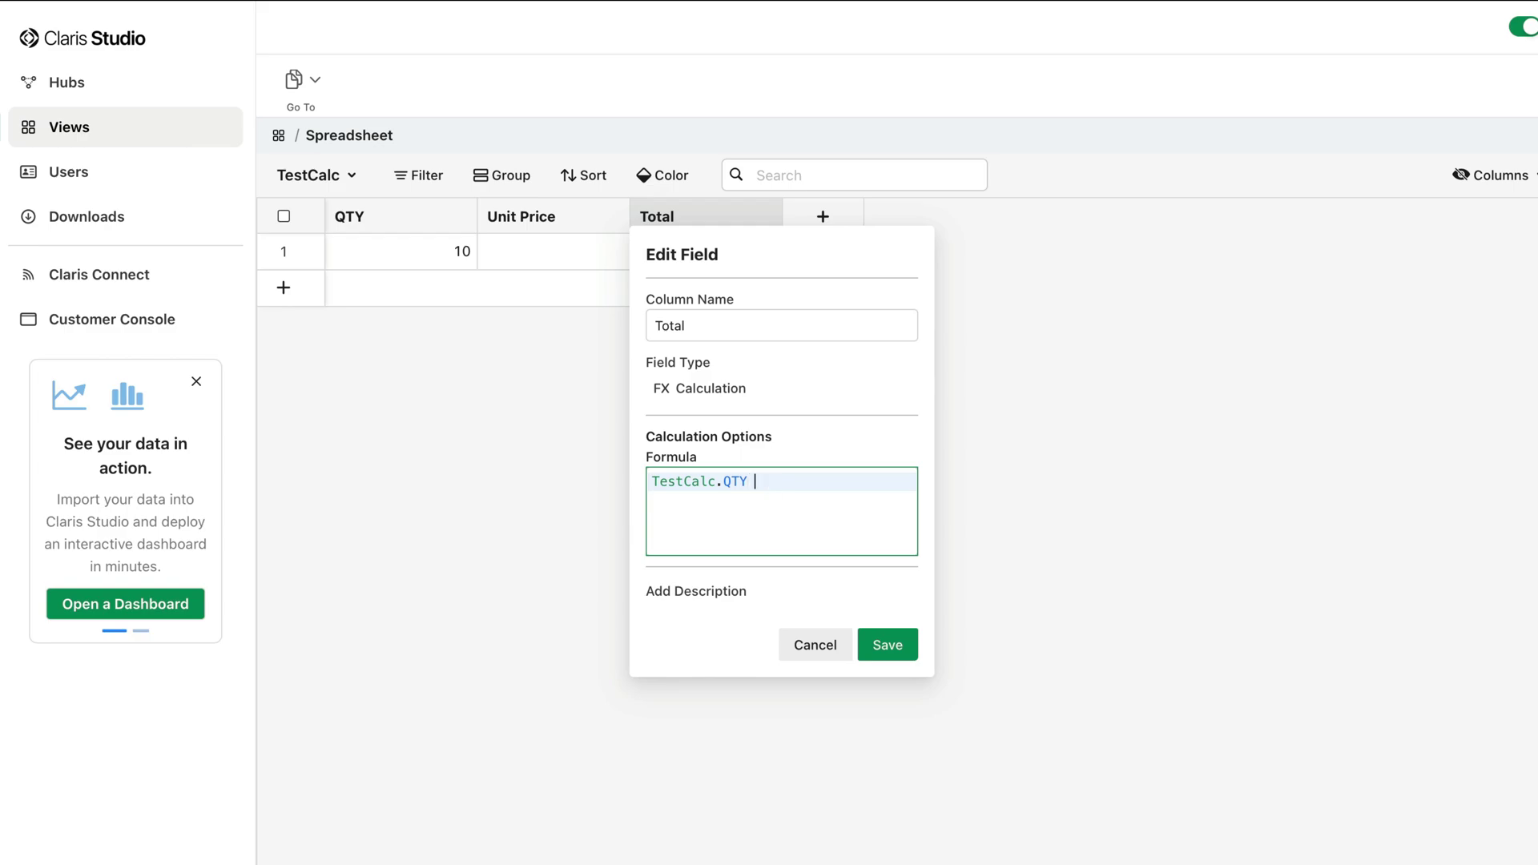
{"action": "type", "text": "* "}
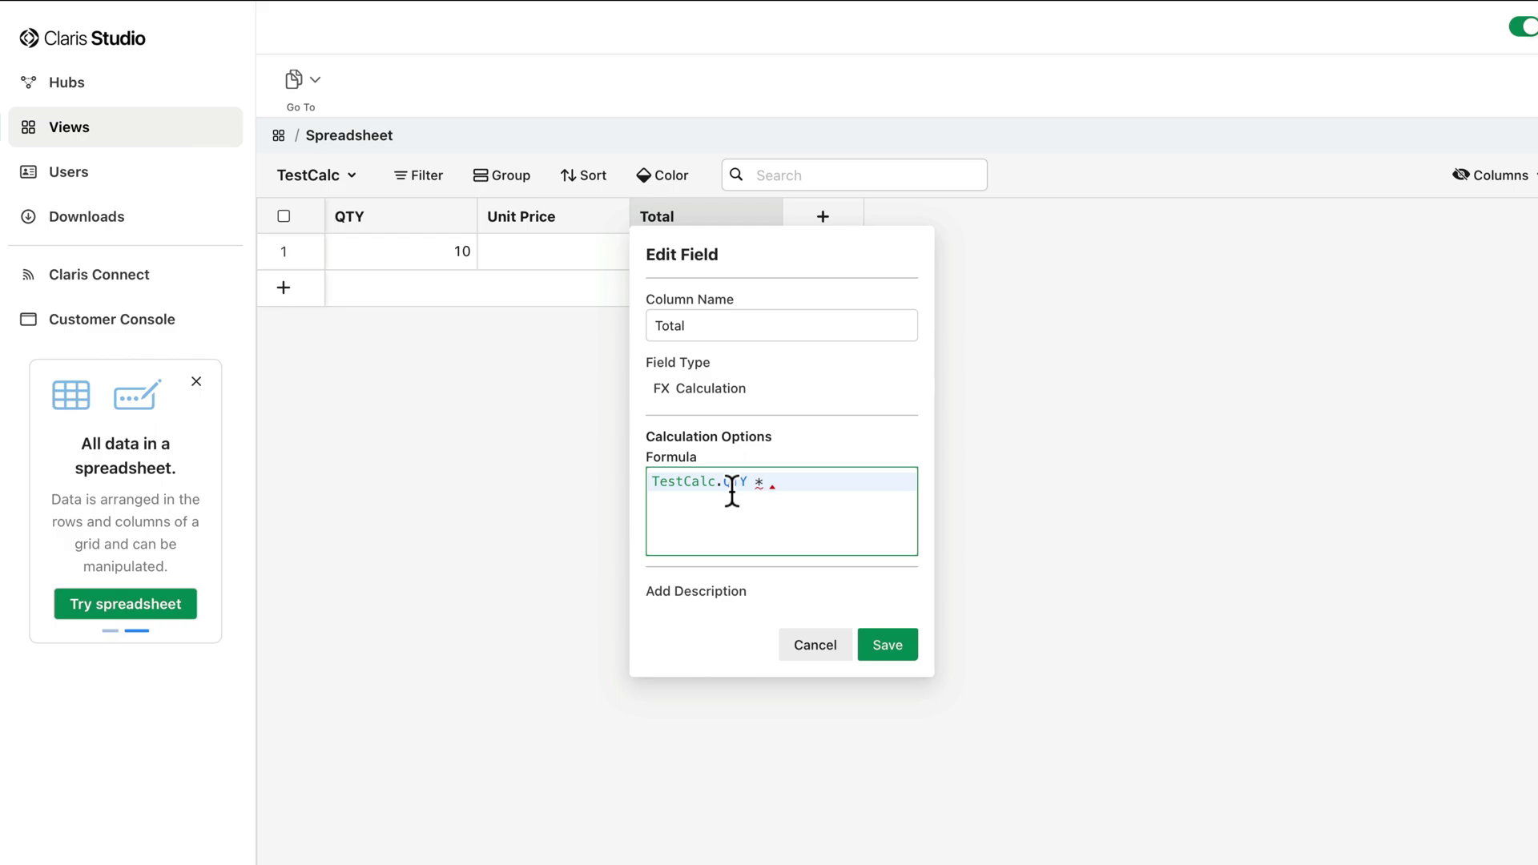
{"action": "type", "text": "test"}
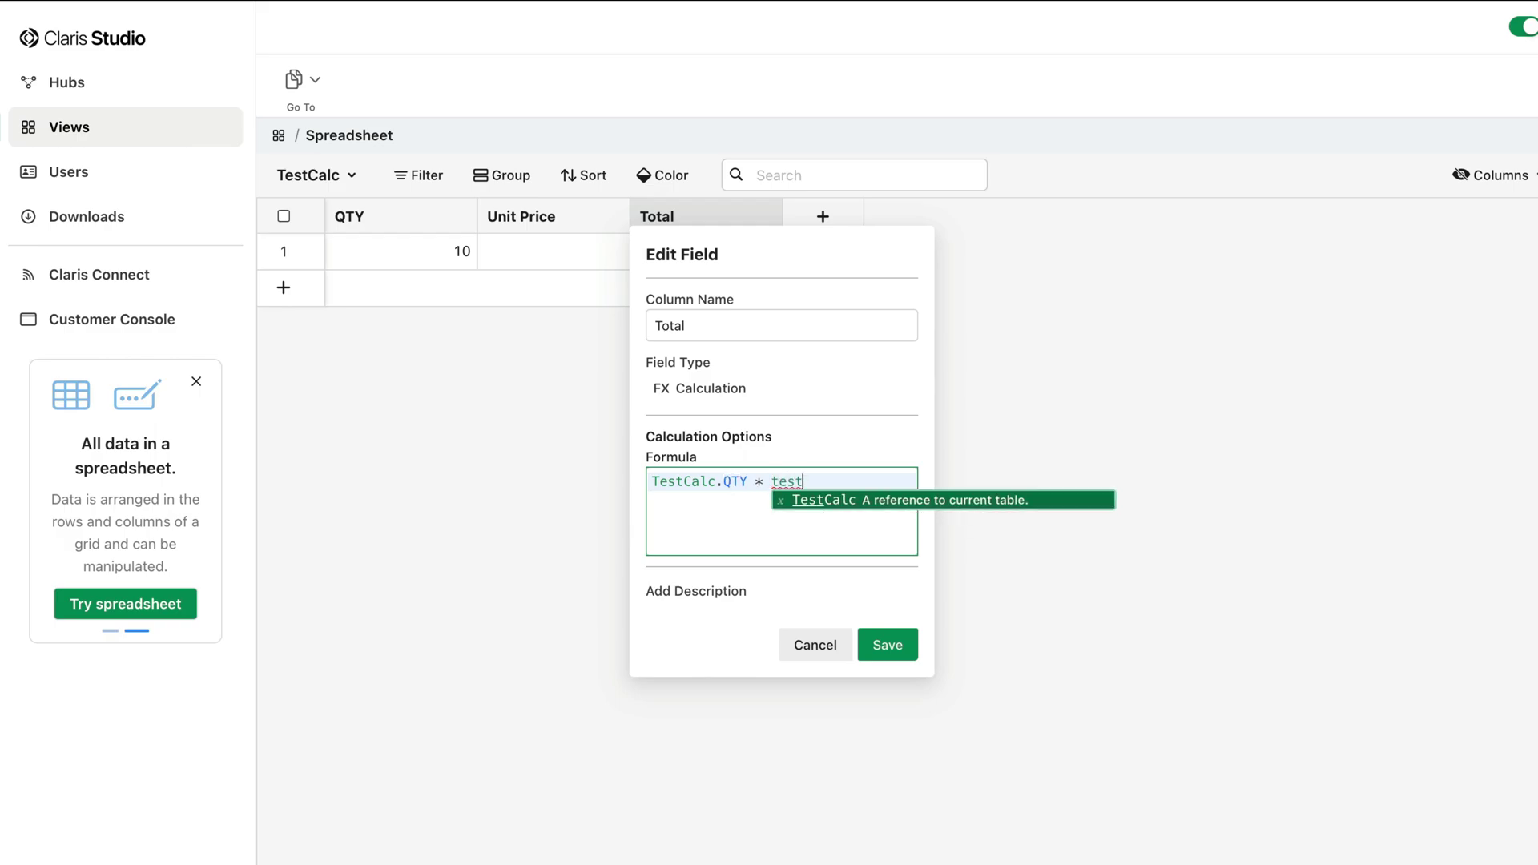
{"action": "key", "text": "Return"}
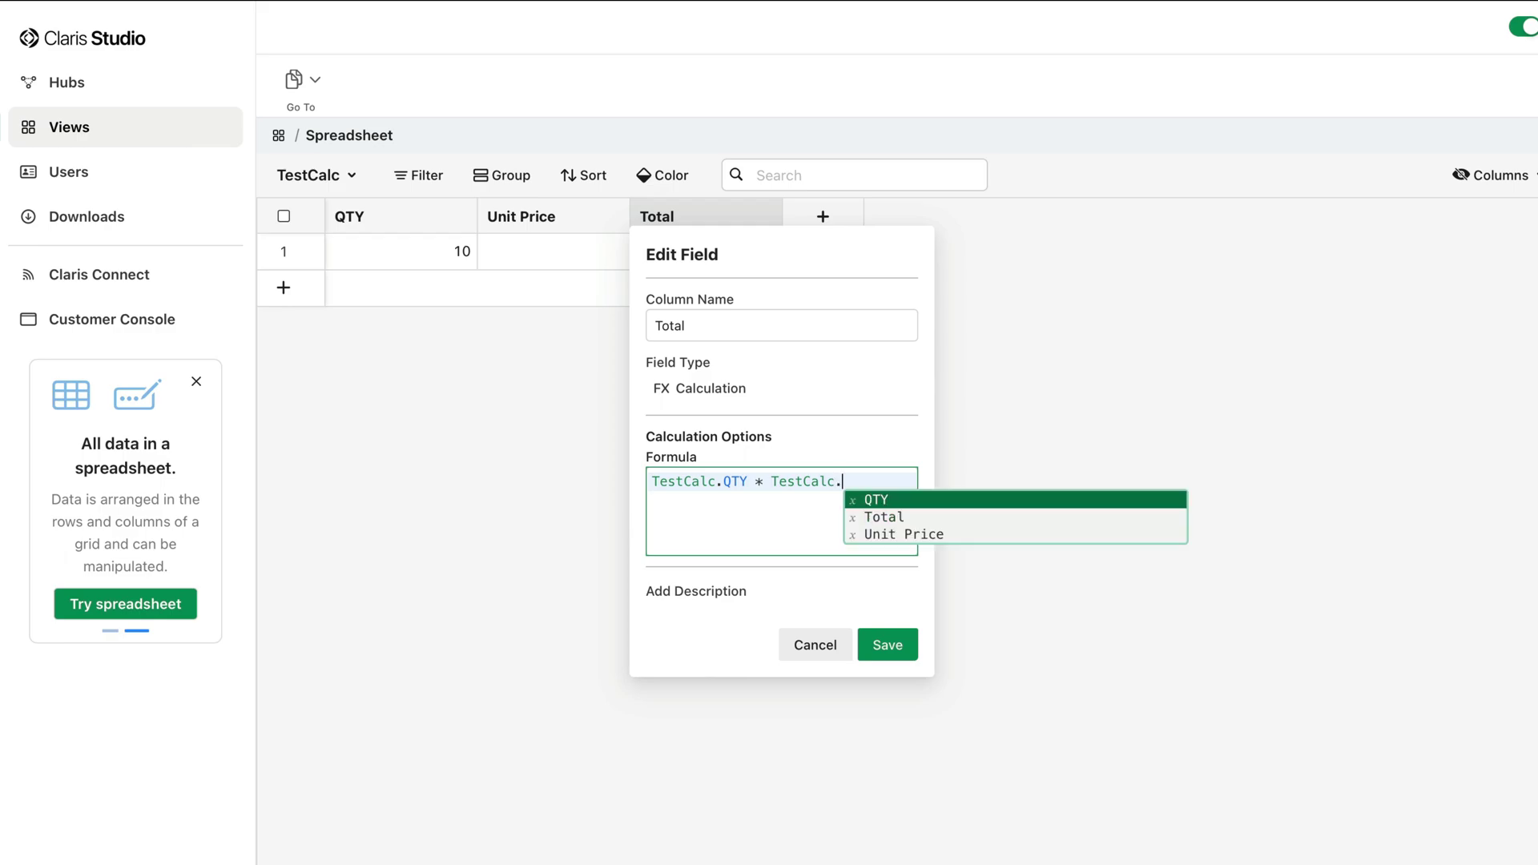
{"action": "key", "text": "Down"}
{"action": "key", "text": "Down"}
{"action": "key", "text": "Return"}
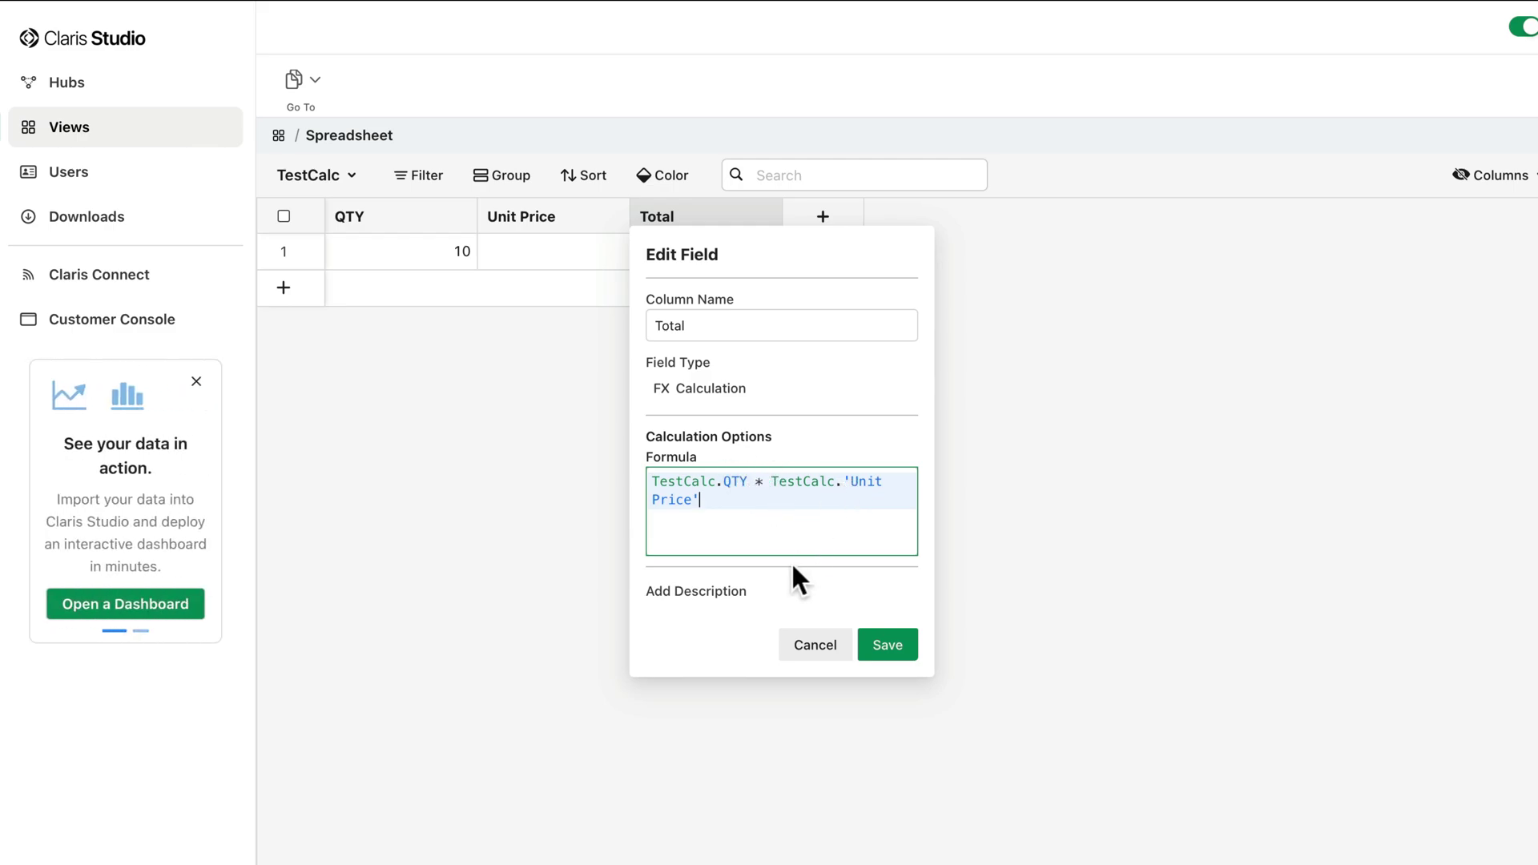
{"action": "left_click", "coordinate": [891, 653]}
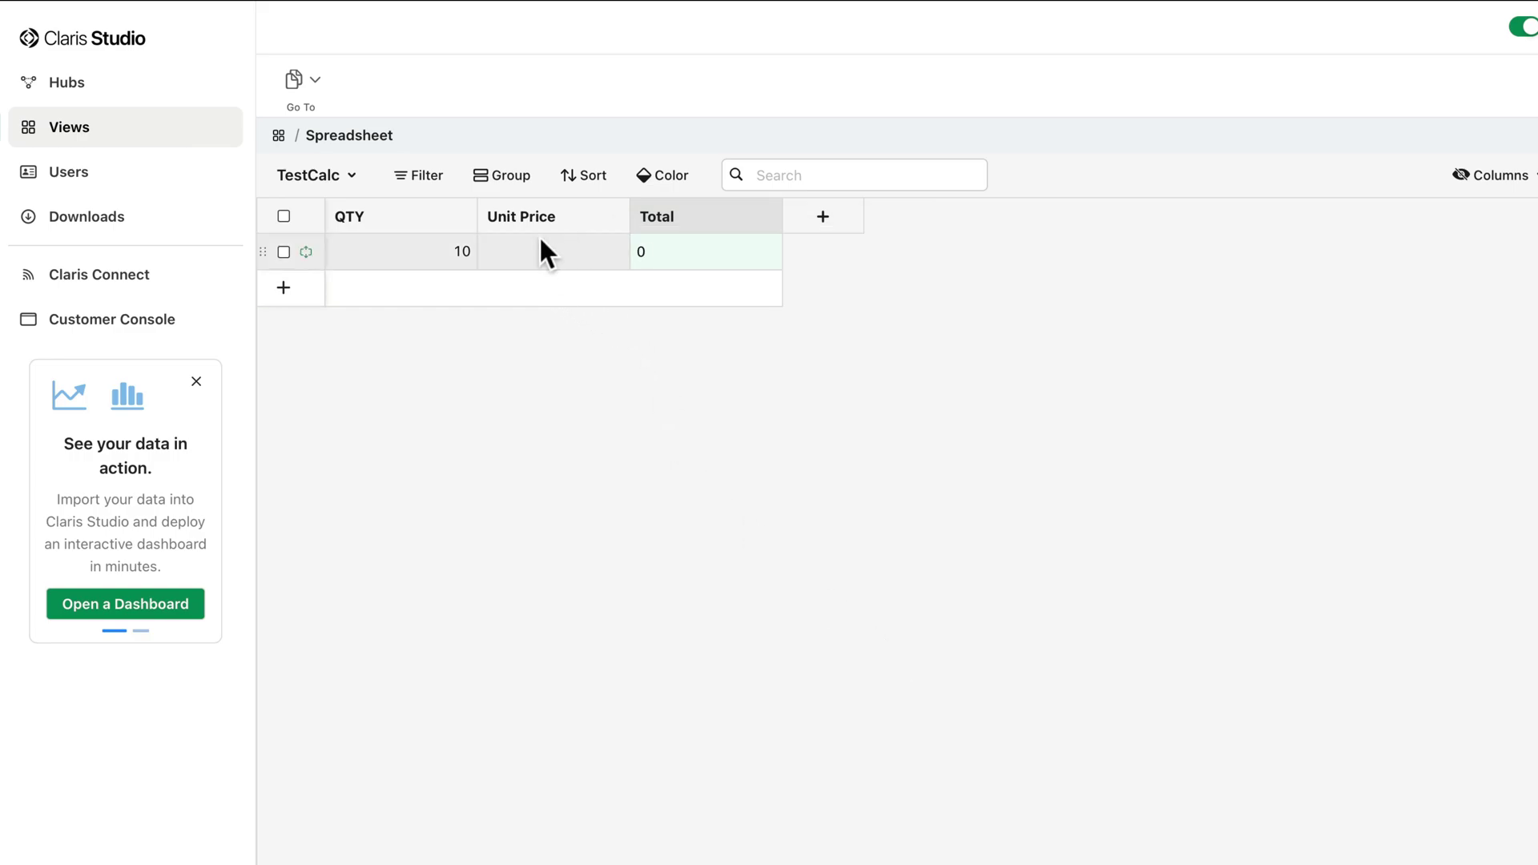
Step: Enter a Unit Price of 12.5 in row 1, checking the Total as it changes
{"action": "left_click", "coordinate": [539, 253]}
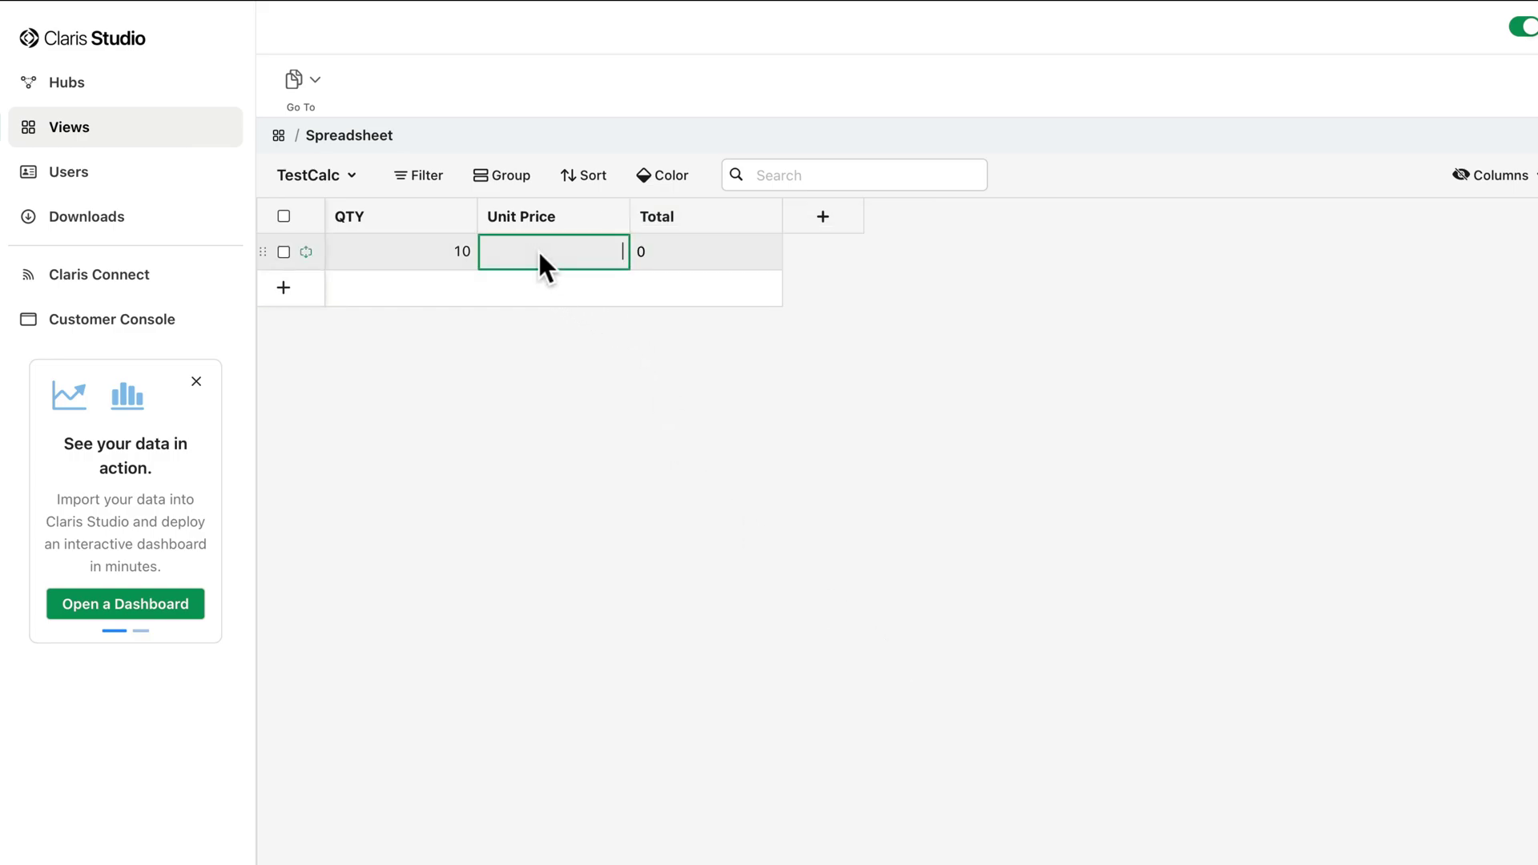
{"action": "type", "text": "12.52"}
{"action": "key", "text": "Return"}
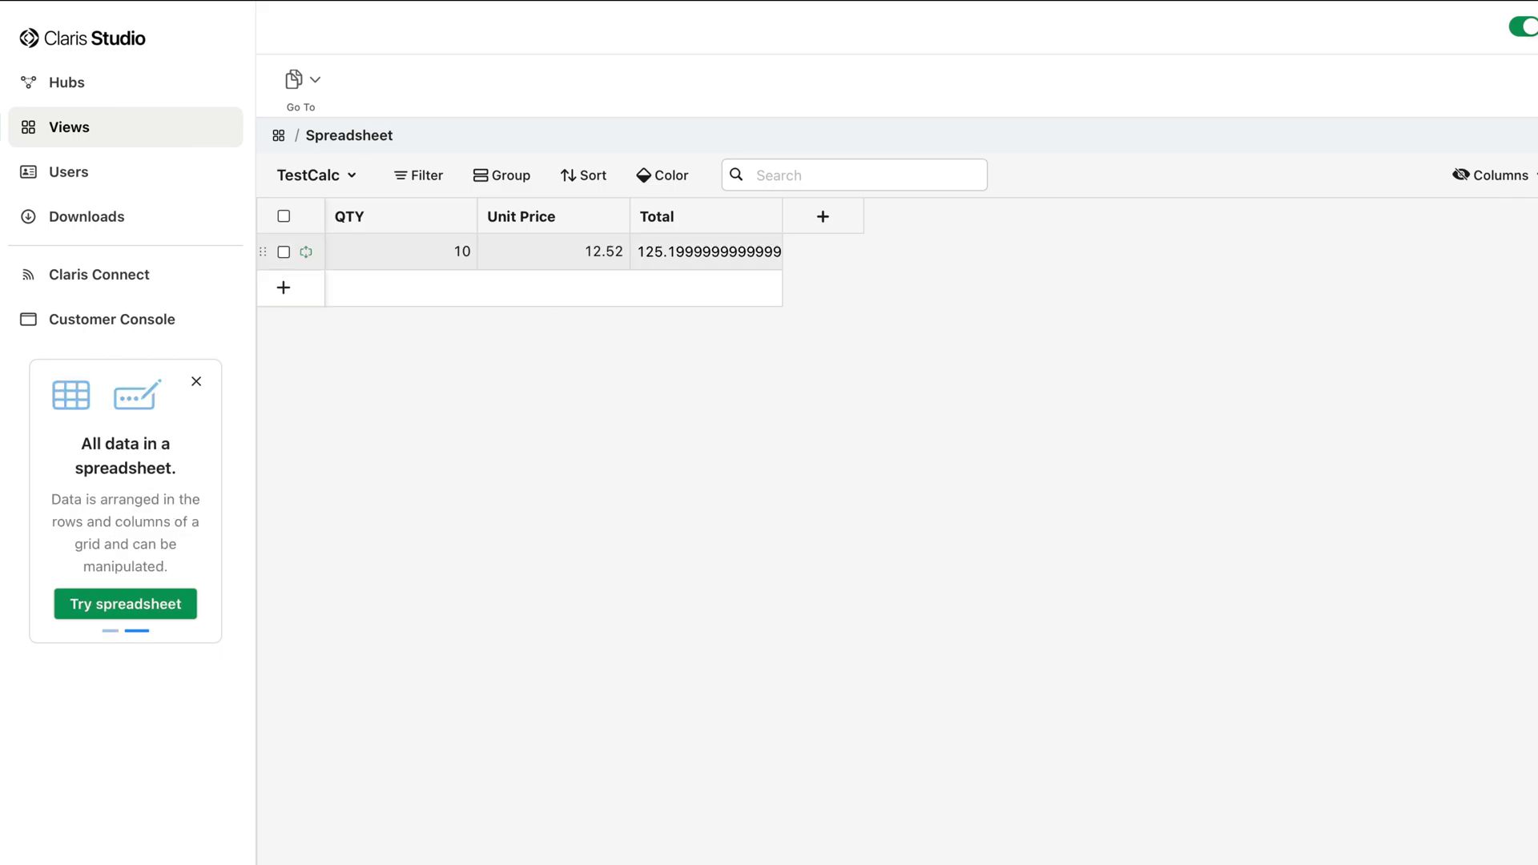
{"action": "left_click", "coordinate": [706, 252]}
{"action": "left_click", "coordinate": [554, 252]}
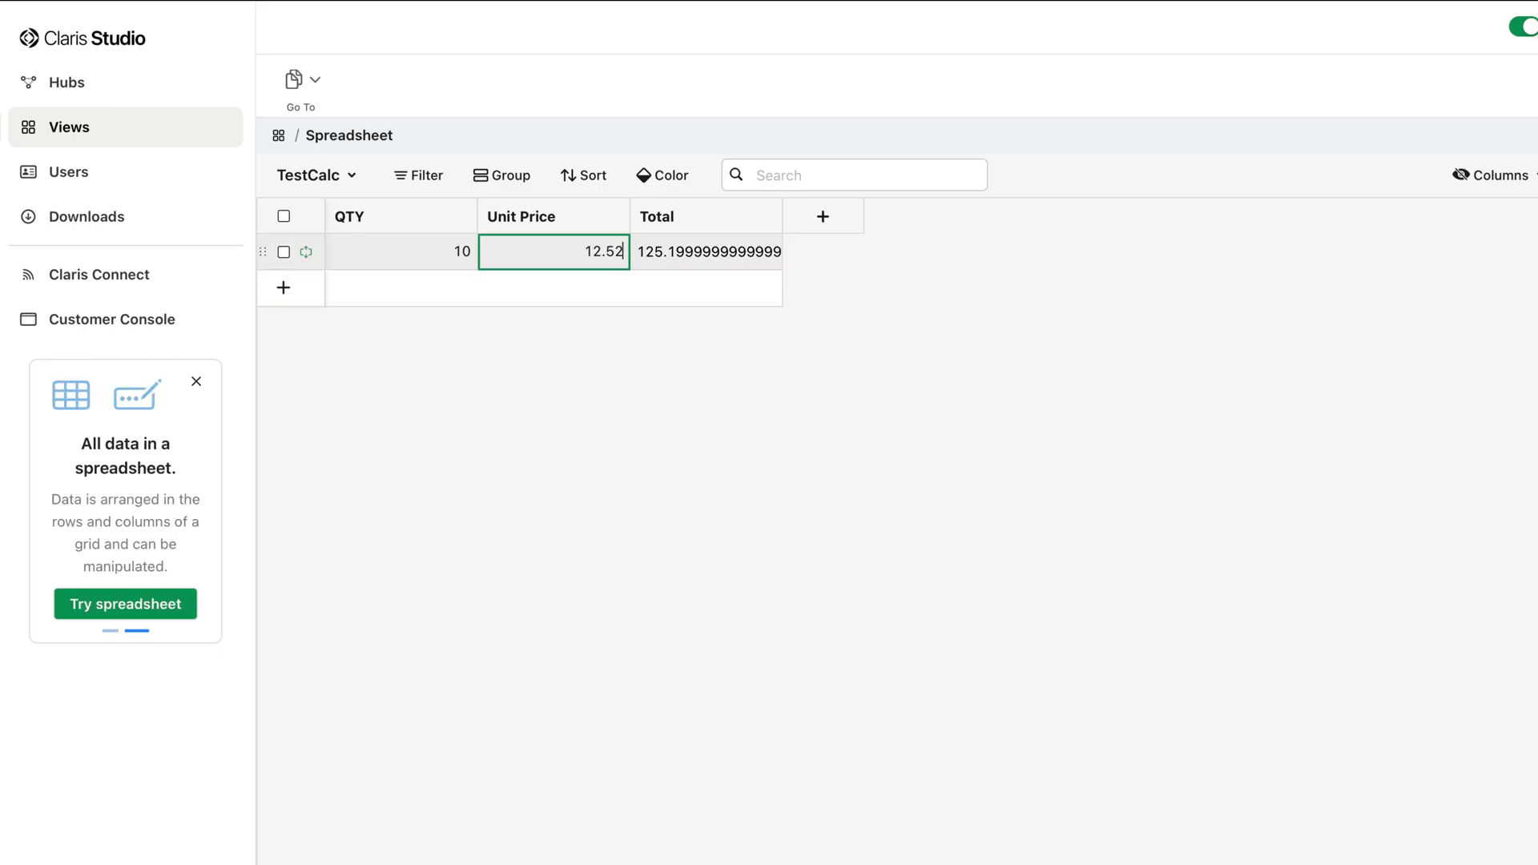
{"action": "key", "text": "BackSpace"}
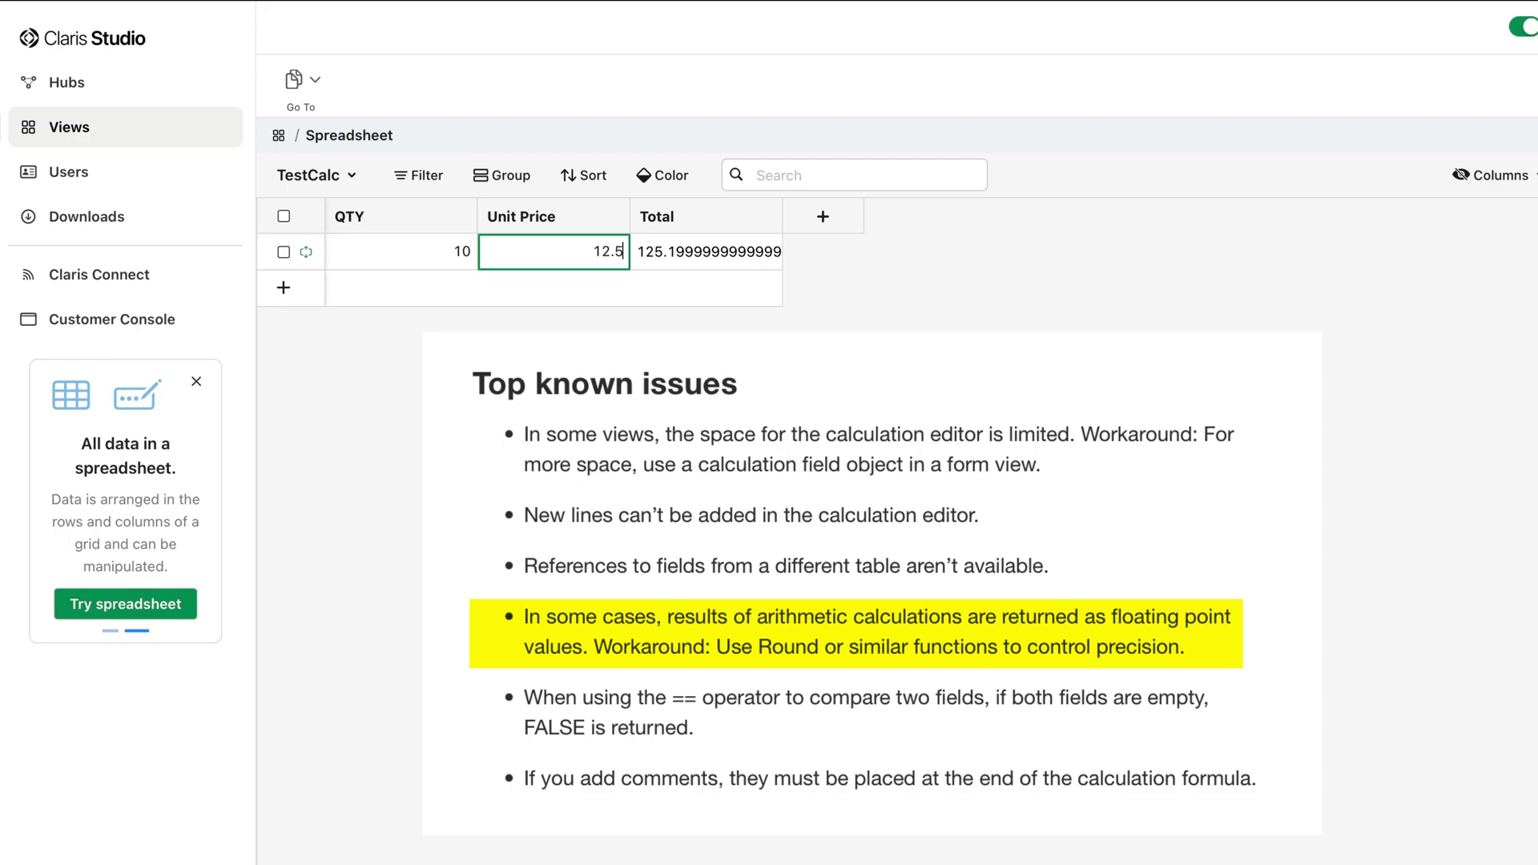
{"action": "type", "text": "2"}
{"action": "left_click", "coordinate": [672, 253]}
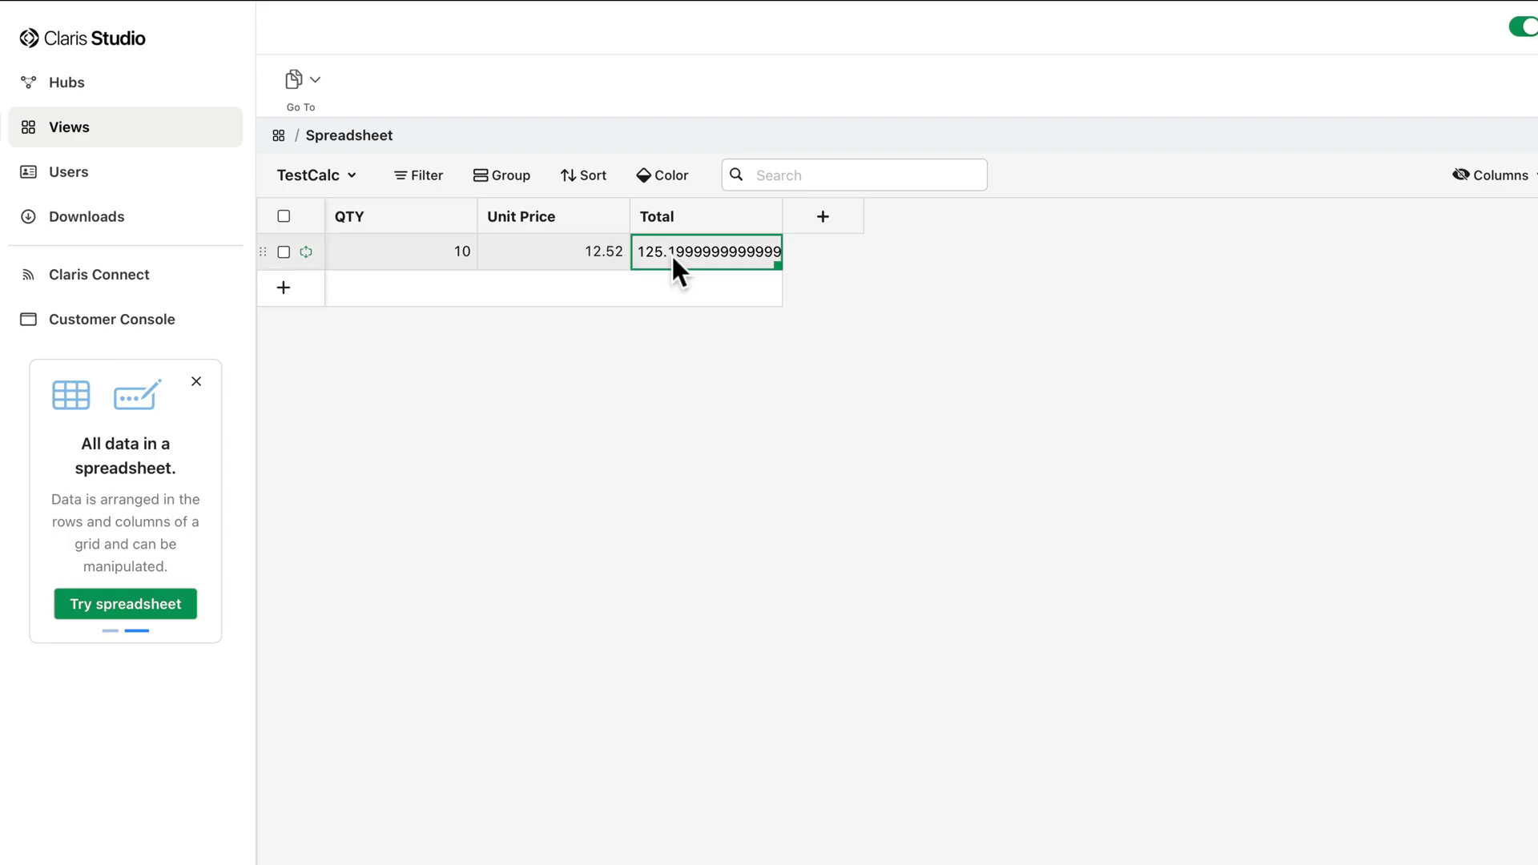
{"action": "left_click", "coordinate": [599, 248]}
{"action": "key", "text": "BackSpace"}
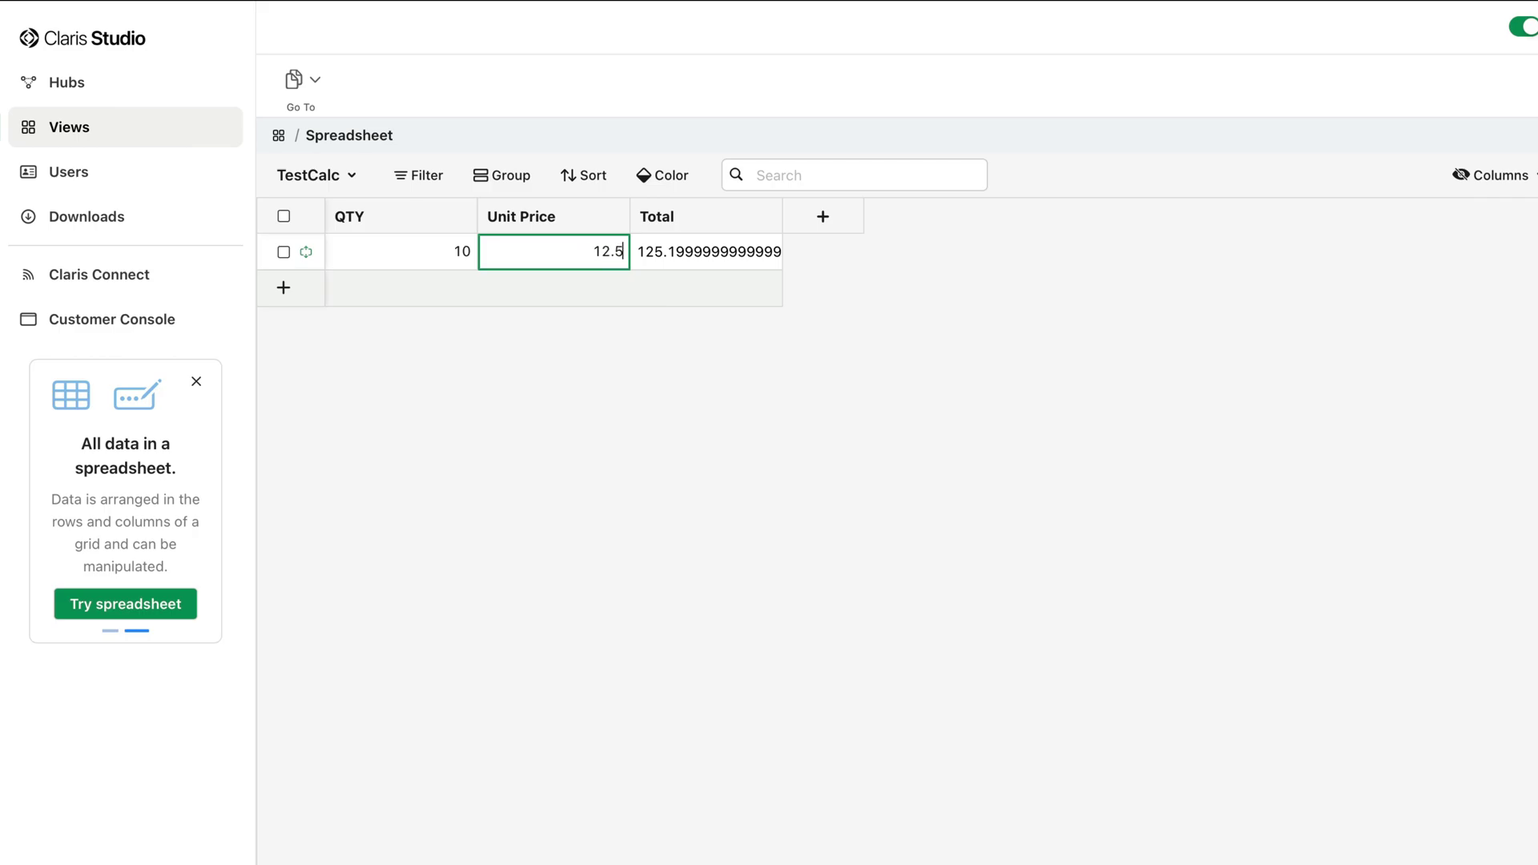
{"action": "key", "text": "Return"}
{"action": "left_click", "coordinate": [697, 440]}
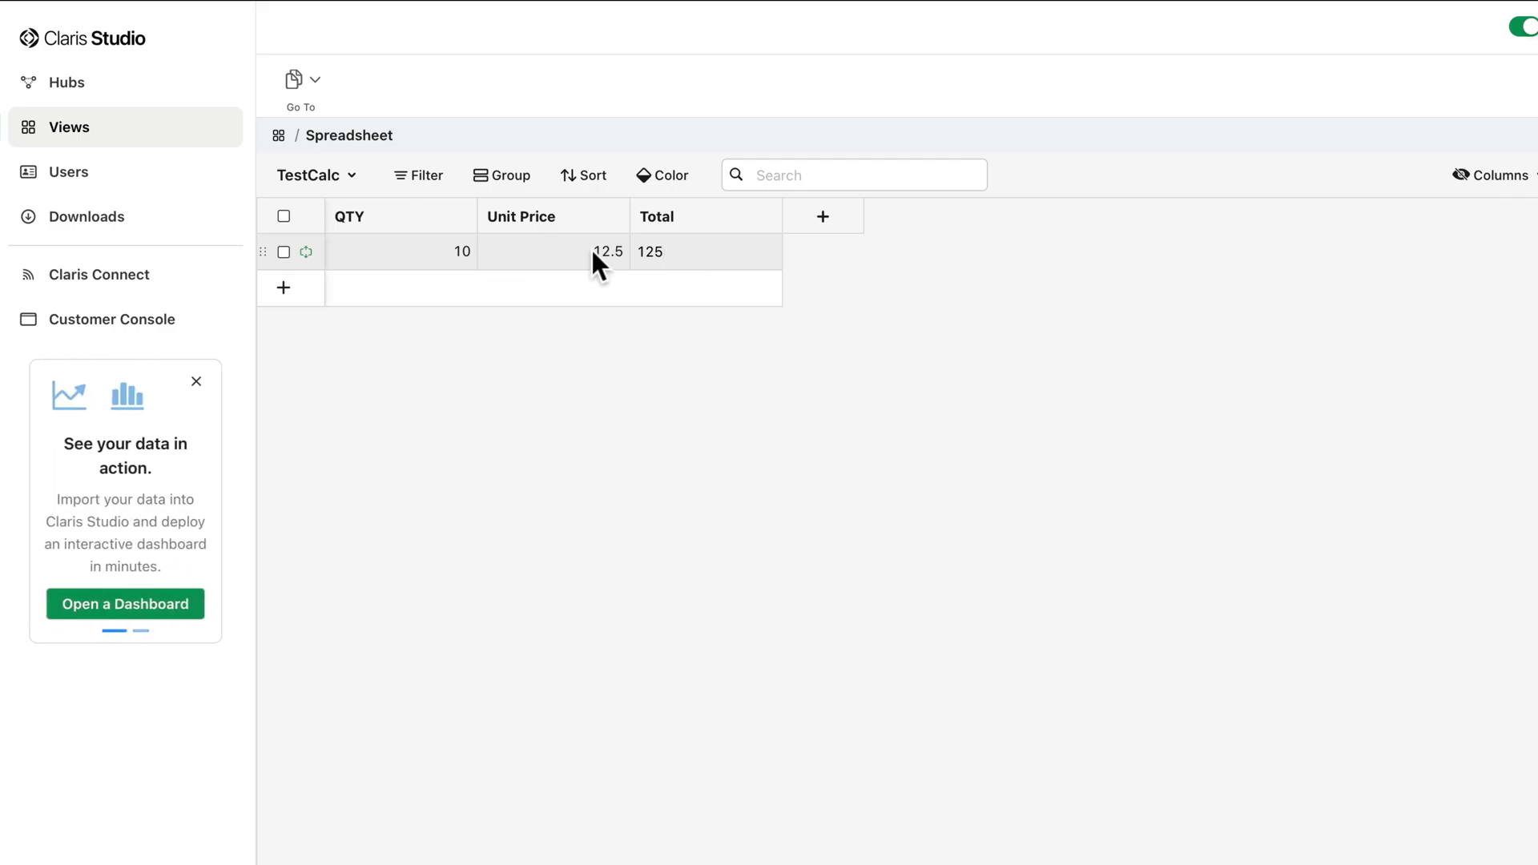
Step: Set row 1's QTY to 10.2548 and Unit Price to 12.525, giving Total 128.44137
{"action": "double_click", "coordinate": [443, 251]}
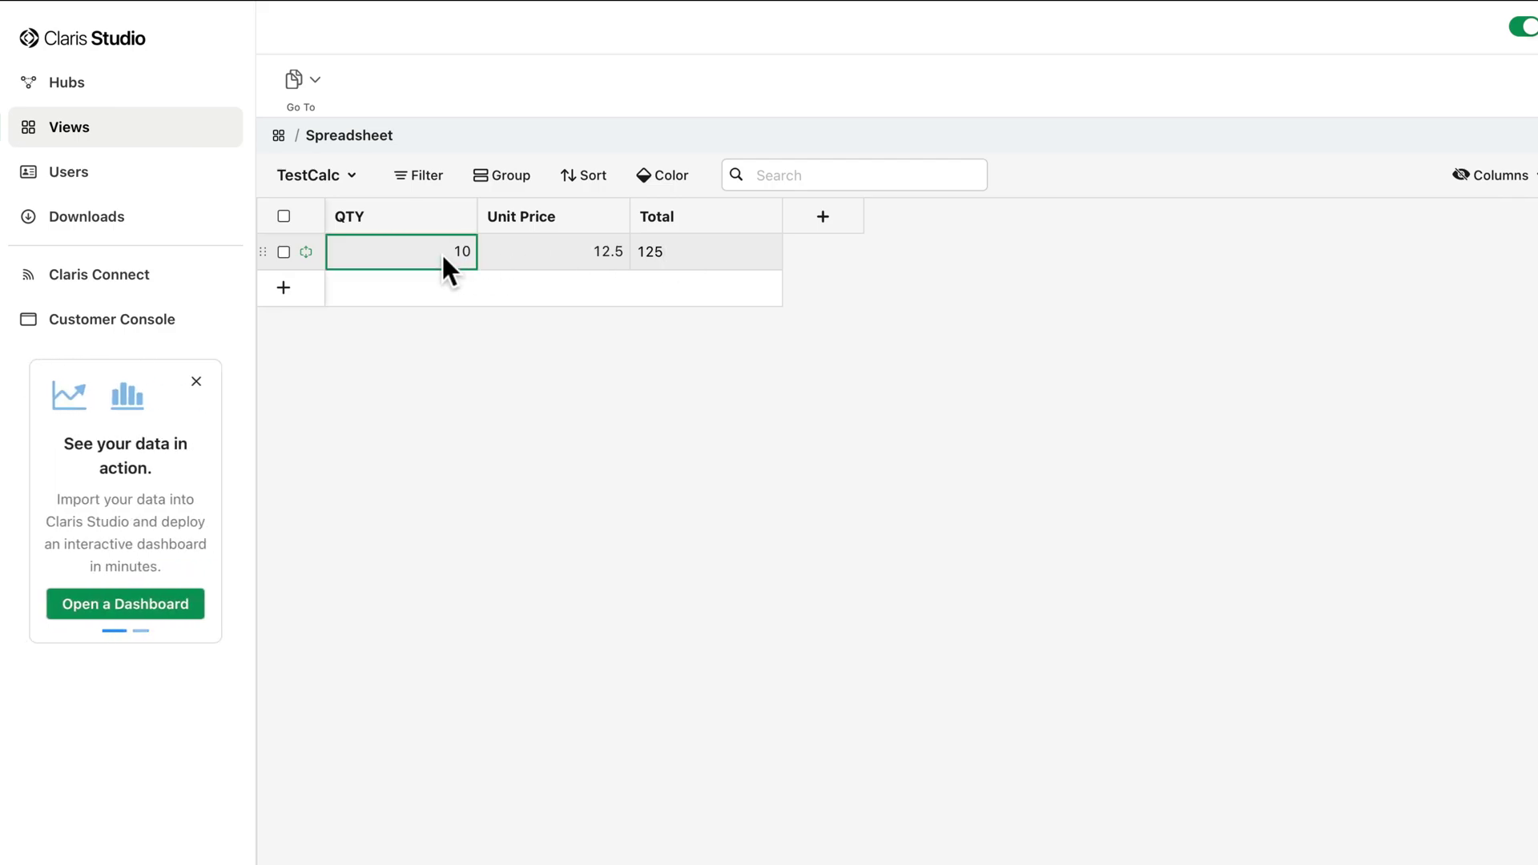
{"action": "type", "text": ".2548"}
{"action": "double_click", "coordinate": [540, 248]}
{"action": "type", "text": "2"}
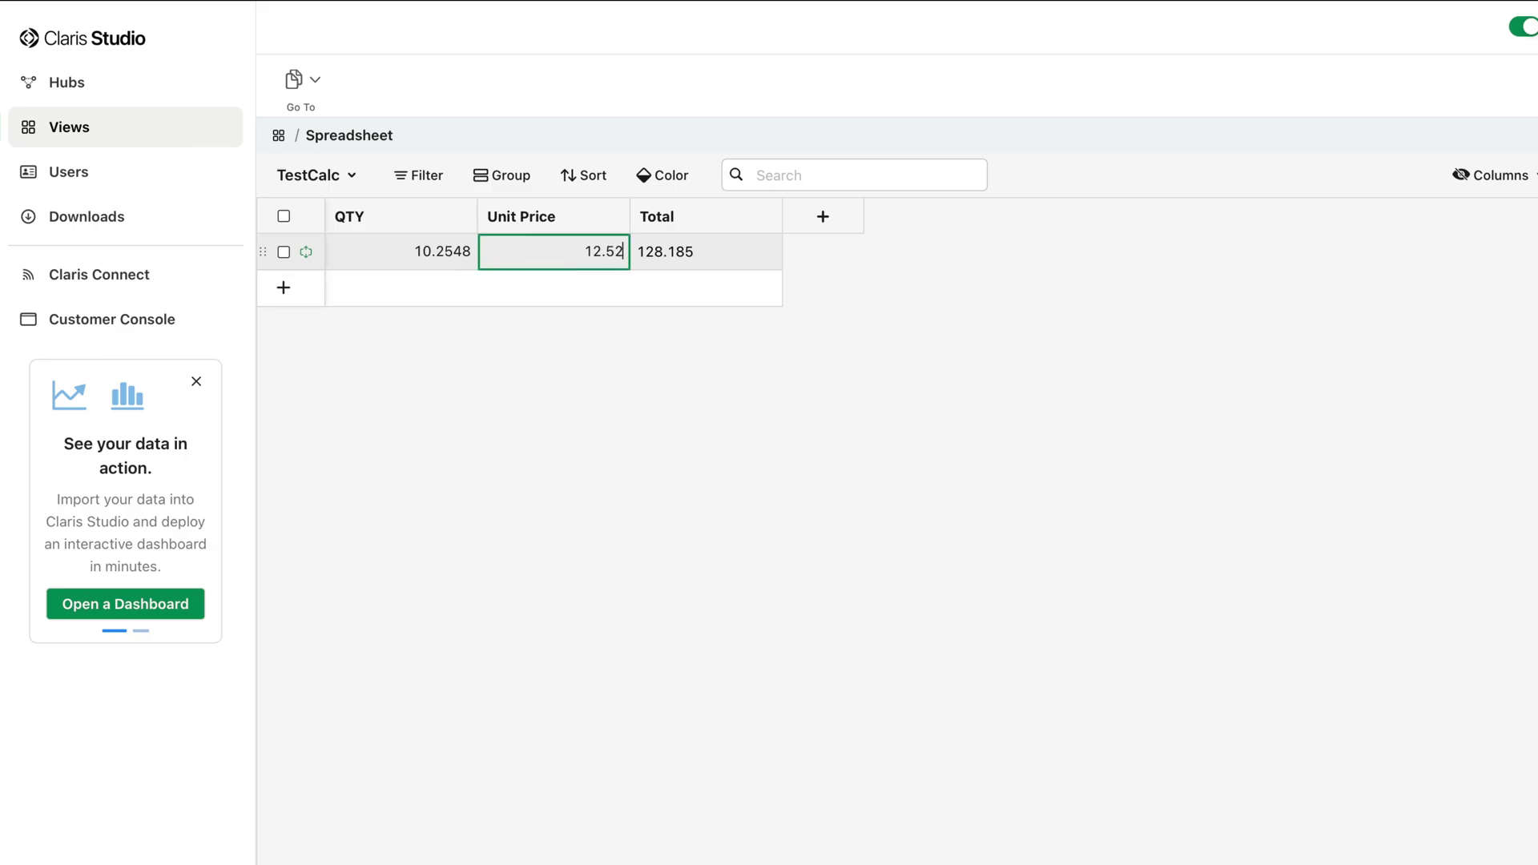
{"action": "type", "text": "5"}
{"action": "left_click", "coordinate": [752, 372]}
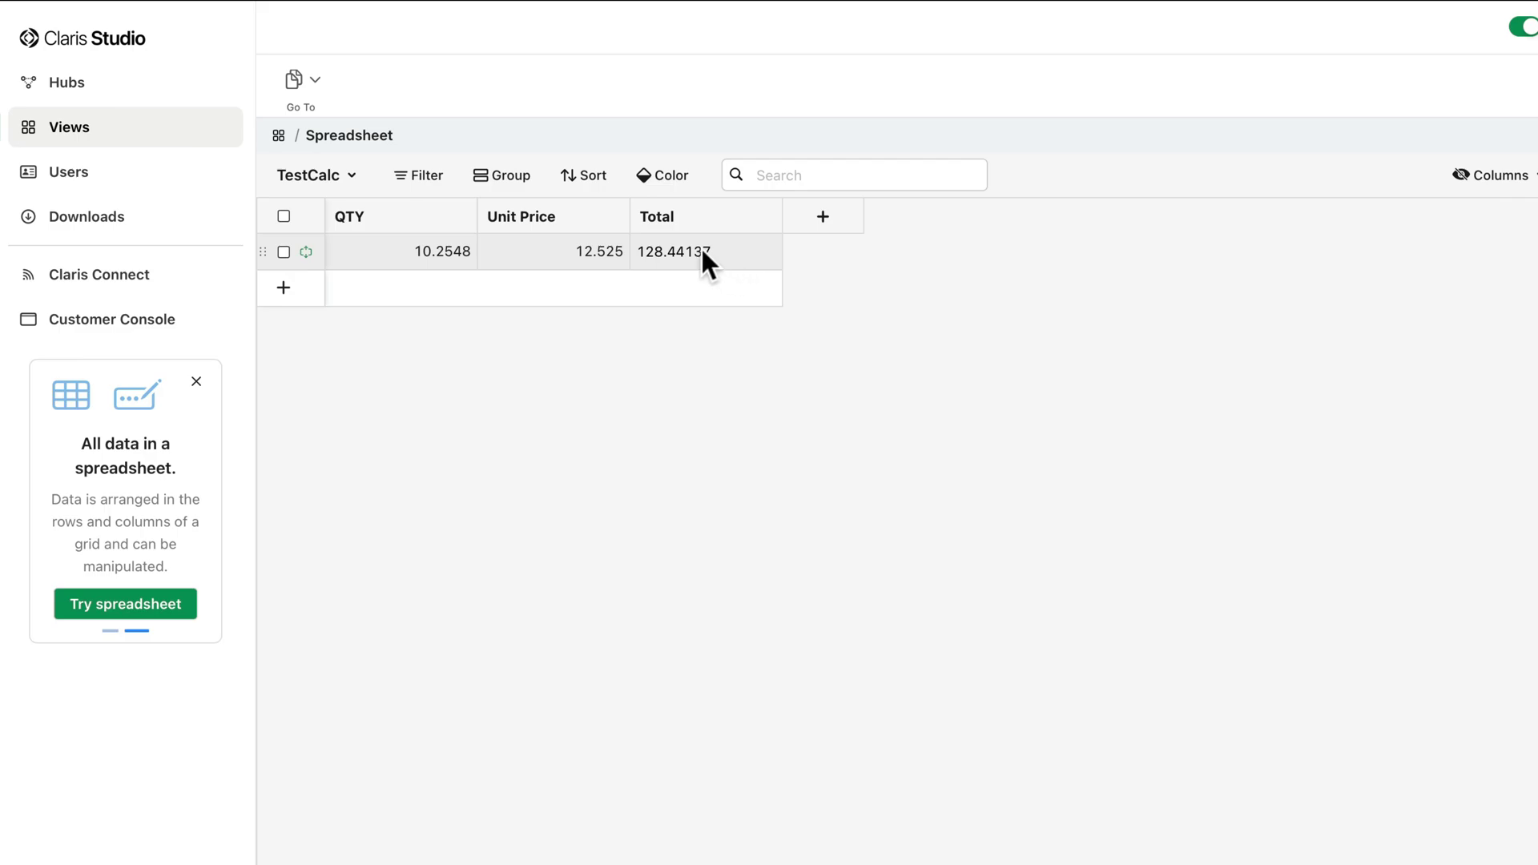
Step: Wrap the Total formula as Round (TestCalc.QTY * TestCalc.'Unit Price', 2) so it shows 128.44
{"action": "left_click", "coordinate": [684, 219]}
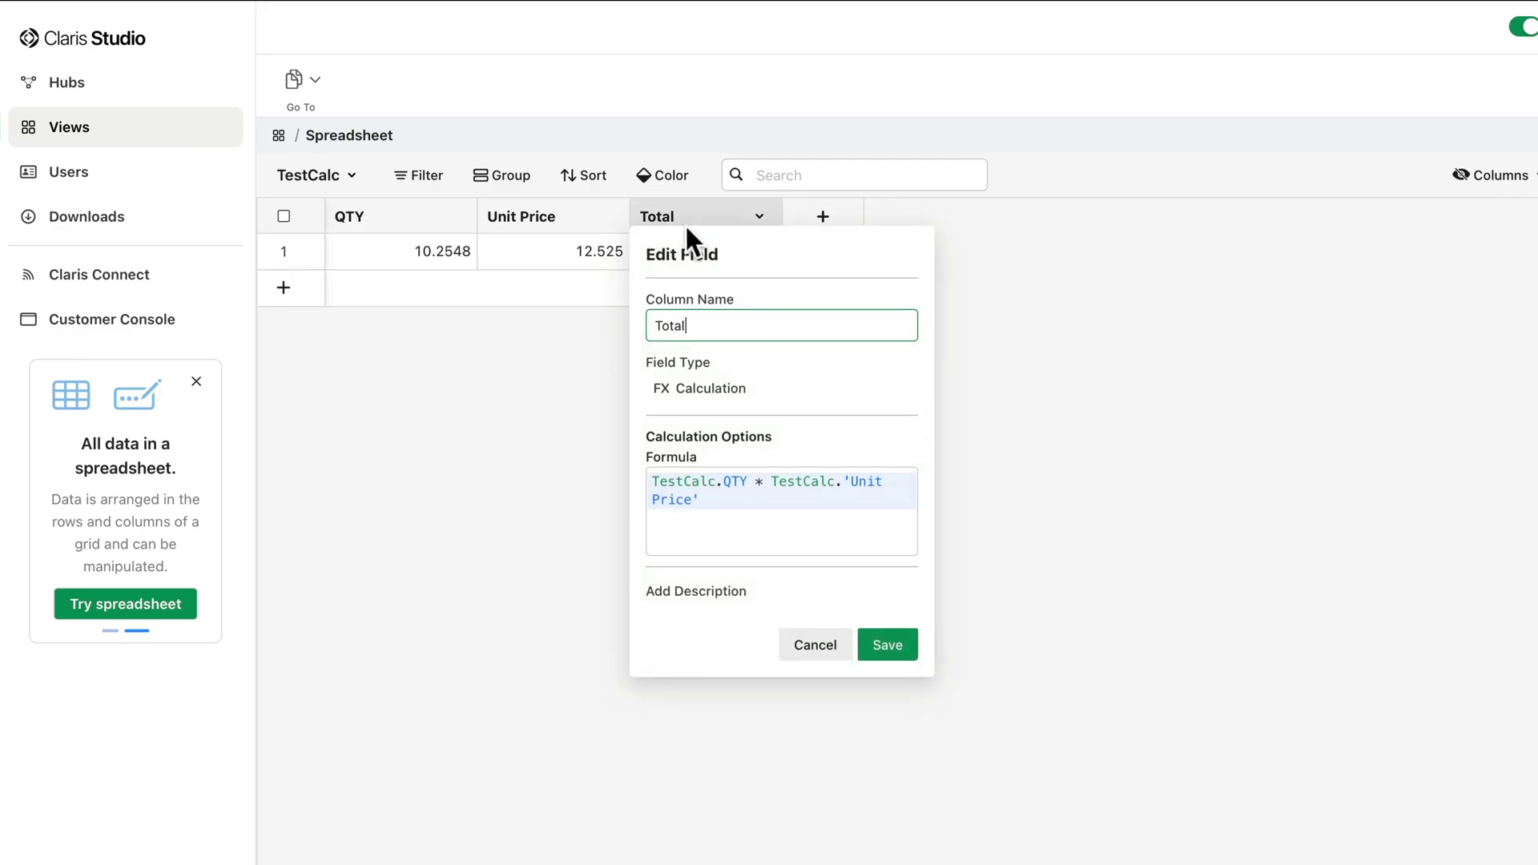
{"action": "left_click", "coordinate": [734, 520]}
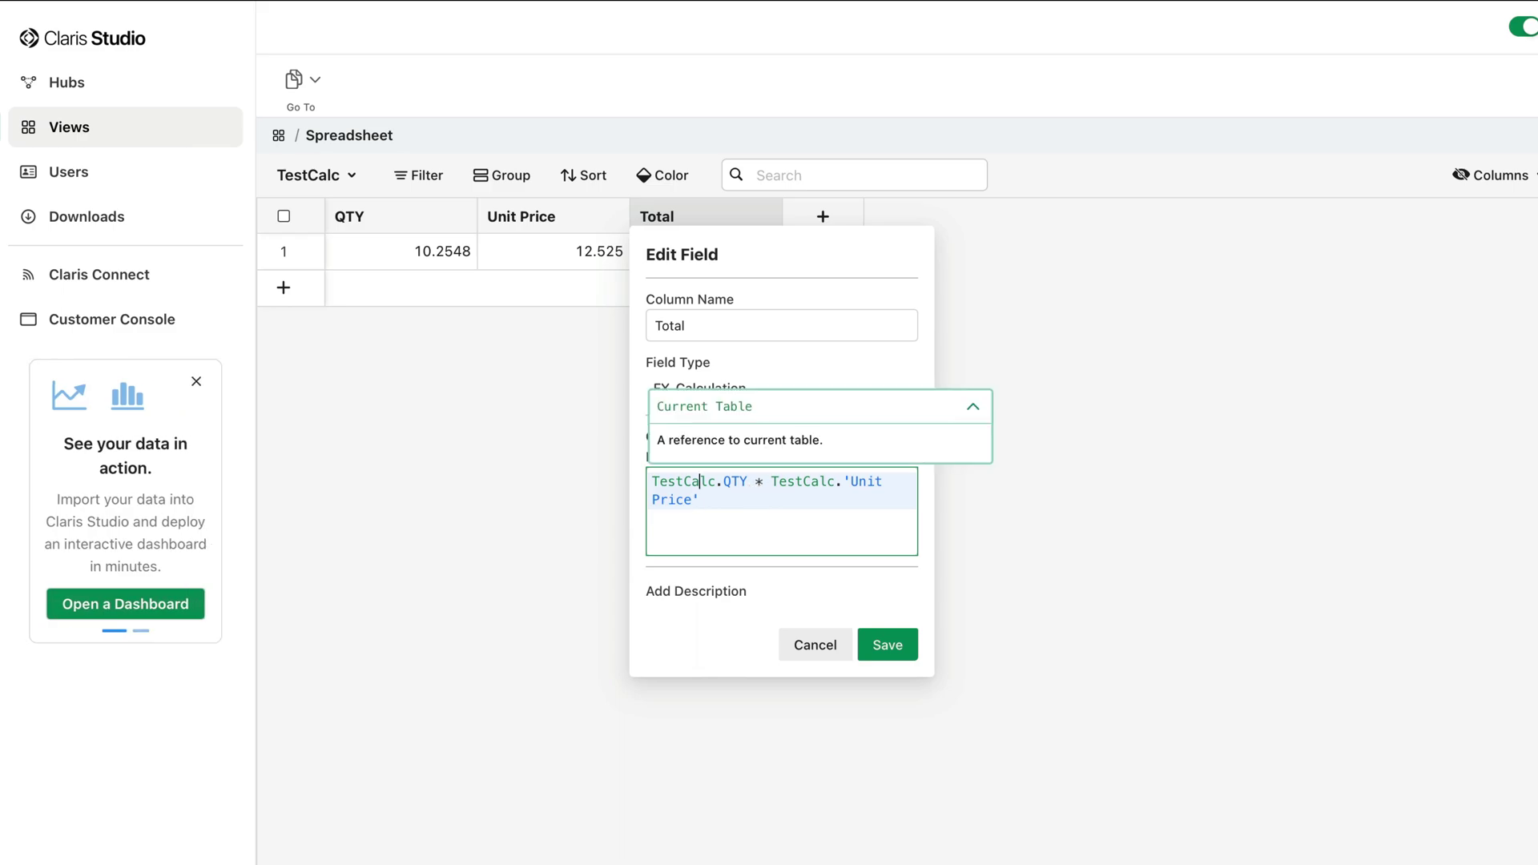
{"action": "type", "text": "Round "}
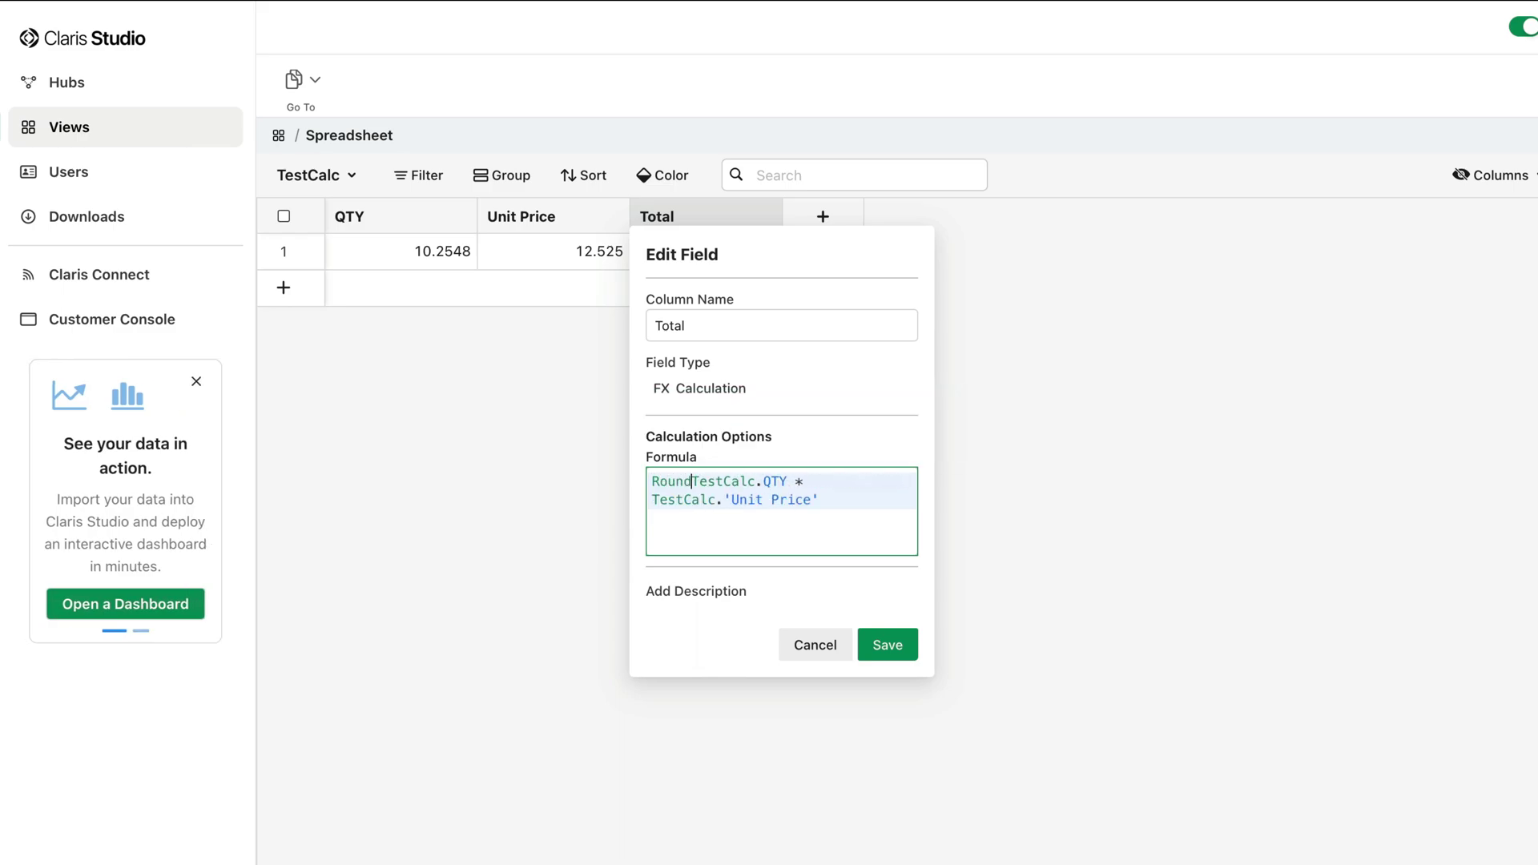
{"action": "type", "text": "("}
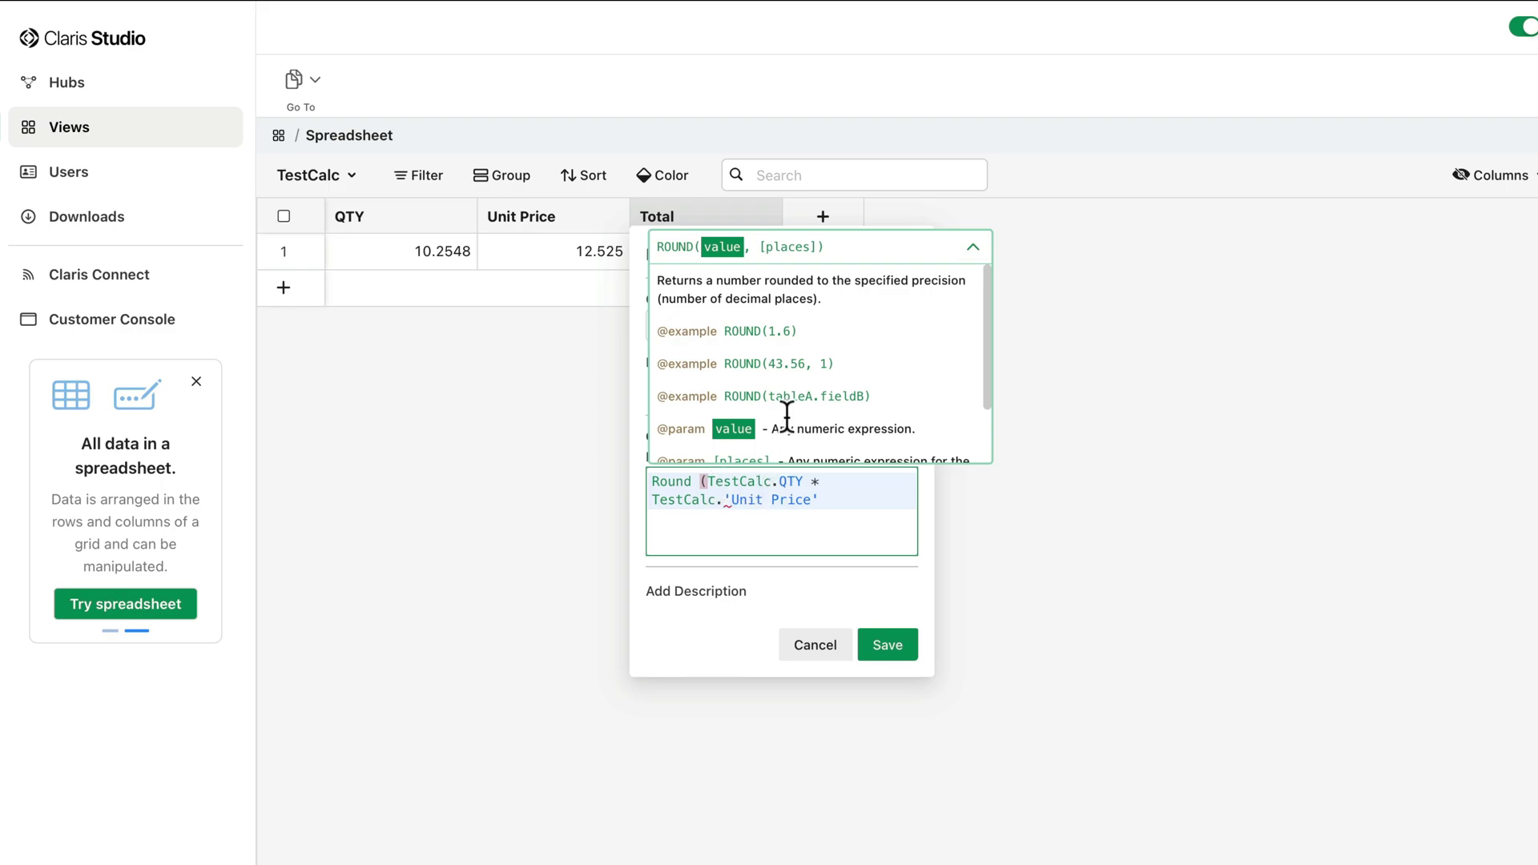
{"action": "left_click", "coordinate": [837, 499]}
{"action": "type", "text": ","}
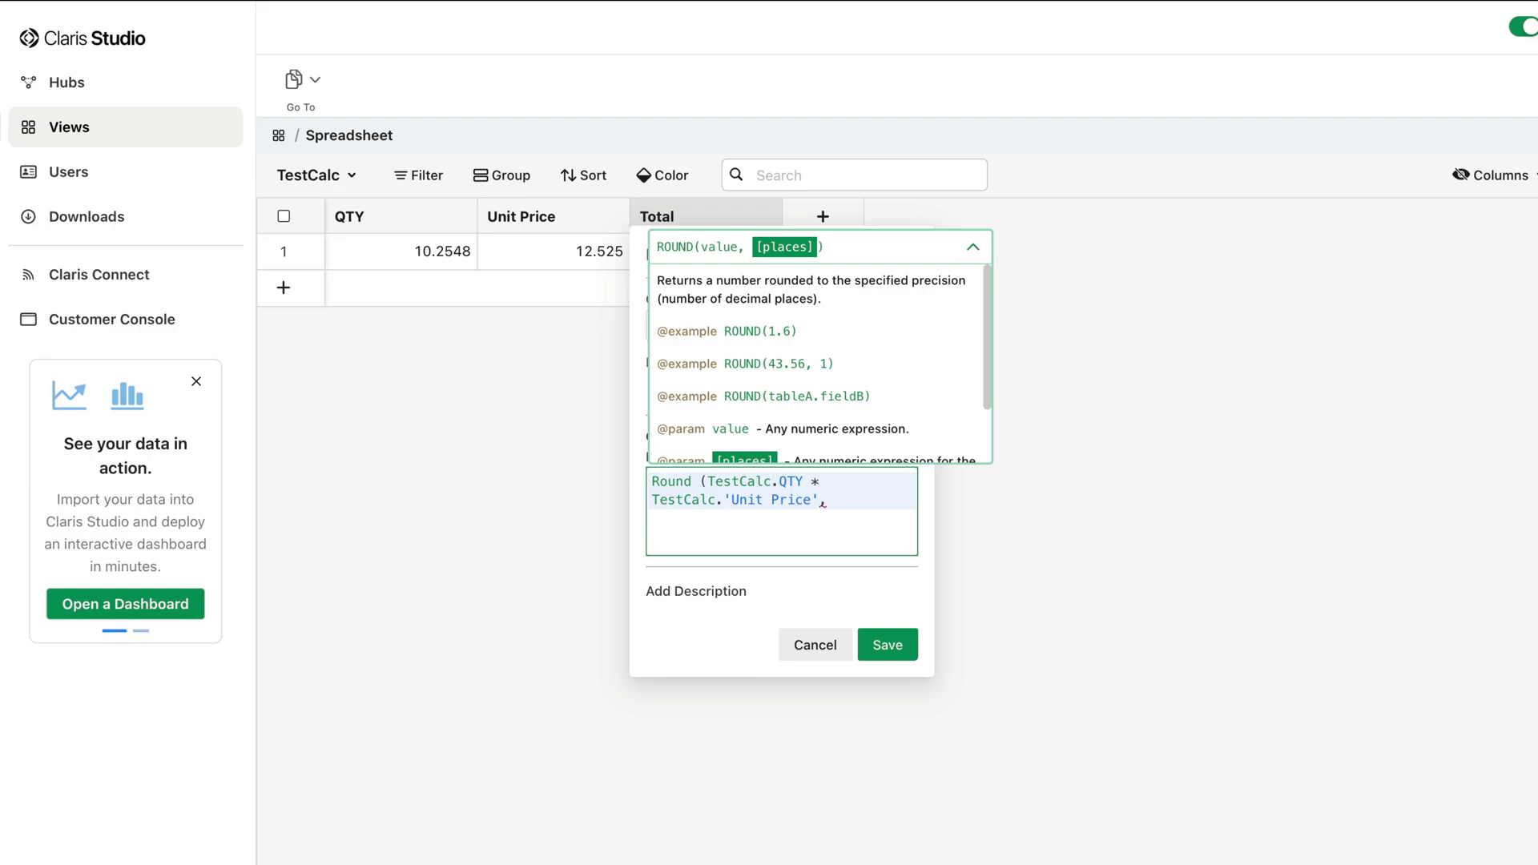
{"action": "type", "text": " 2)"}
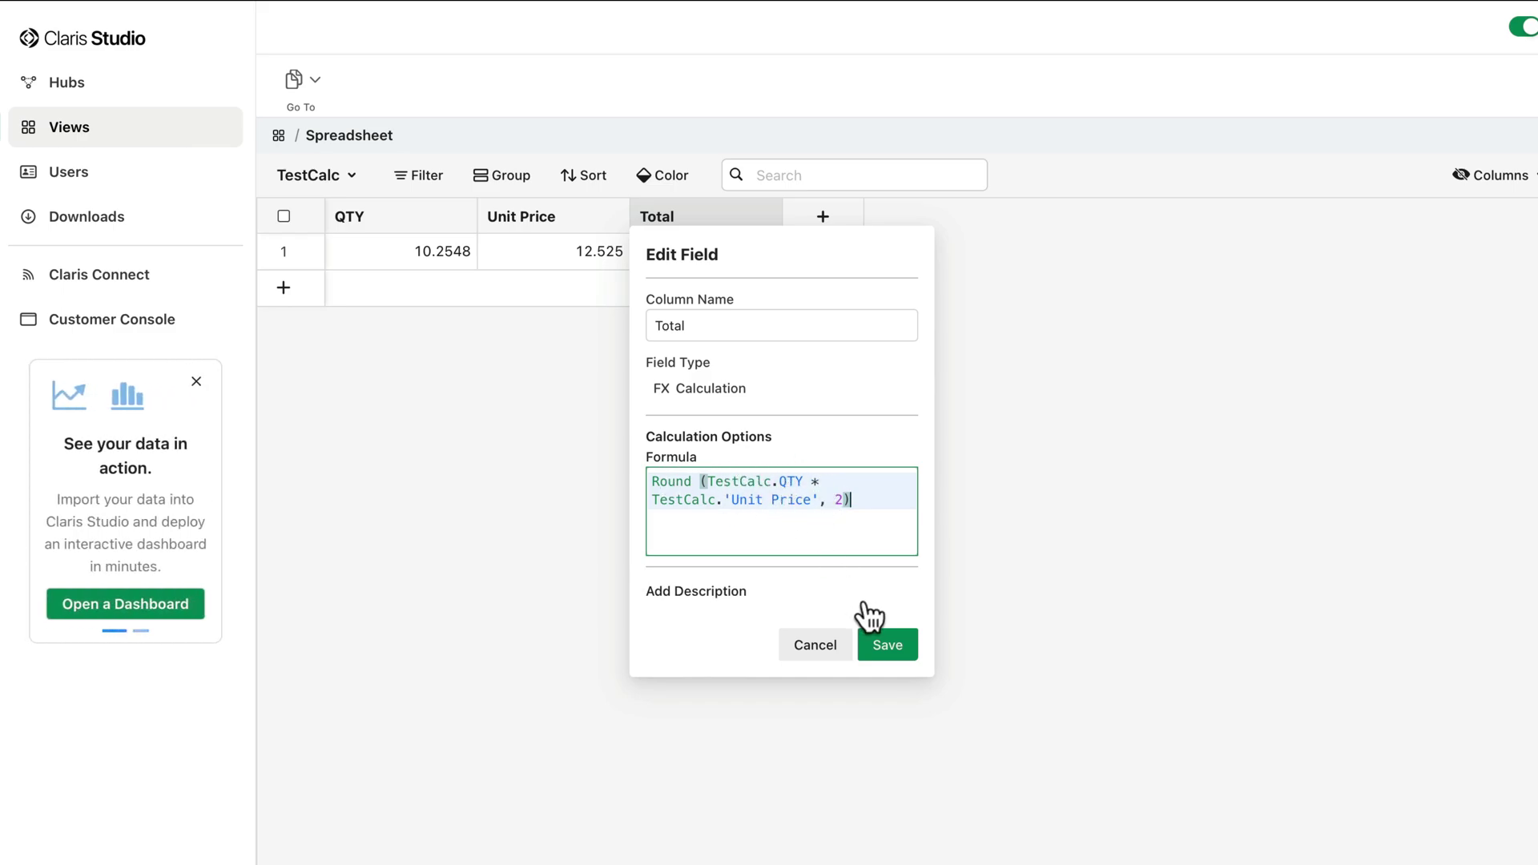
{"action": "left_click", "coordinate": [885, 655]}
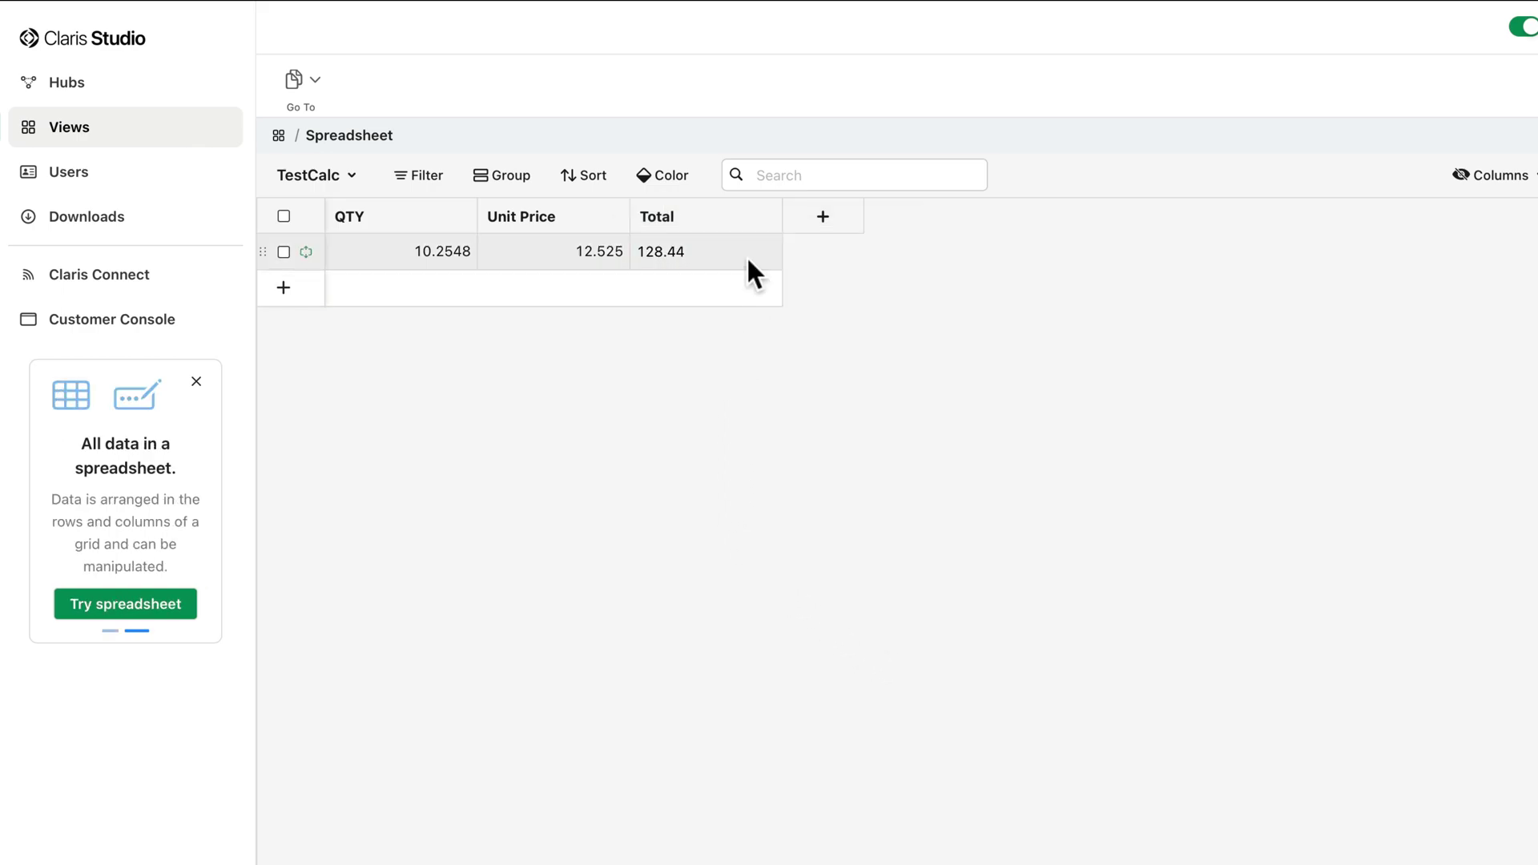
Step: Prefix the Total formula with the text label "This is the total " joined by +
{"action": "left_click", "coordinate": [670, 213]}
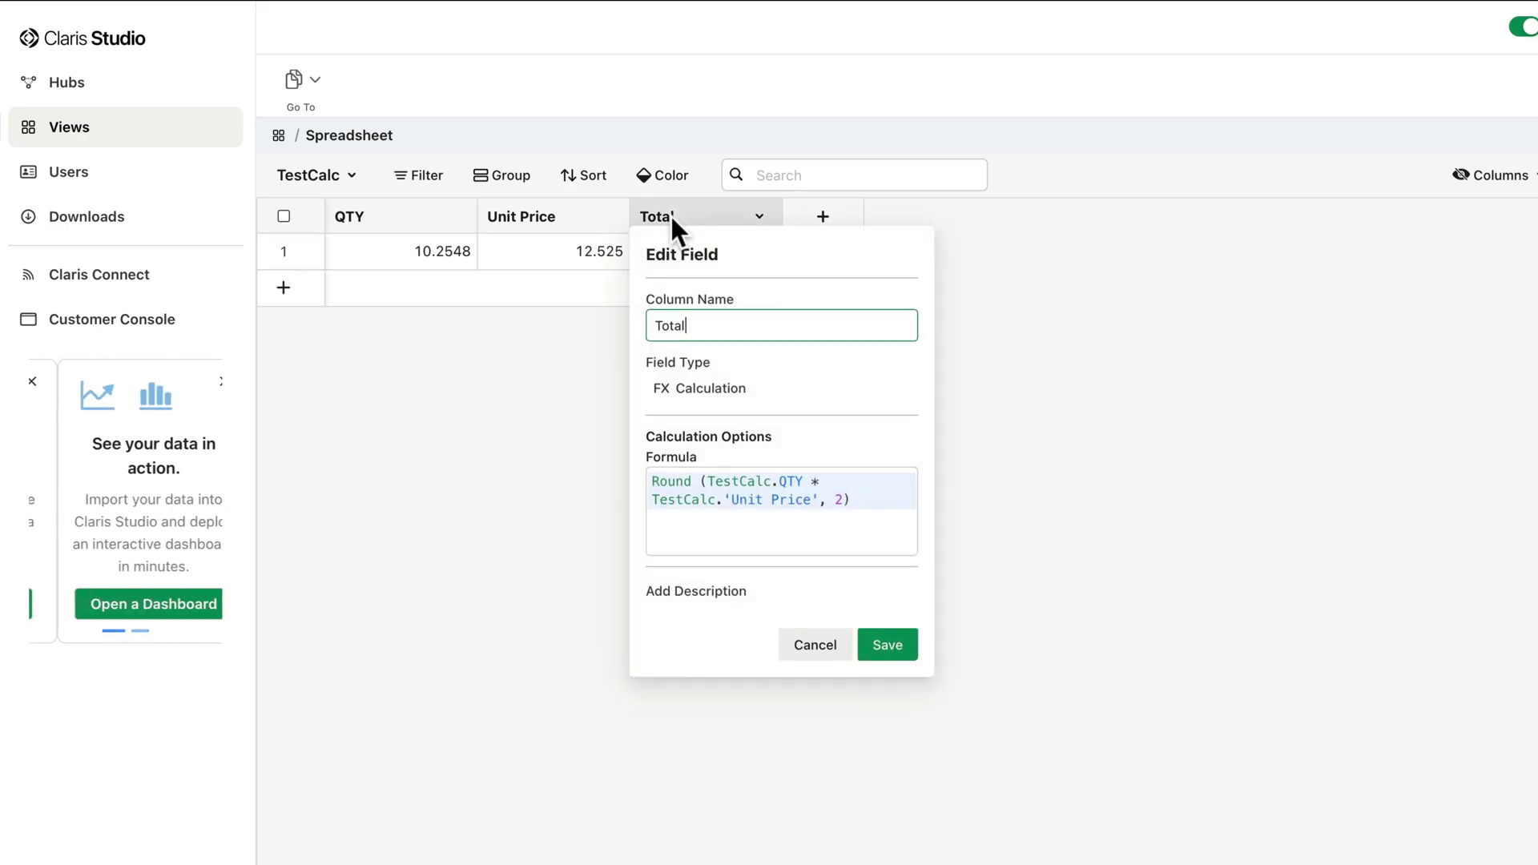
{"action": "left_click", "coordinate": [838, 481]}
{"action": "key", "text": "Home"}
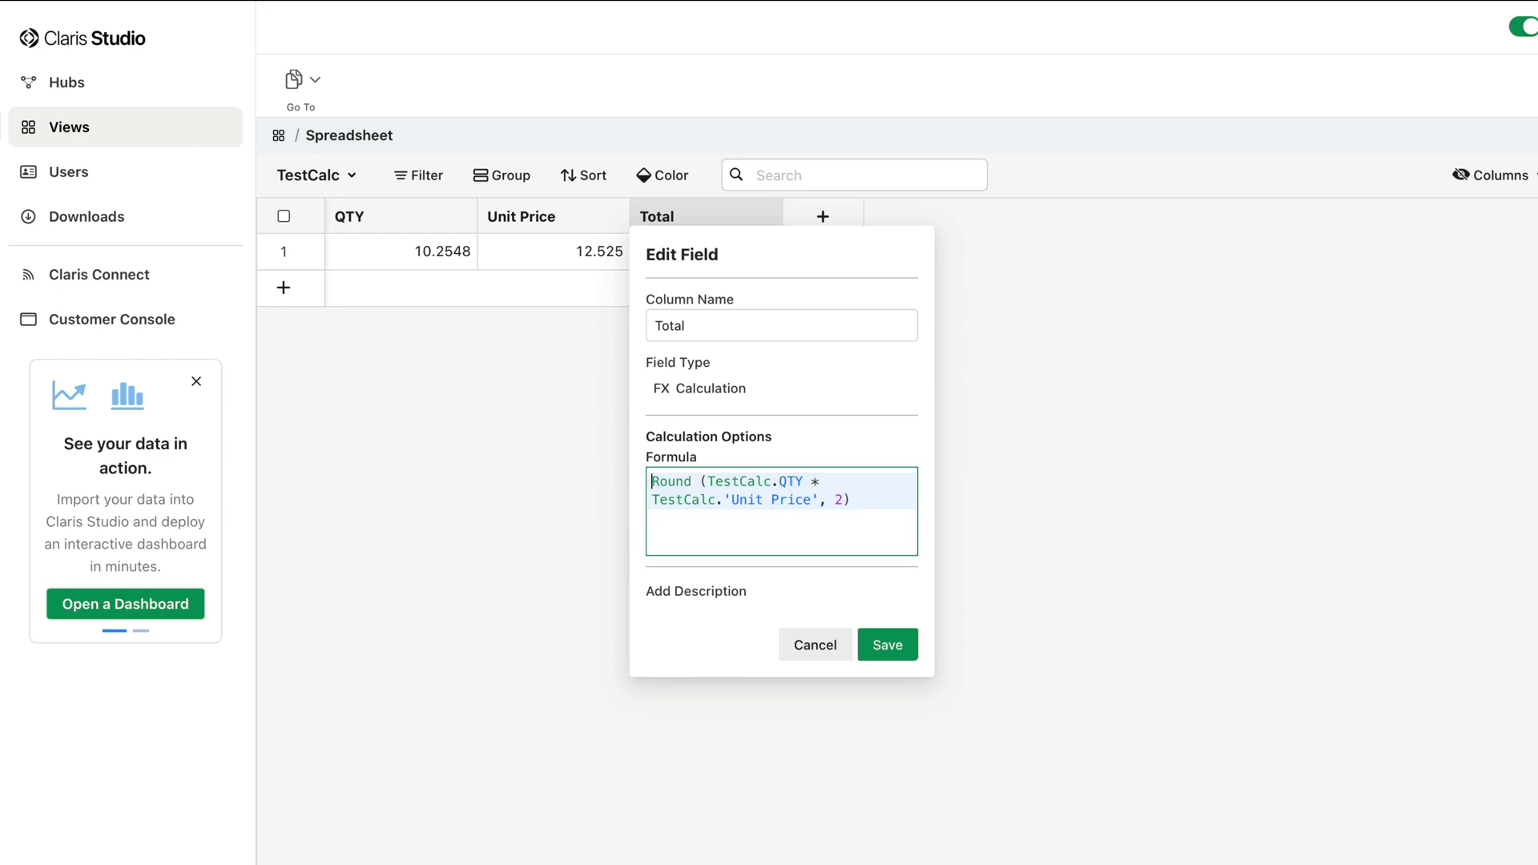
{"action": "type", "text": "'"}
{"action": "type", "text": " This is the "}
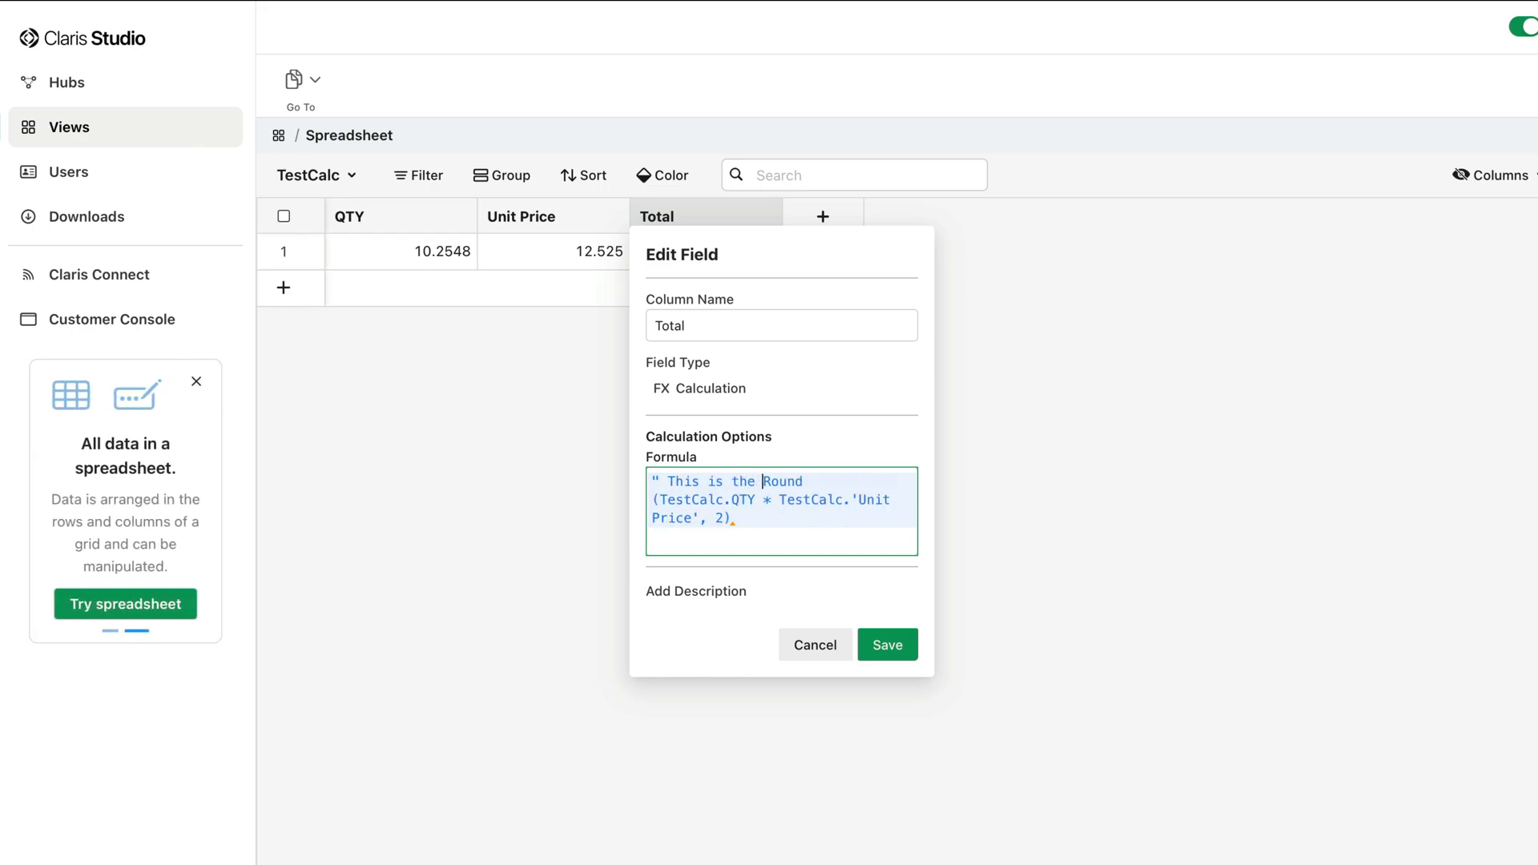
{"action": "type", "text": "total \""}
{"action": "left_click", "coordinate": [660, 481]}
{"action": "key", "text": "Delete"}
{"action": "left_click", "coordinate": [795, 480]}
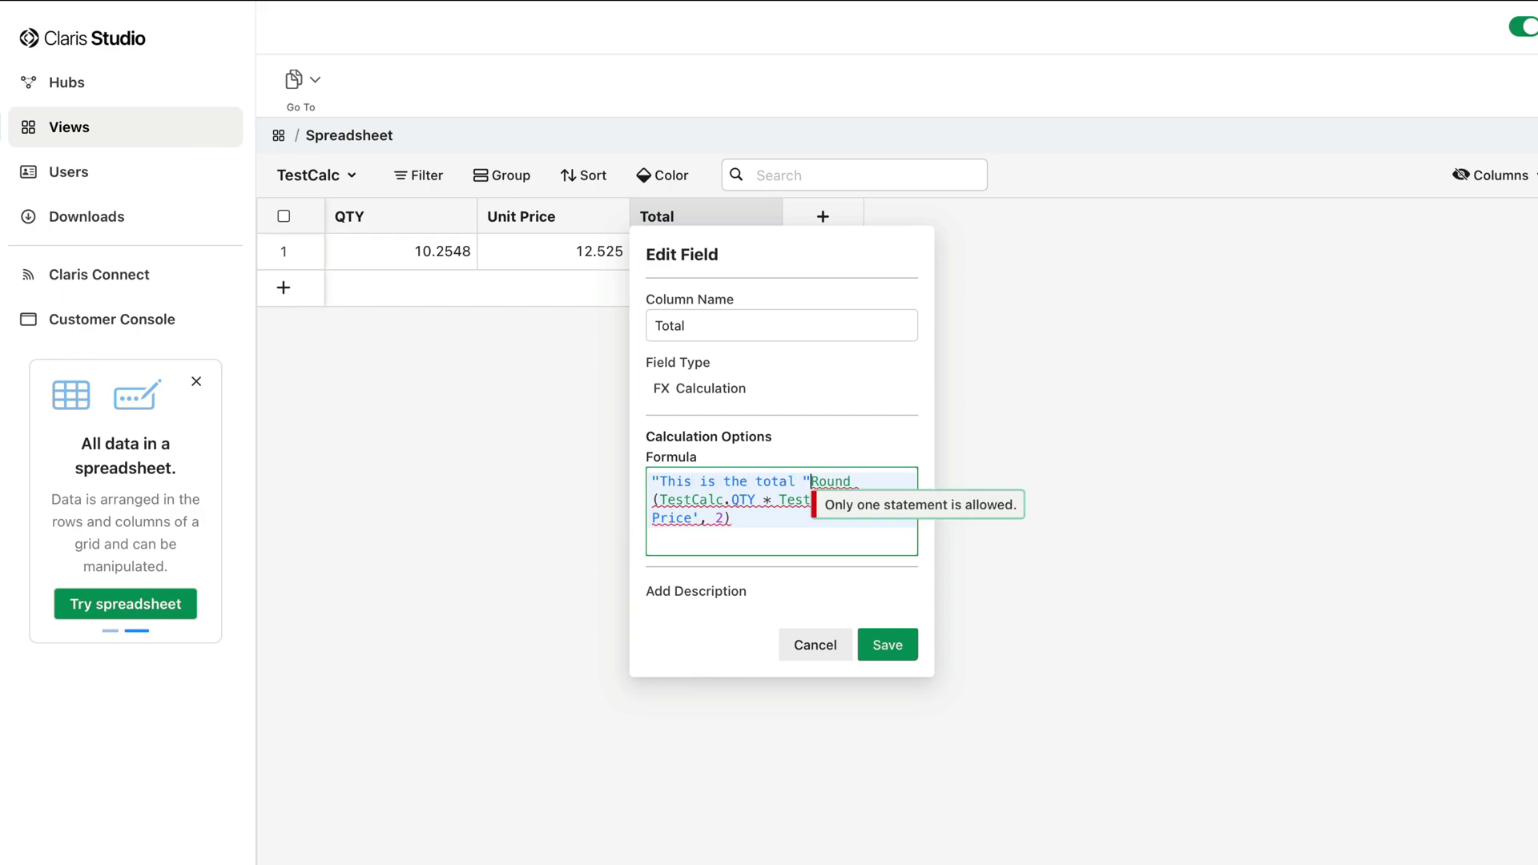
{"action": "type", "text": "+"}
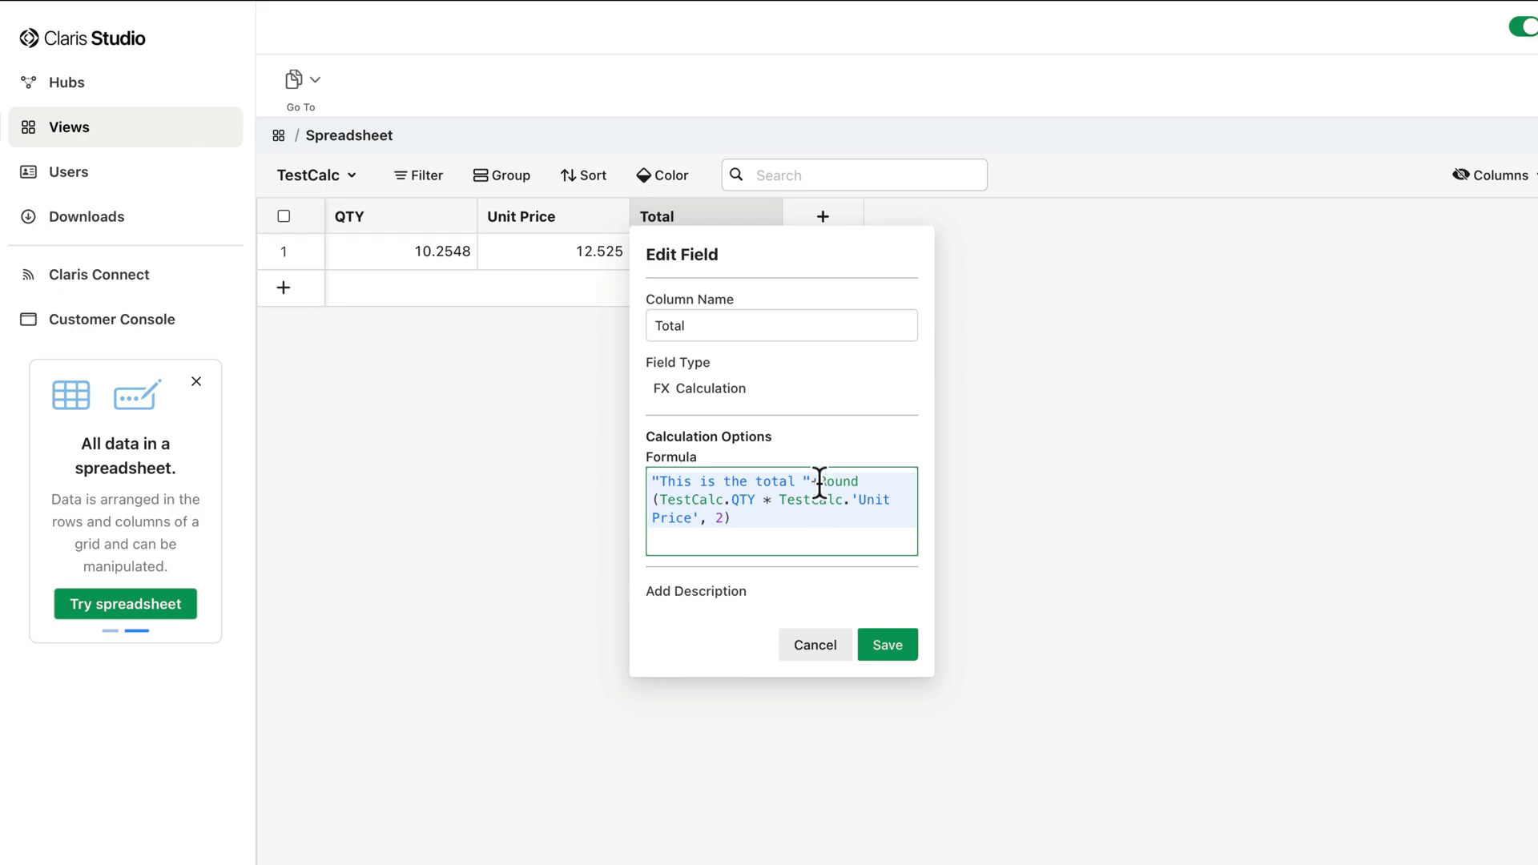
{"action": "left_click", "coordinate": [890, 646]}
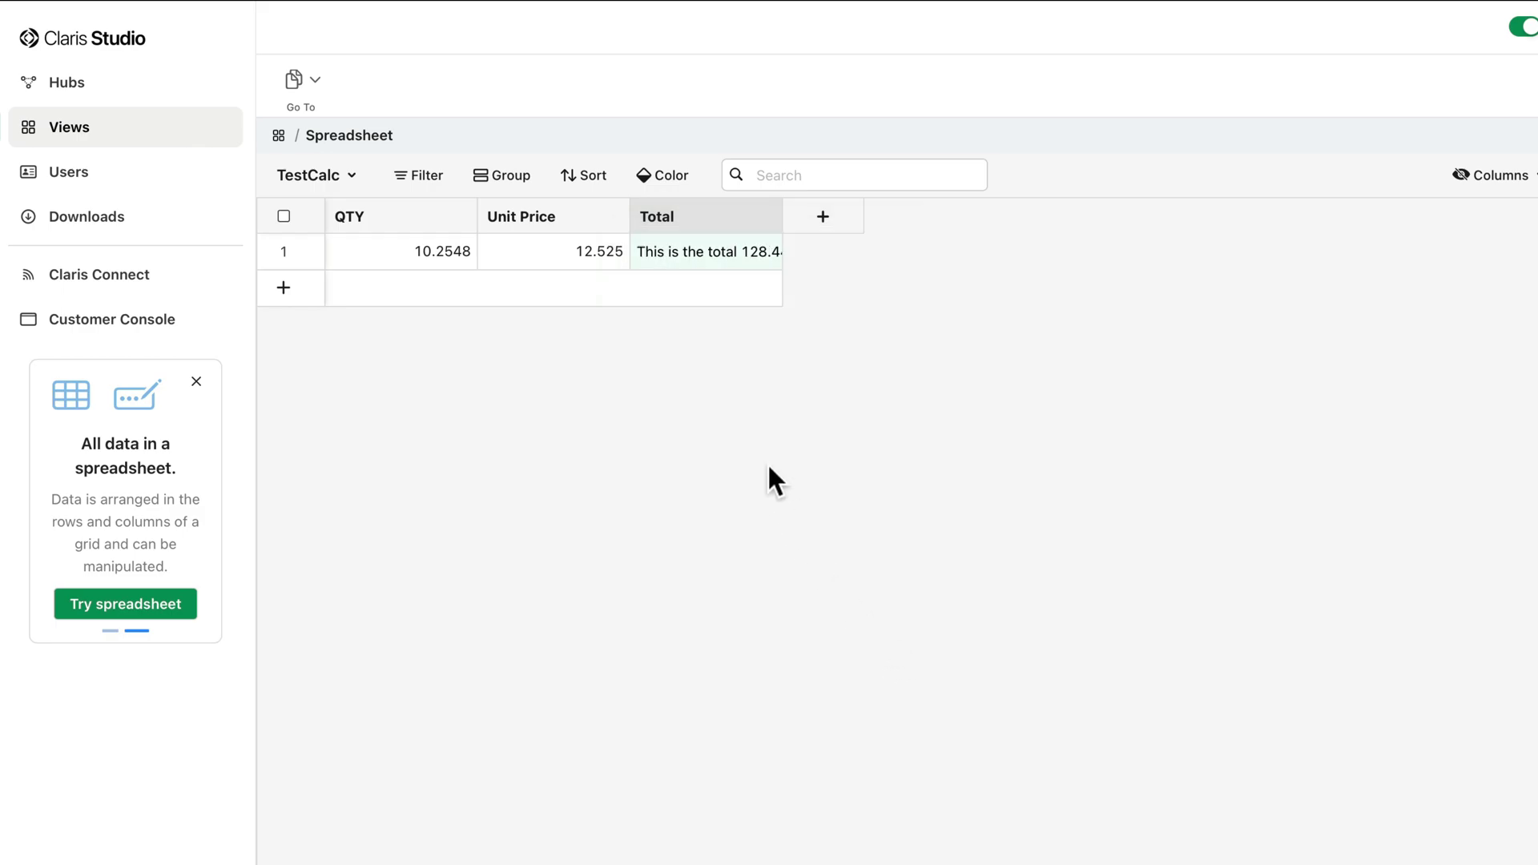
Step: Widen the Total column and re-save the formula so row 1 reads 'This is the total $128.44'
{"action": "left_click_drag", "start_coordinate": [781, 210], "coordinate": [845, 210]}
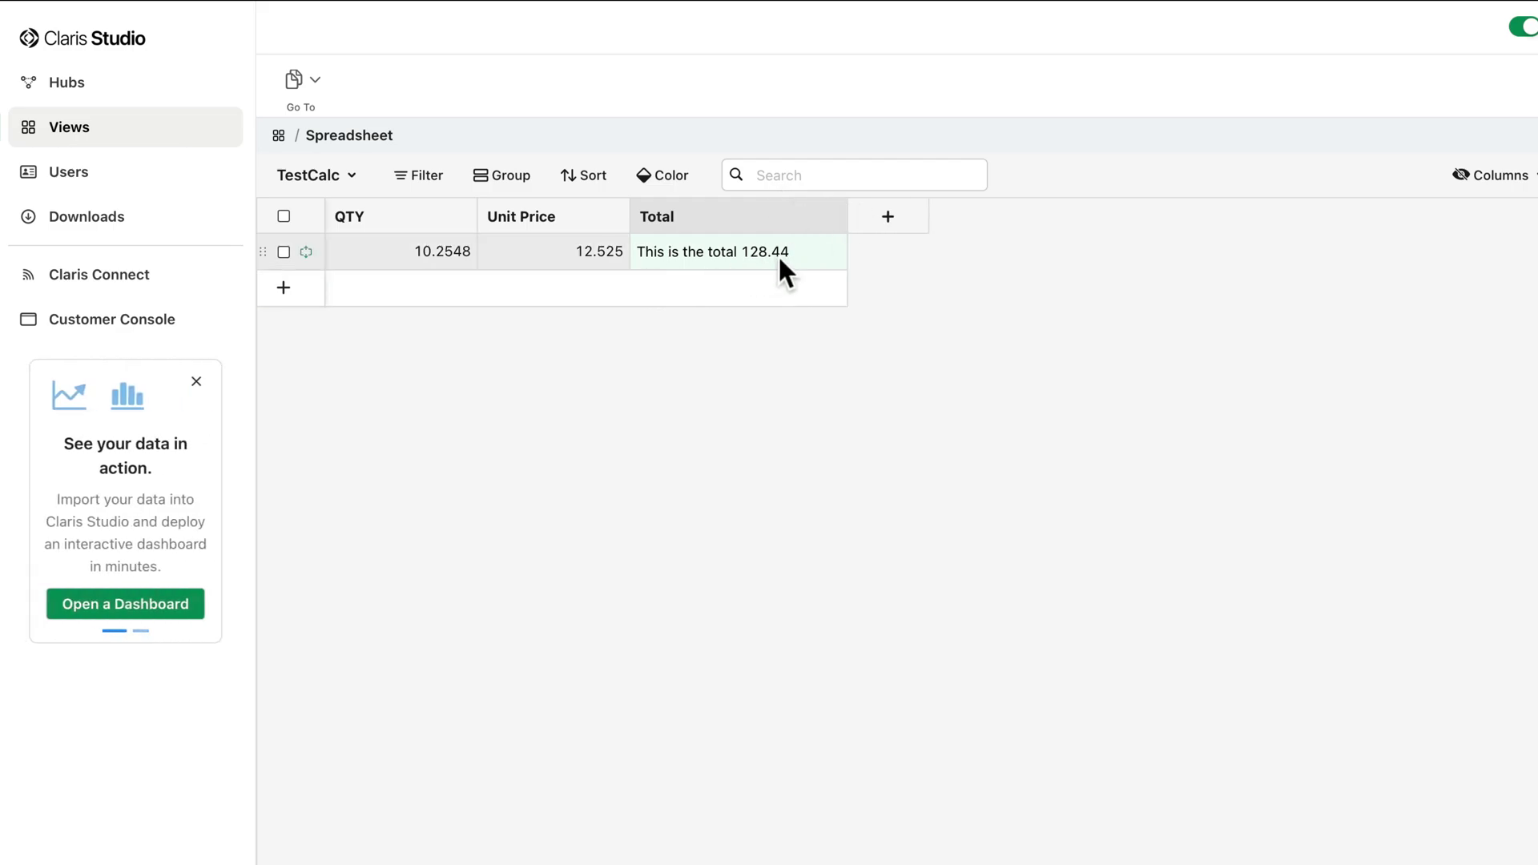
{"action": "double_click", "coordinate": [686, 215]}
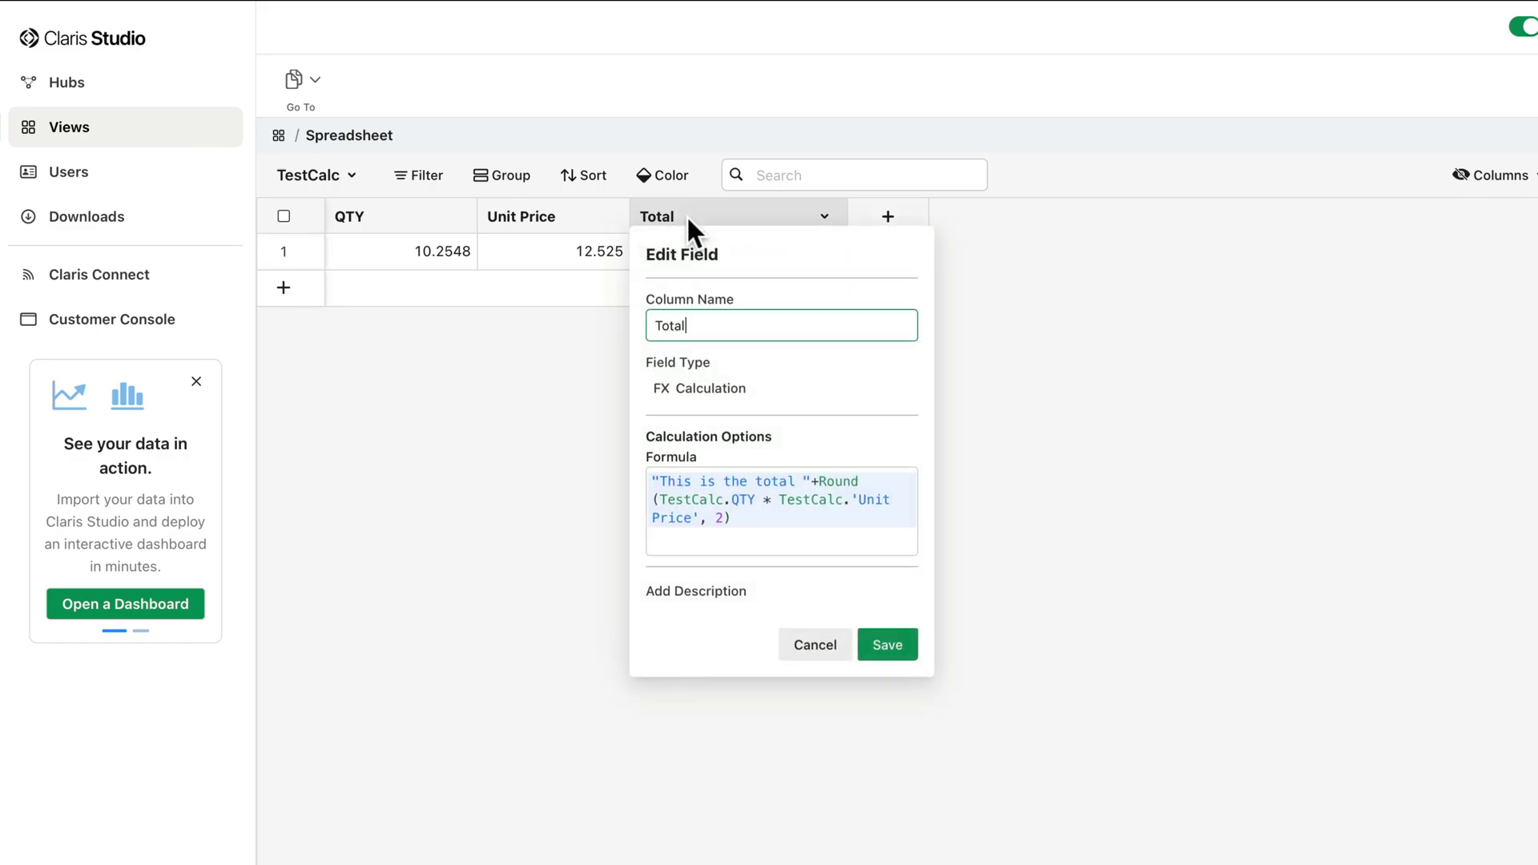
{"action": "left_click", "coordinate": [804, 481]}
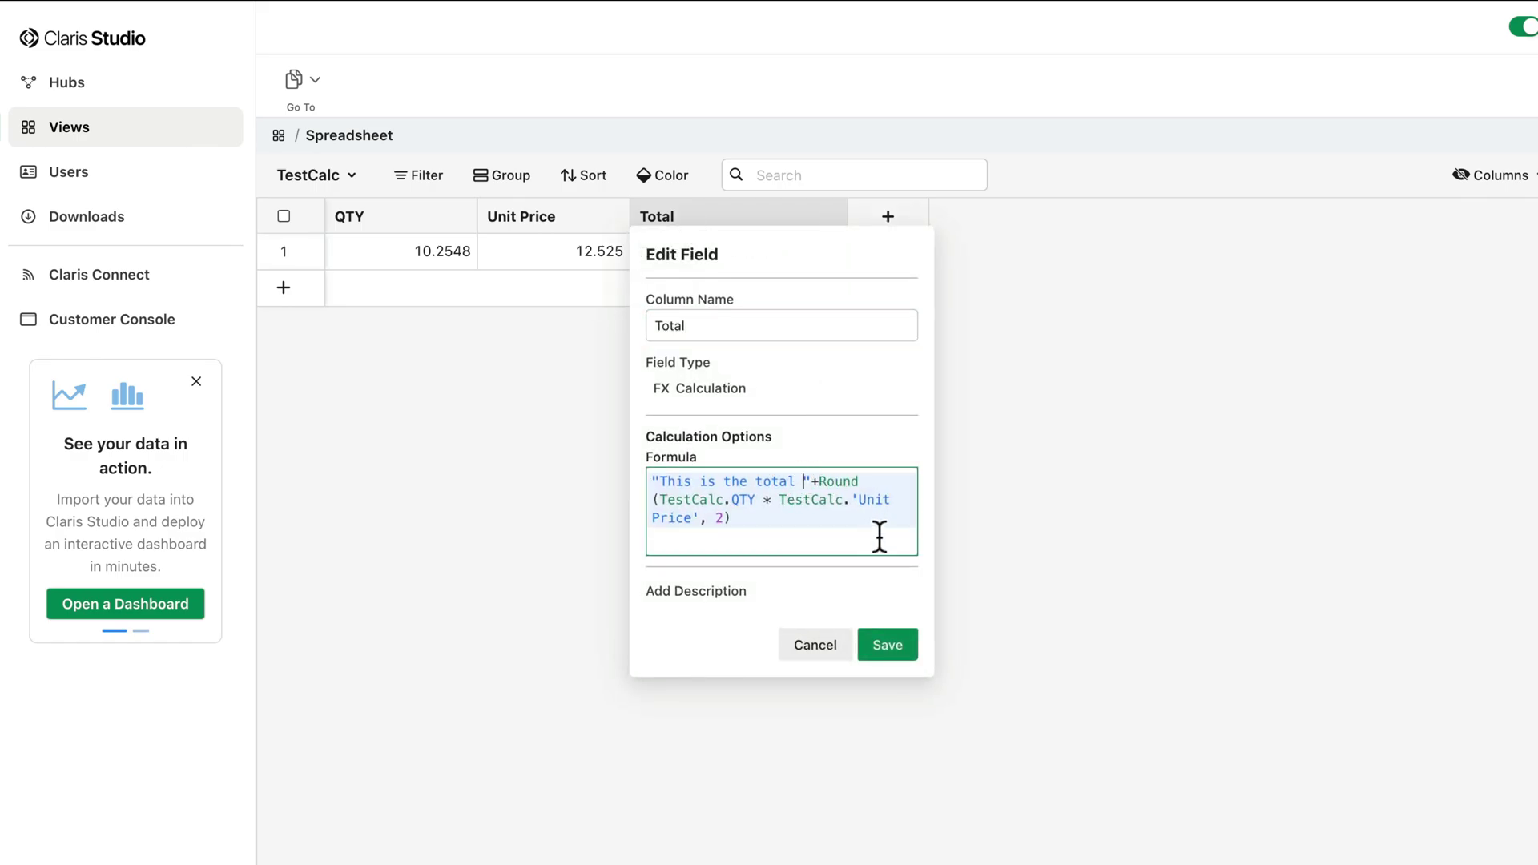
{"action": "left_click", "coordinate": [886, 643]}
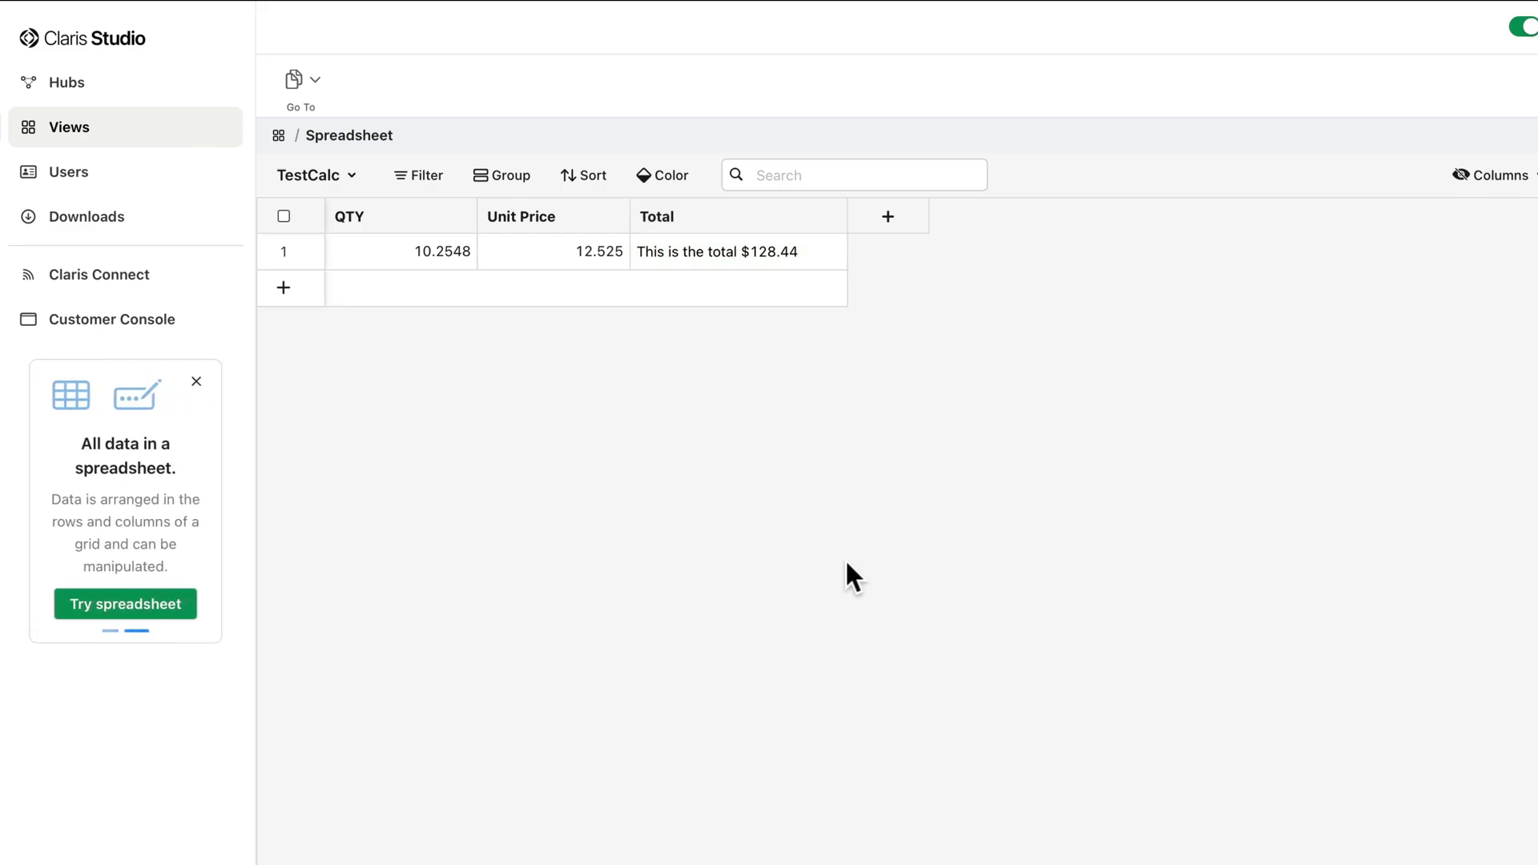
Step: Start a new calculation column named Sum Test
{"action": "left_click", "coordinate": [887, 219]}
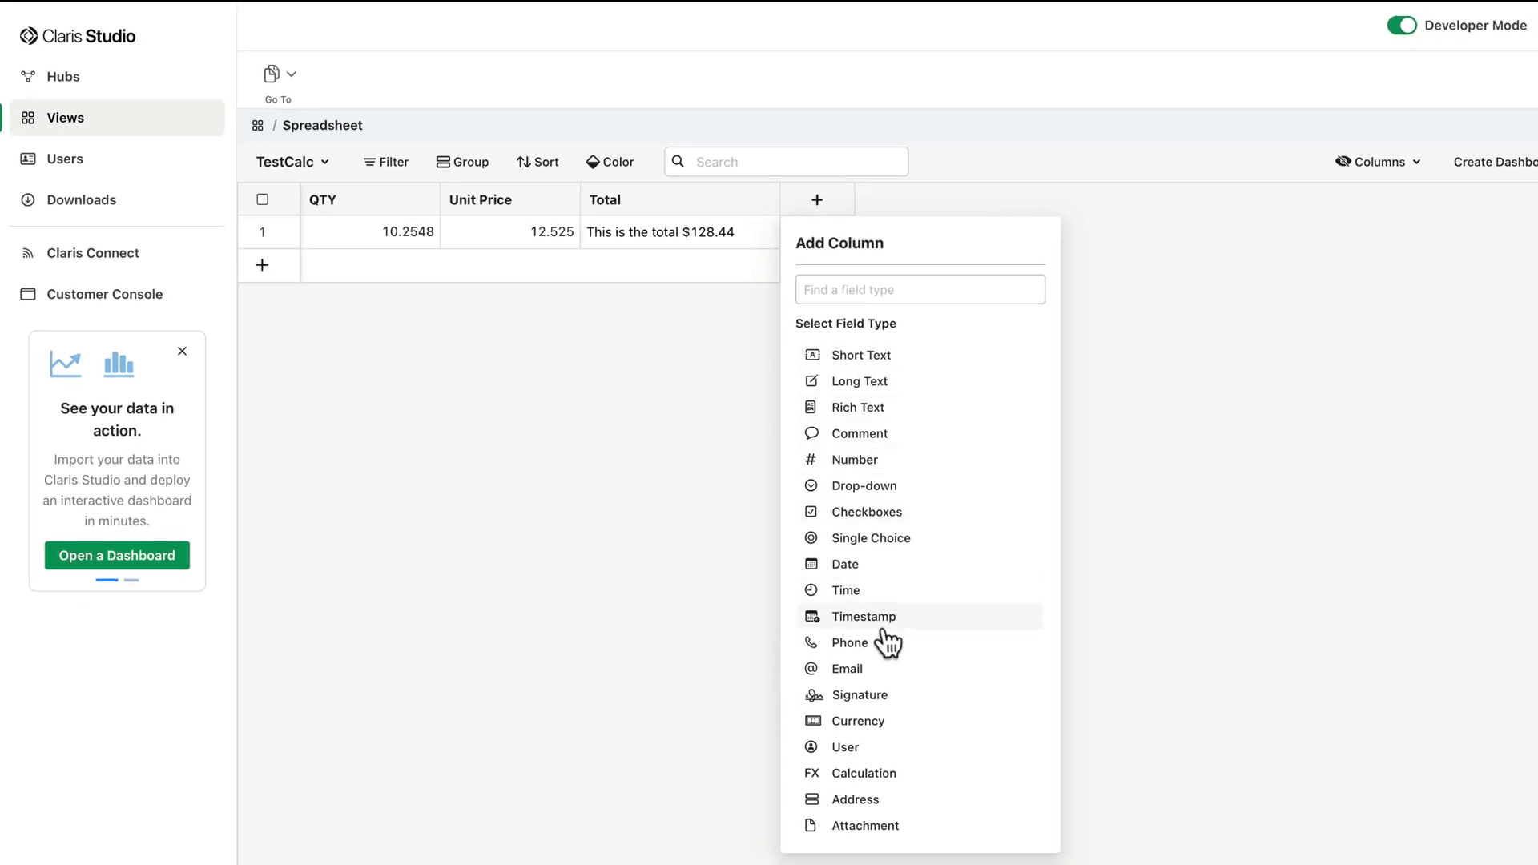
{"action": "left_click", "coordinate": [867, 774]}
{"action": "type", "text": "S"}
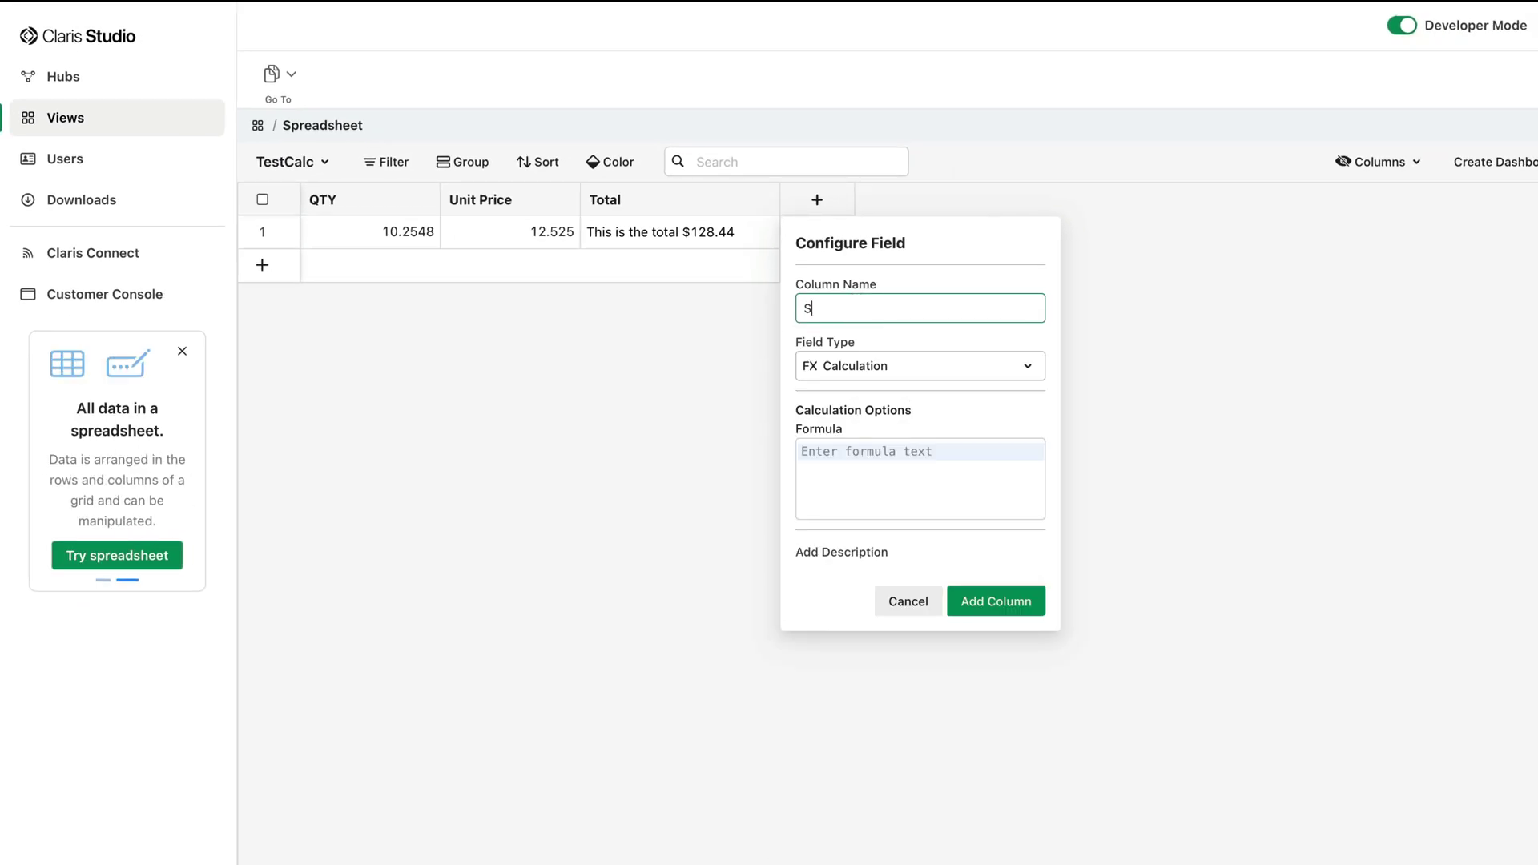
{"action": "type", "text": "um Test"}
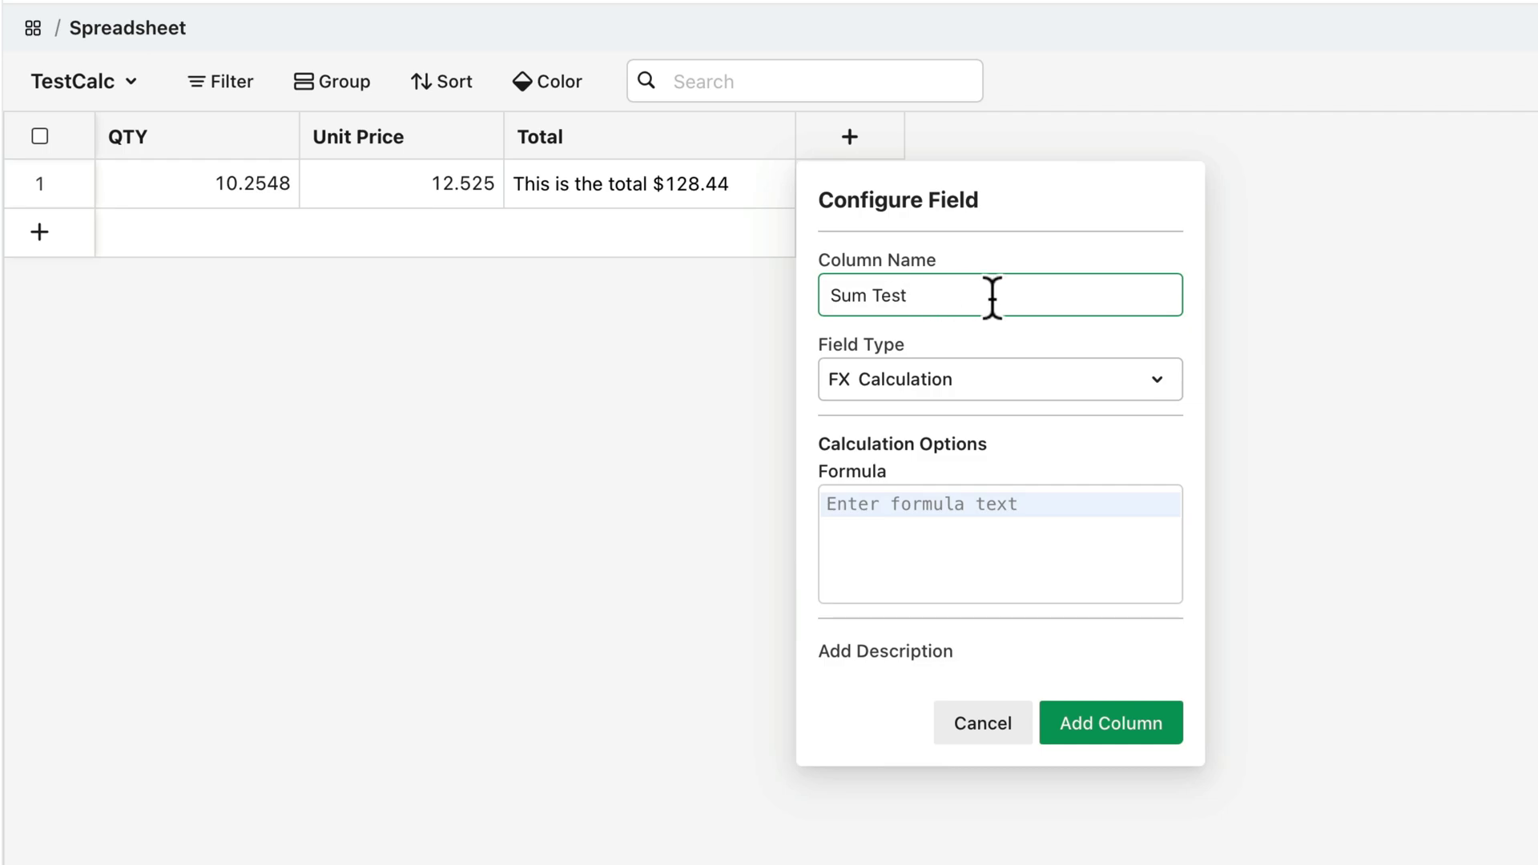
{"action": "left_click", "coordinate": [976, 508]}
Step: Give Sum Test the formula SUM(TestCalc.QTY, TestCalc.'Unit Price') and add it, showing 22.7798
{"action": "type", "text": "SUM"}
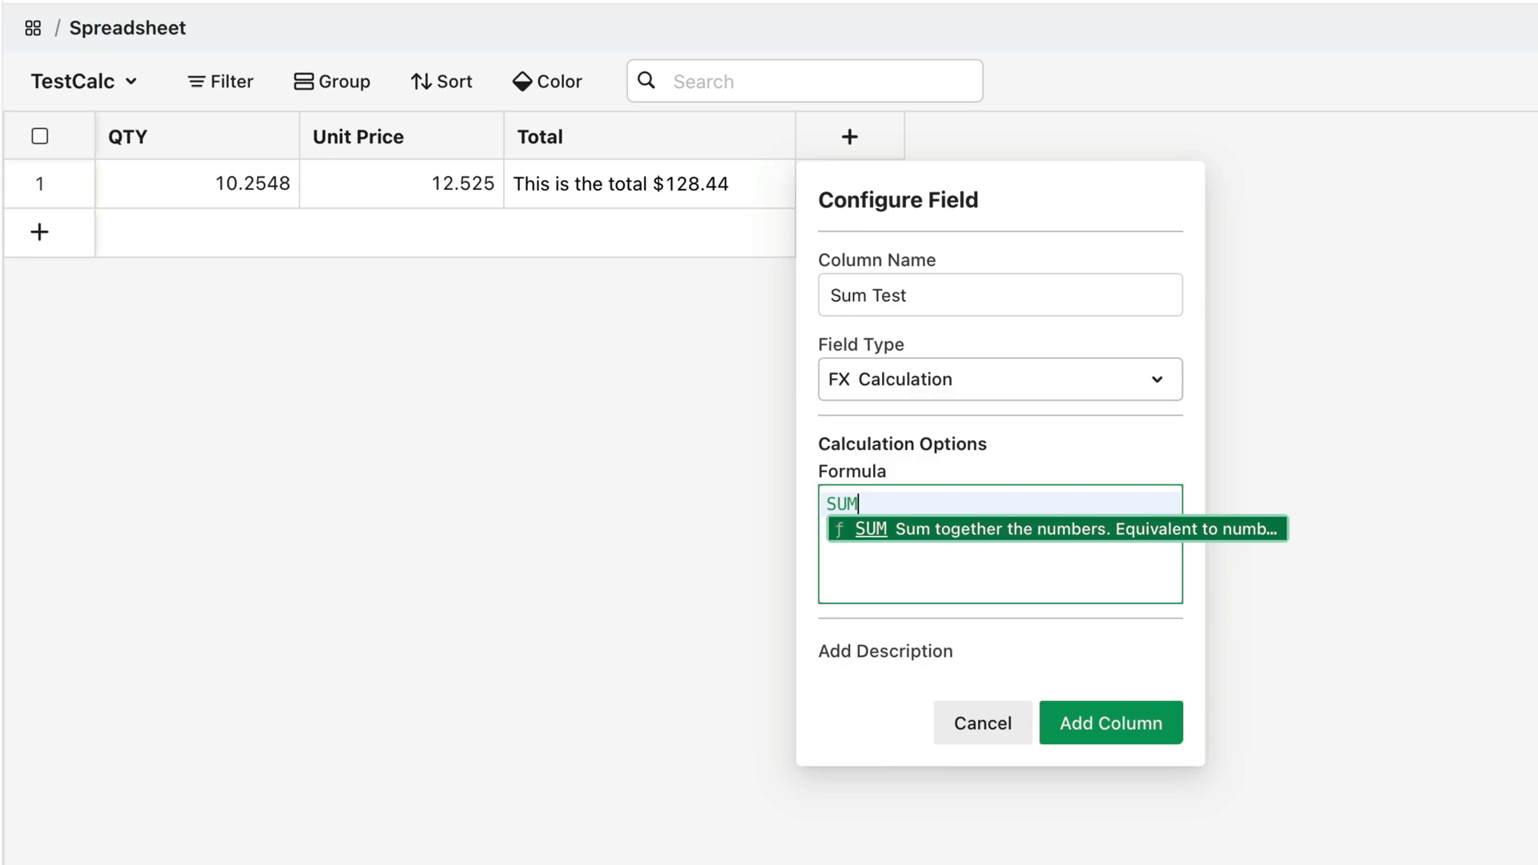
{"action": "key", "text": "Return"}
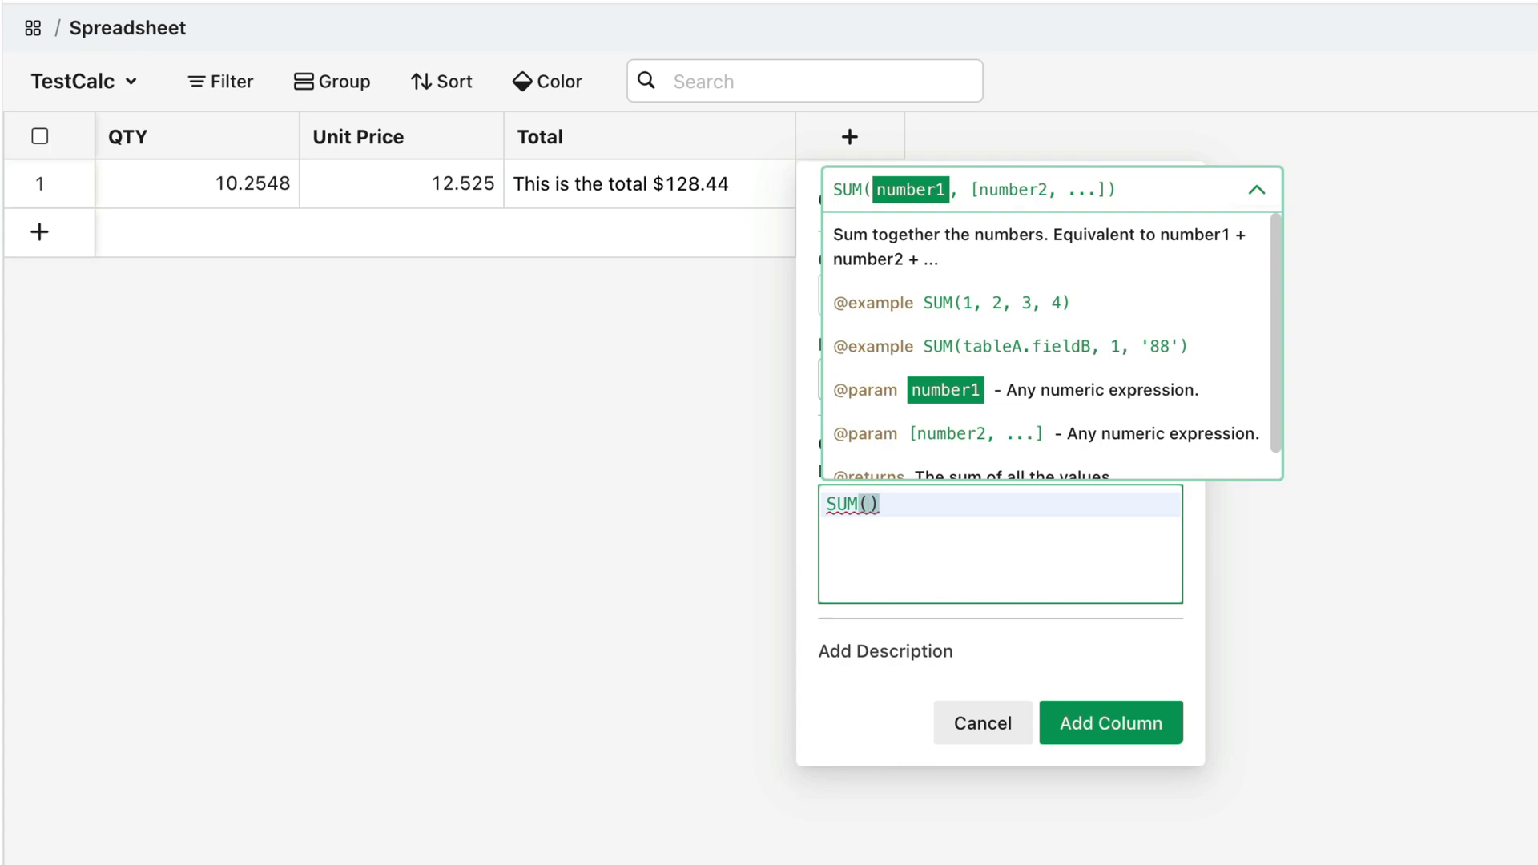
{"action": "type", "text": "test"}
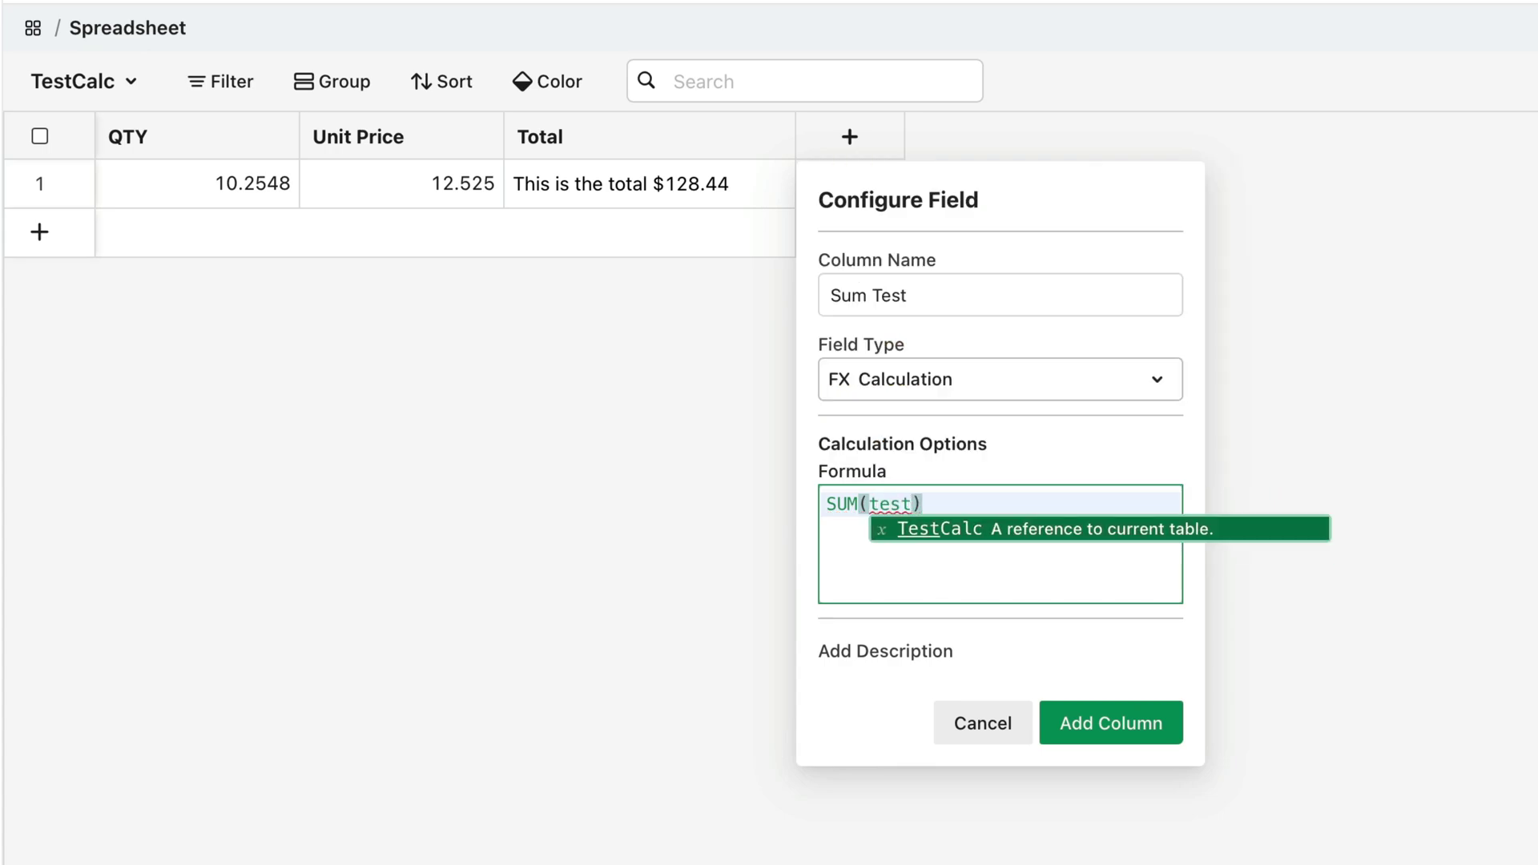
{"action": "key", "text": "Tab"}
{"action": "type", "text": "."}
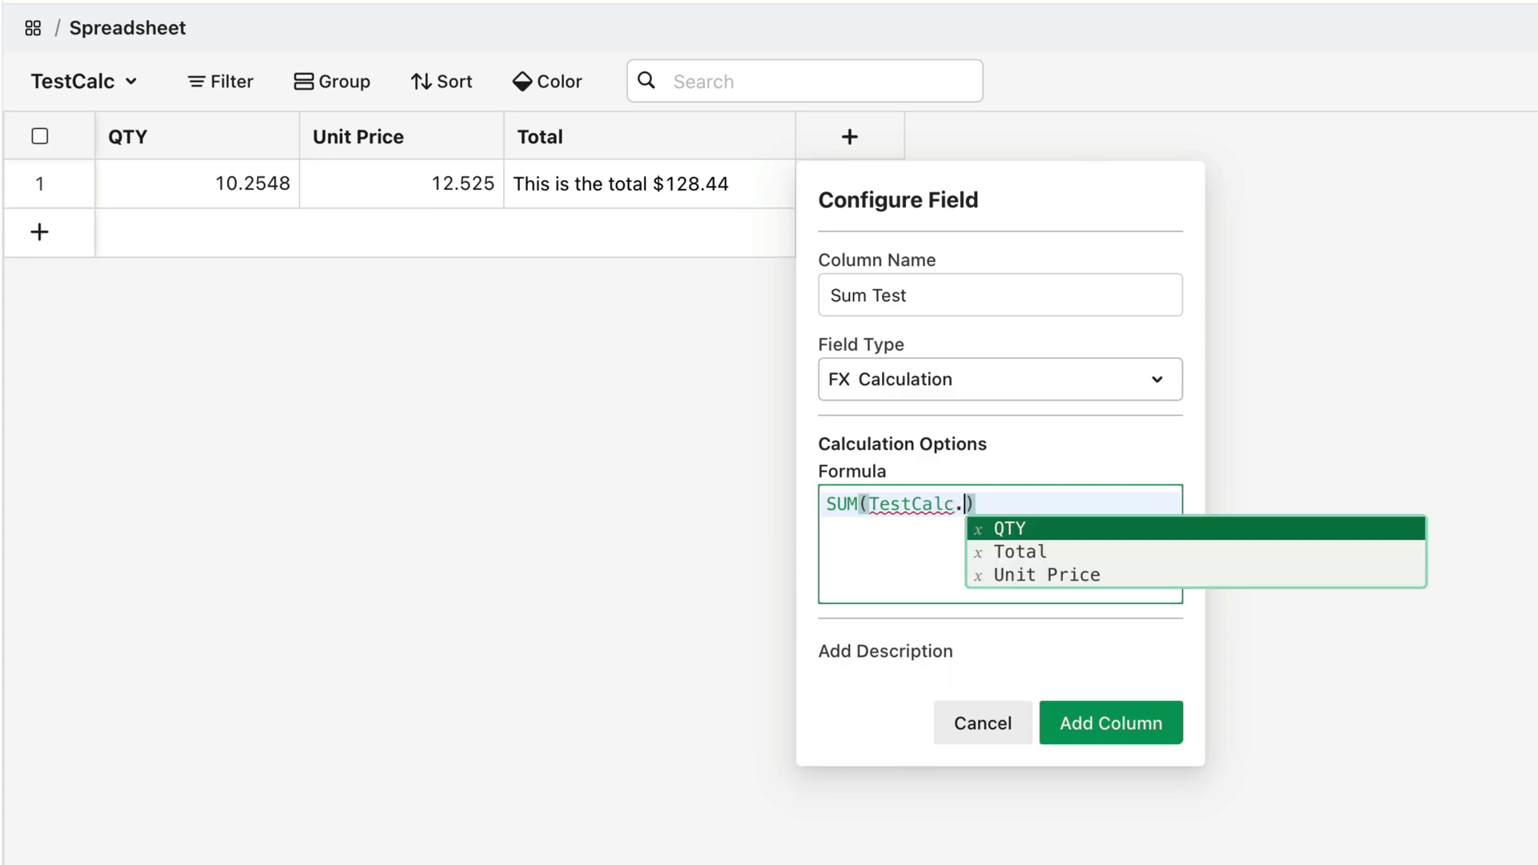
{"action": "key", "text": "Tab"}
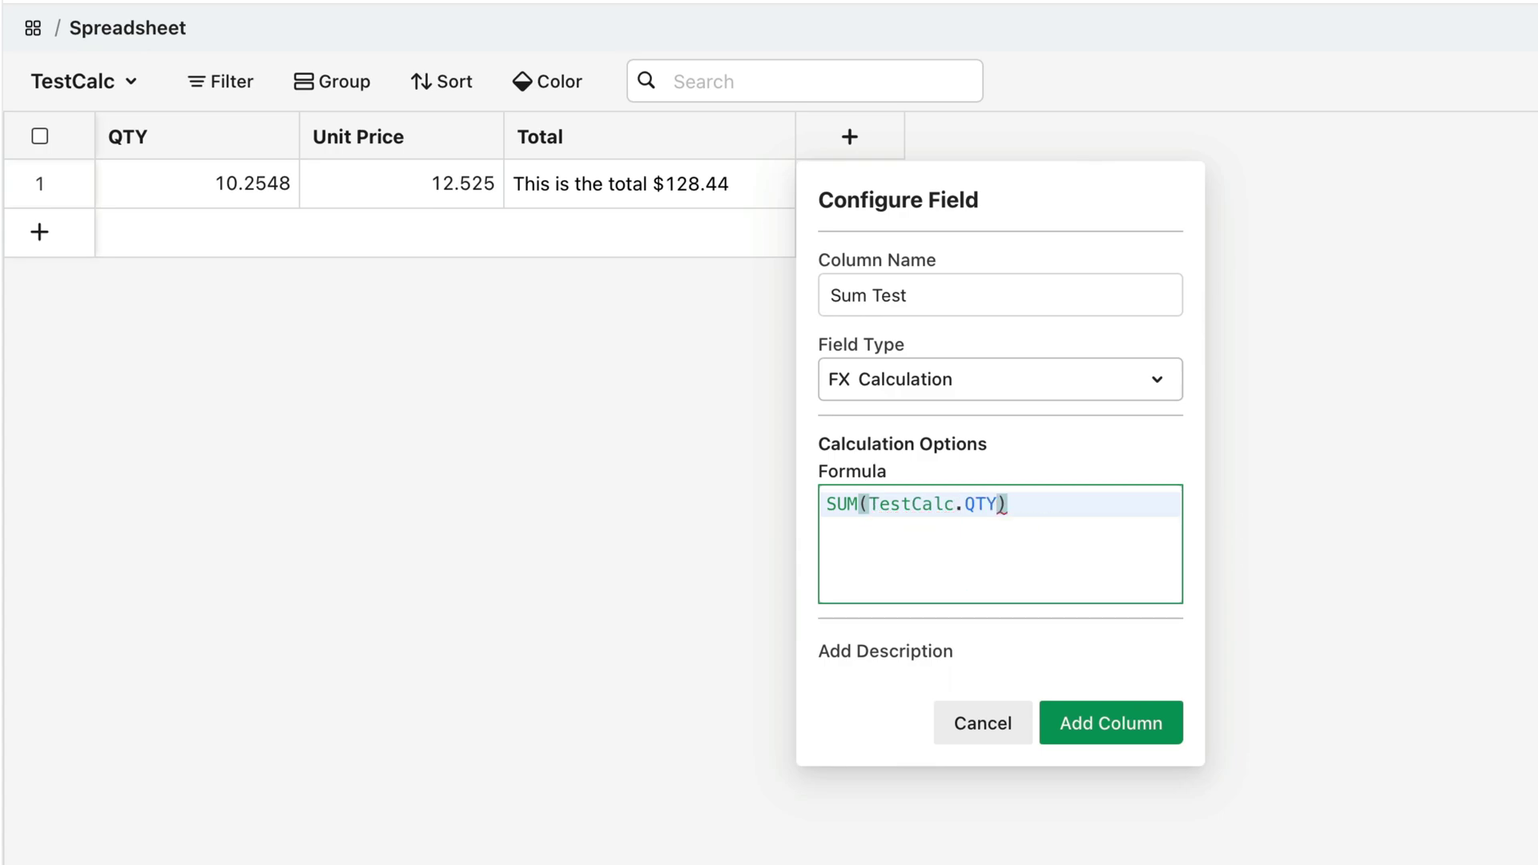
{"action": "type", "text": ", "}
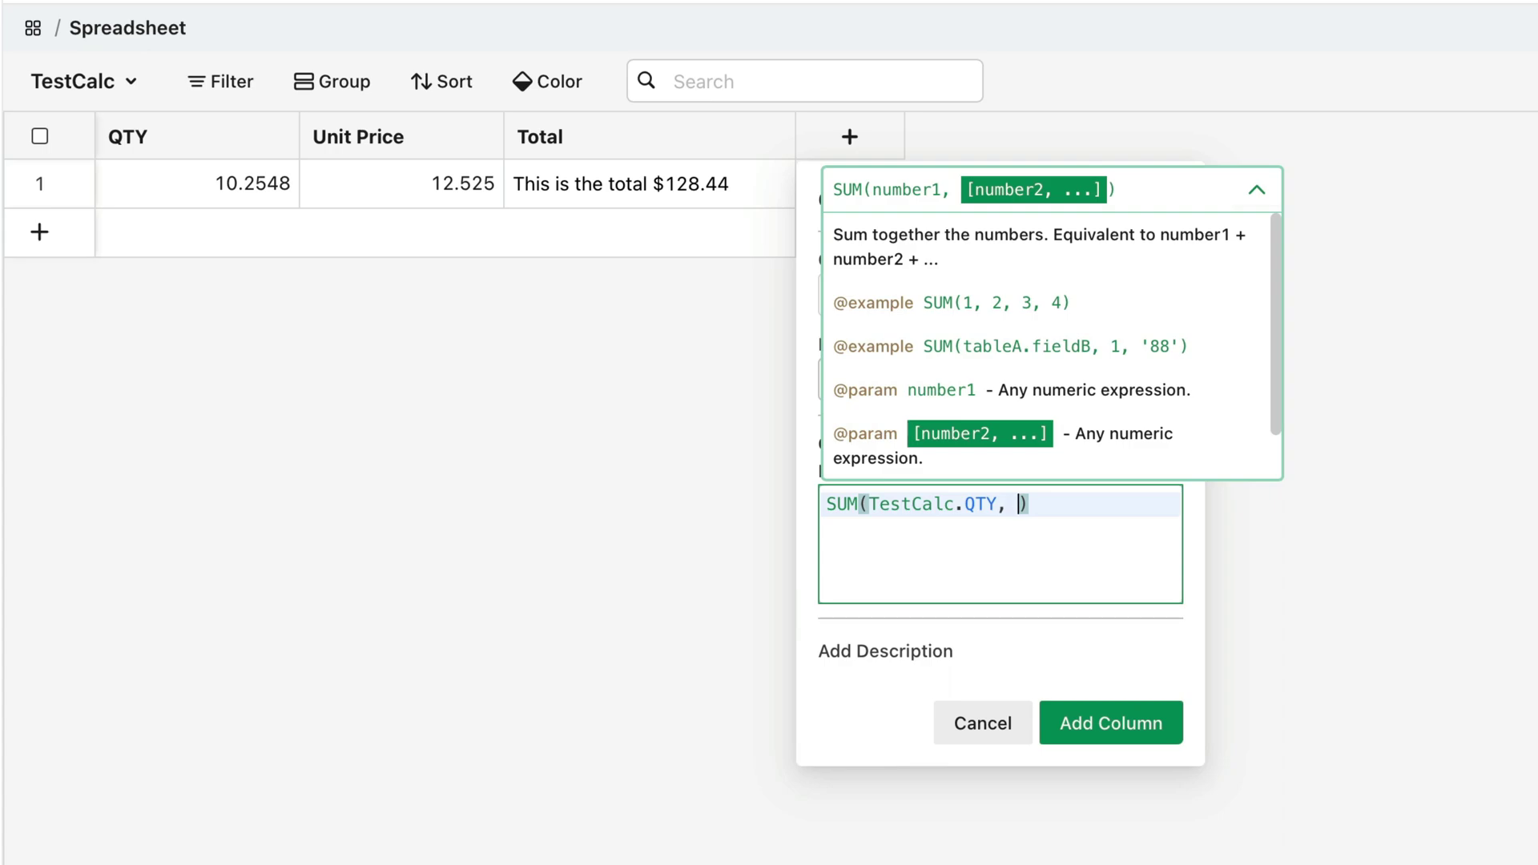
{"action": "type", "text": "test"}
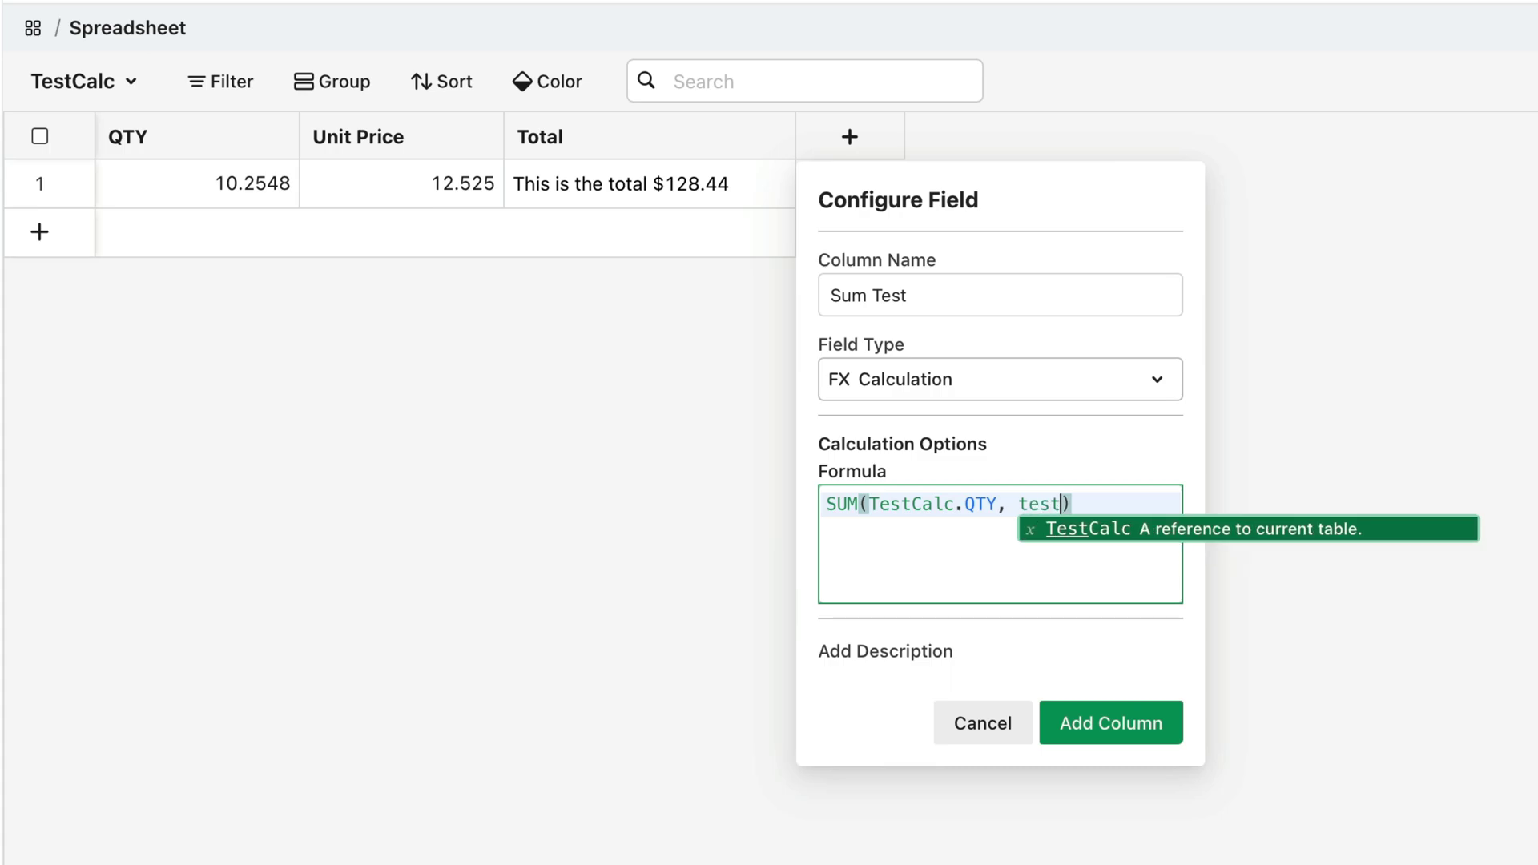
{"action": "key", "text": "Return"}
{"action": "type", "text": "."}
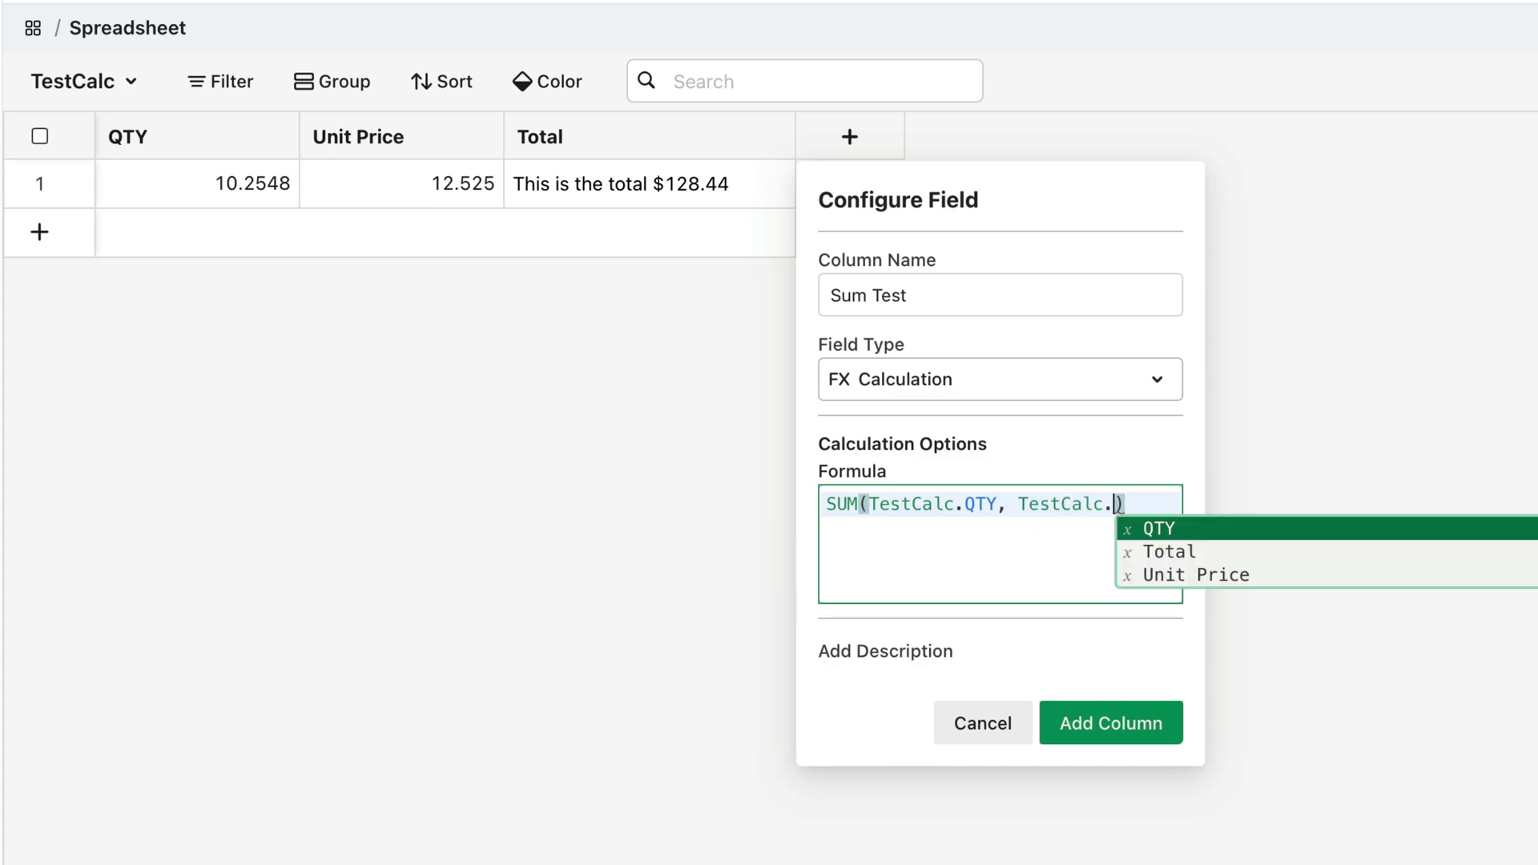
{"action": "type", "text": "un"}
{"action": "key", "text": "Return"}
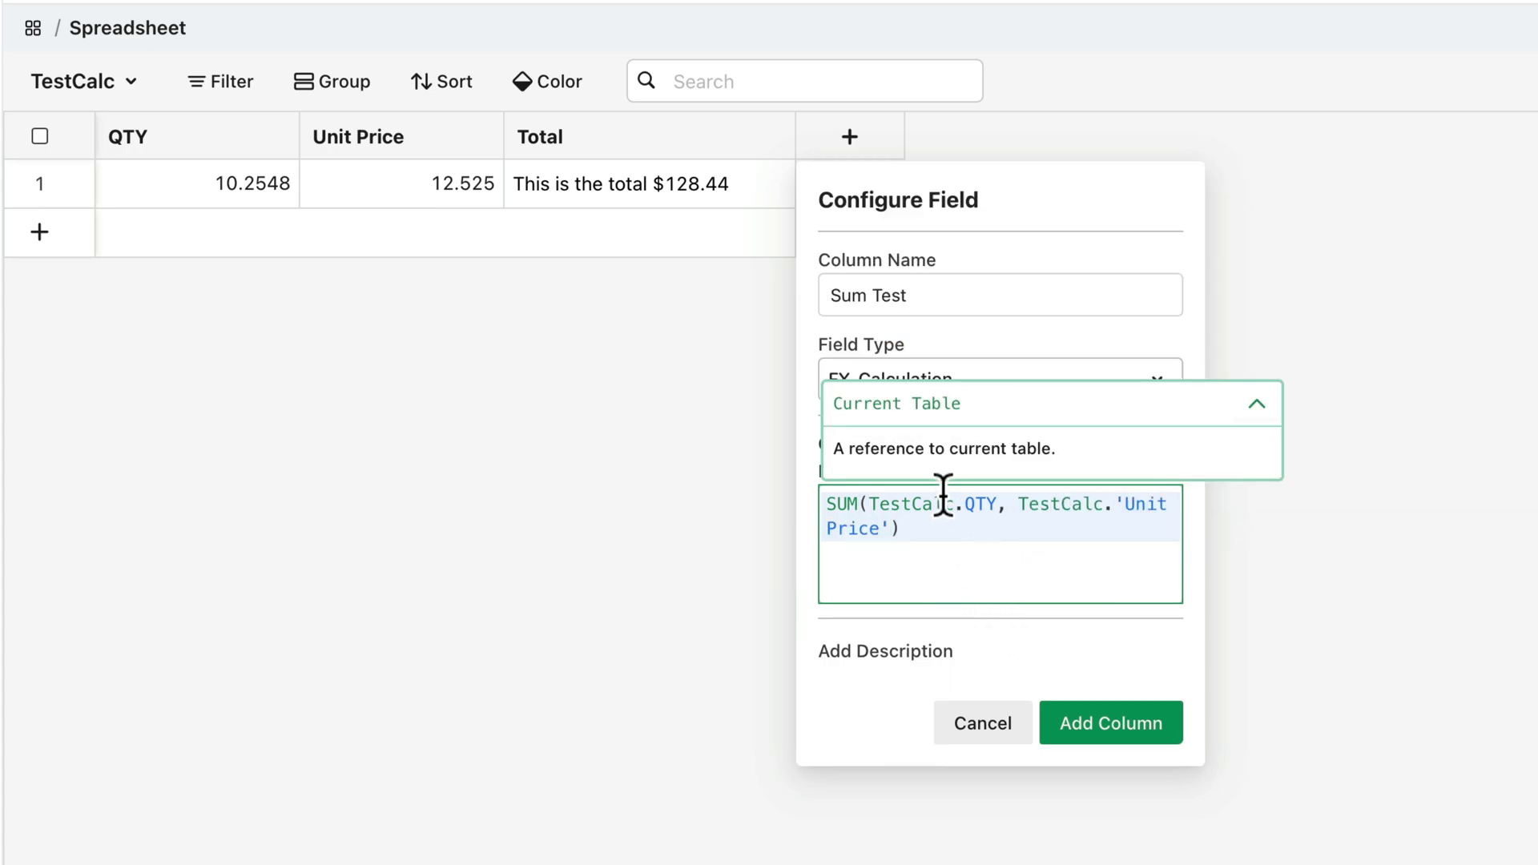
{"action": "left_click", "coordinate": [1132, 738]}
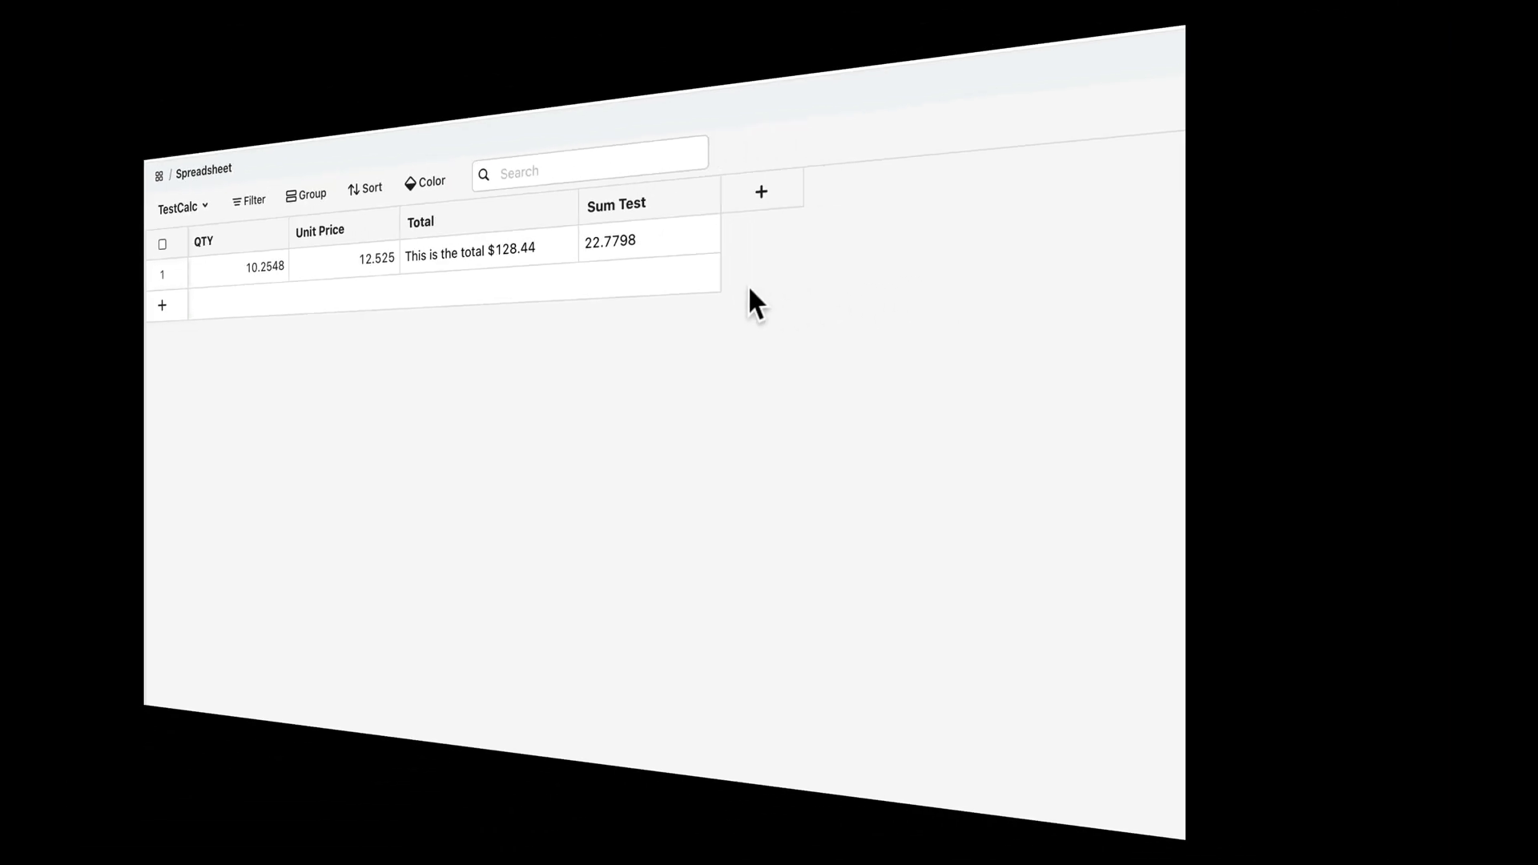
Step: Widen the window and open 'Primer for Claris Studio calculations' from Help > What's New
{"action": "left_click_drag", "start_coordinate": [770, 594], "coordinate": [923, 594]}
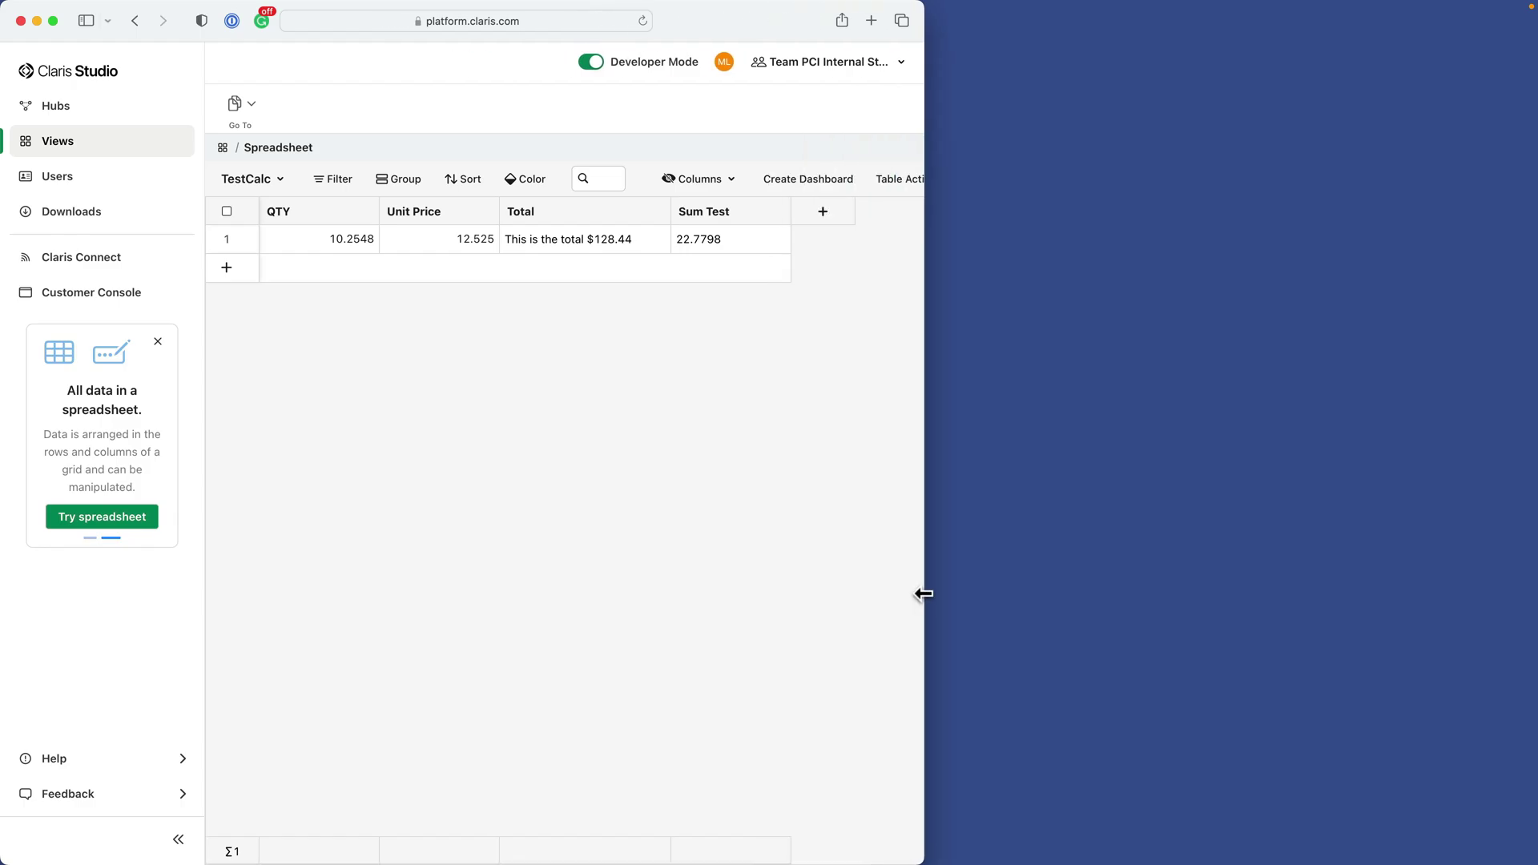
{"action": "left_click", "coordinate": [168, 762]}
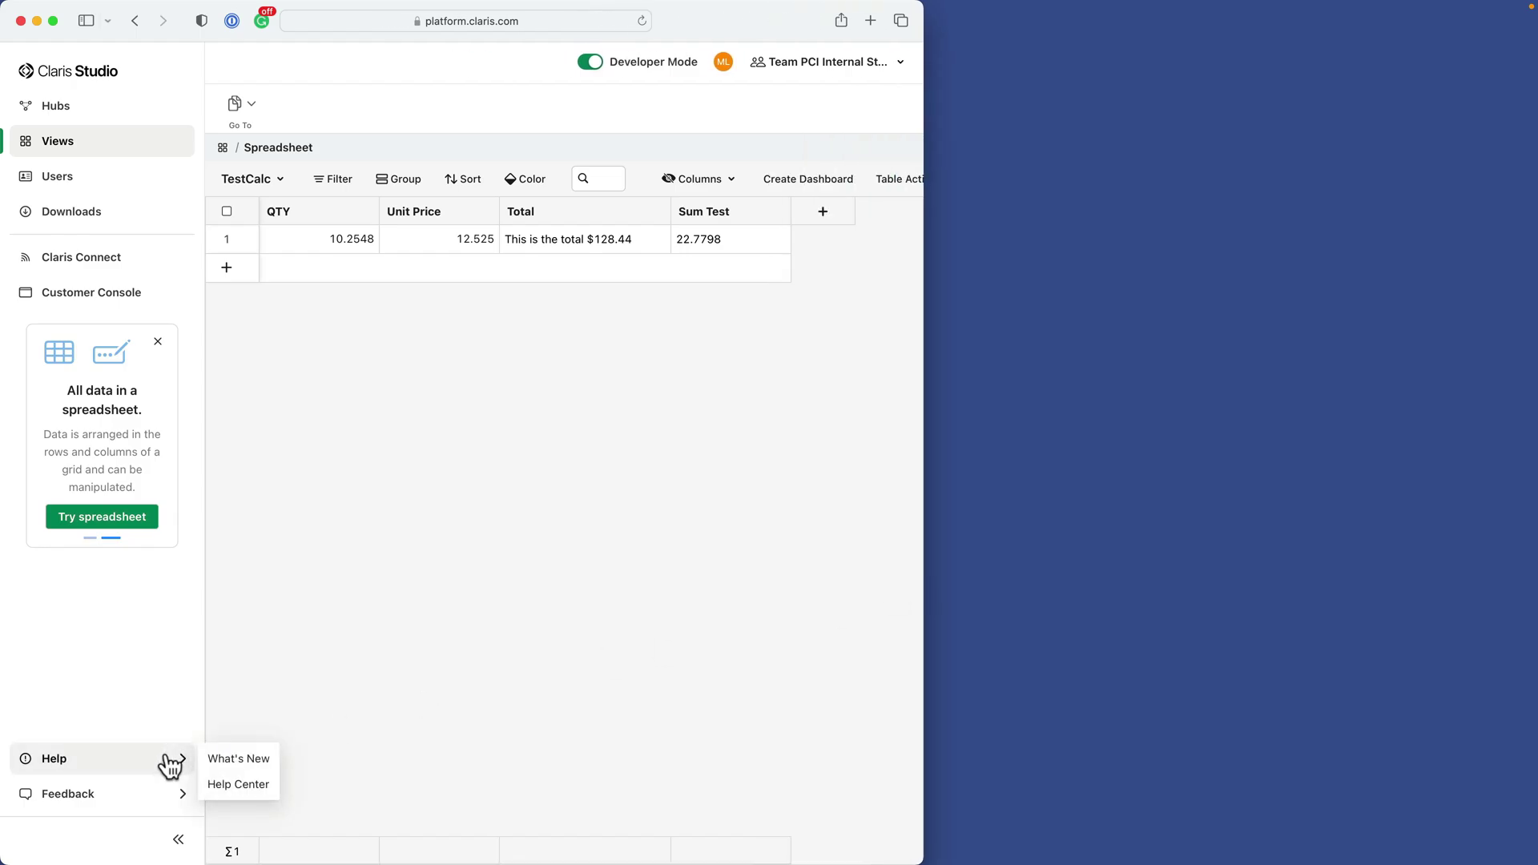
{"action": "left_click", "coordinate": [238, 763]}
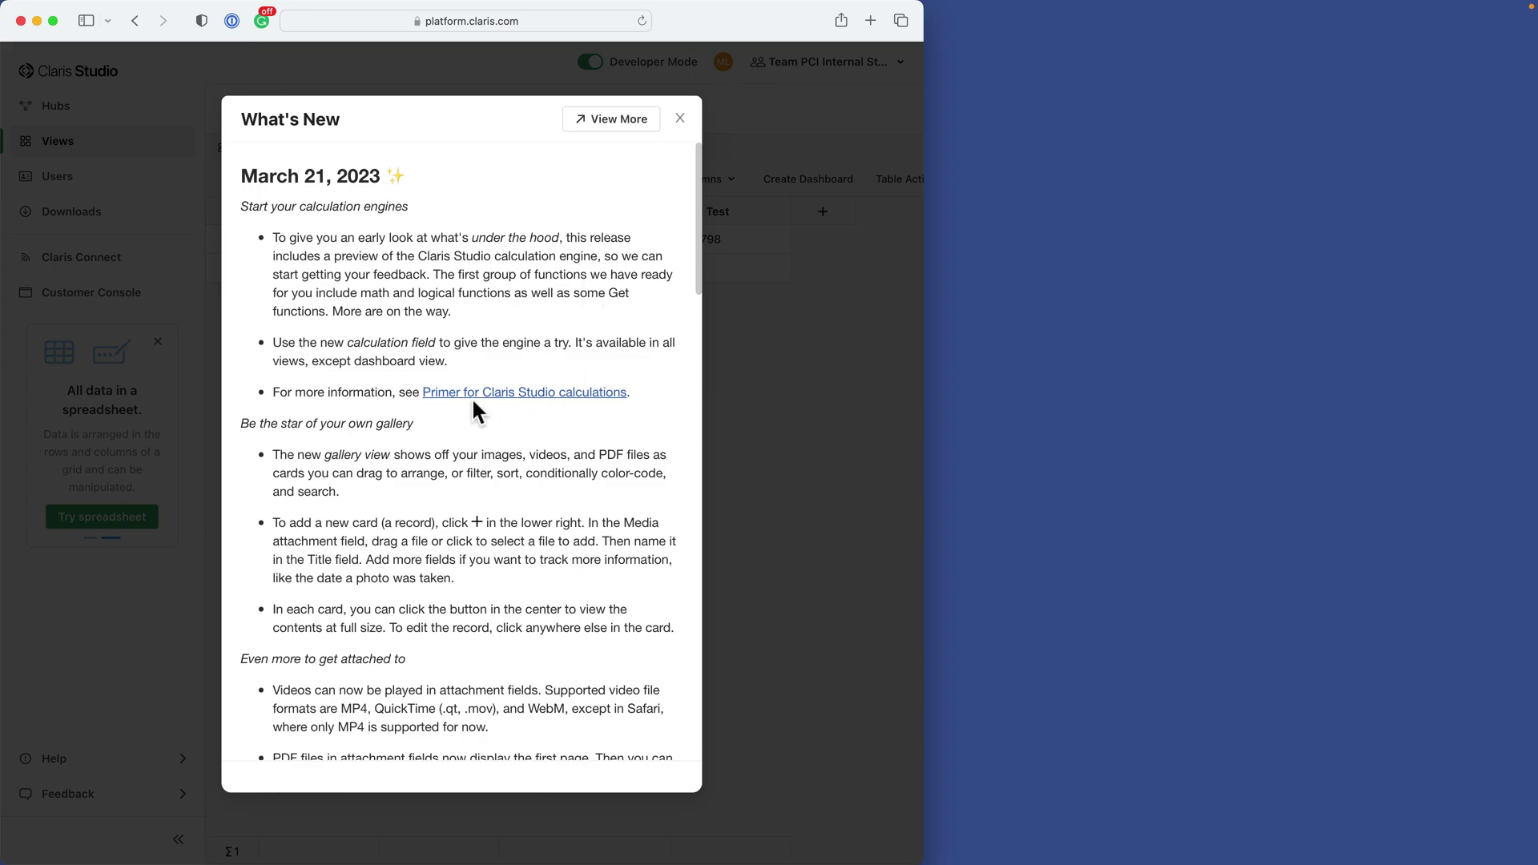
{"action": "left_click", "coordinate": [485, 394]}
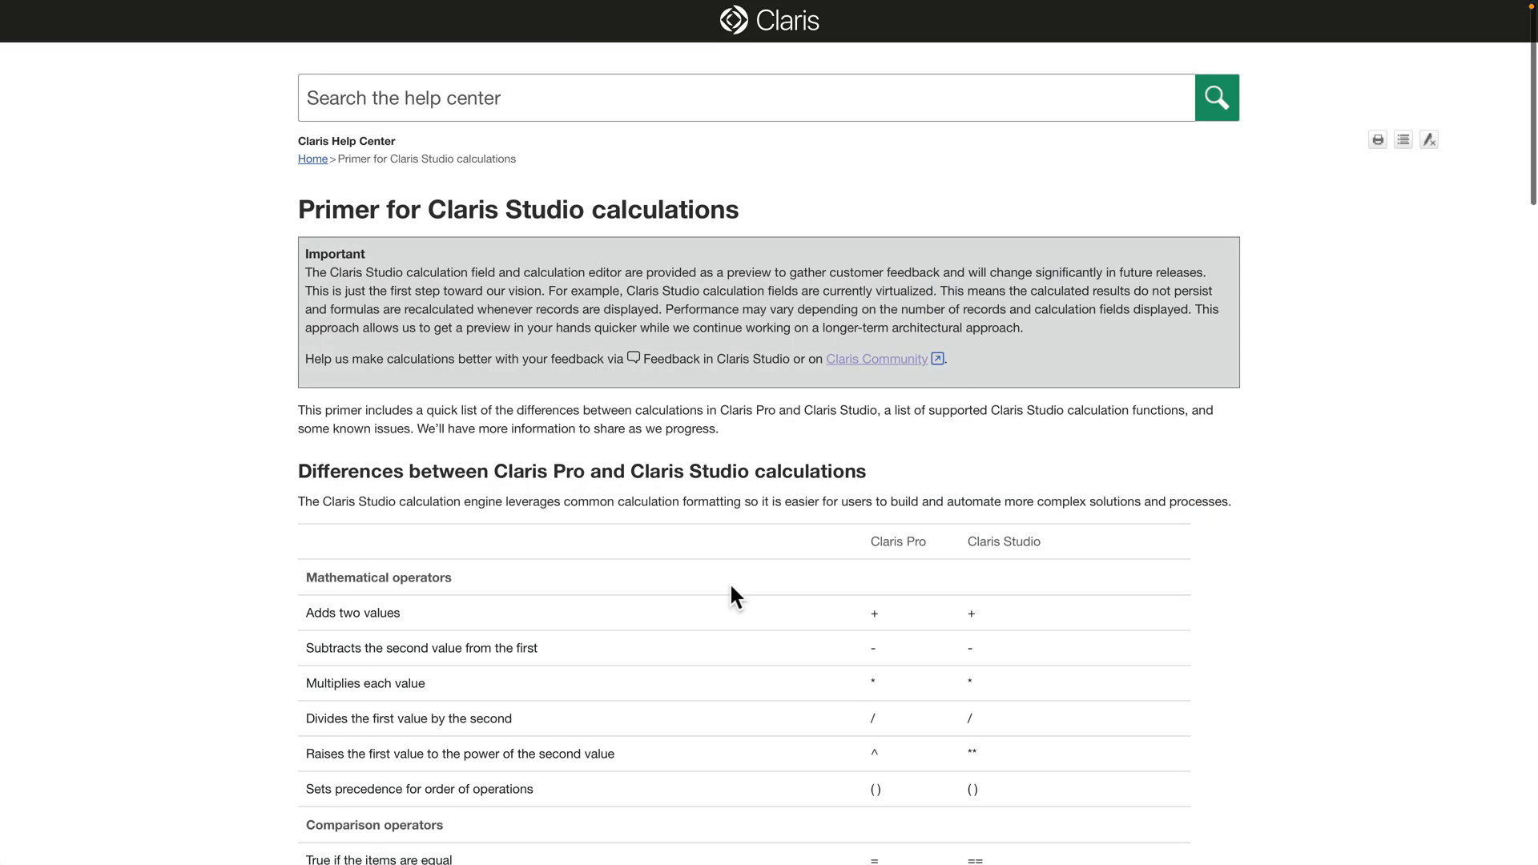
{"action": "scroll", "coordinate": [729, 582], "scroll_direction": "down", "scroll_amount": 5}
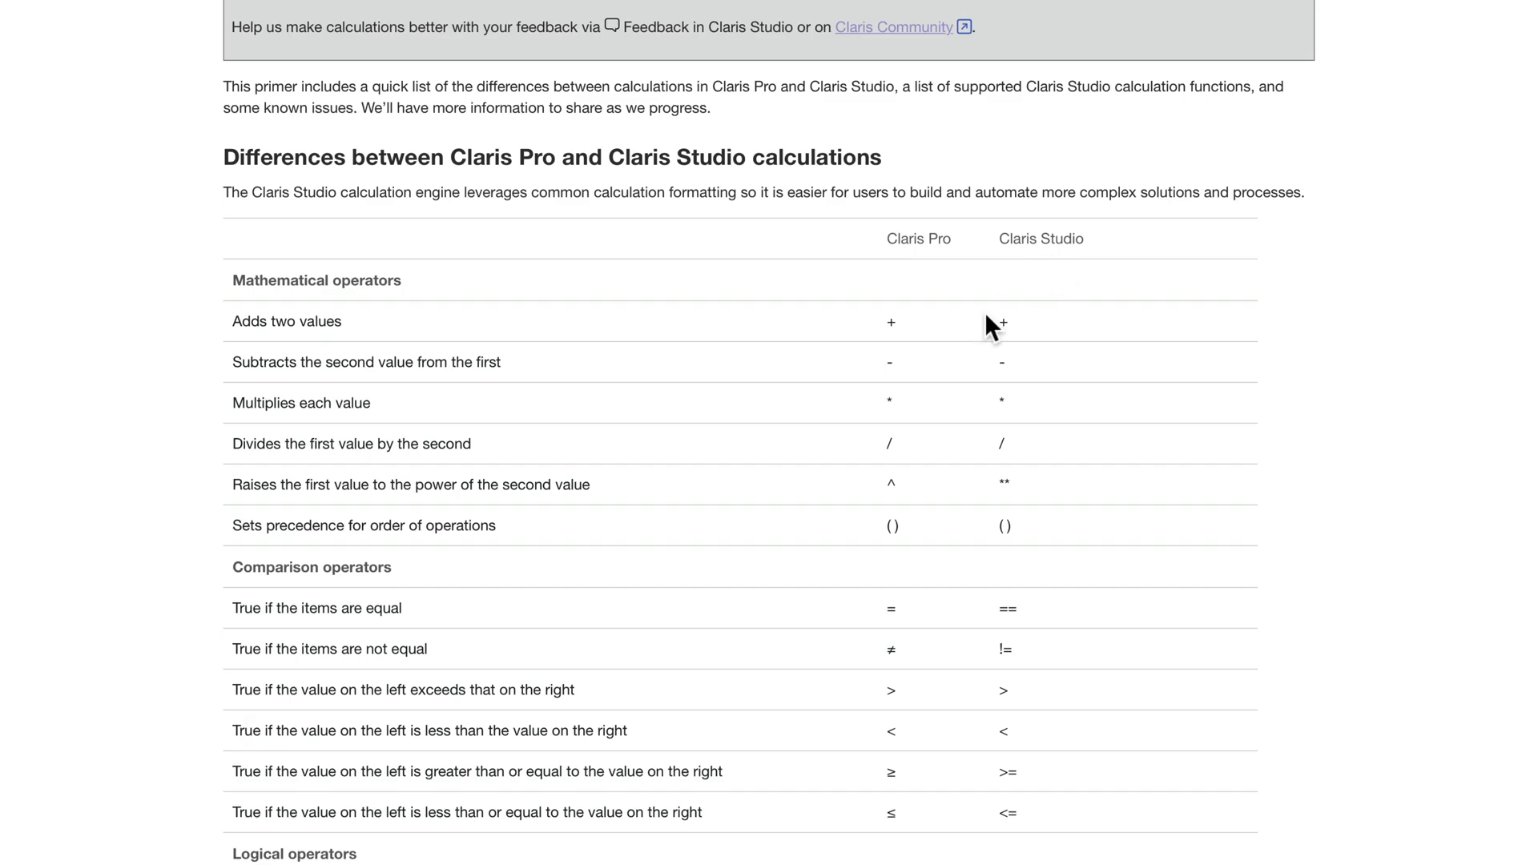
{"action": "scroll", "coordinate": [953, 350], "scroll_direction": "down", "scroll_amount": 4}
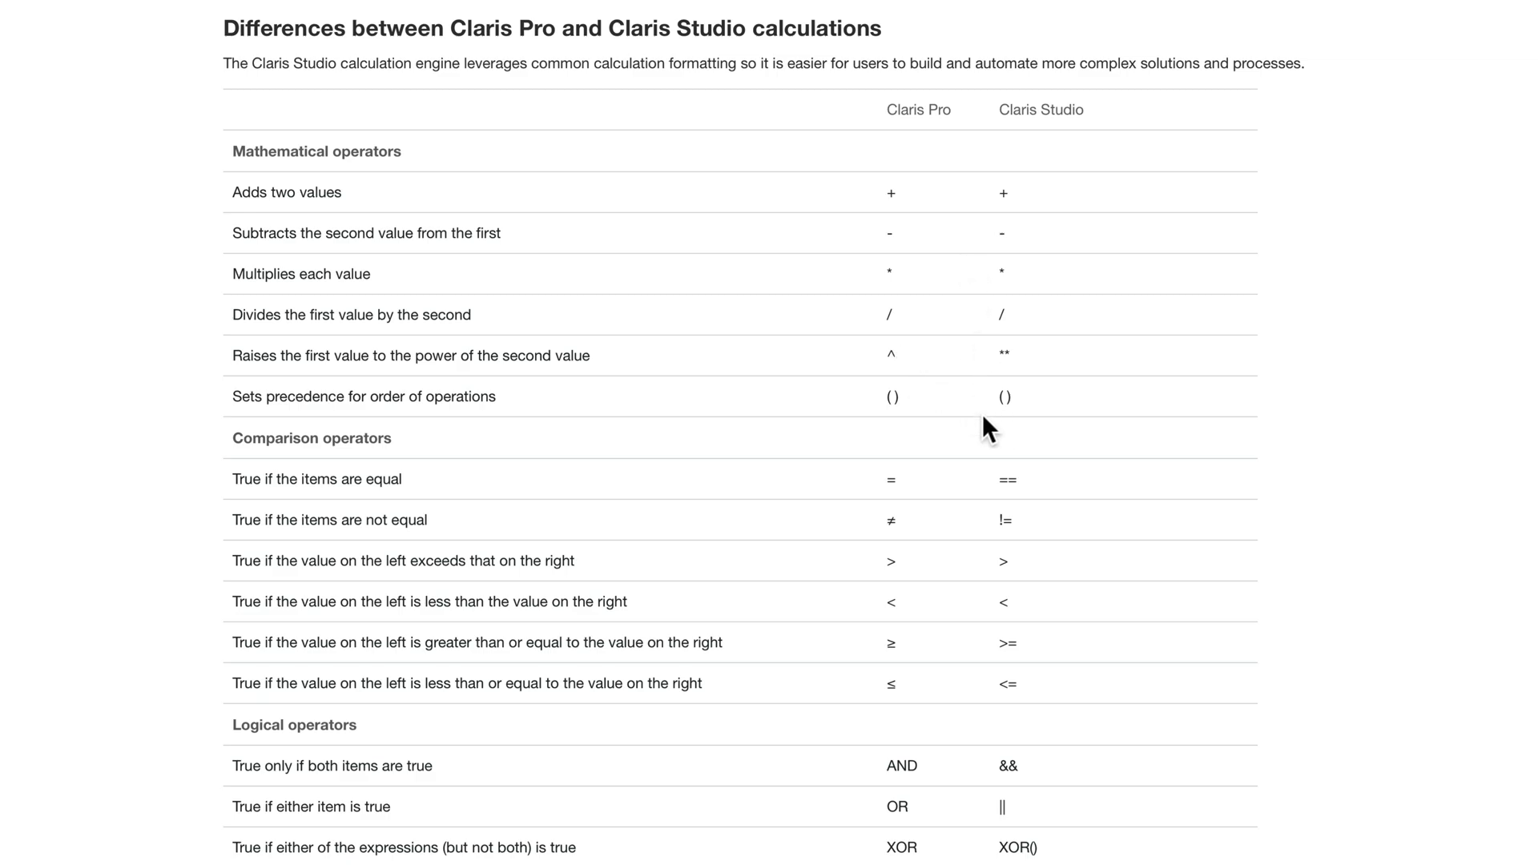
{"action": "scroll", "coordinate": [982, 415], "scroll_direction": "down", "scroll_amount": 15}
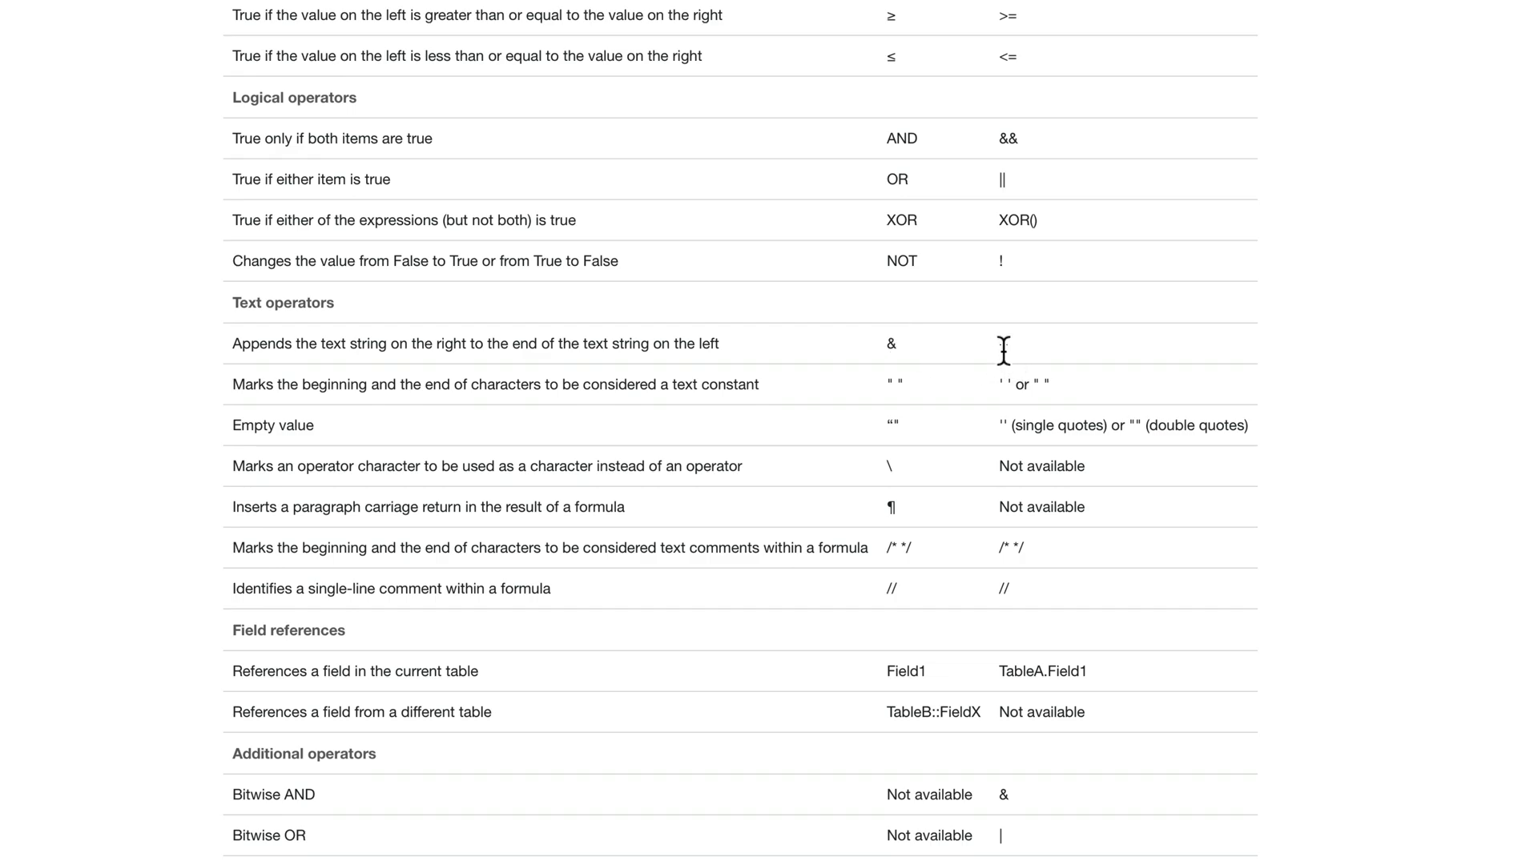
{"action": "scroll", "coordinate": [1024, 363], "scroll_direction": "up", "scroll_amount": 11}
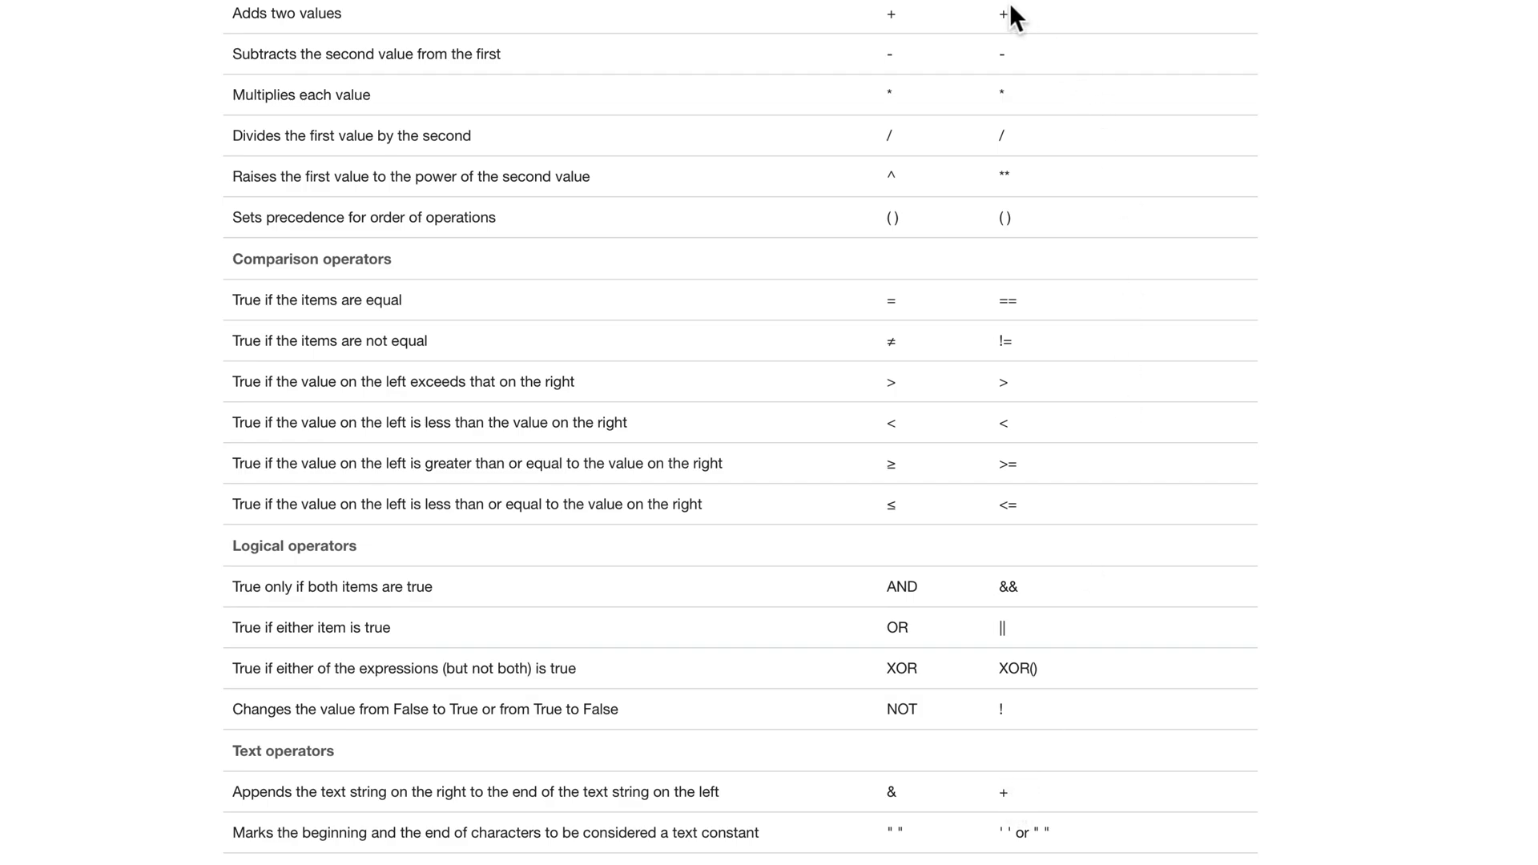
{"action": "scroll", "coordinate": [1062, 192], "scroll_direction": "down", "scroll_amount": 12}
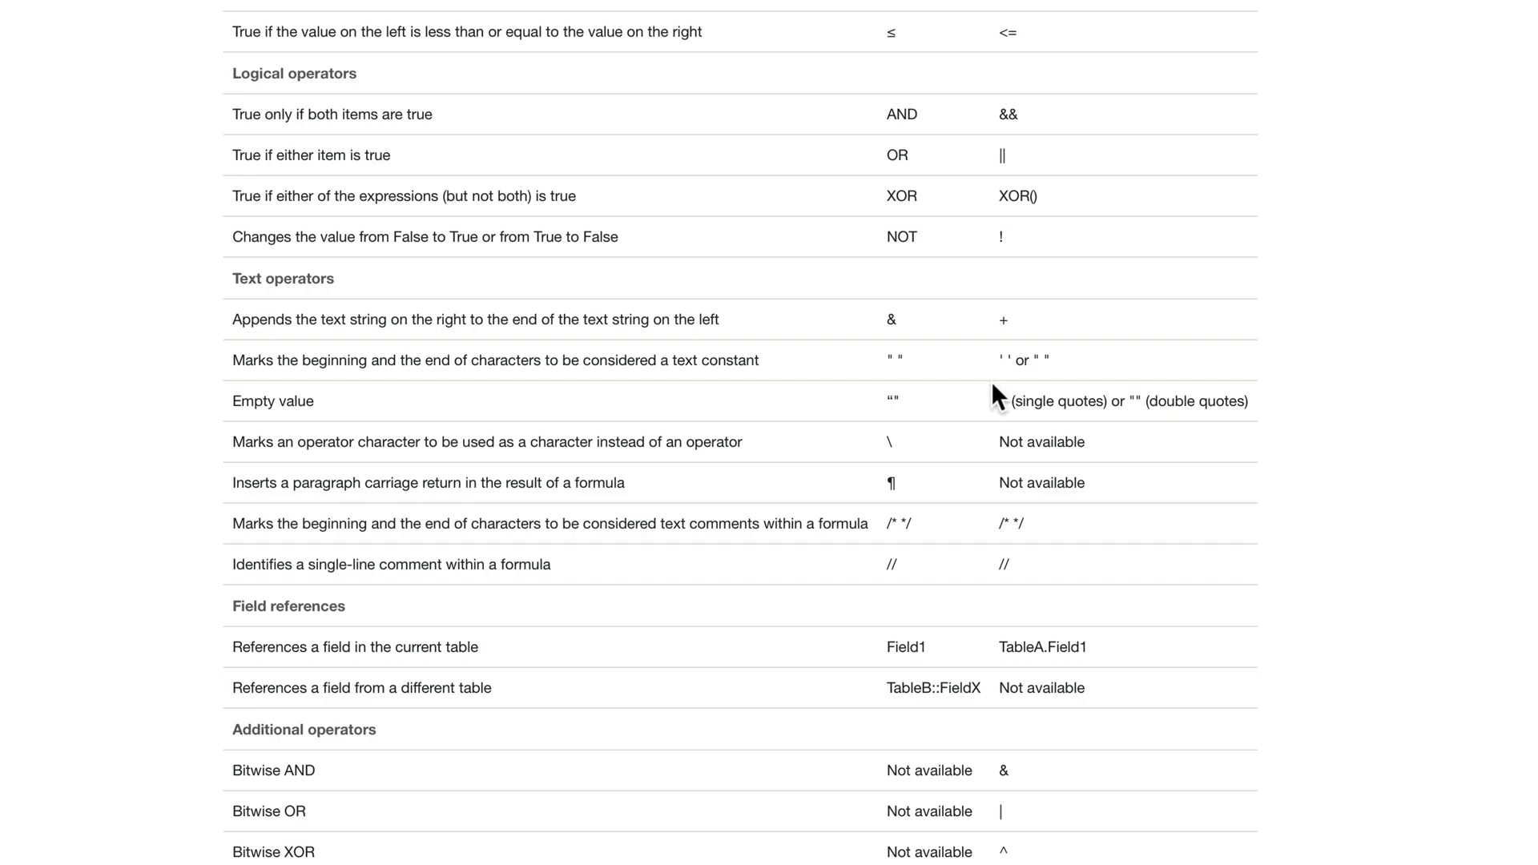
{"action": "scroll", "coordinate": [992, 382], "scroll_direction": "down", "scroll_amount": 2}
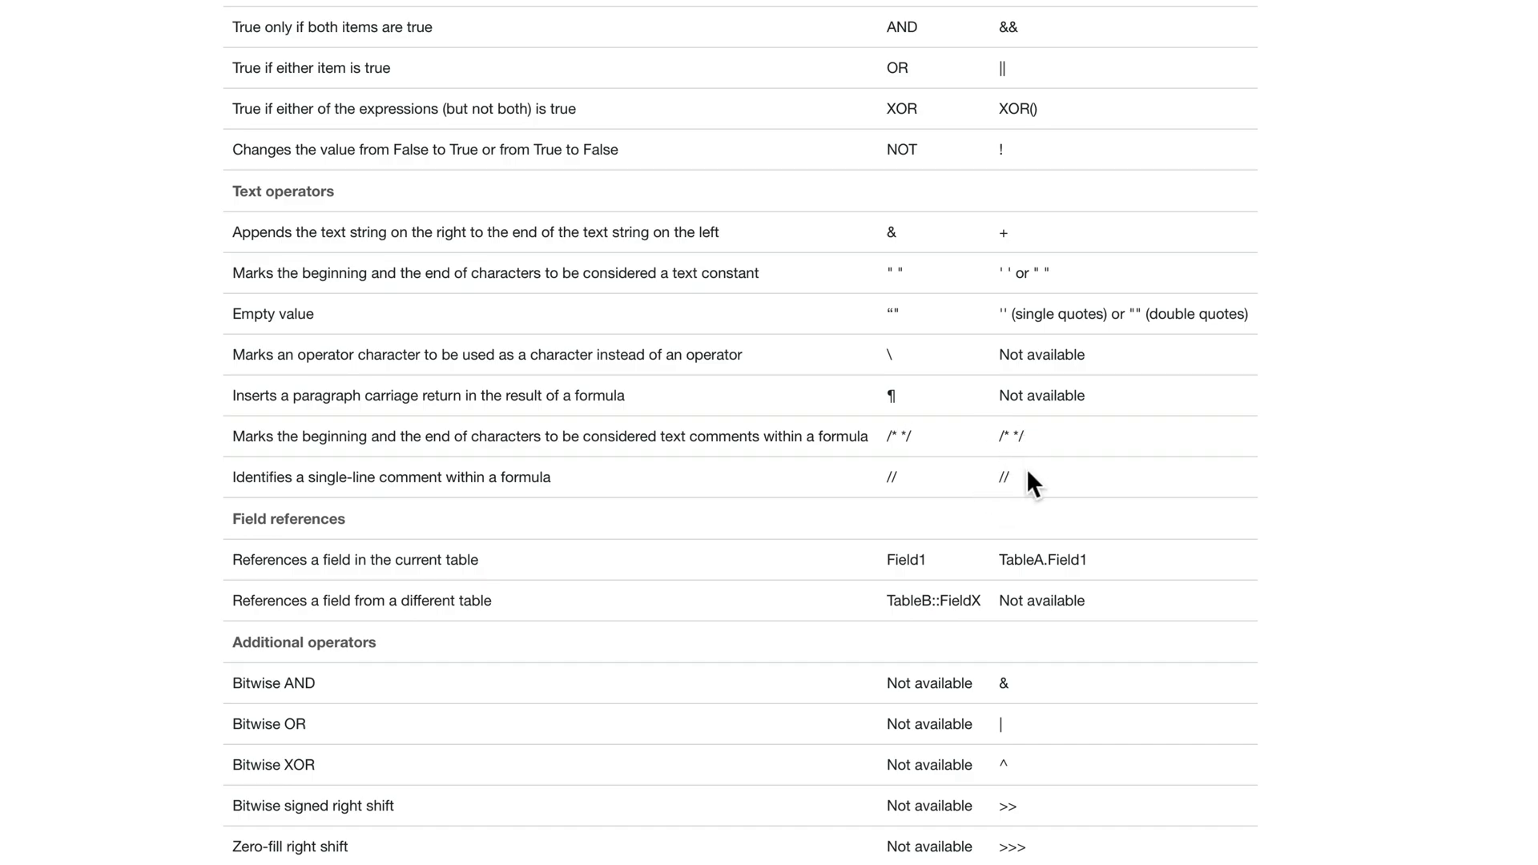
{"action": "scroll", "coordinate": [1026, 468], "scroll_direction": "down", "scroll_amount": 3}
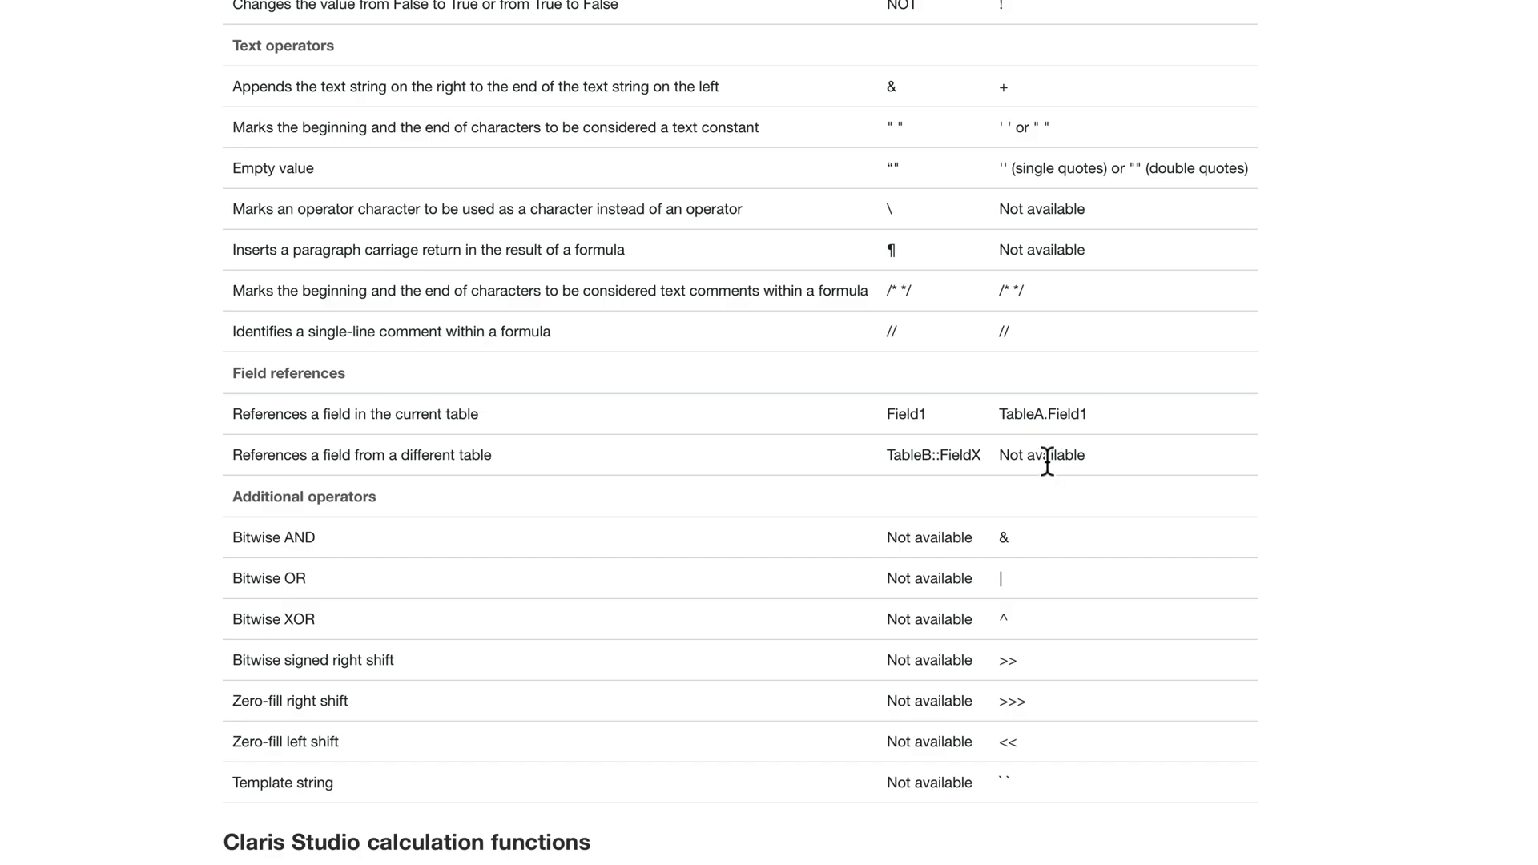
{"action": "scroll", "coordinate": [1050, 500], "scroll_direction": "down", "scroll_amount": 3}
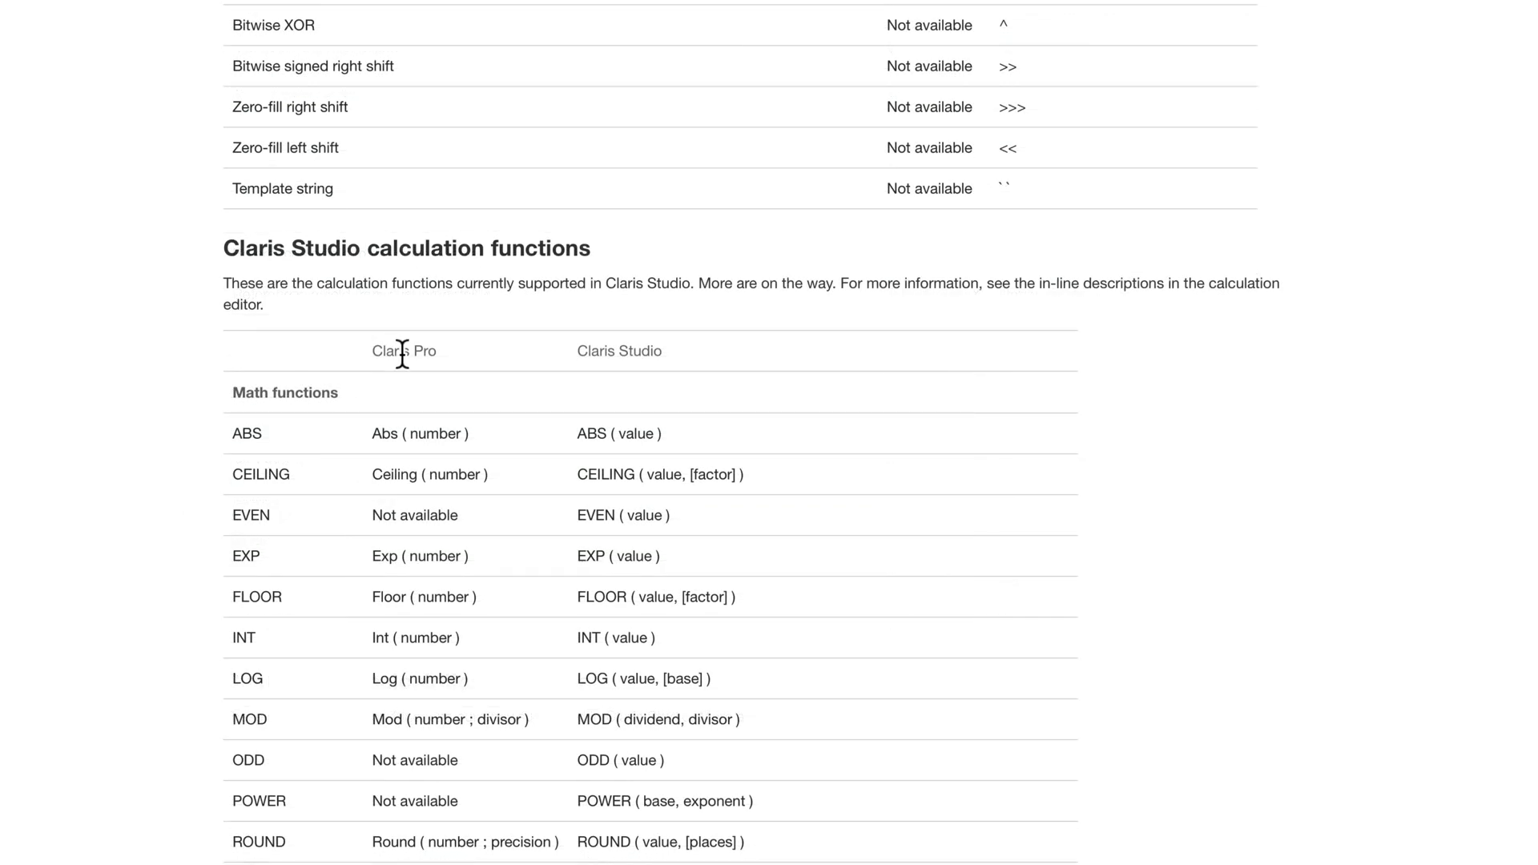
Step: Scroll down through the Primer for Claris Studio calculations article
{"action": "scroll", "coordinate": [609, 346], "scroll_direction": "down", "scroll_amount": 2}
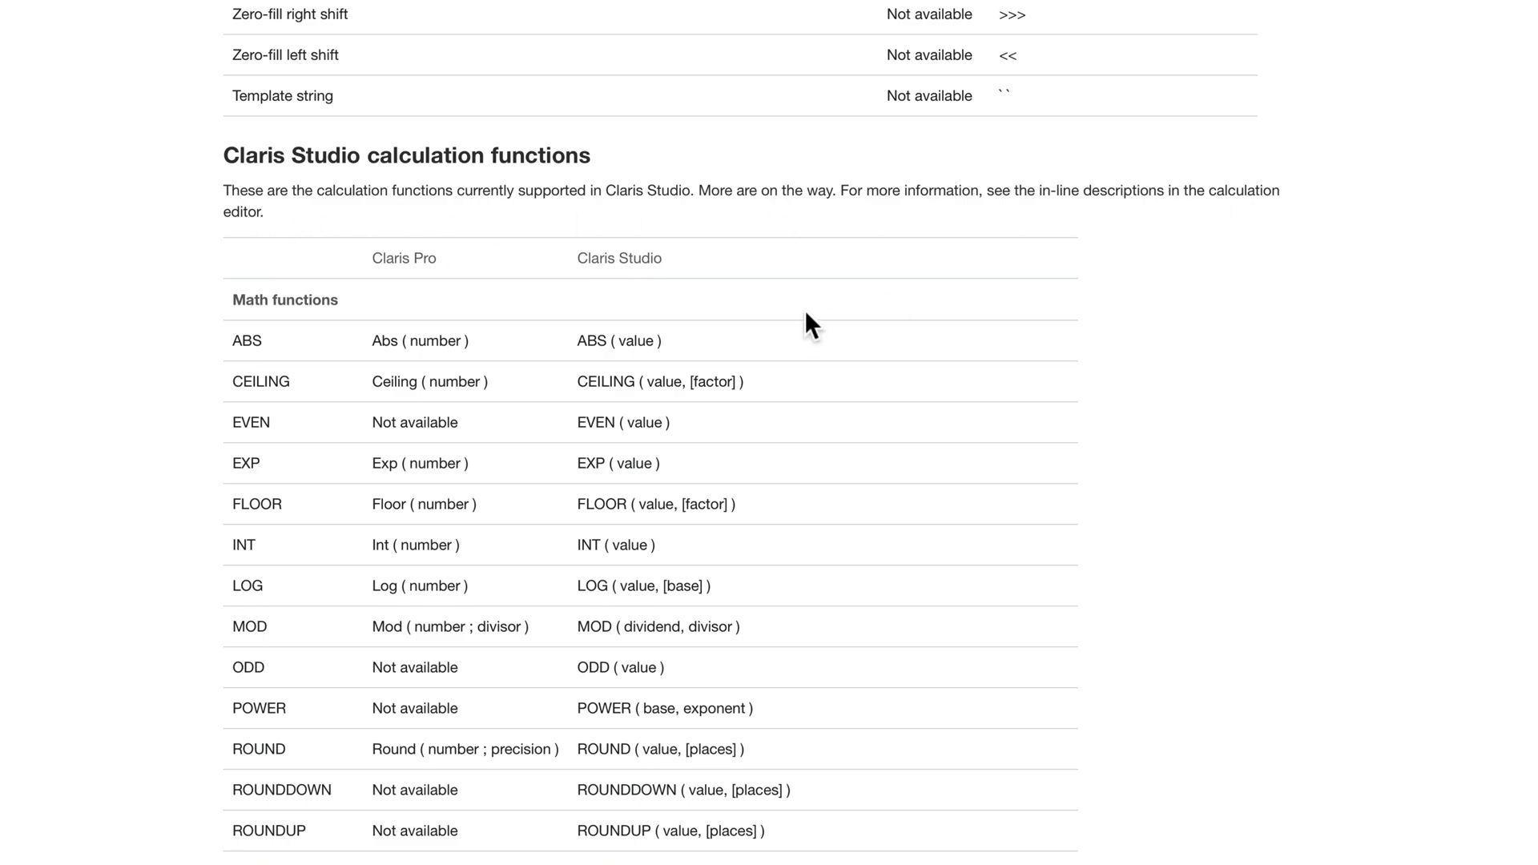
{"action": "scroll", "coordinate": [806, 313], "scroll_direction": "down", "scroll_amount": 5}
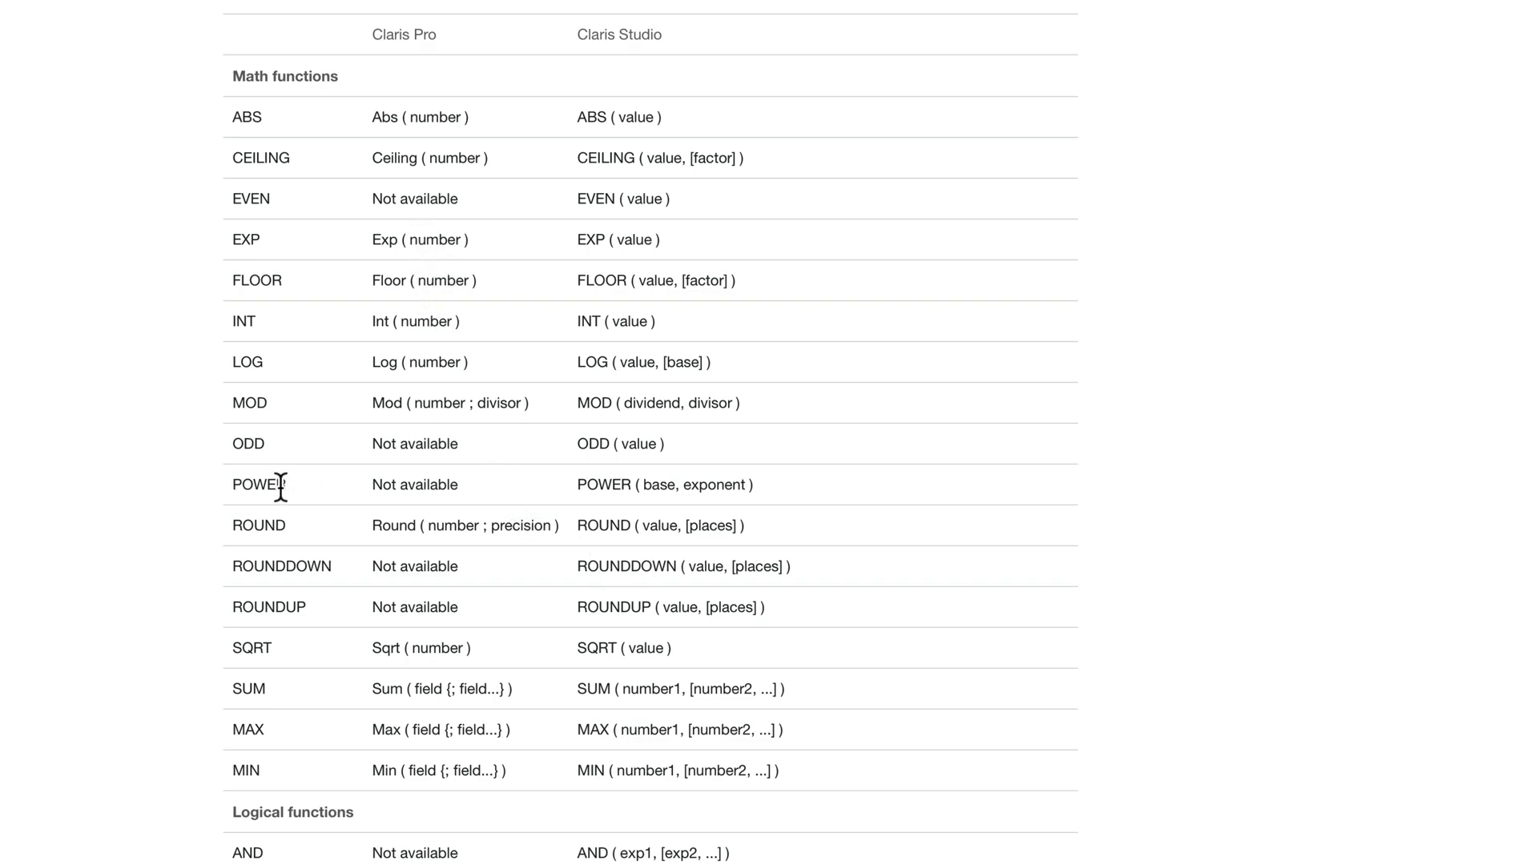
{"action": "scroll", "coordinate": [415, 599], "scroll_direction": "down", "scroll_amount": 5}
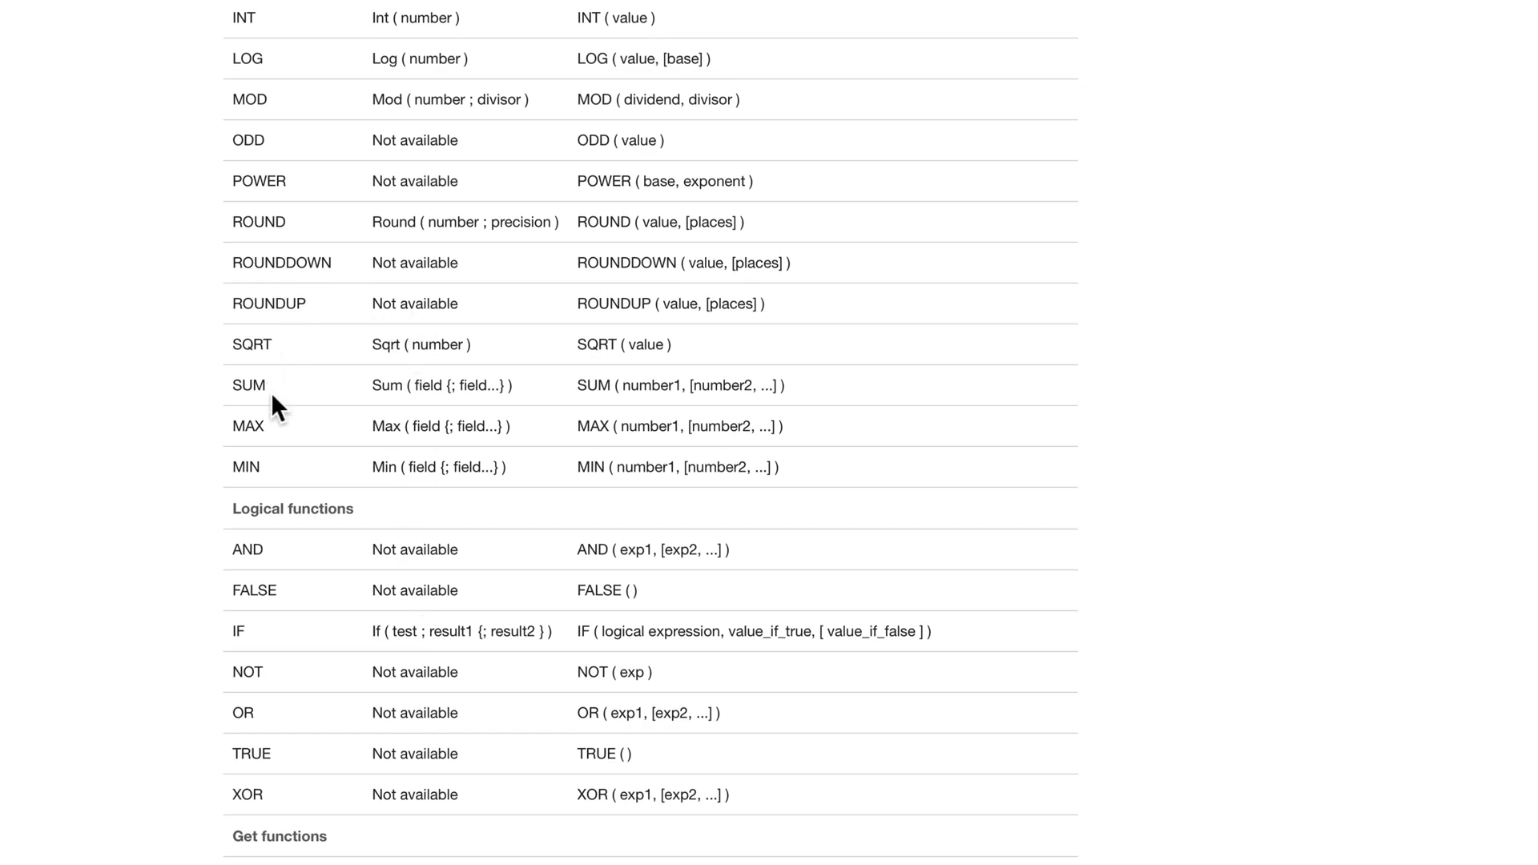
{"action": "scroll", "coordinate": [417, 574], "scroll_direction": "down", "scroll_amount": 2}
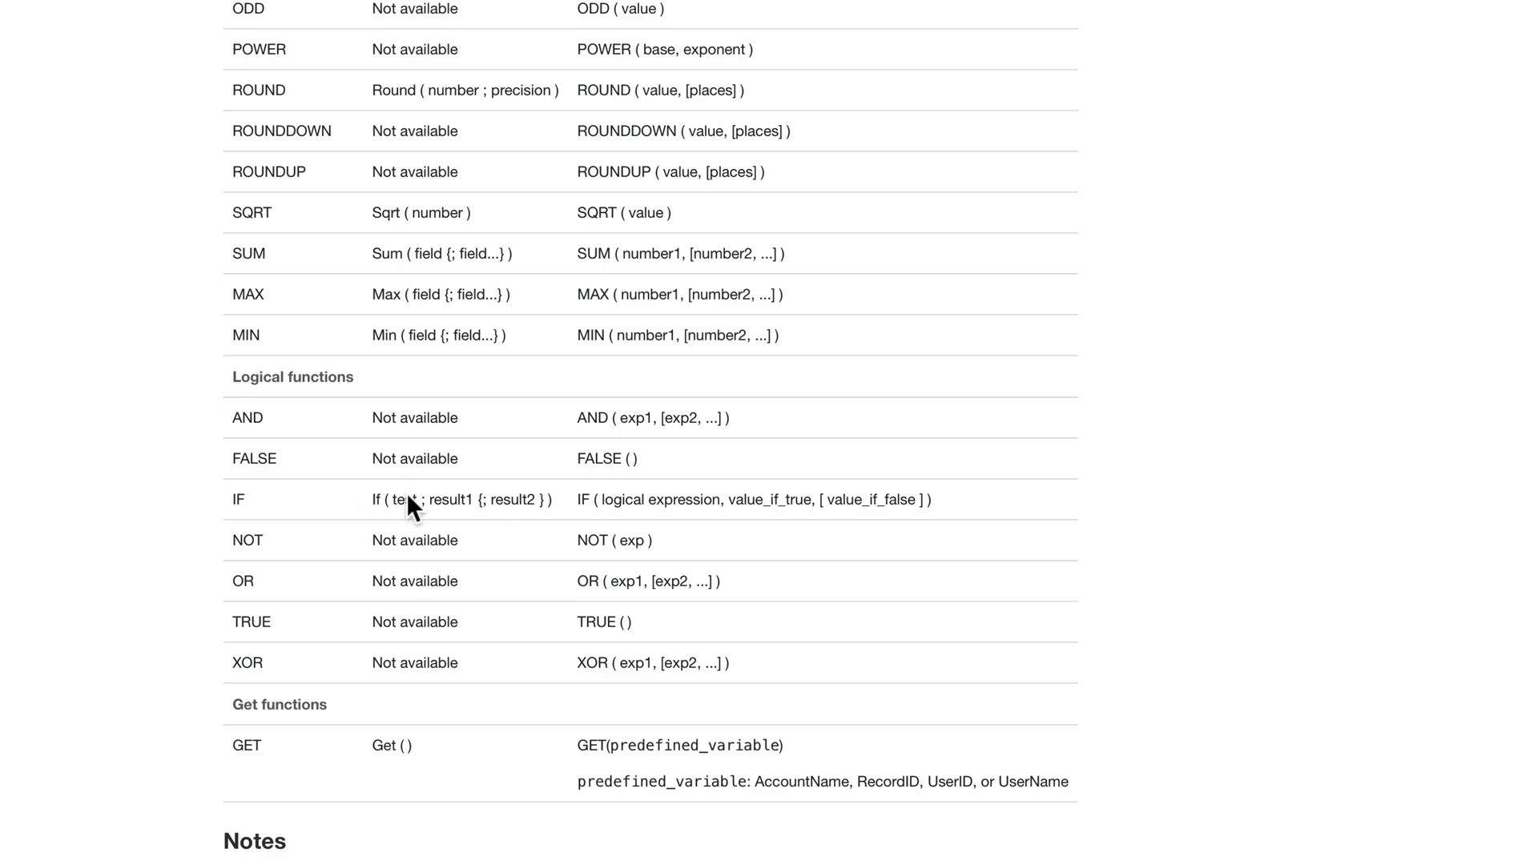
{"action": "scroll", "coordinate": [415, 670], "scroll_direction": "down", "scroll_amount": 2}
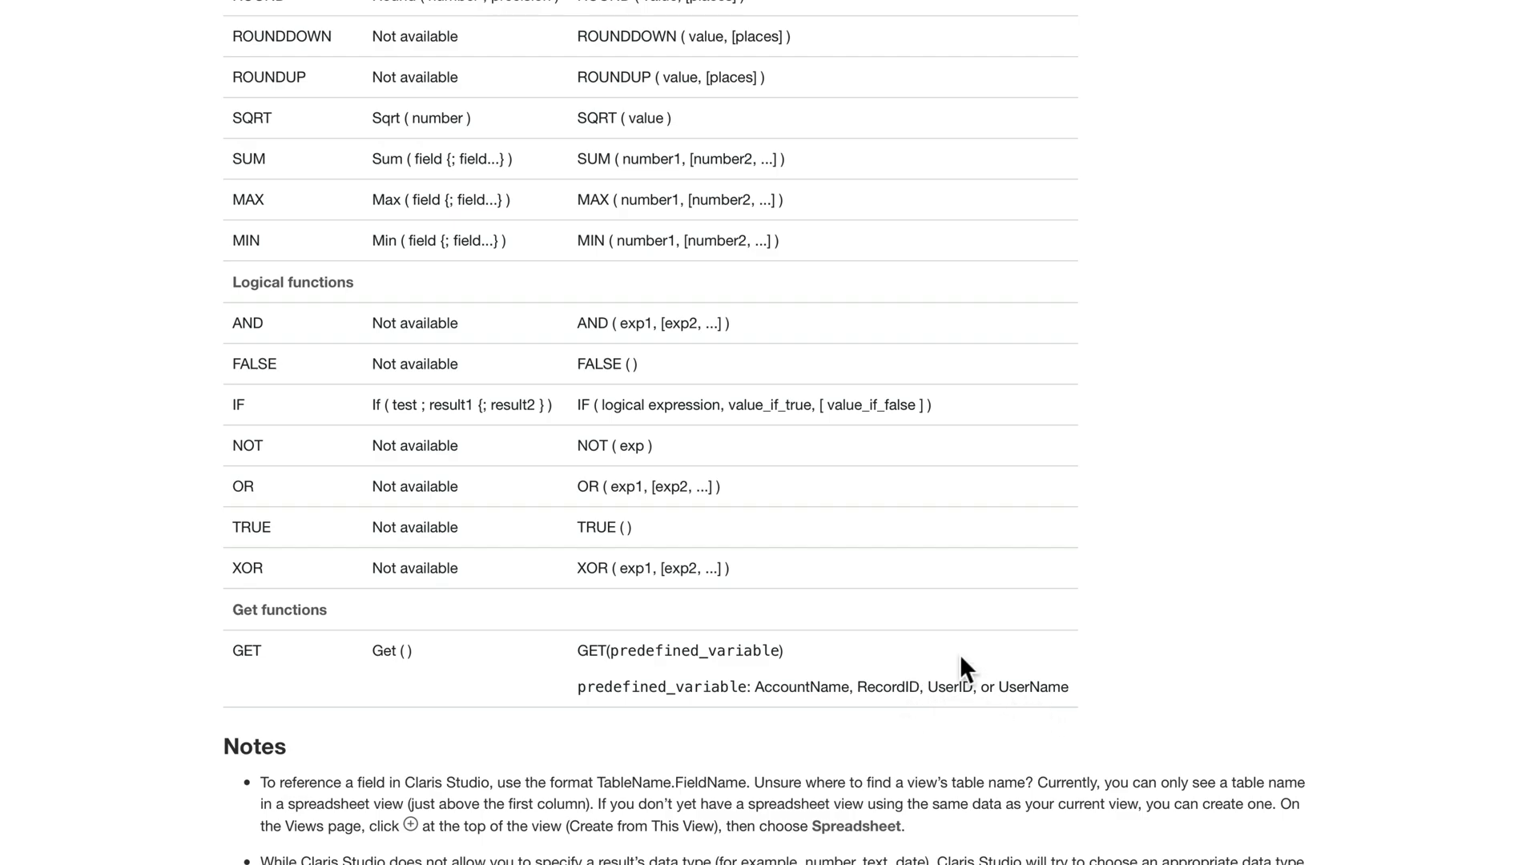
{"action": "scroll", "coordinate": [960, 654], "scroll_direction": "down", "scroll_amount": 5}
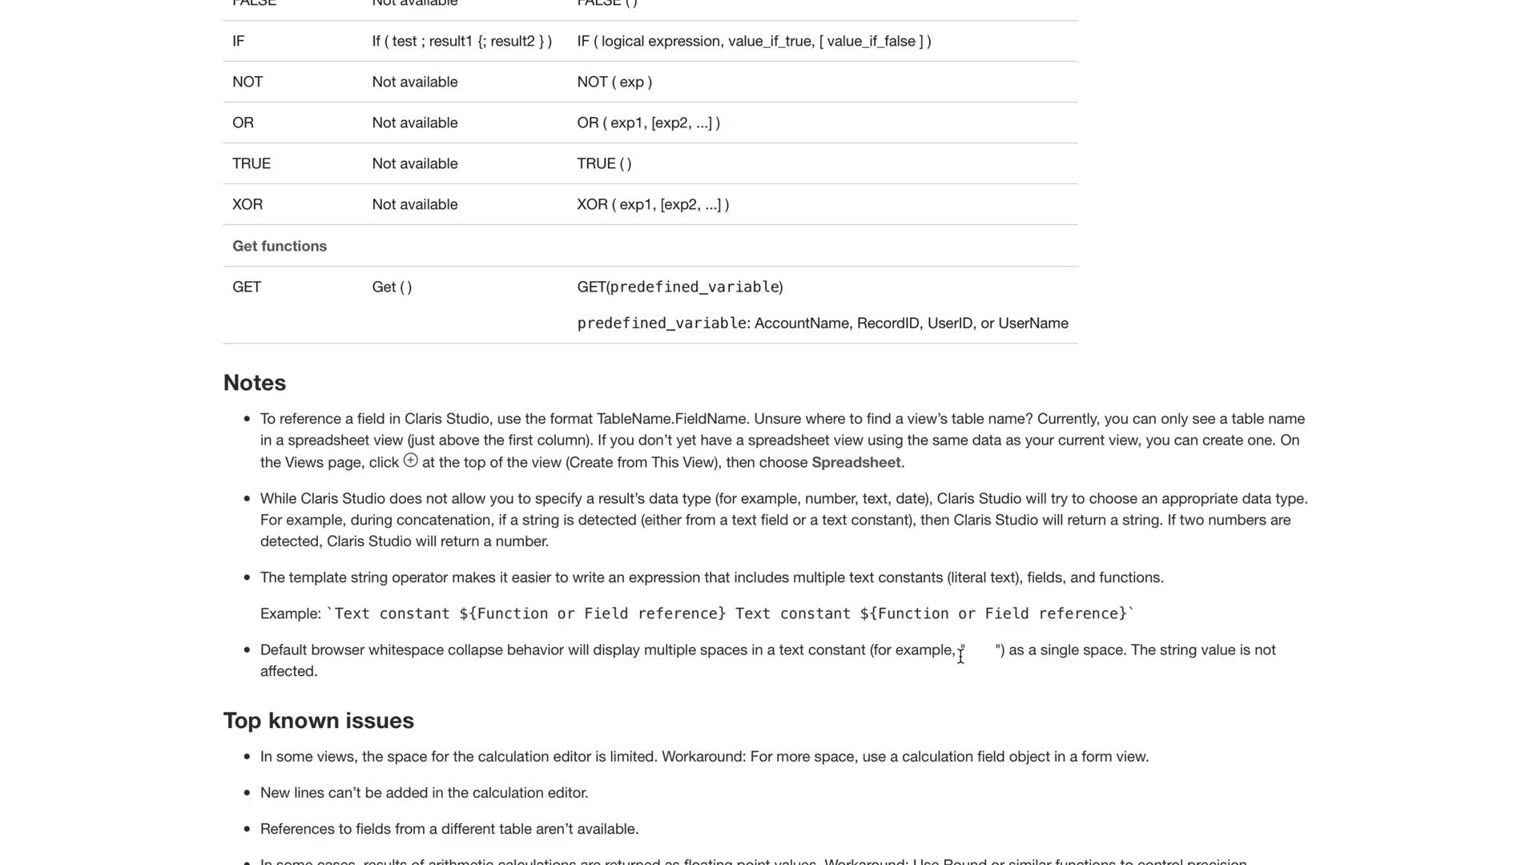
{"action": "scroll", "coordinate": [960, 656], "scroll_direction": "down", "scroll_amount": 3}
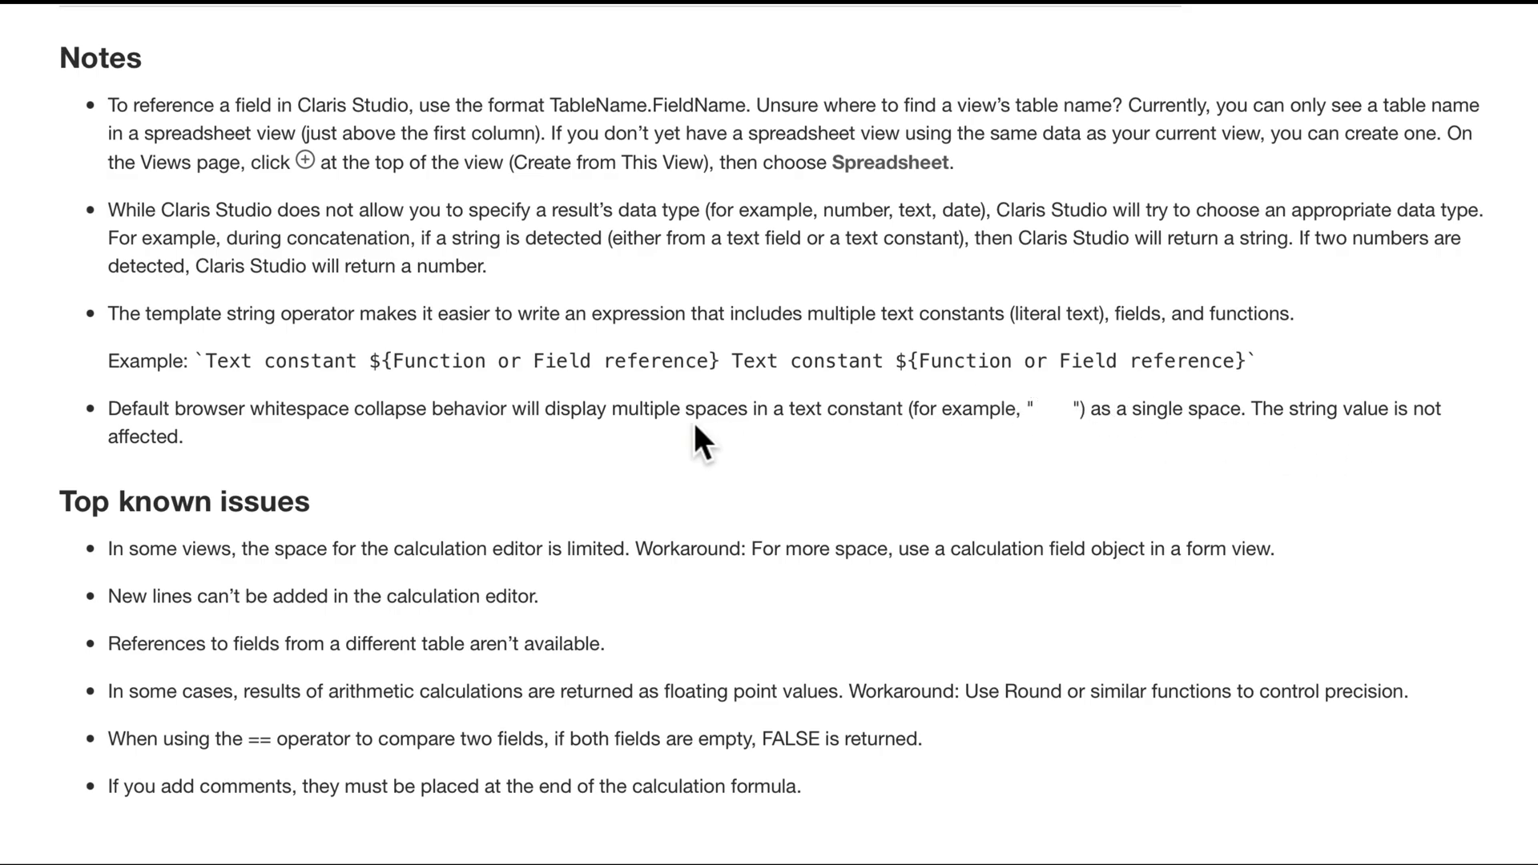
{"action": "scroll", "coordinate": [694, 429], "scroll_direction": "down", "scroll_amount": 1}
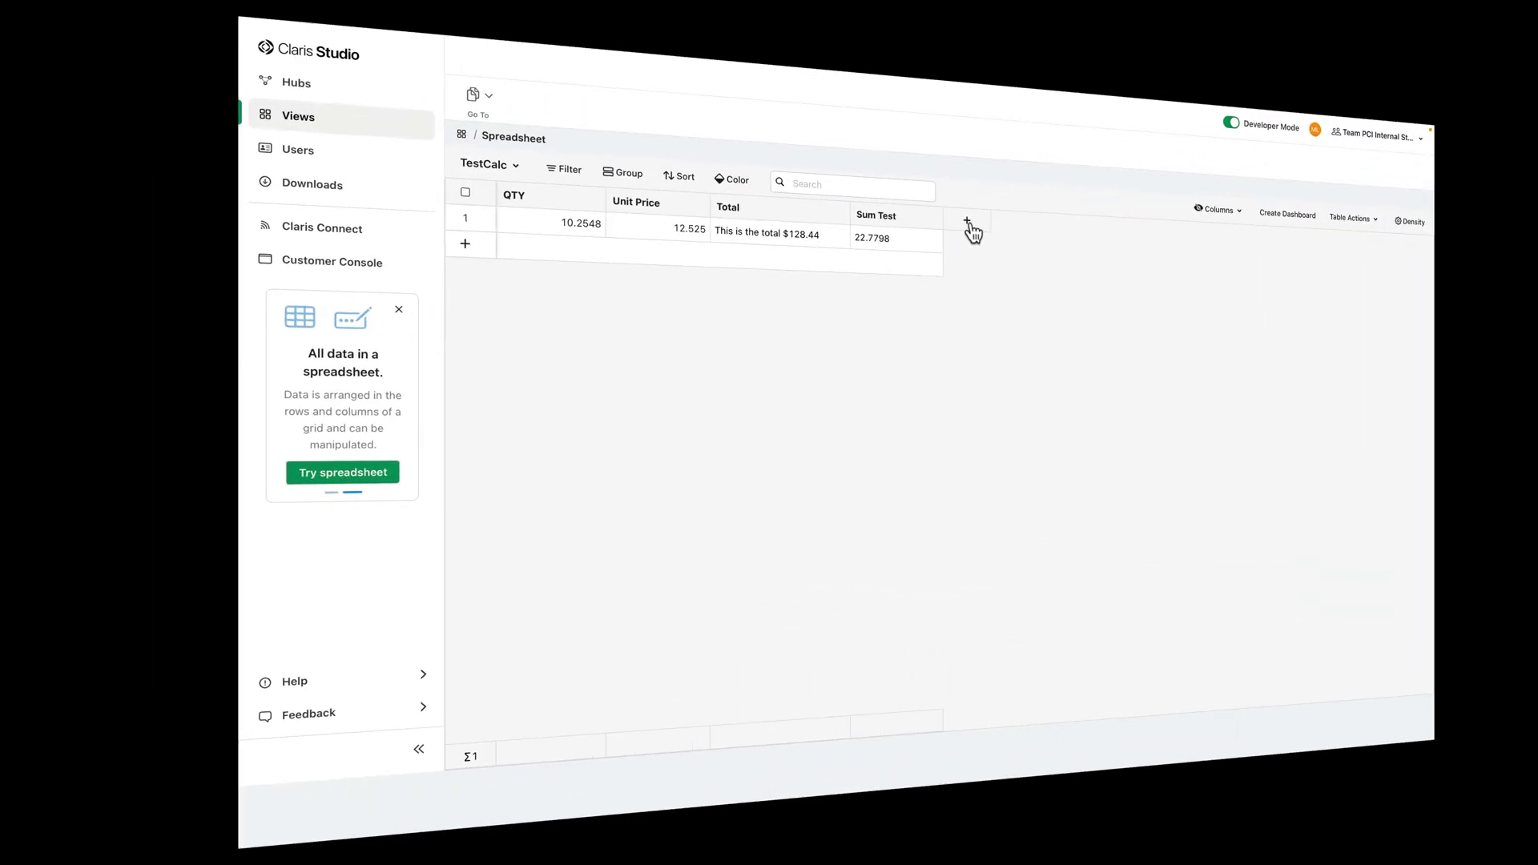
Step: Start a new Calculation column named Large Quantity
{"action": "left_click", "coordinate": [823, 170]}
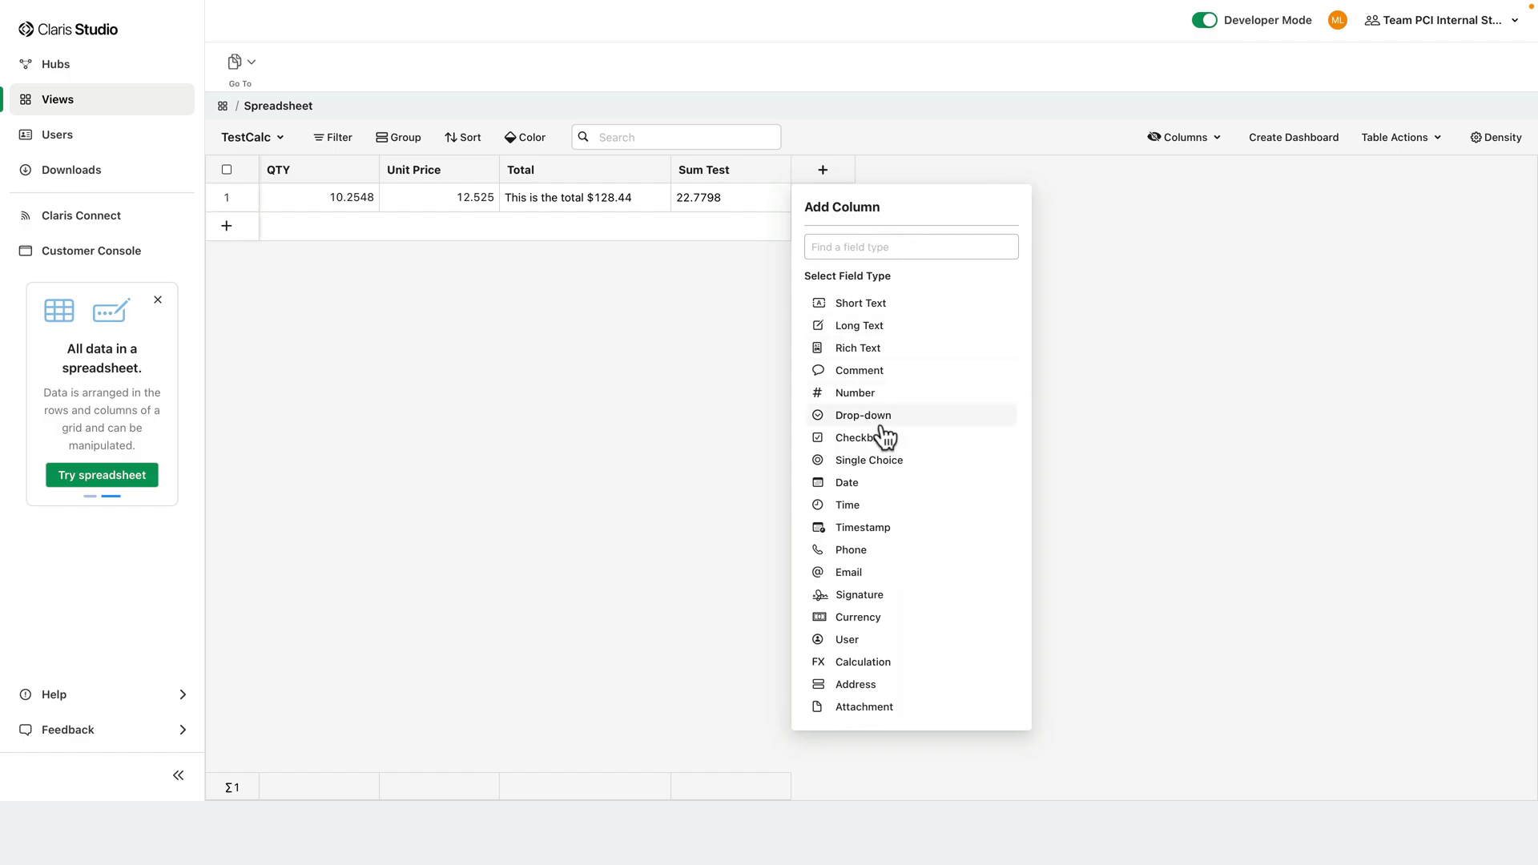
{"action": "left_click", "coordinate": [882, 663]}
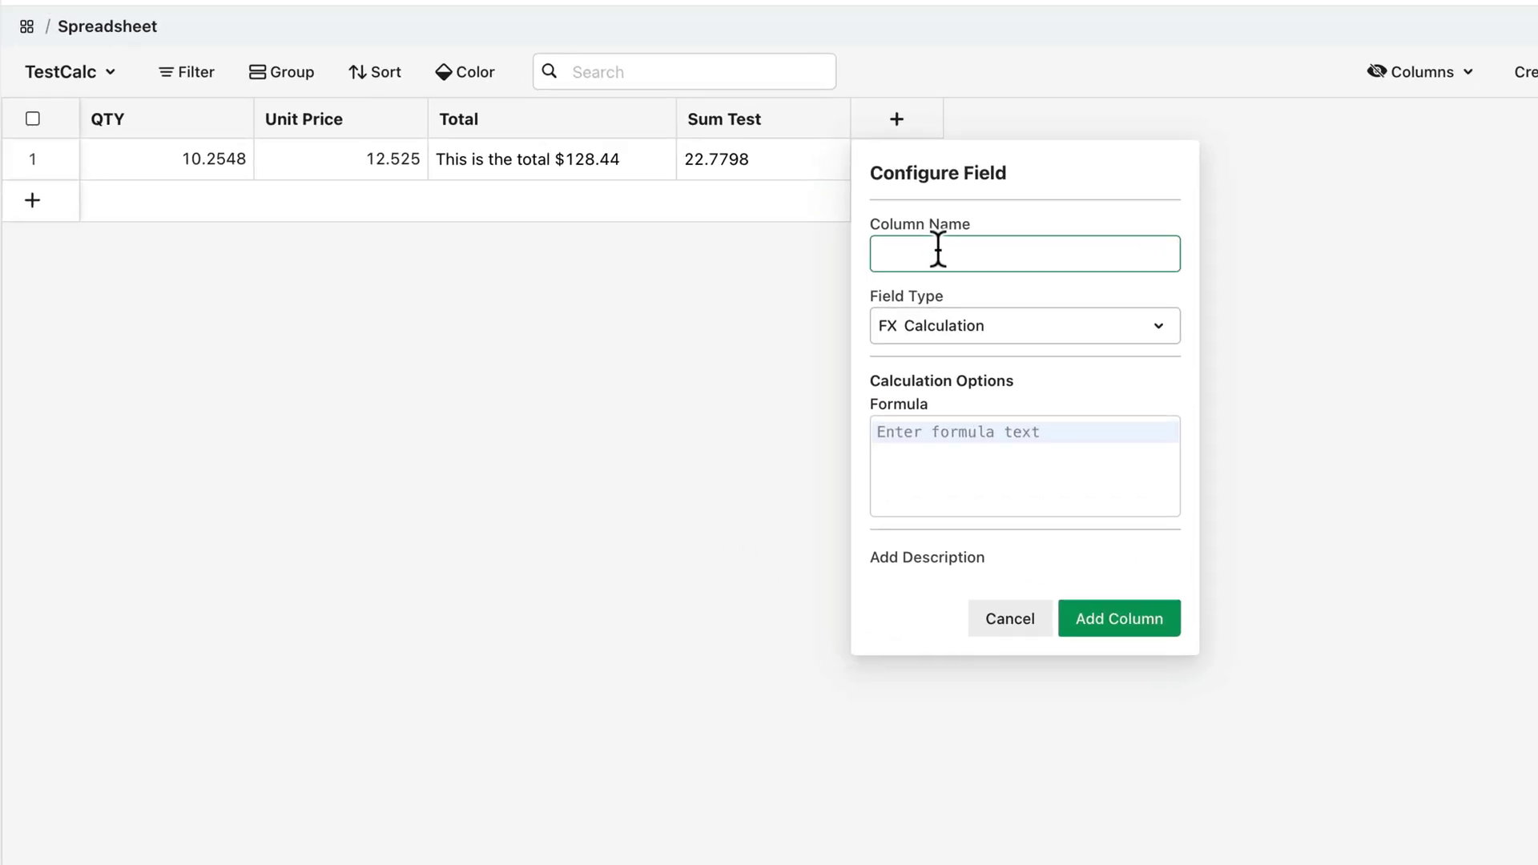
{"action": "type", "text": "Large Quantity"}
Step: Enter the formula IF(TestCalc.QTY > 100, "This is a large order.") and add the column
{"action": "left_click", "coordinate": [877, 433]}
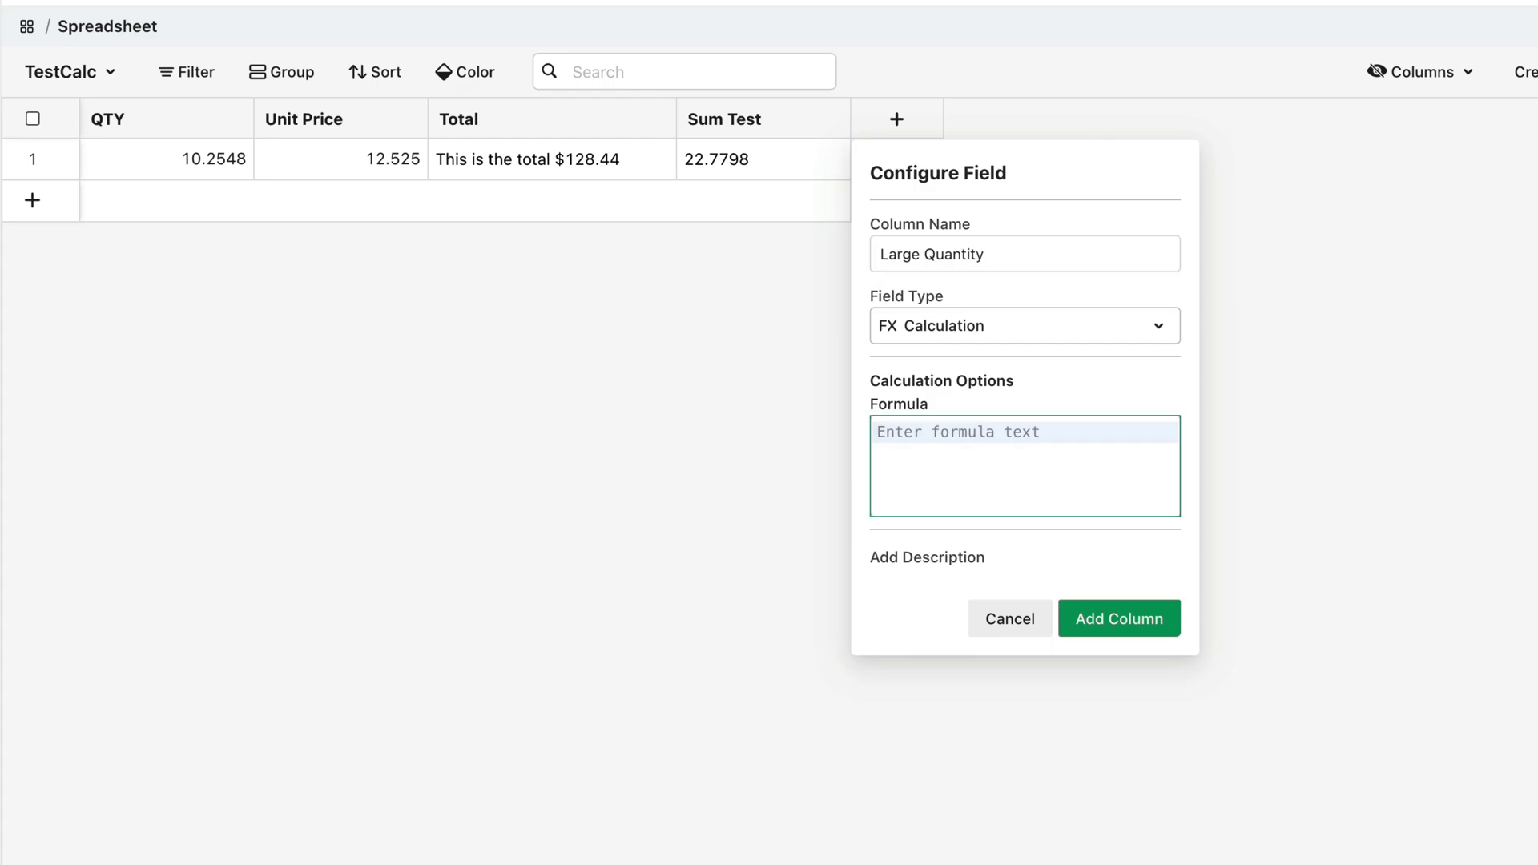
{"action": "type", "text": "if"}
{"action": "key", "text": "Return"}
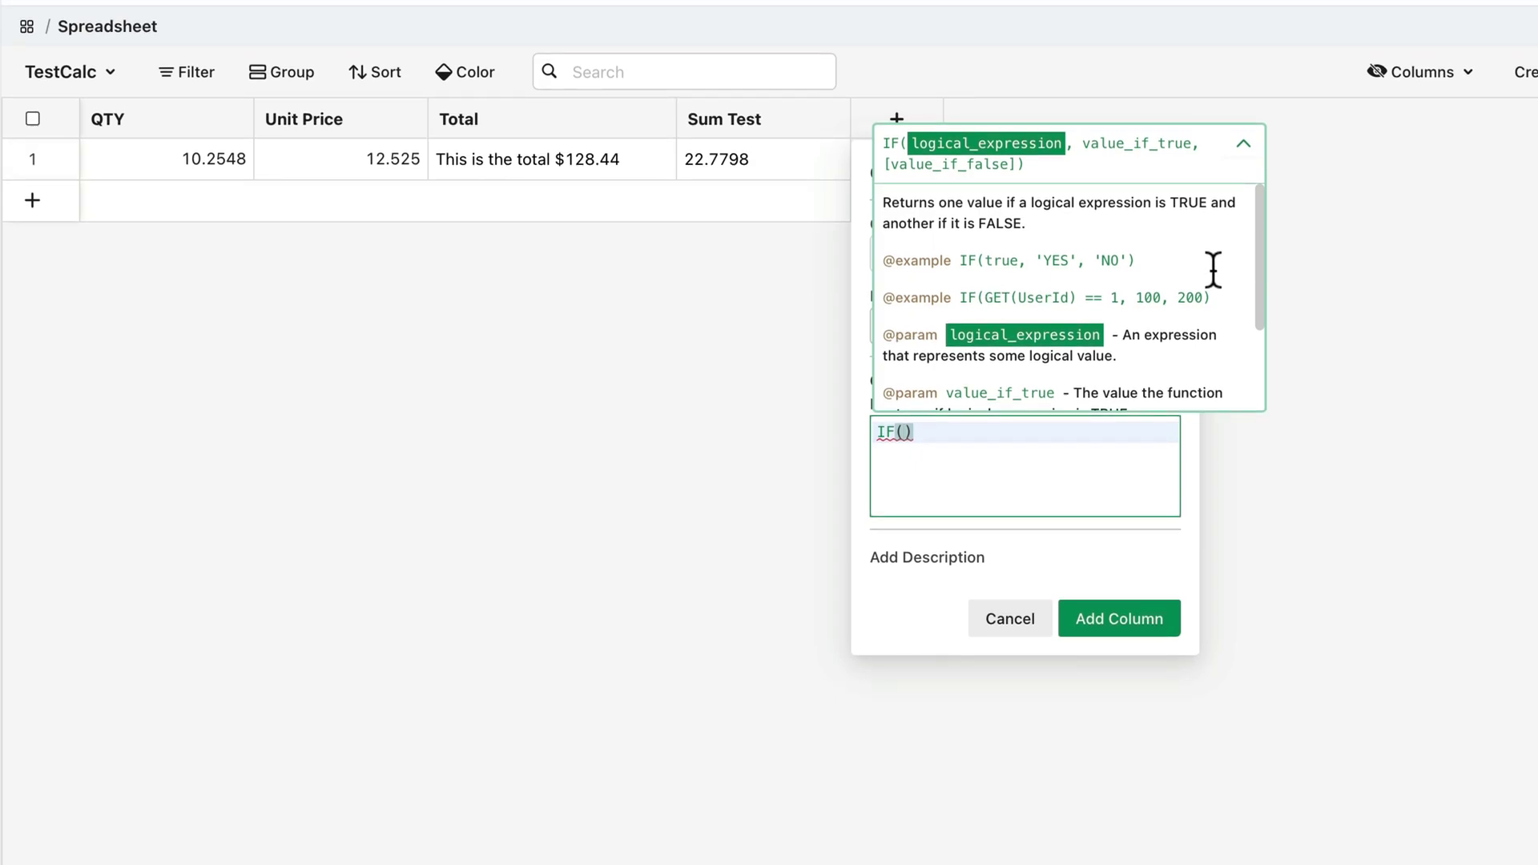
{"action": "scroll", "coordinate": [1214, 270], "scroll_direction": "down", "scroll_amount": 3}
{"action": "scroll", "coordinate": [1214, 271], "scroll_direction": "up", "scroll_amount": 3}
{"action": "type", "text": "tes"}
{"action": "key", "text": "Return"}
{"action": "type", "text": "."}
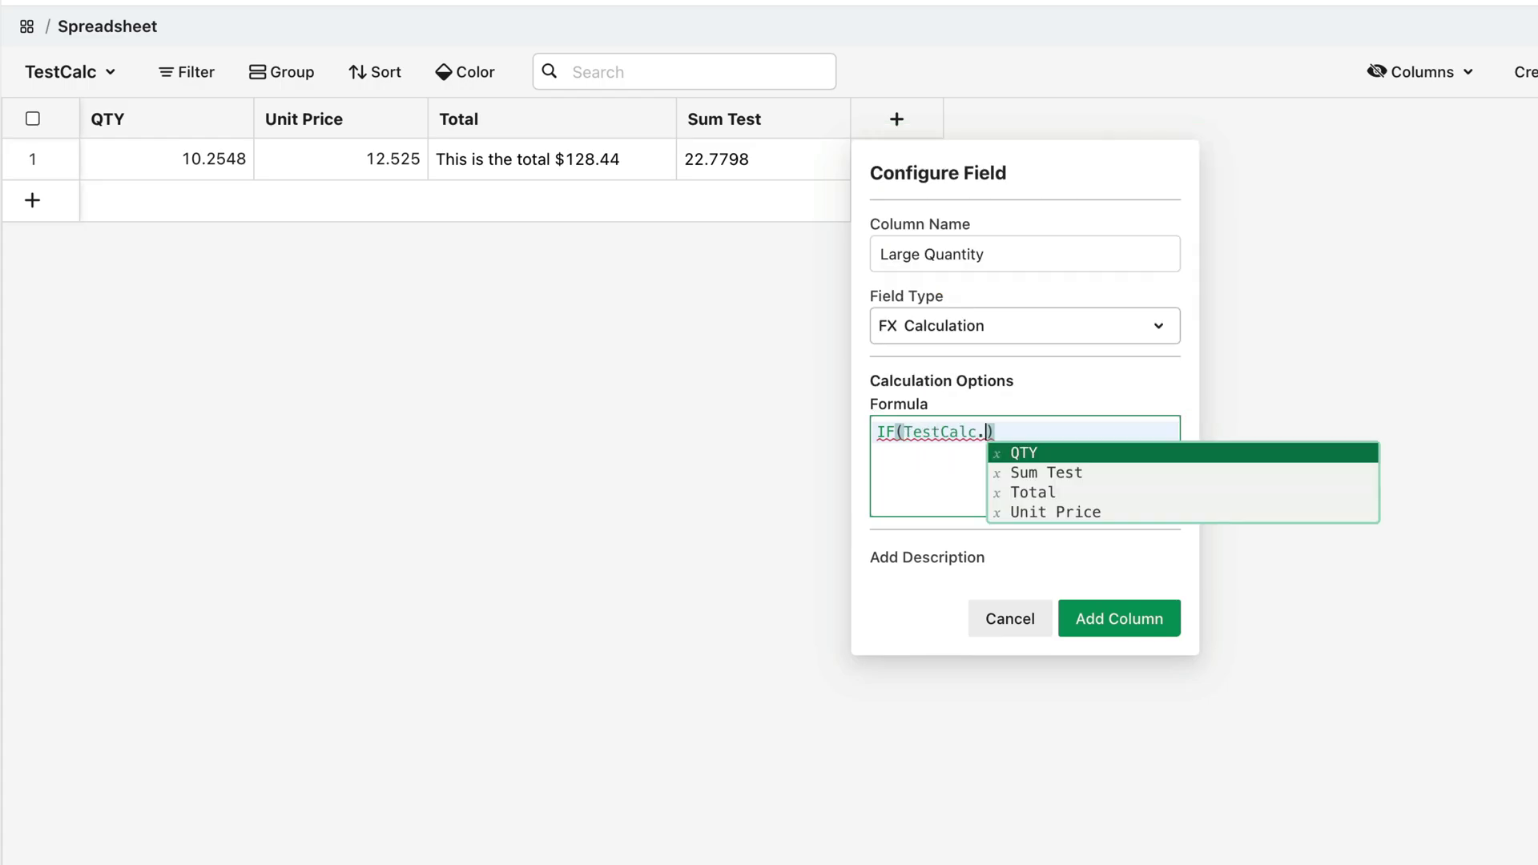
{"action": "type", "text": "> "}
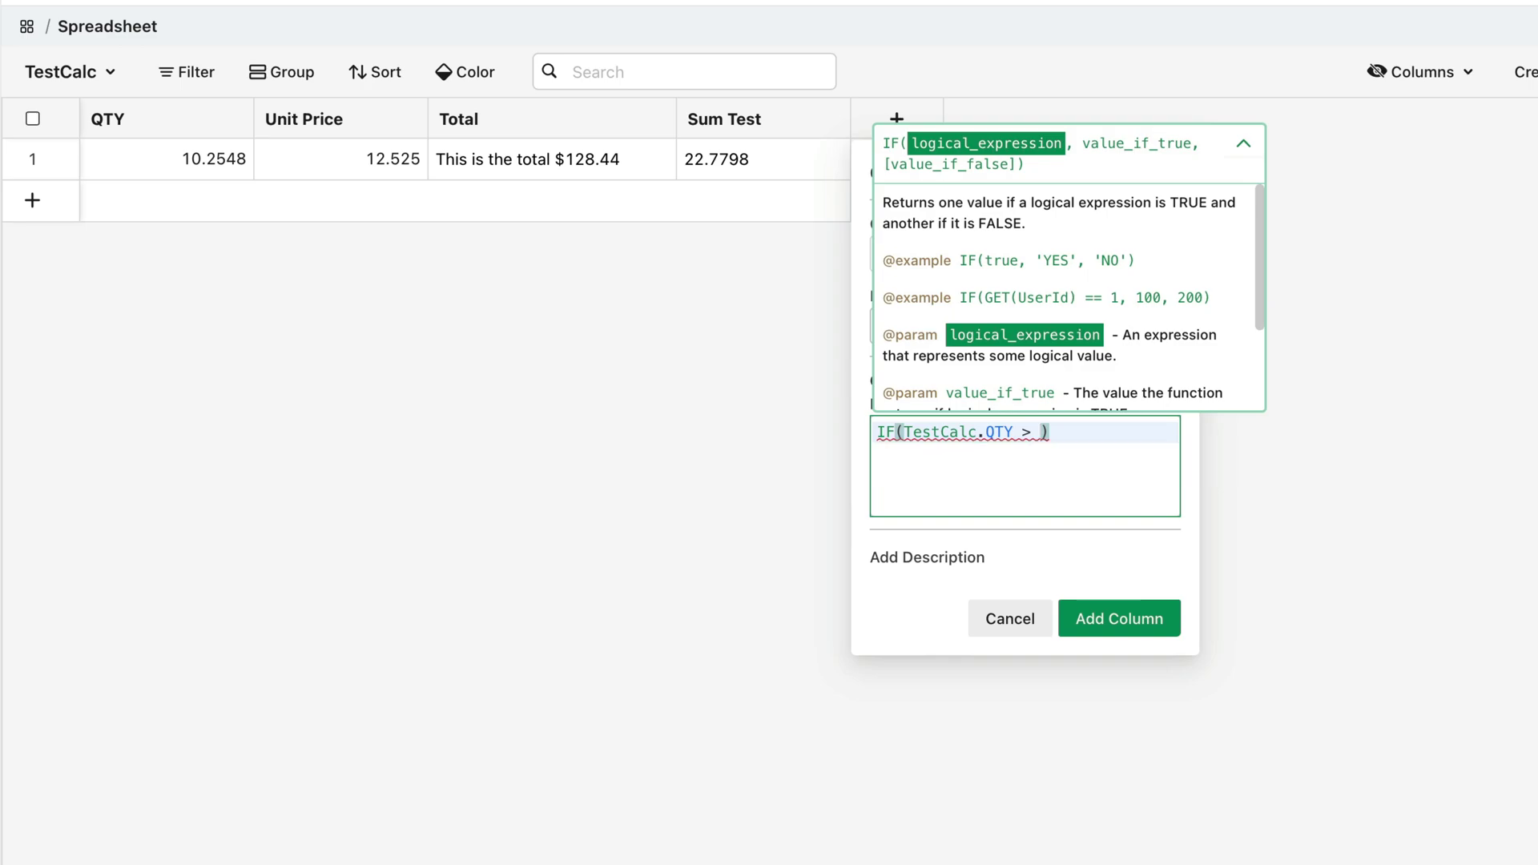
{"action": "type", "text": "100"}
{"action": "type", "text": ", "}
{"action": "type", "text": "\"This is a"}
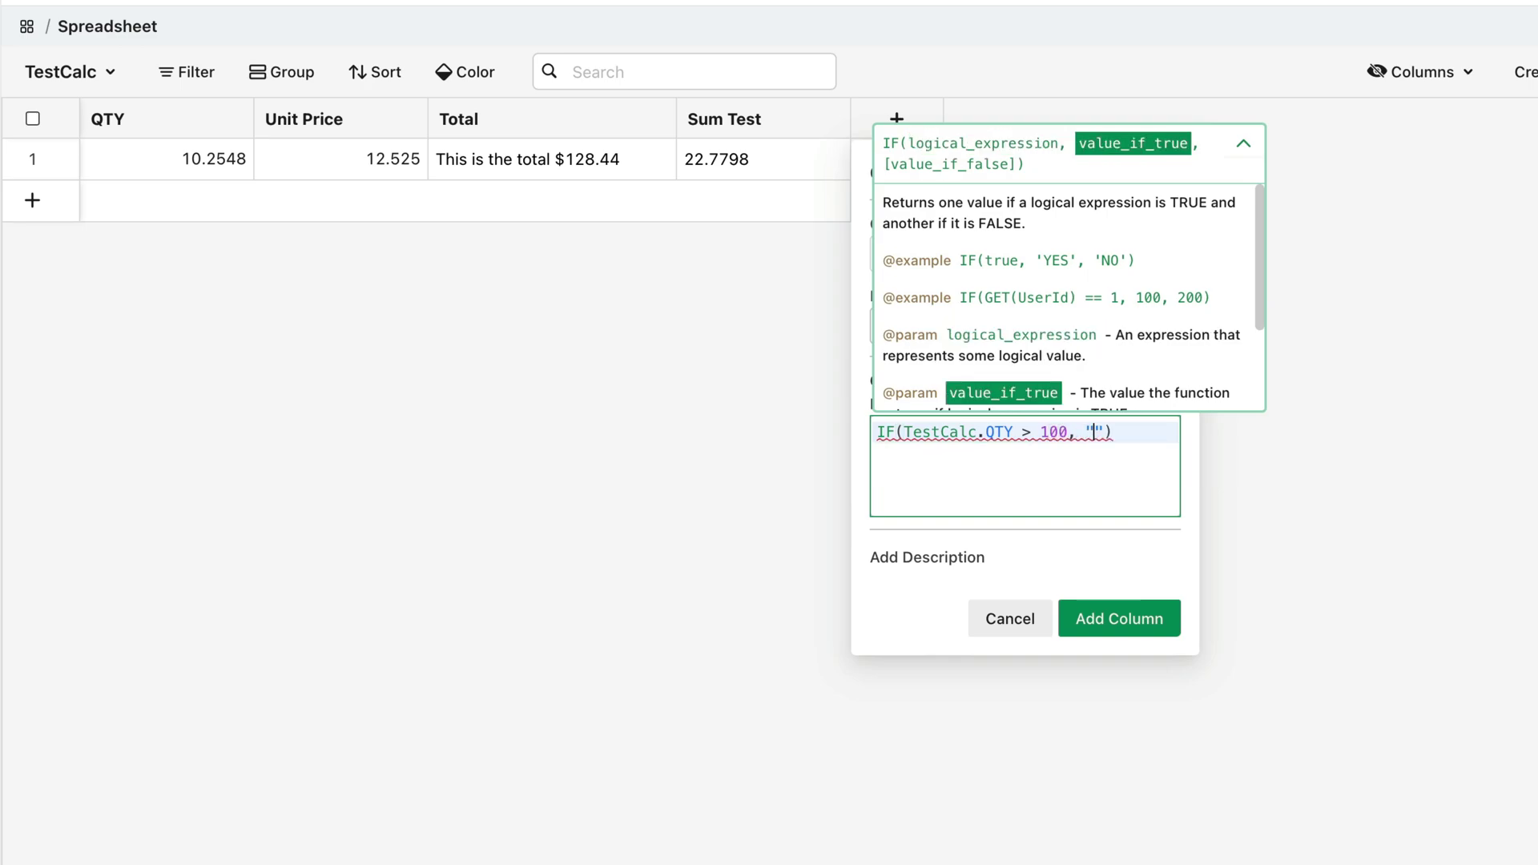
{"action": "type", "text": " large "}
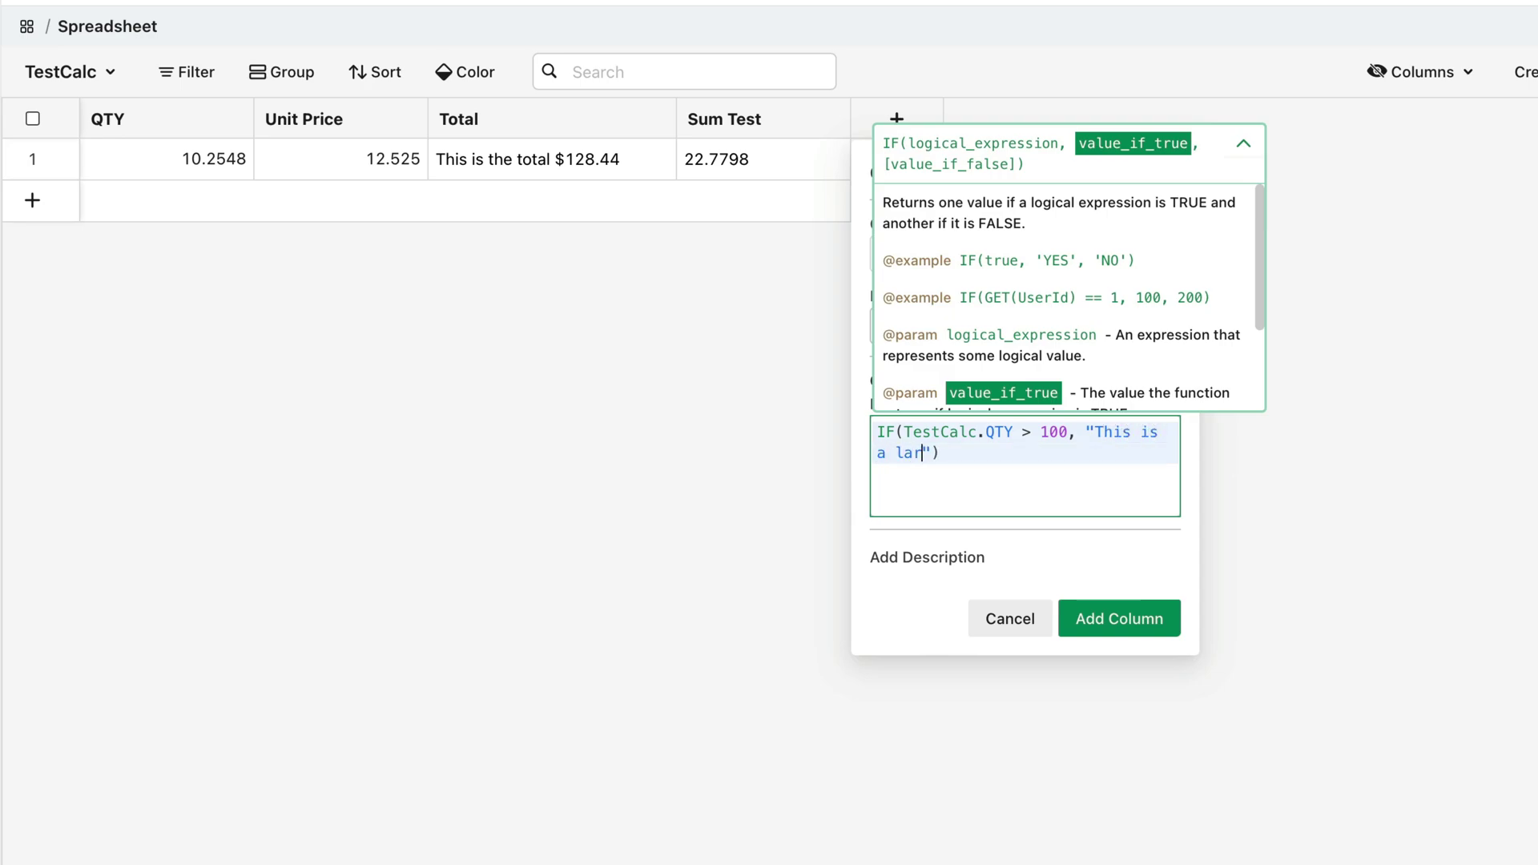
{"action": "type", "text": "order."}
{"action": "left_click", "coordinate": [1111, 633]}
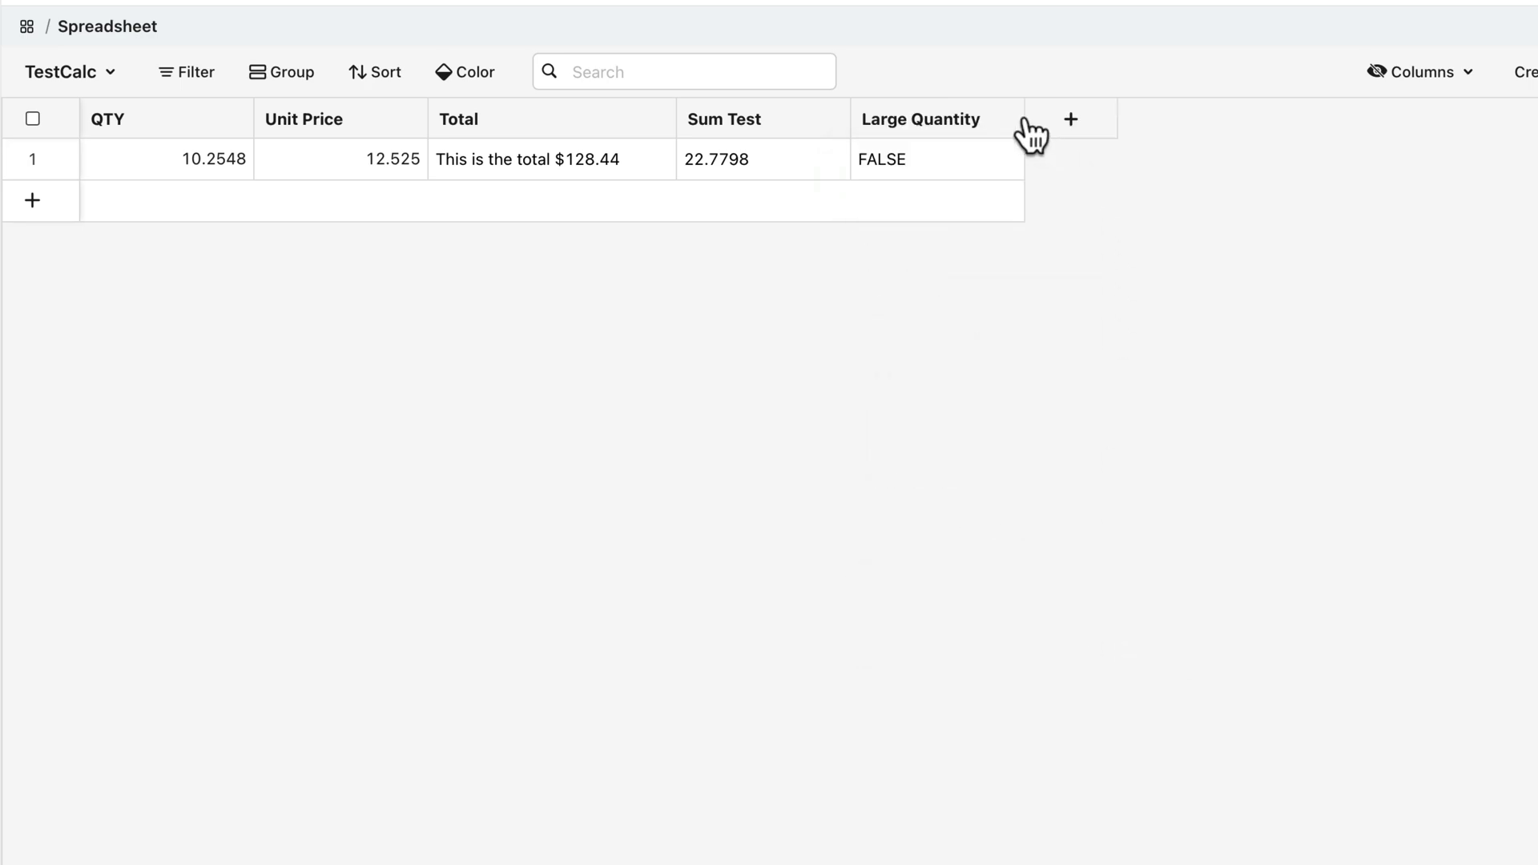
Step: Widen the Large Quantity column and set row 1's QTY to 102.5
{"action": "left_click_drag", "start_coordinate": [1022, 118], "coordinate": [1158, 124]}
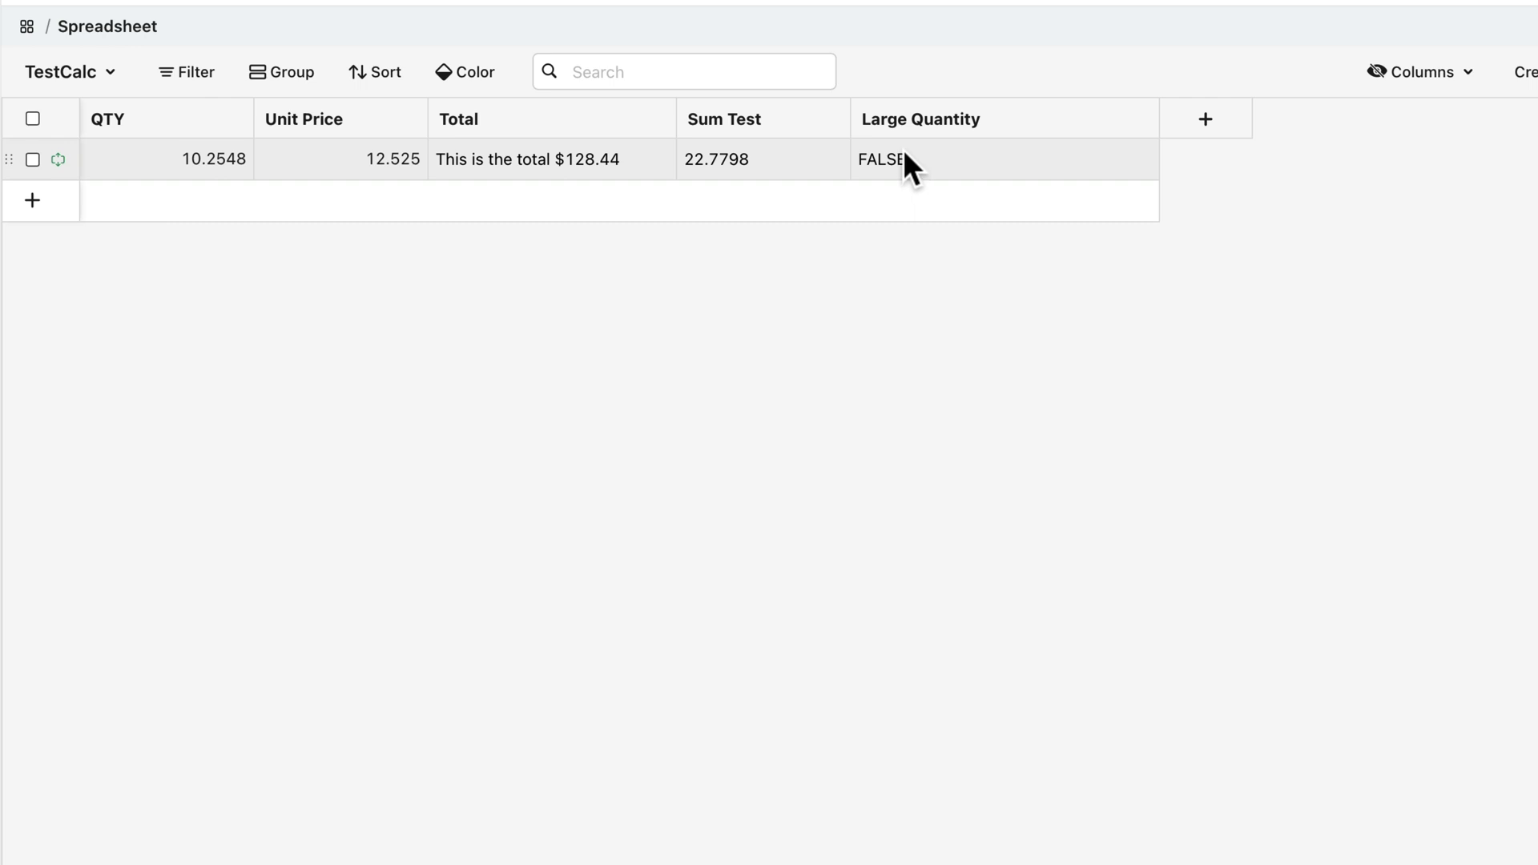
{"action": "double_click", "coordinate": [176, 156]}
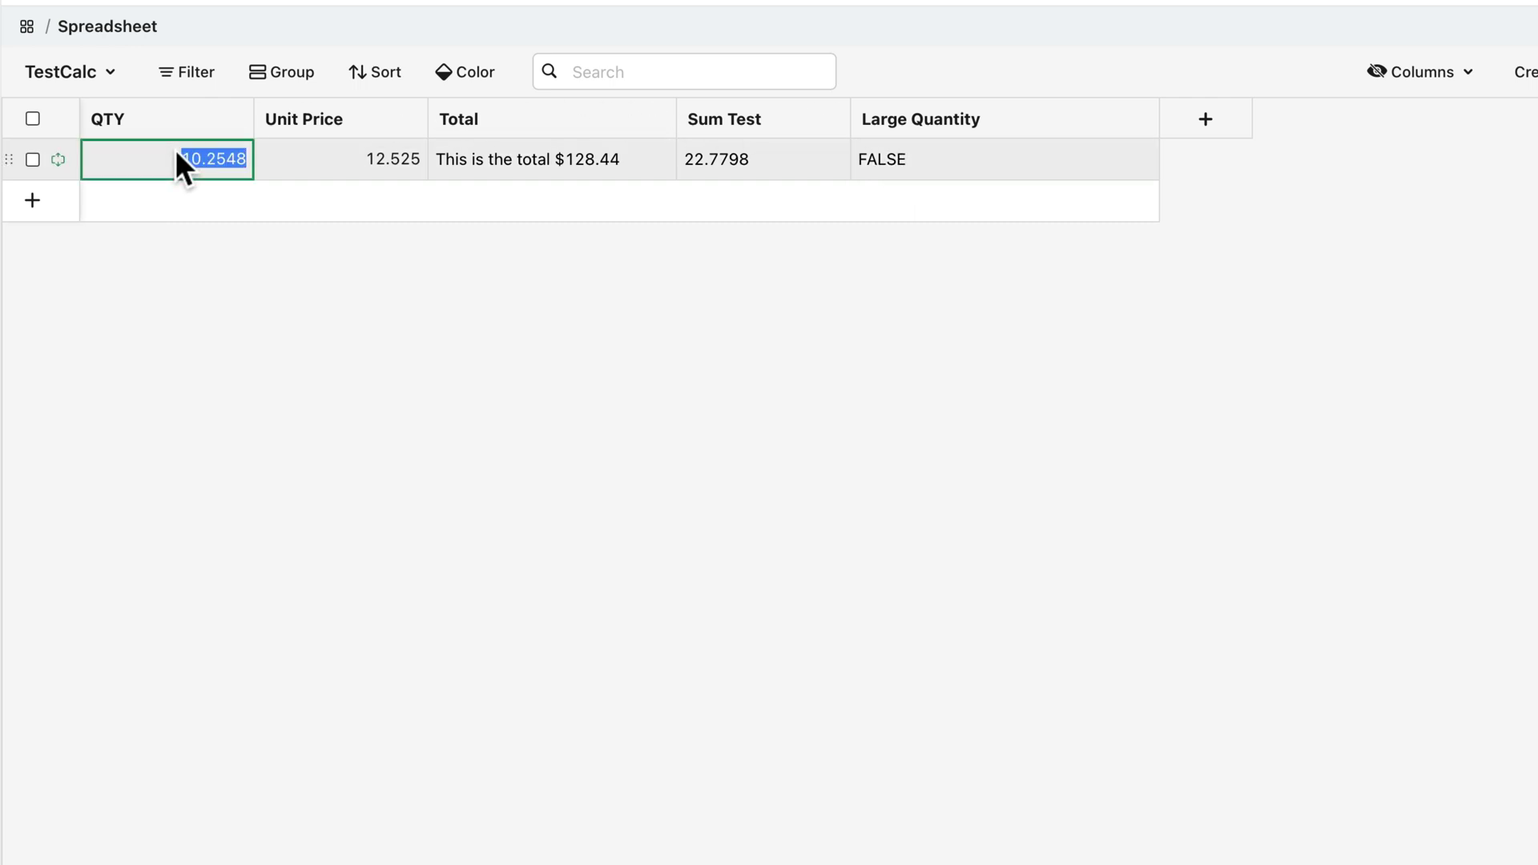
{"action": "type", "text": "102.5"}
{"action": "key", "text": "Return"}
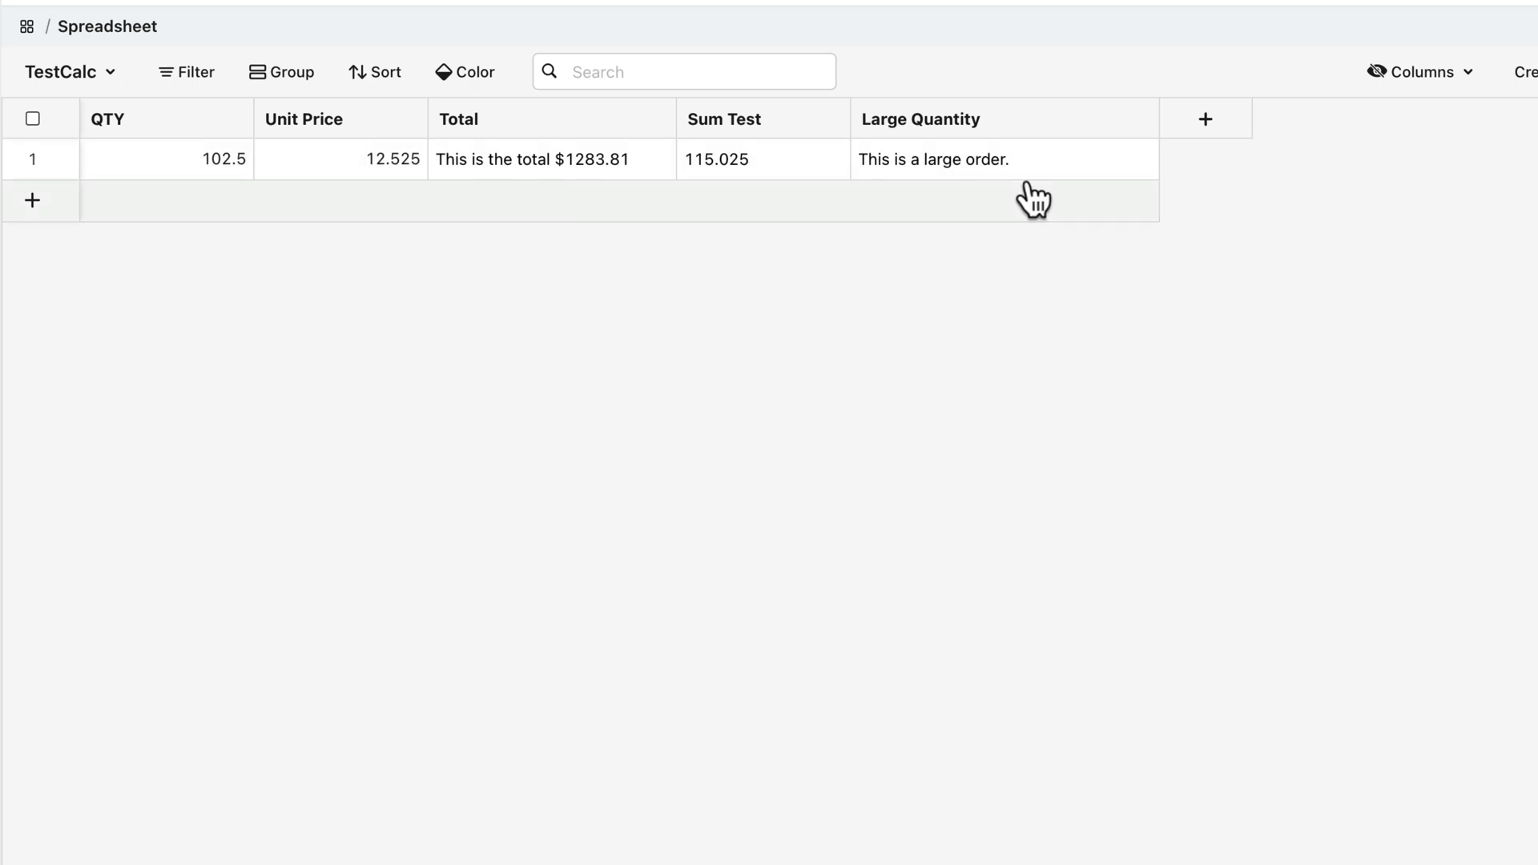
Step: Add a "This is a SMALL order." false result to the formula and capitalise LARGE
{"action": "double_click", "coordinate": [948, 118]}
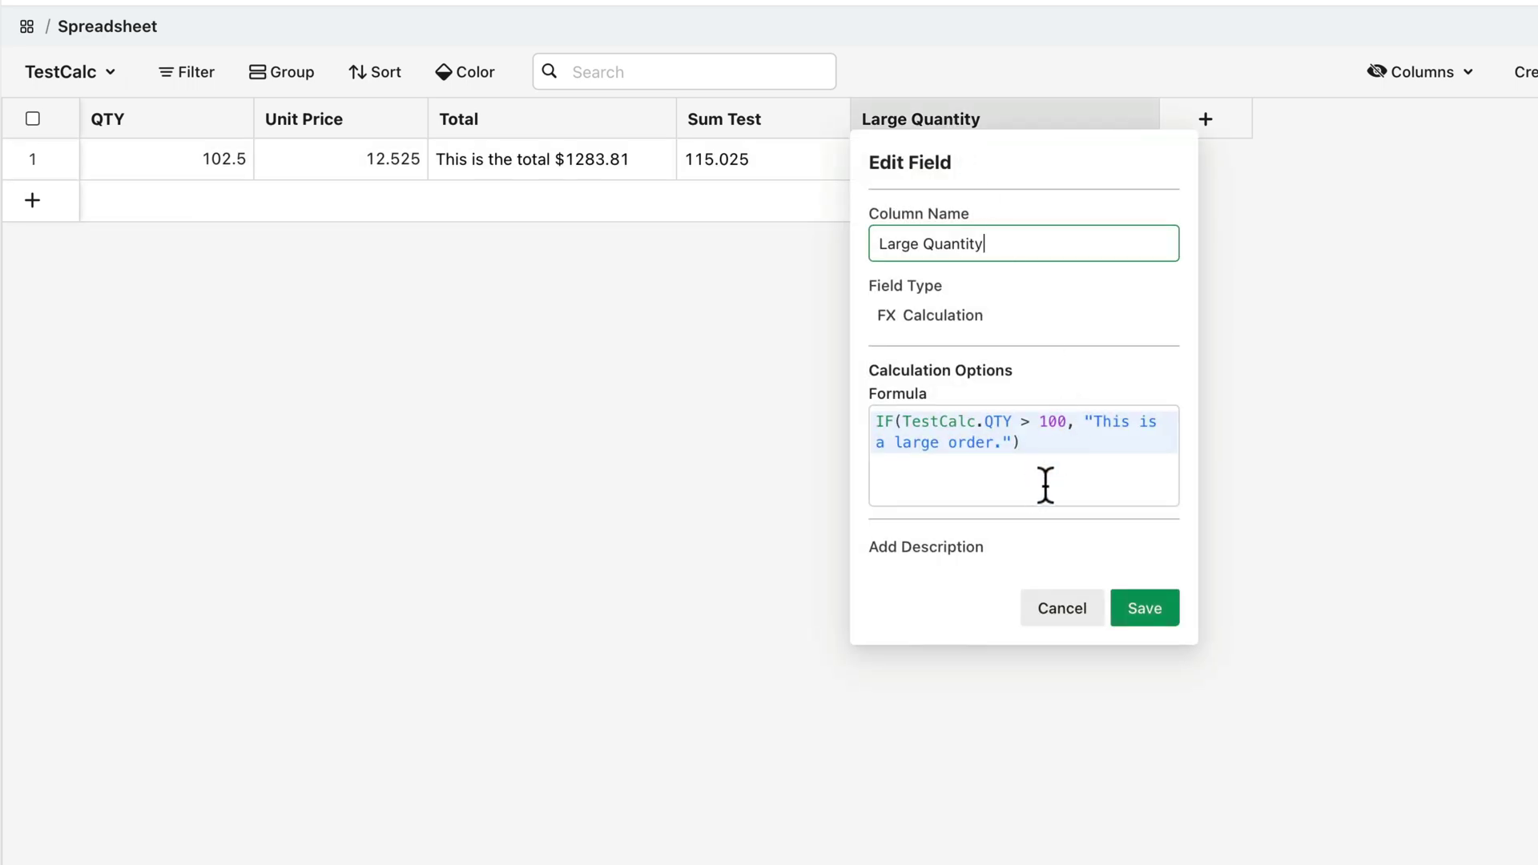
{"action": "left_click", "coordinate": [1041, 476]}
{"action": "left_click", "coordinate": [1014, 443]}
{"action": "type", "text": ", "}
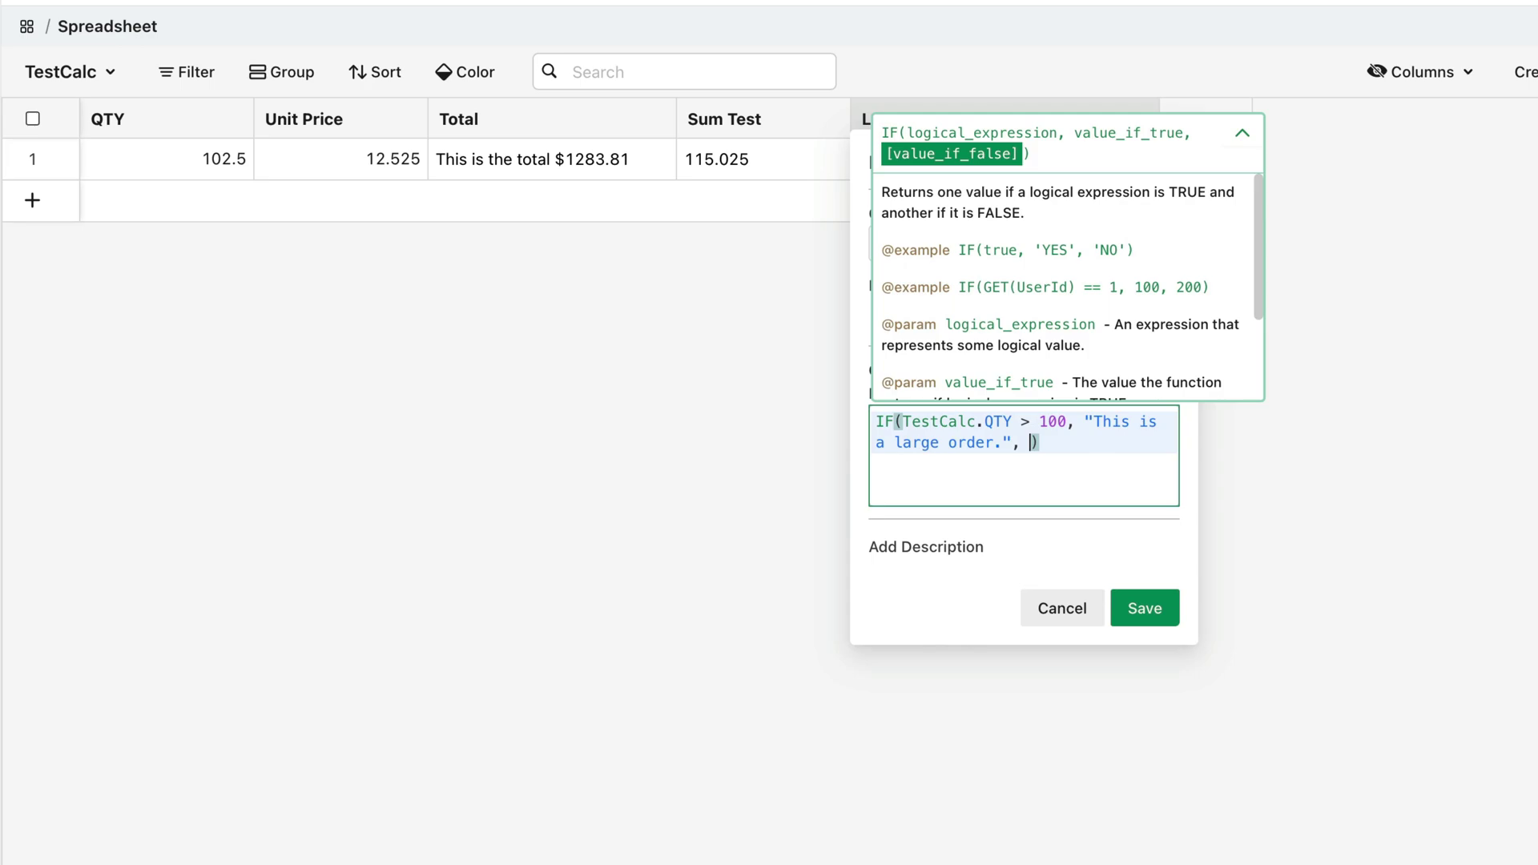
{"action": "type", "text": "\"This is a SMAL"}
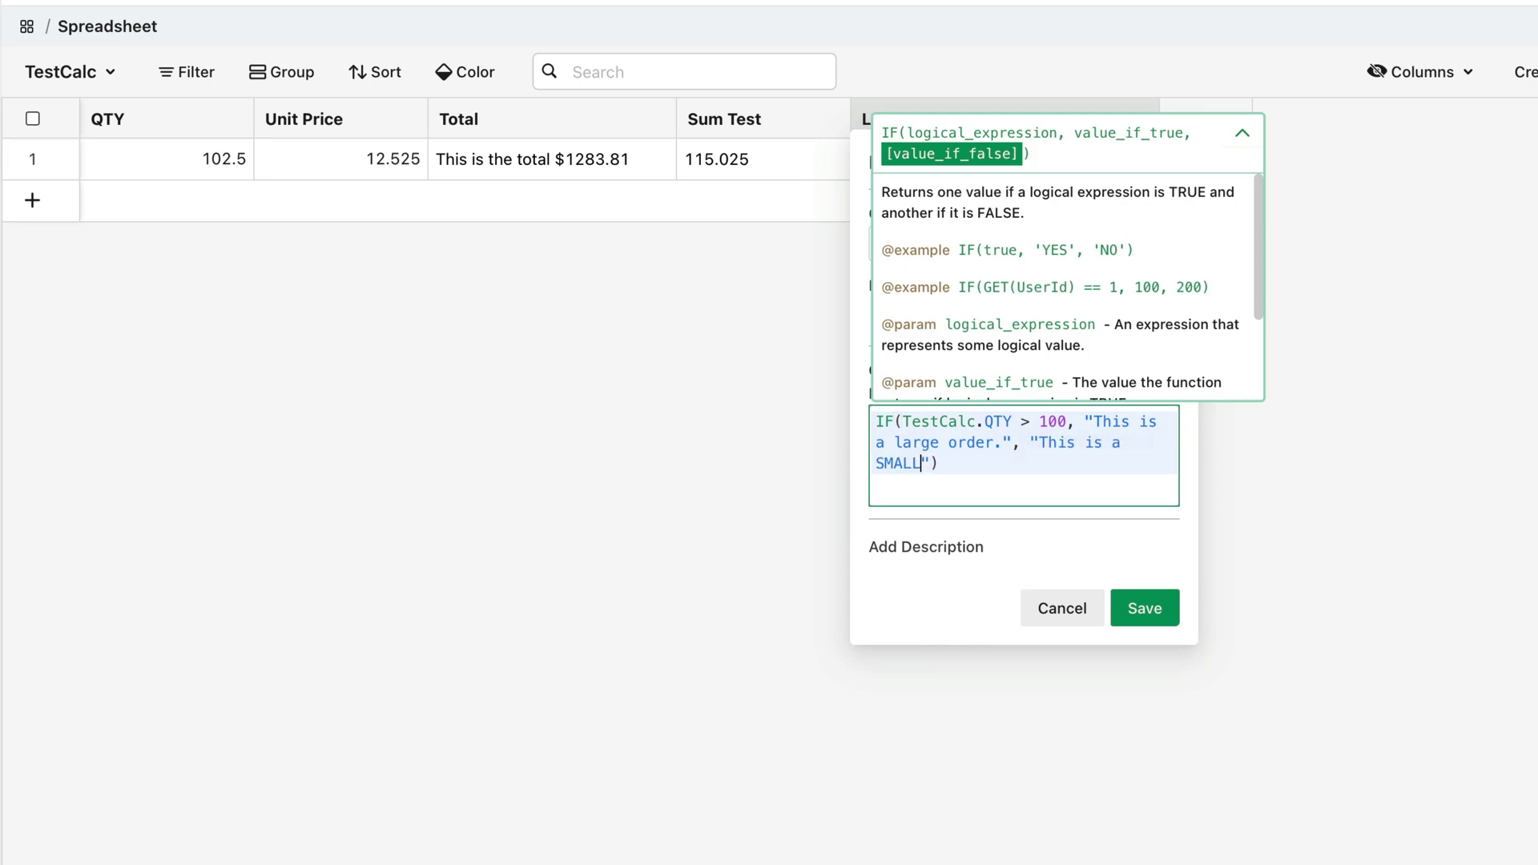
{"action": "type", "text": "L order."}
{"action": "double_click", "coordinate": [921, 442]}
{"action": "type", "text": "LARGE"}
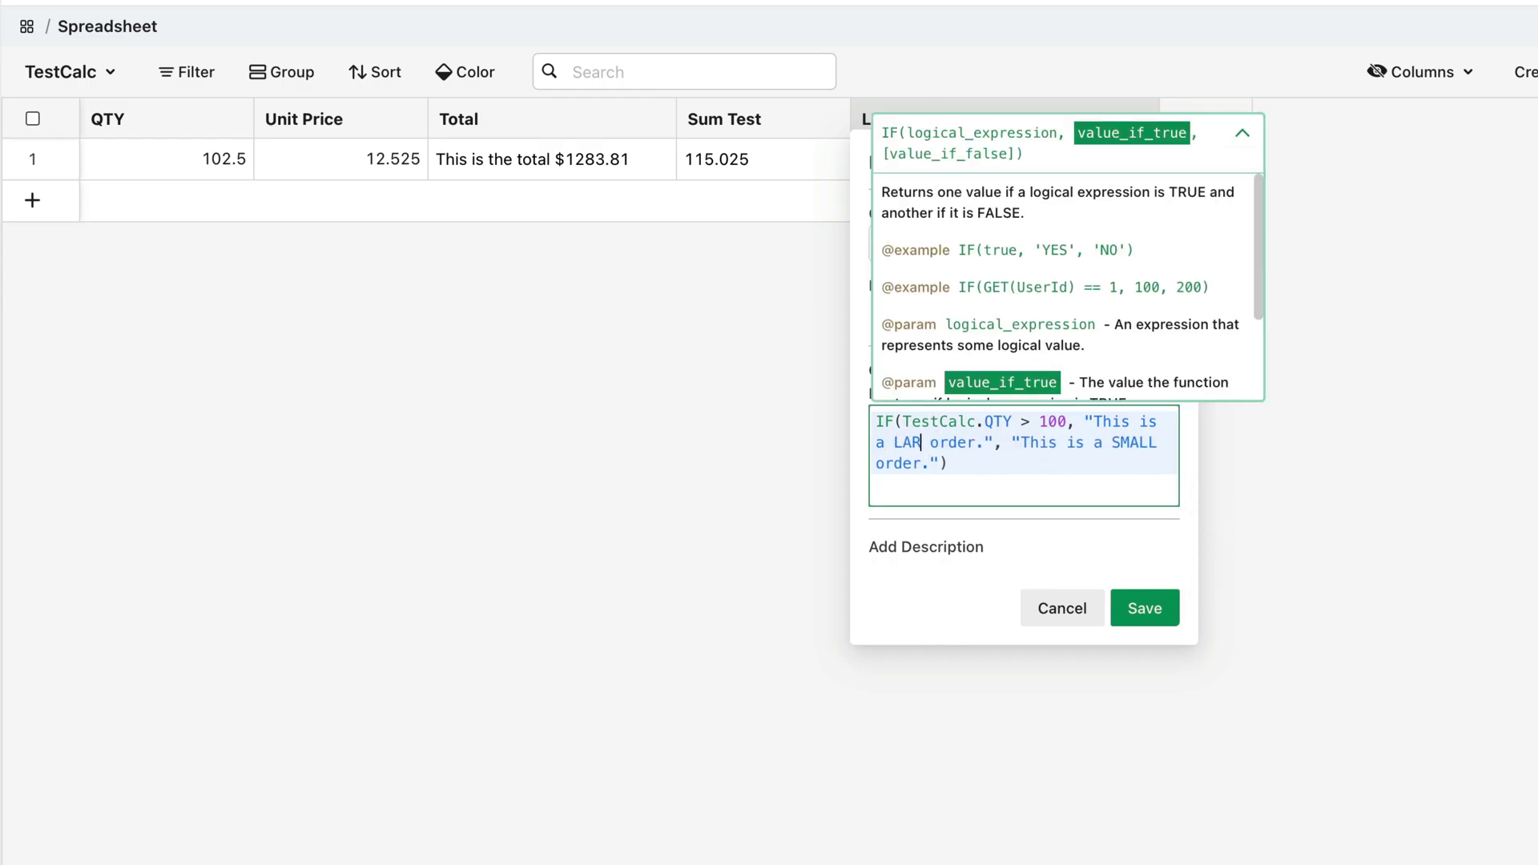
{"action": "left_click", "coordinate": [1150, 615]}
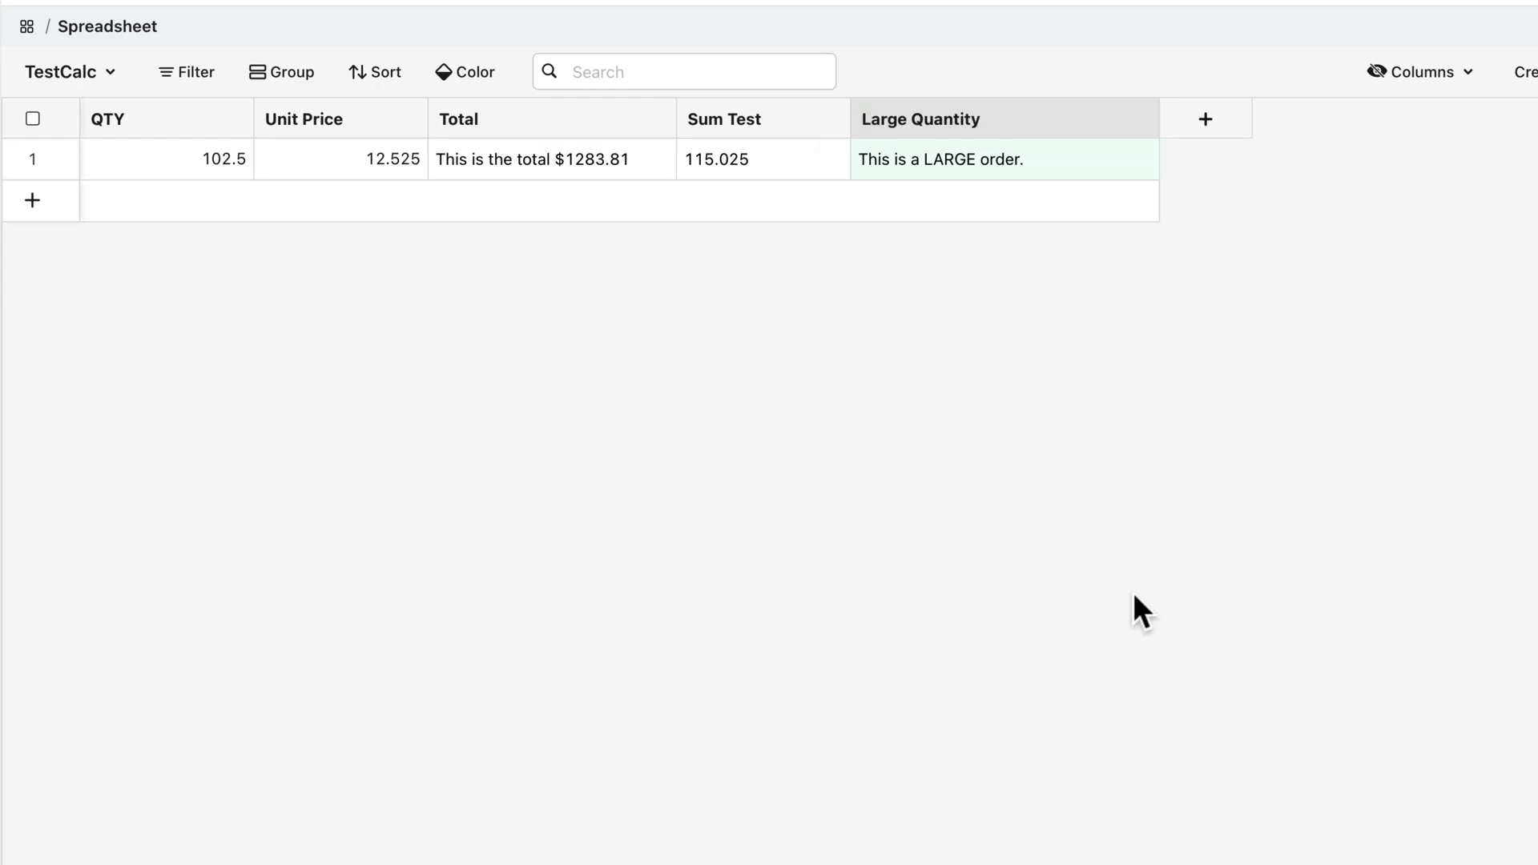
Step: Change row 1's QTY to 5 to test the SMALL order result
{"action": "double_click", "coordinate": [205, 156]}
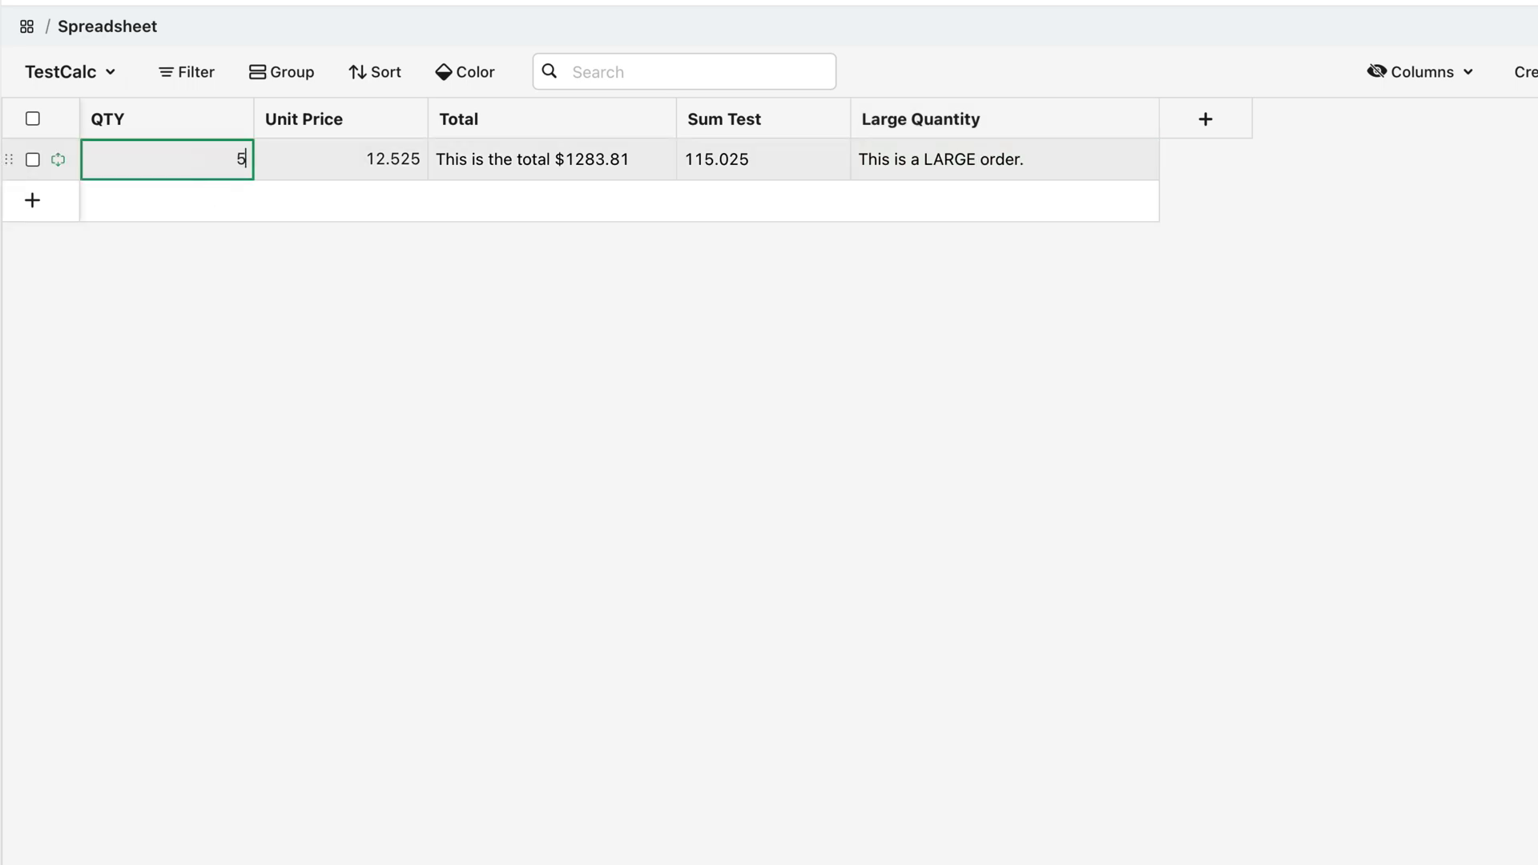
{"action": "type", "text": "5"}
{"action": "key", "text": "Return"}
{"action": "left_click", "coordinate": [584, 327]}
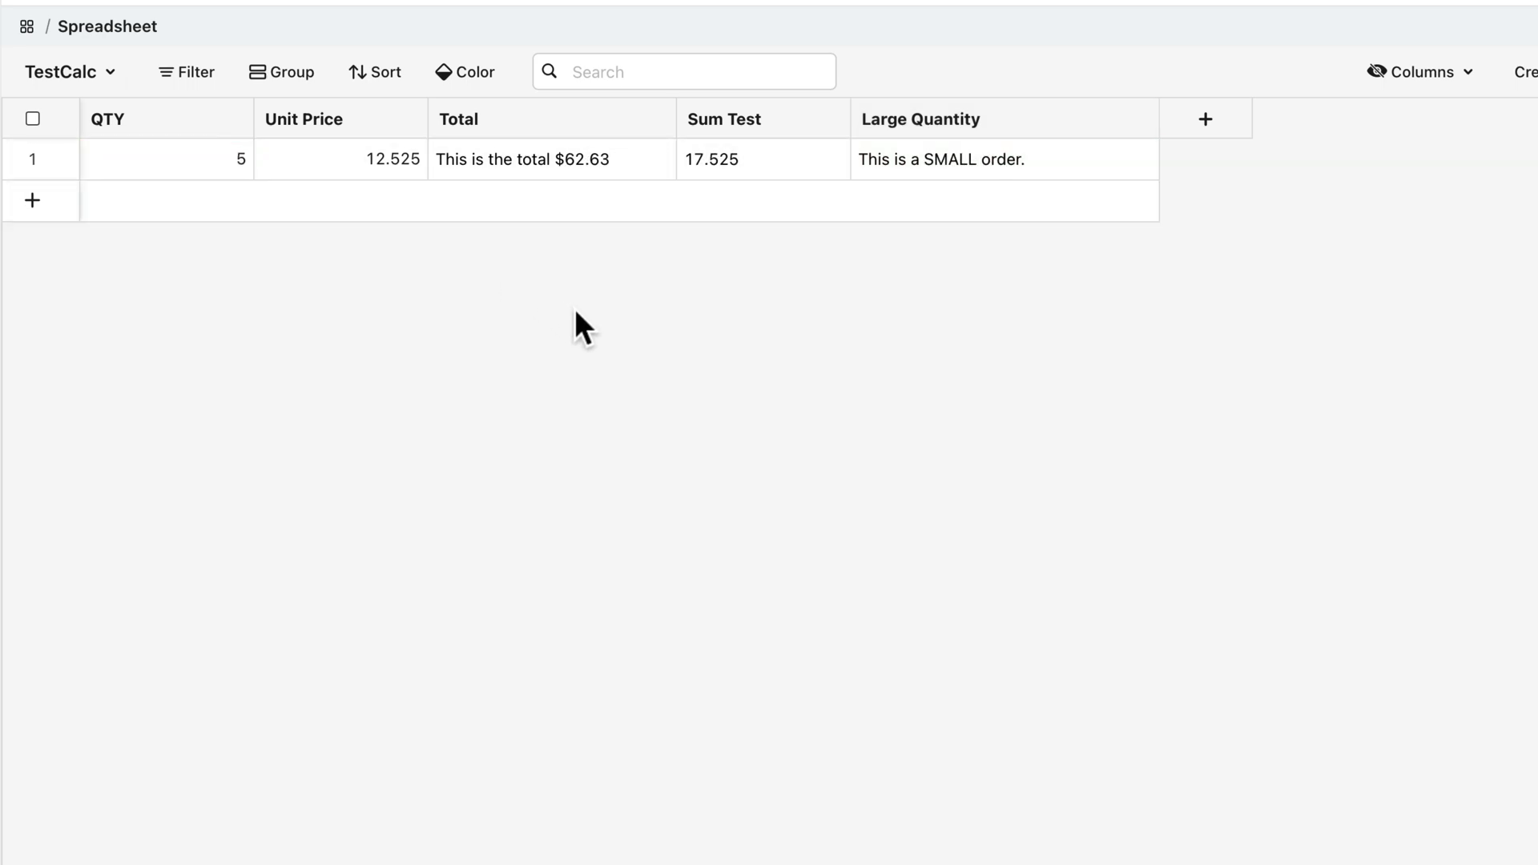
Step: Add a '// This is a comment' line above the Large Quantity formula and save
{"action": "left_click", "coordinate": [942, 117]}
{"action": "left_click", "coordinate": [1045, 469]}
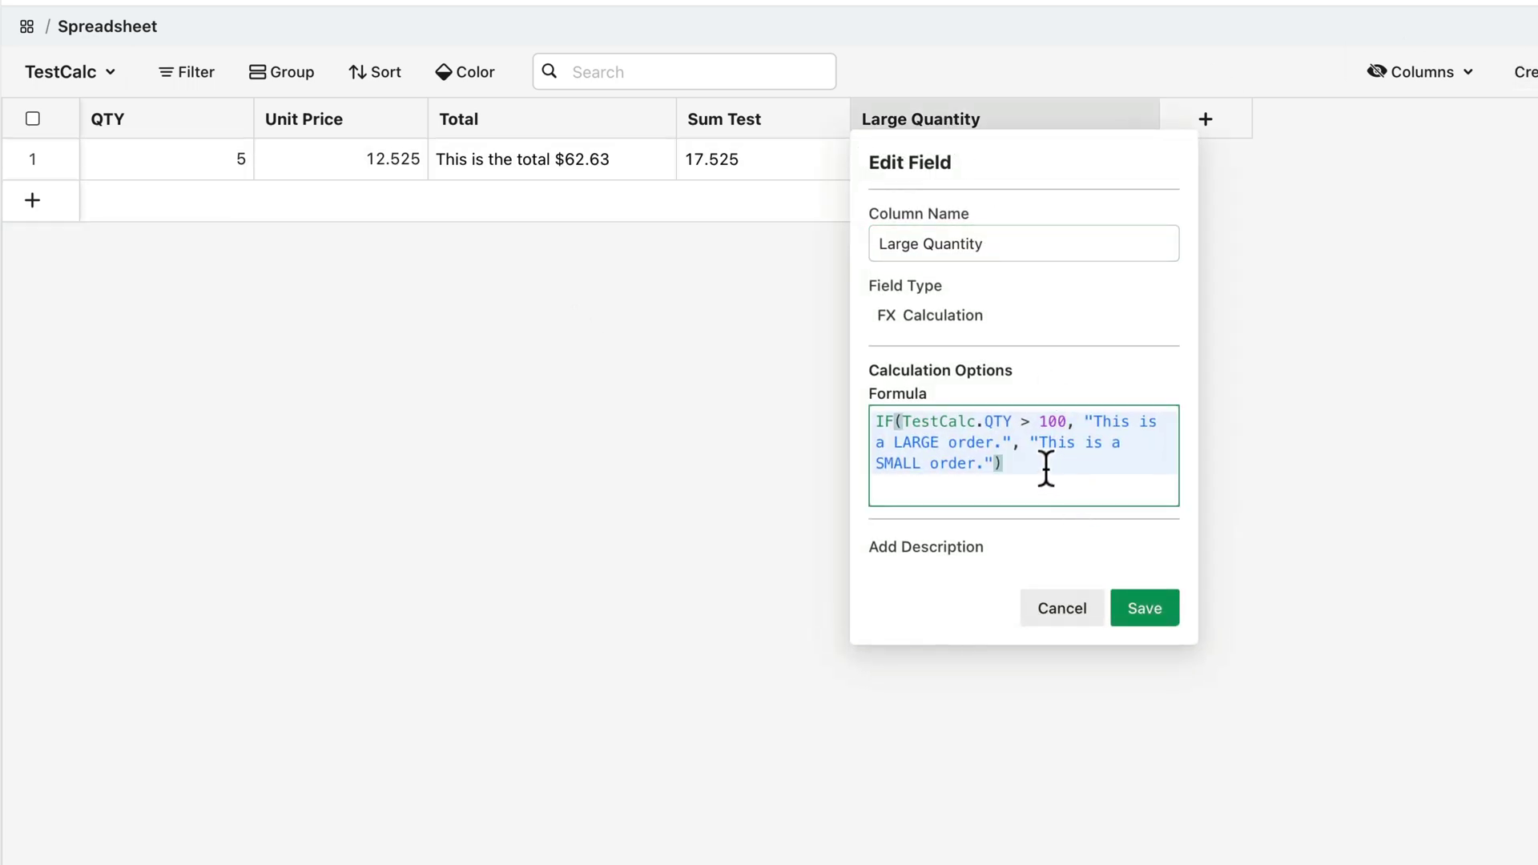
{"action": "left_click", "coordinate": [875, 421]}
{"action": "key", "text": "ctrl+a"}
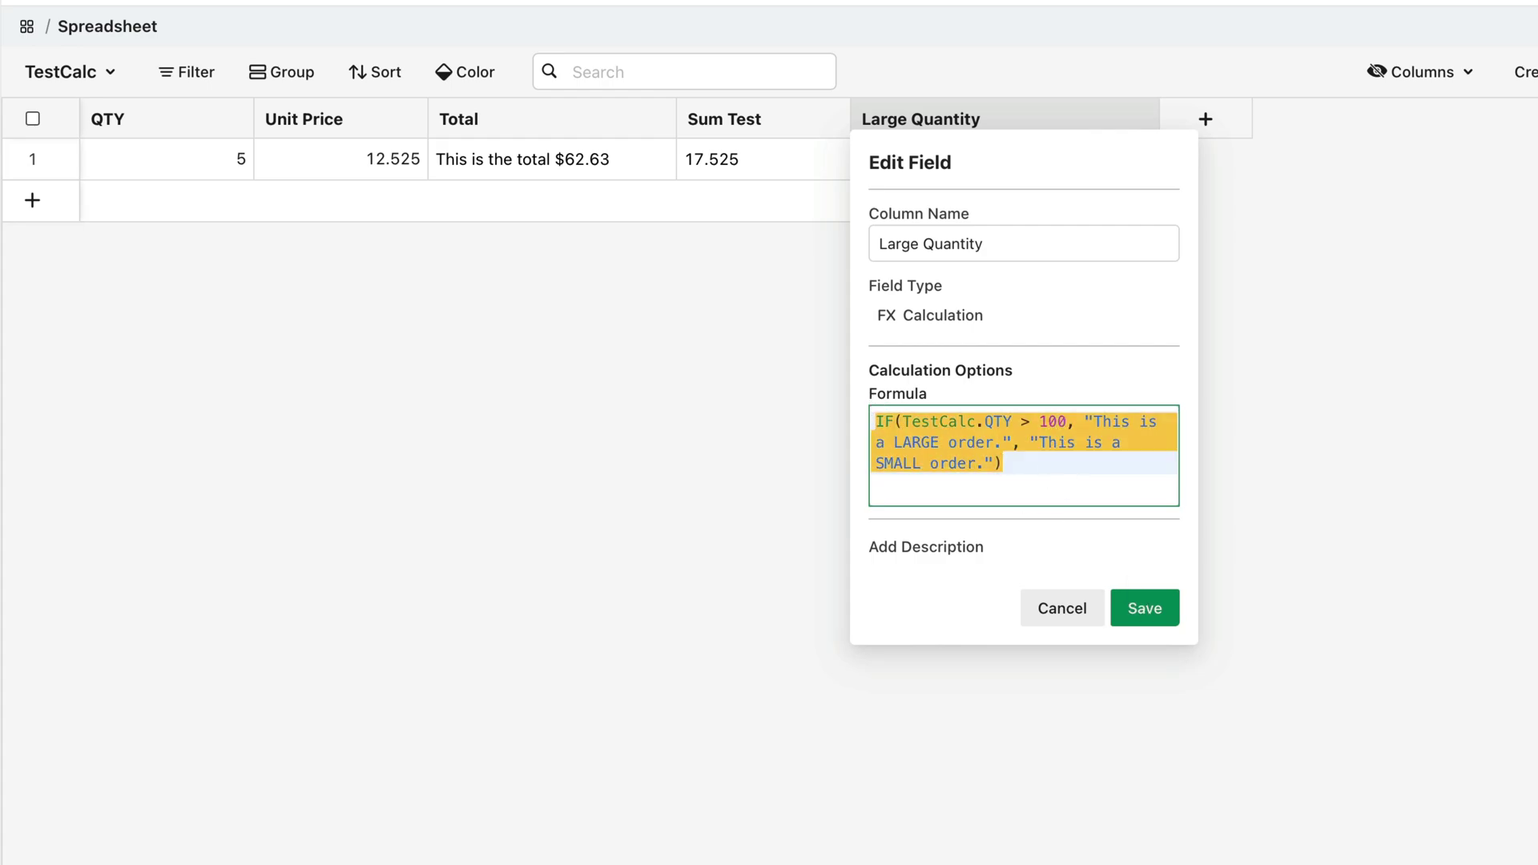
{"action": "left_click", "coordinate": [876, 422]}
{"action": "type", "text": "// This is a c"}
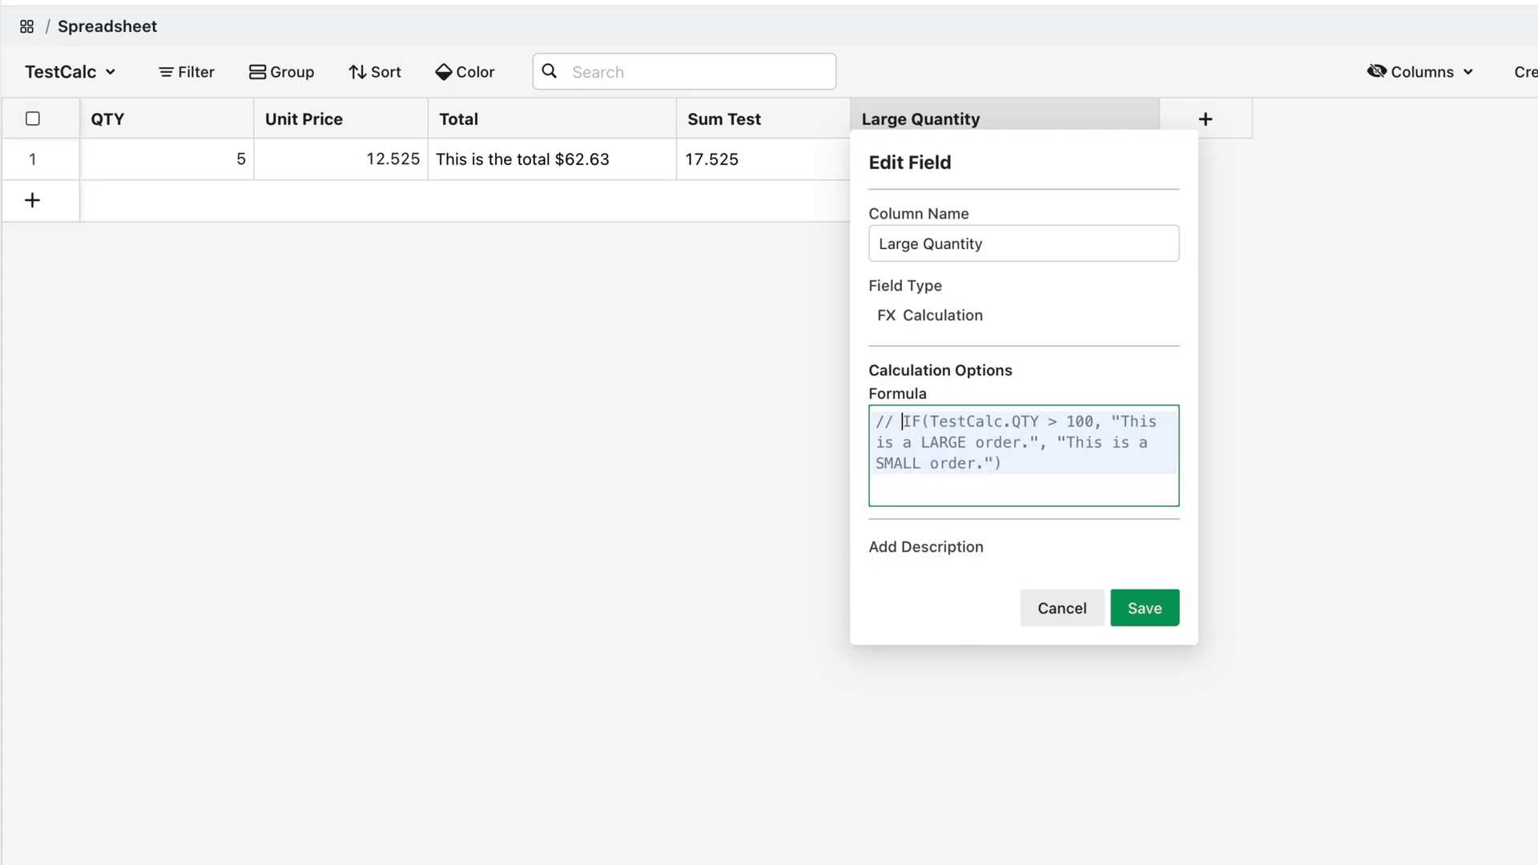
{"action": "type", "text": "omment"}
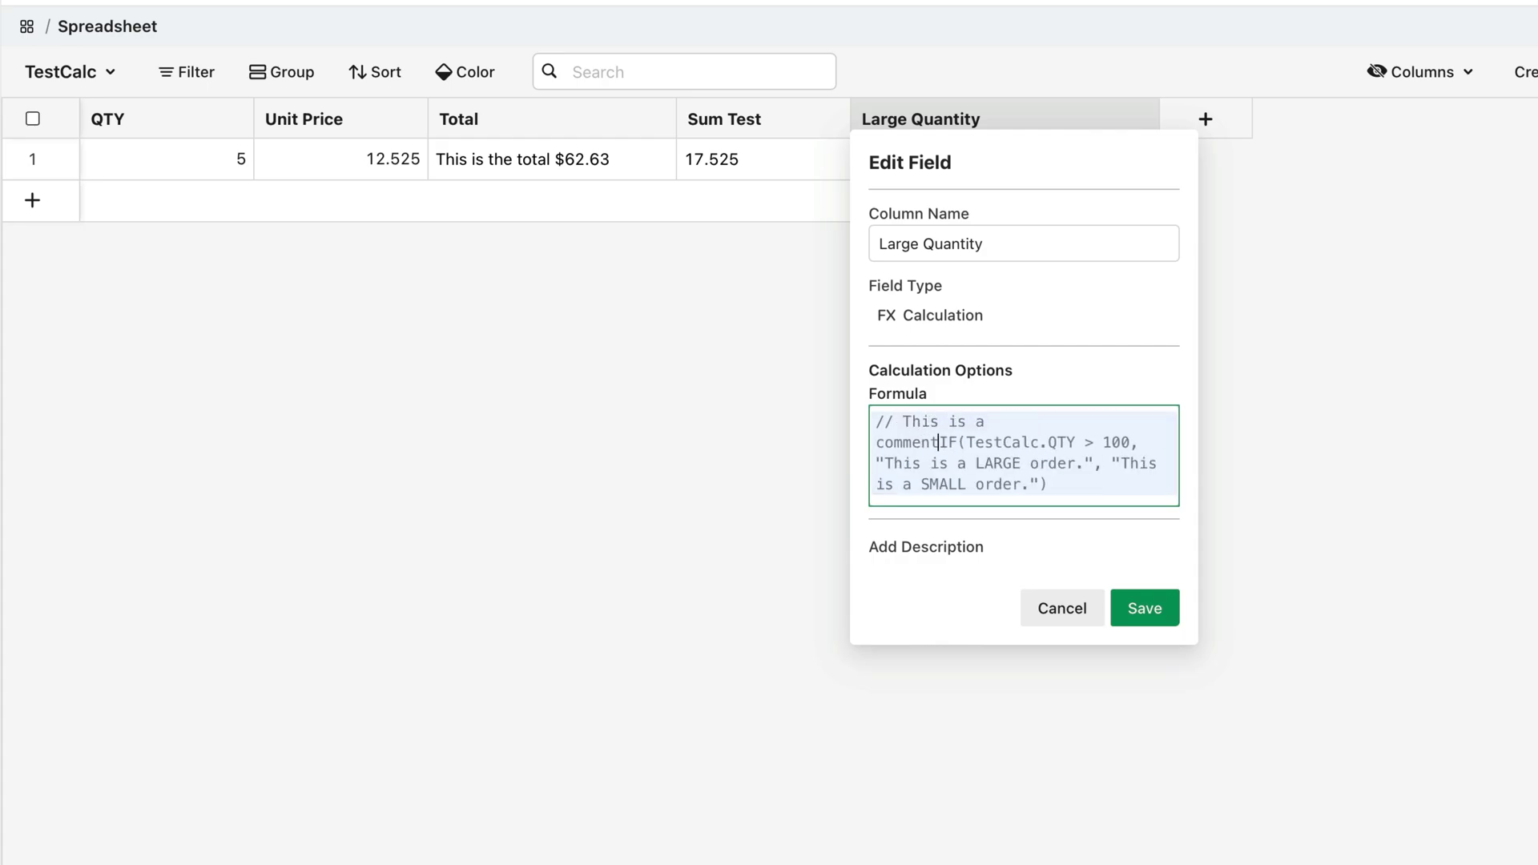
{"action": "key", "text": "Return"}
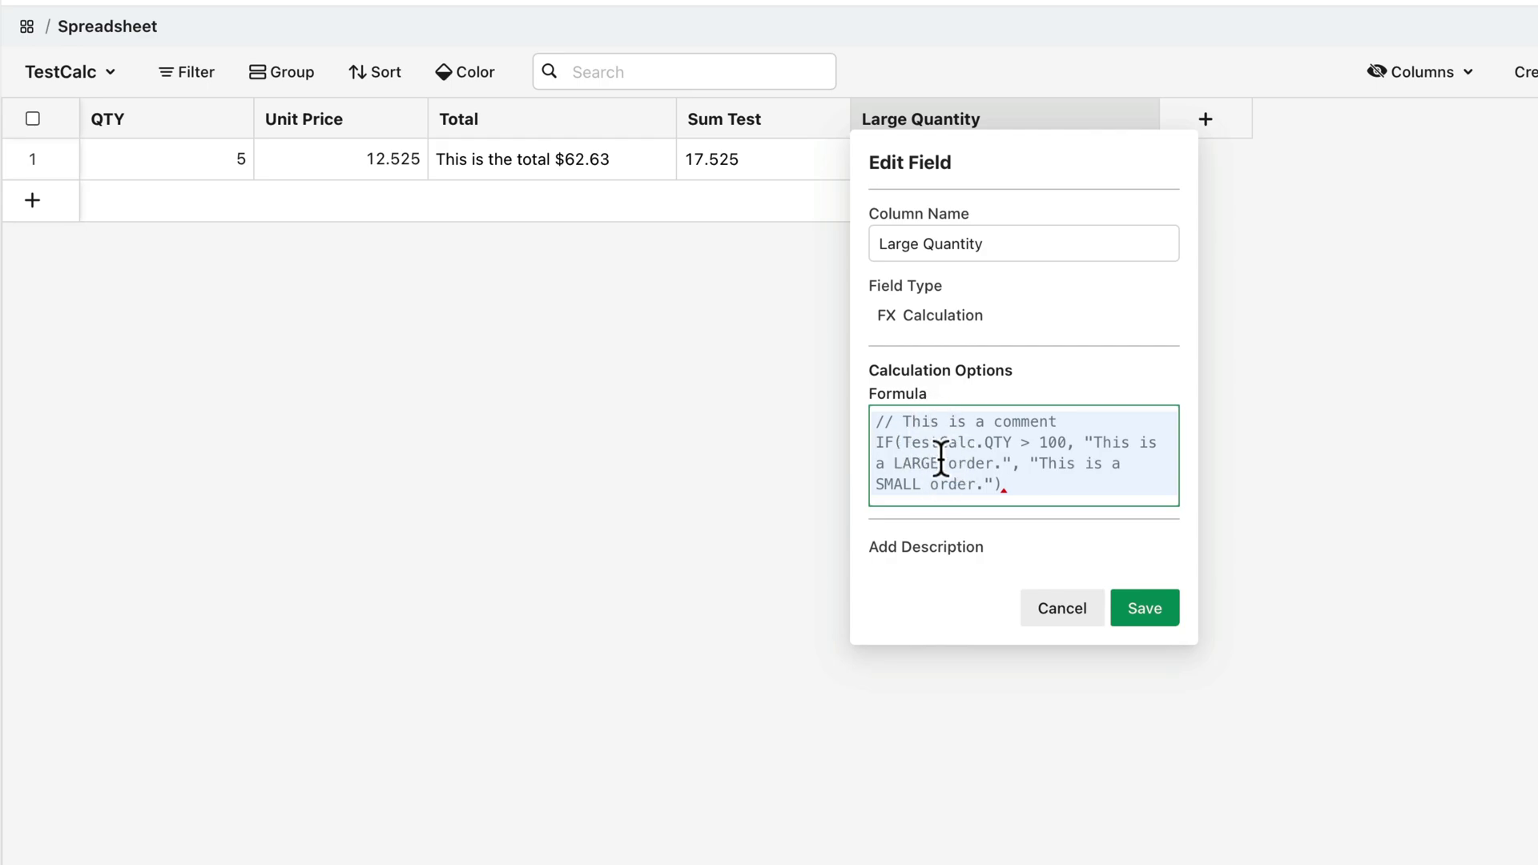
{"action": "left_click", "coordinate": [1142, 610]}
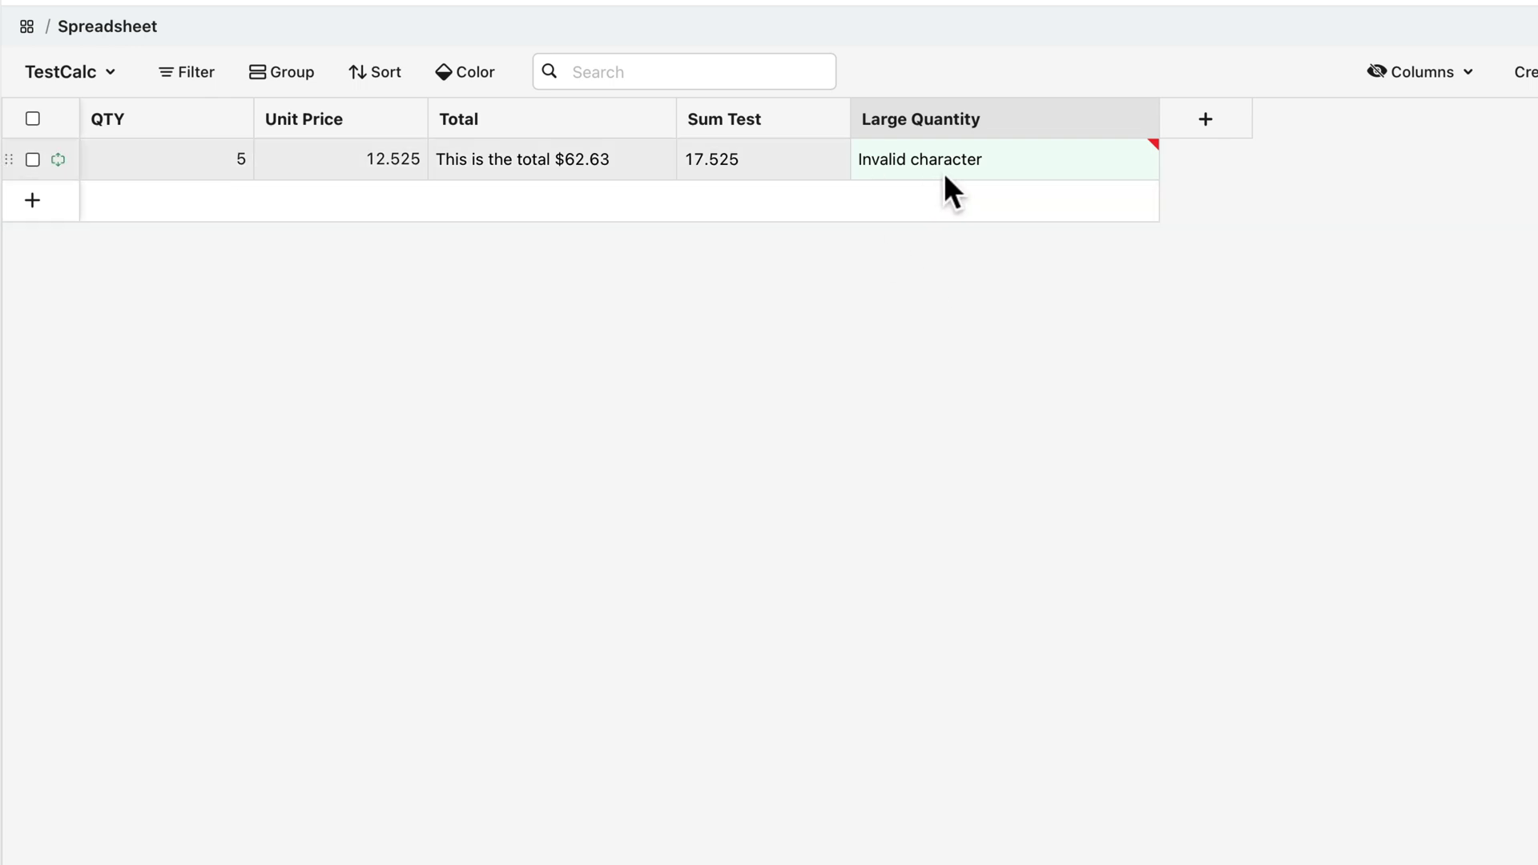
Step: Move the comment to the end as '// This is a comment.' and save
{"action": "left_click", "coordinate": [934, 119]}
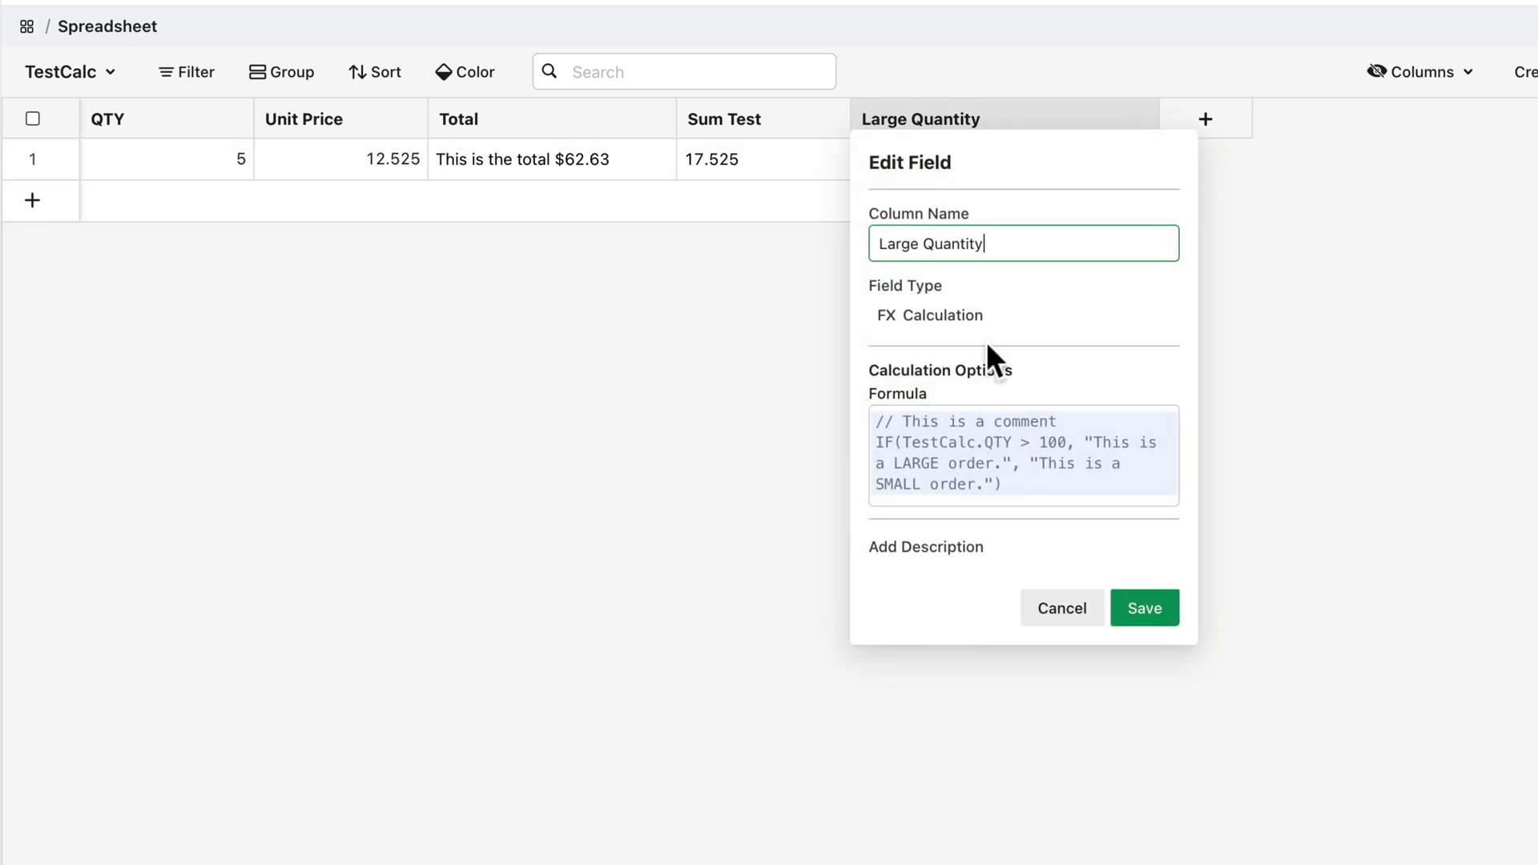
{"action": "left_click", "coordinate": [1031, 464]}
{"action": "left_click_drag", "start_coordinate": [1068, 419], "coordinate": [844, 399]}
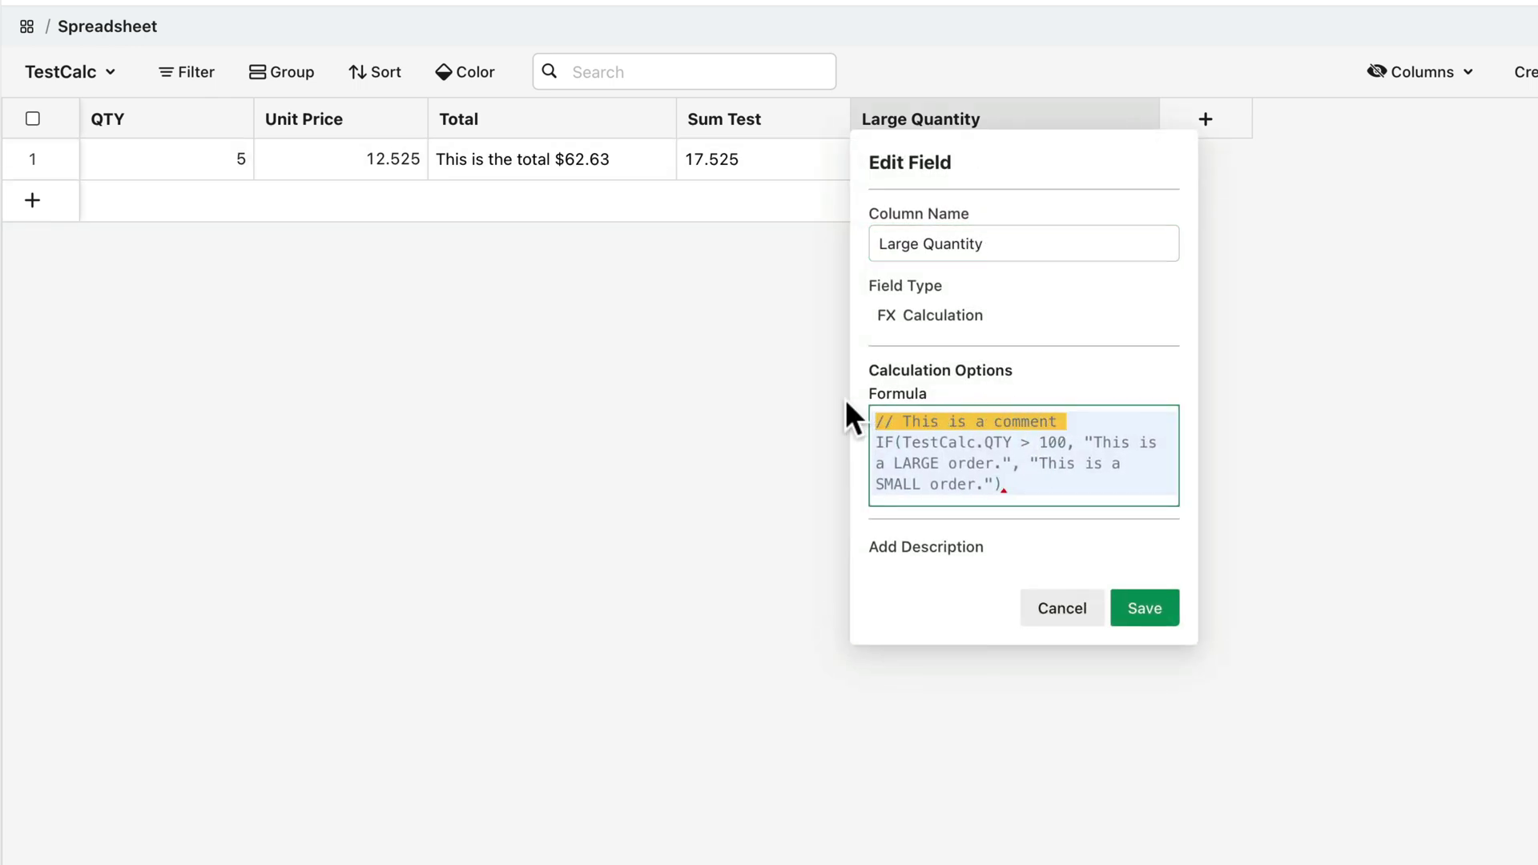
{"action": "key", "text": "BackSpace"}
{"action": "key", "text": "Down"}
{"action": "key", "text": "Down"}
{"action": "key", "text": "End"}
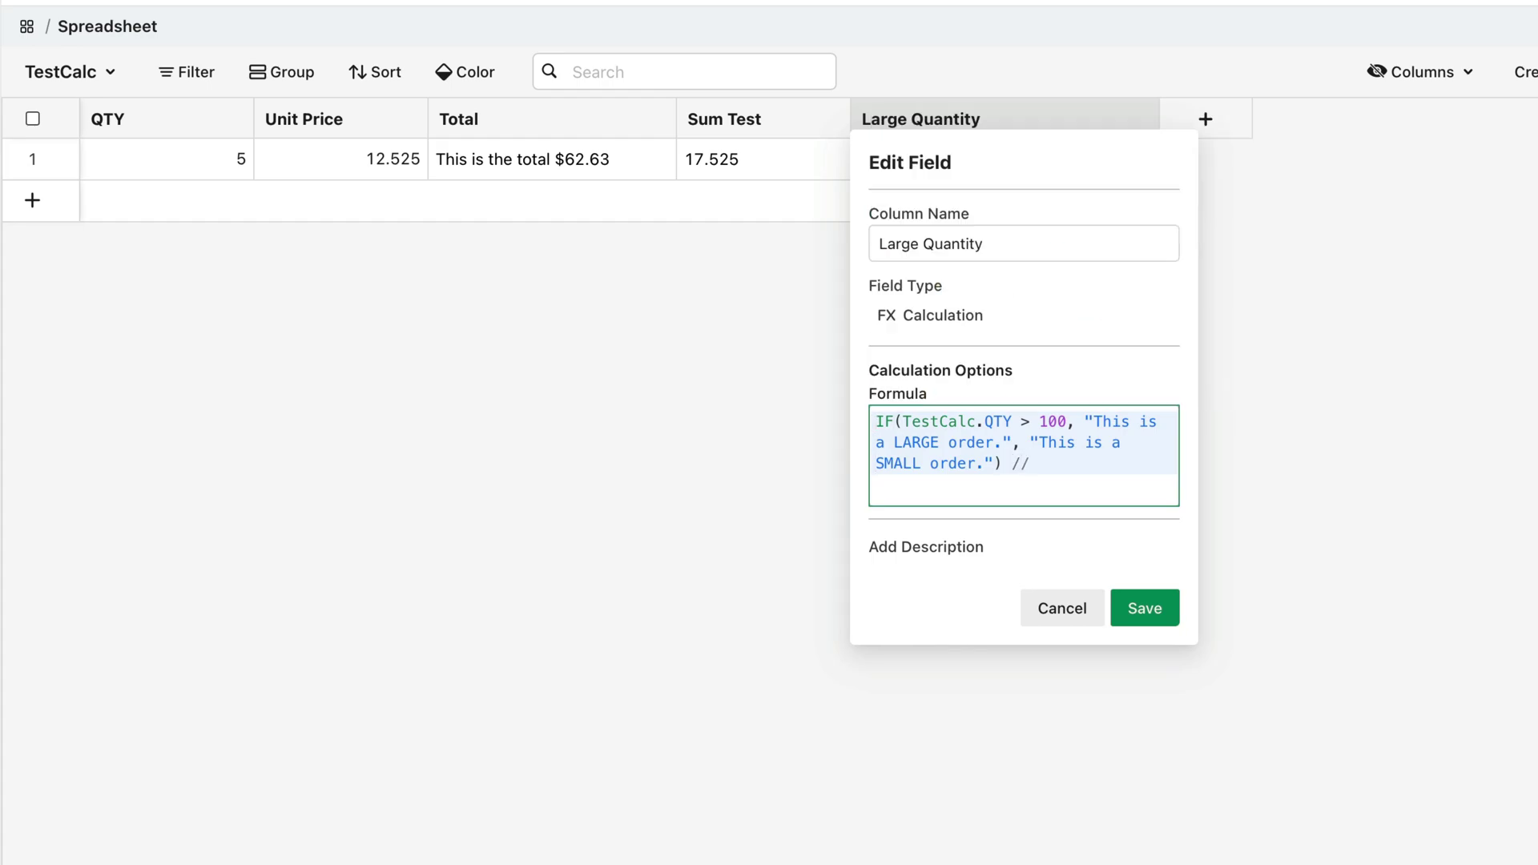
{"action": "type", "text": "// This is a comment."}
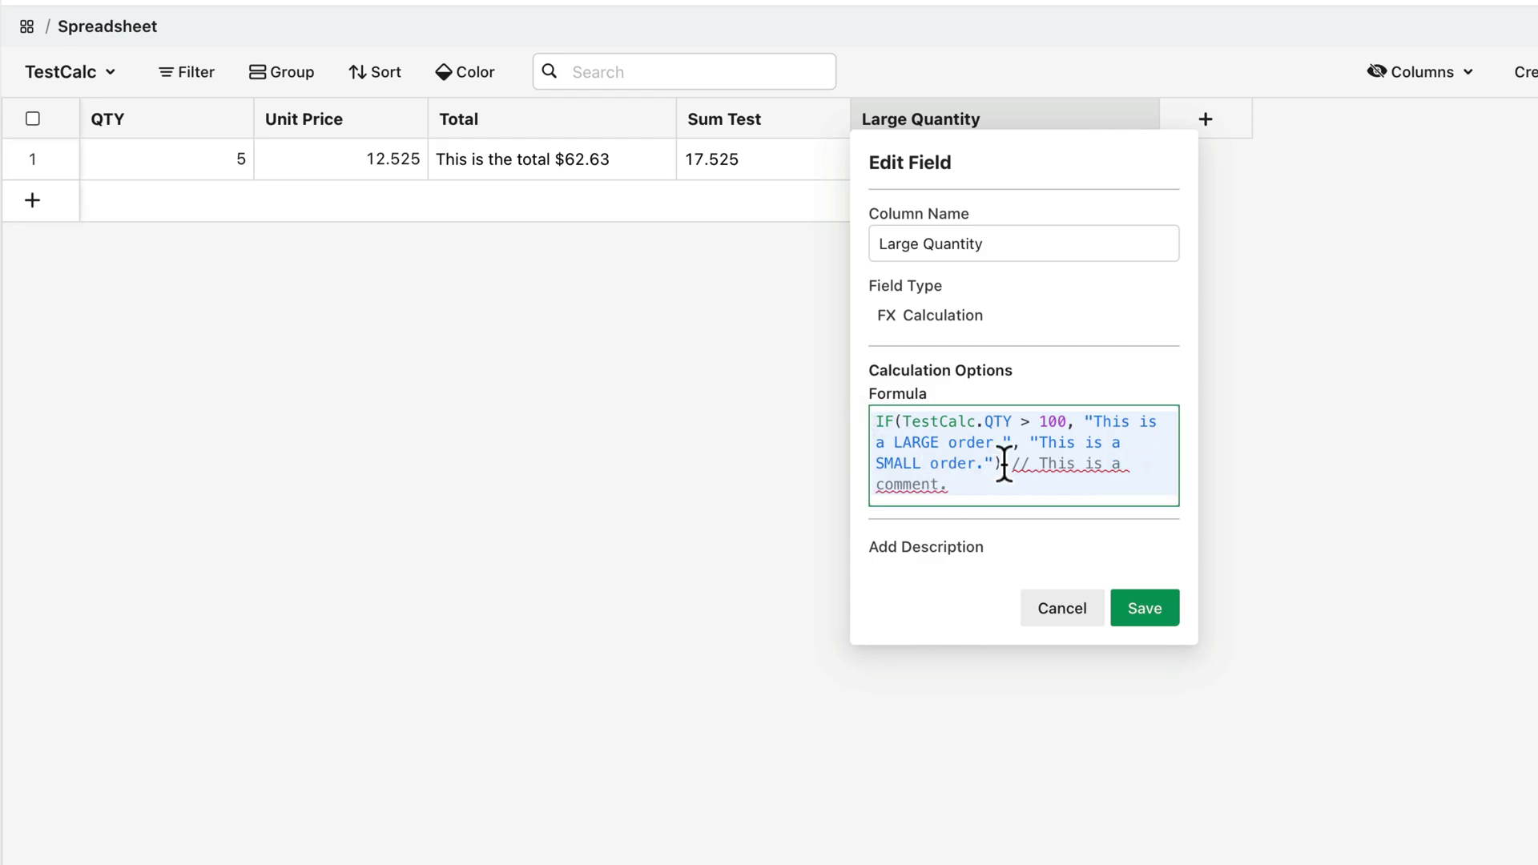
{"action": "left_click", "coordinate": [1144, 613]}
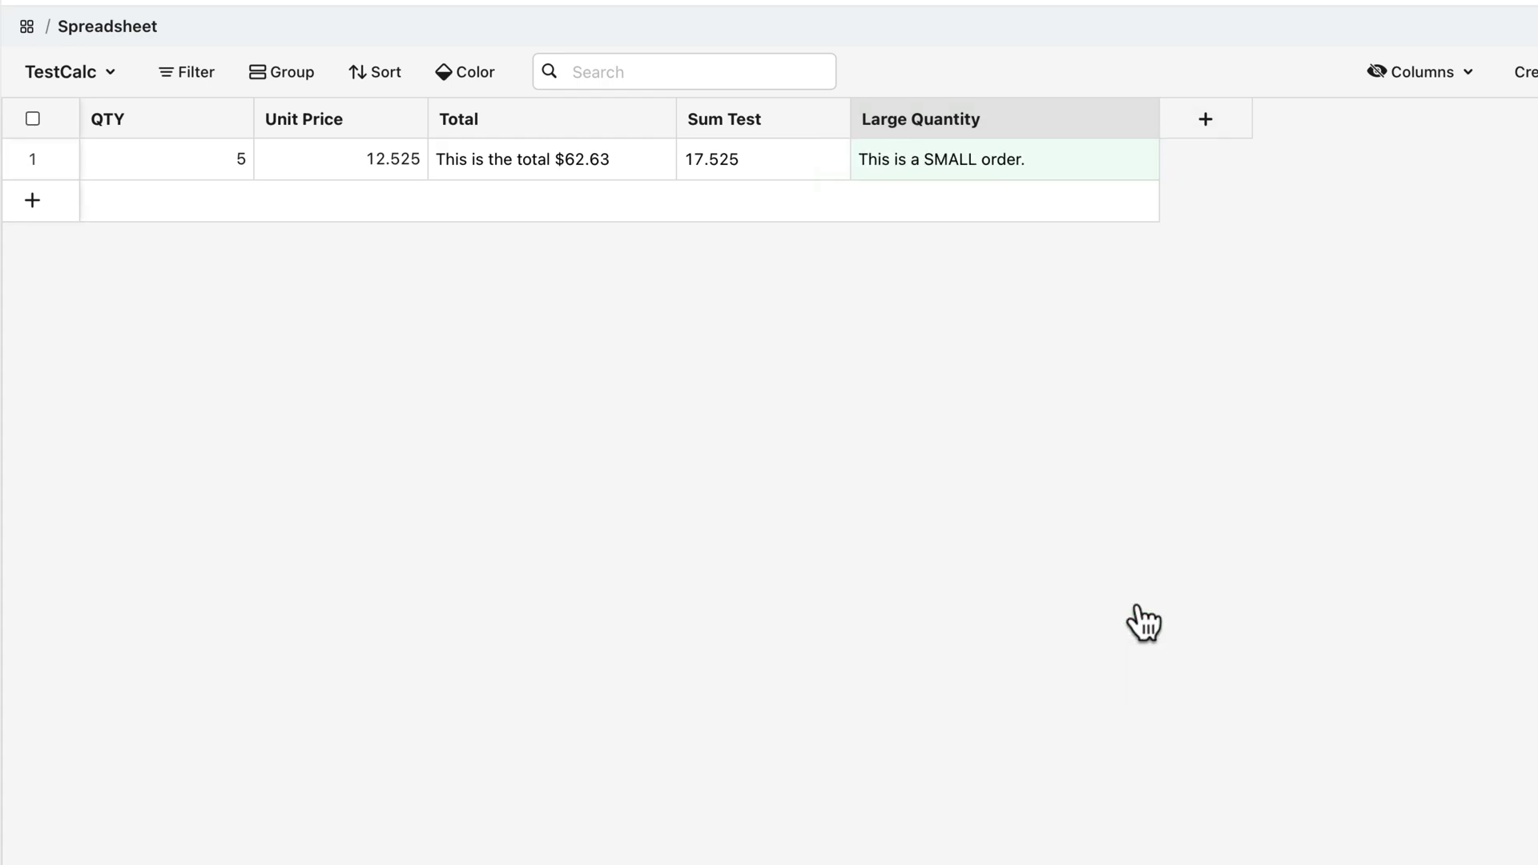
Step: Reopen the Large Quantity formula and save it again
{"action": "left_click", "coordinate": [936, 118]}
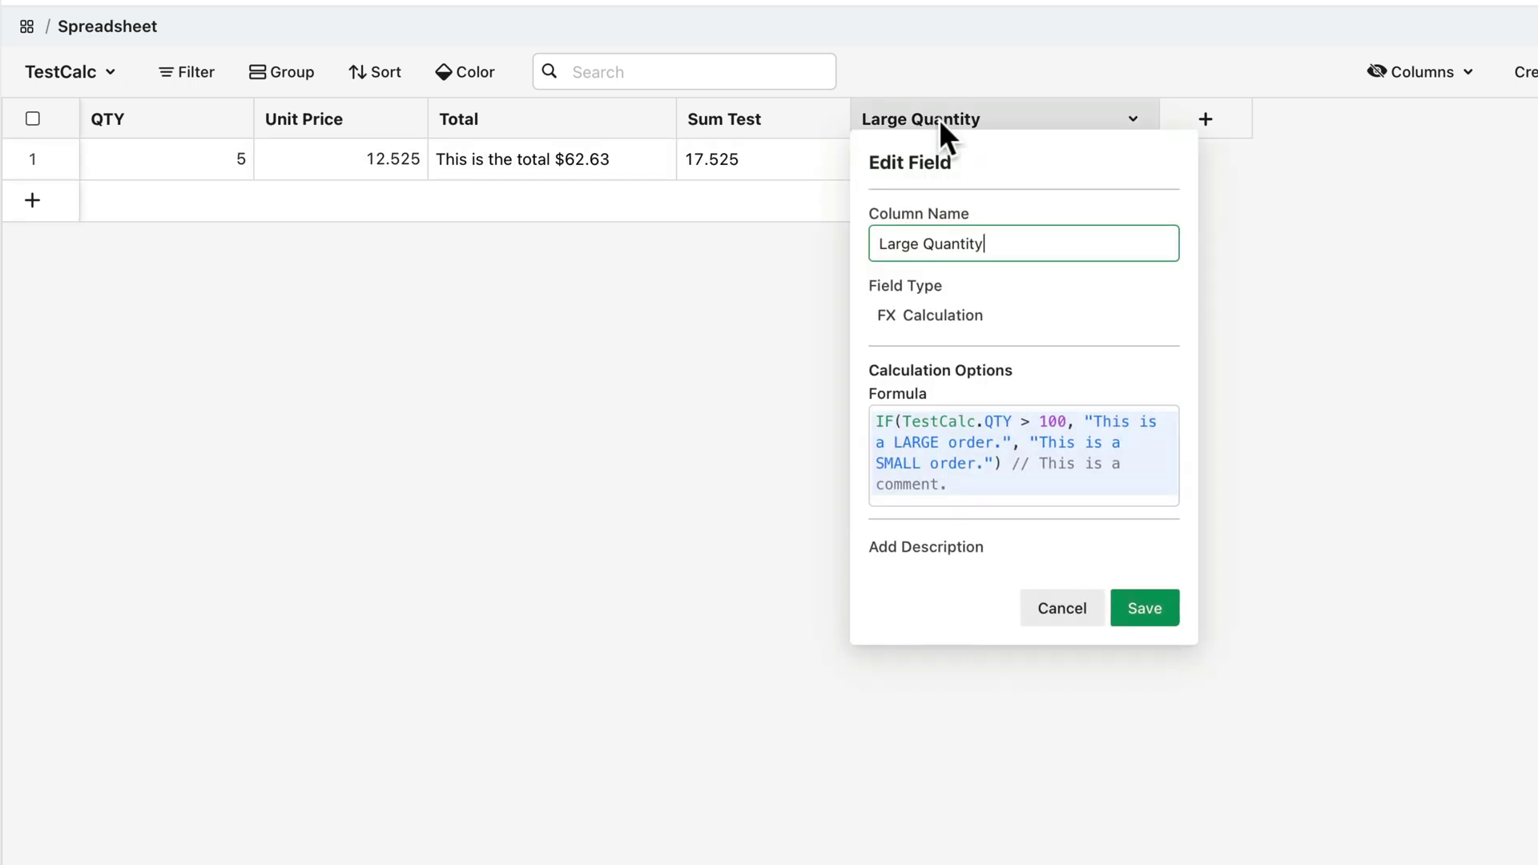
{"action": "left_click", "coordinate": [1044, 499]}
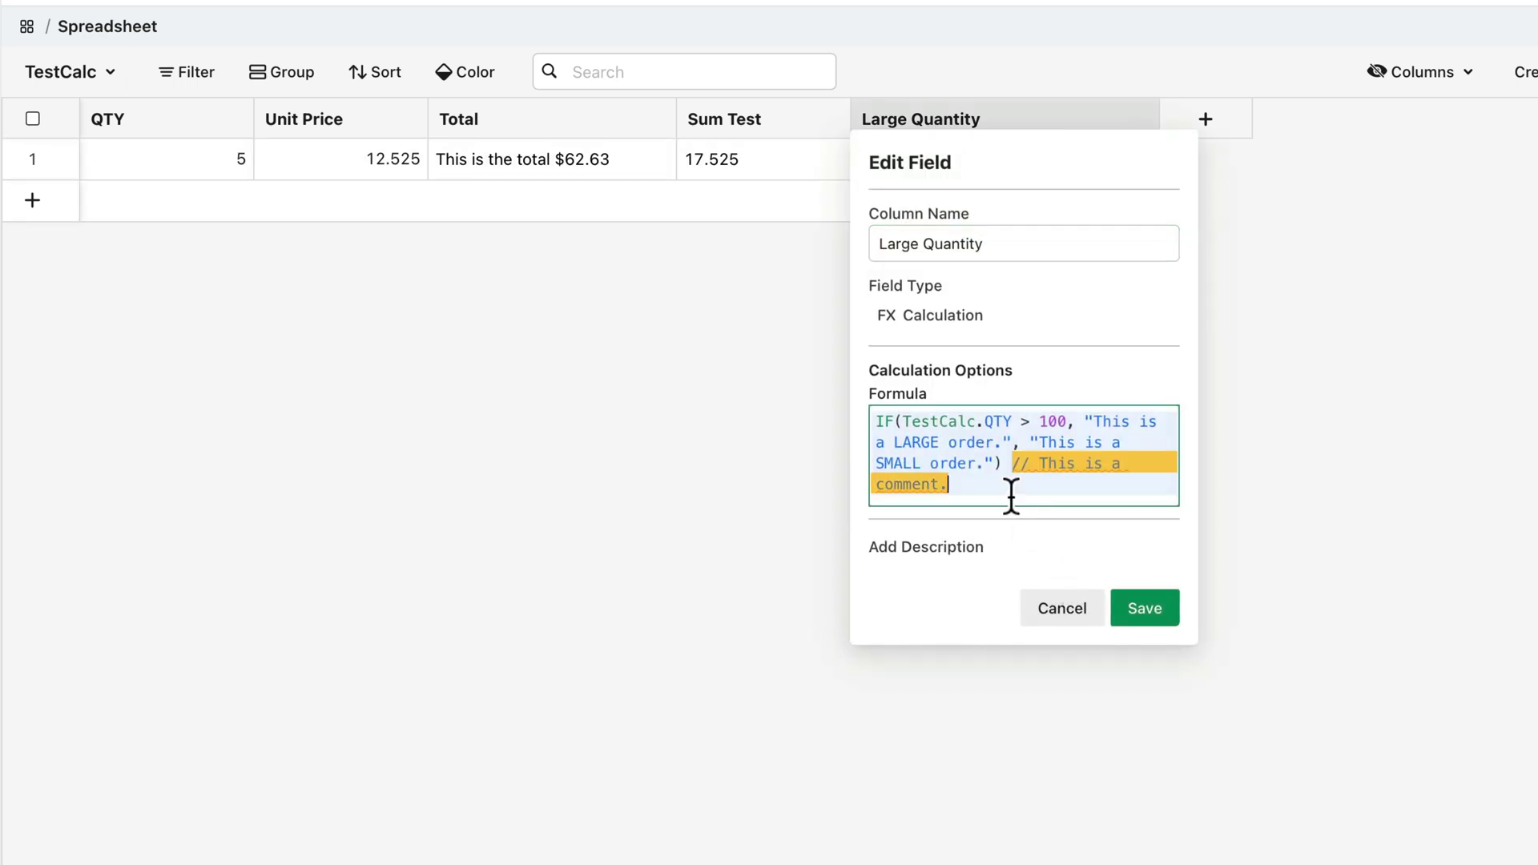
{"action": "mouse_move", "coordinate": [1013, 485]}
{"action": "left_click", "coordinate": [1143, 609]}
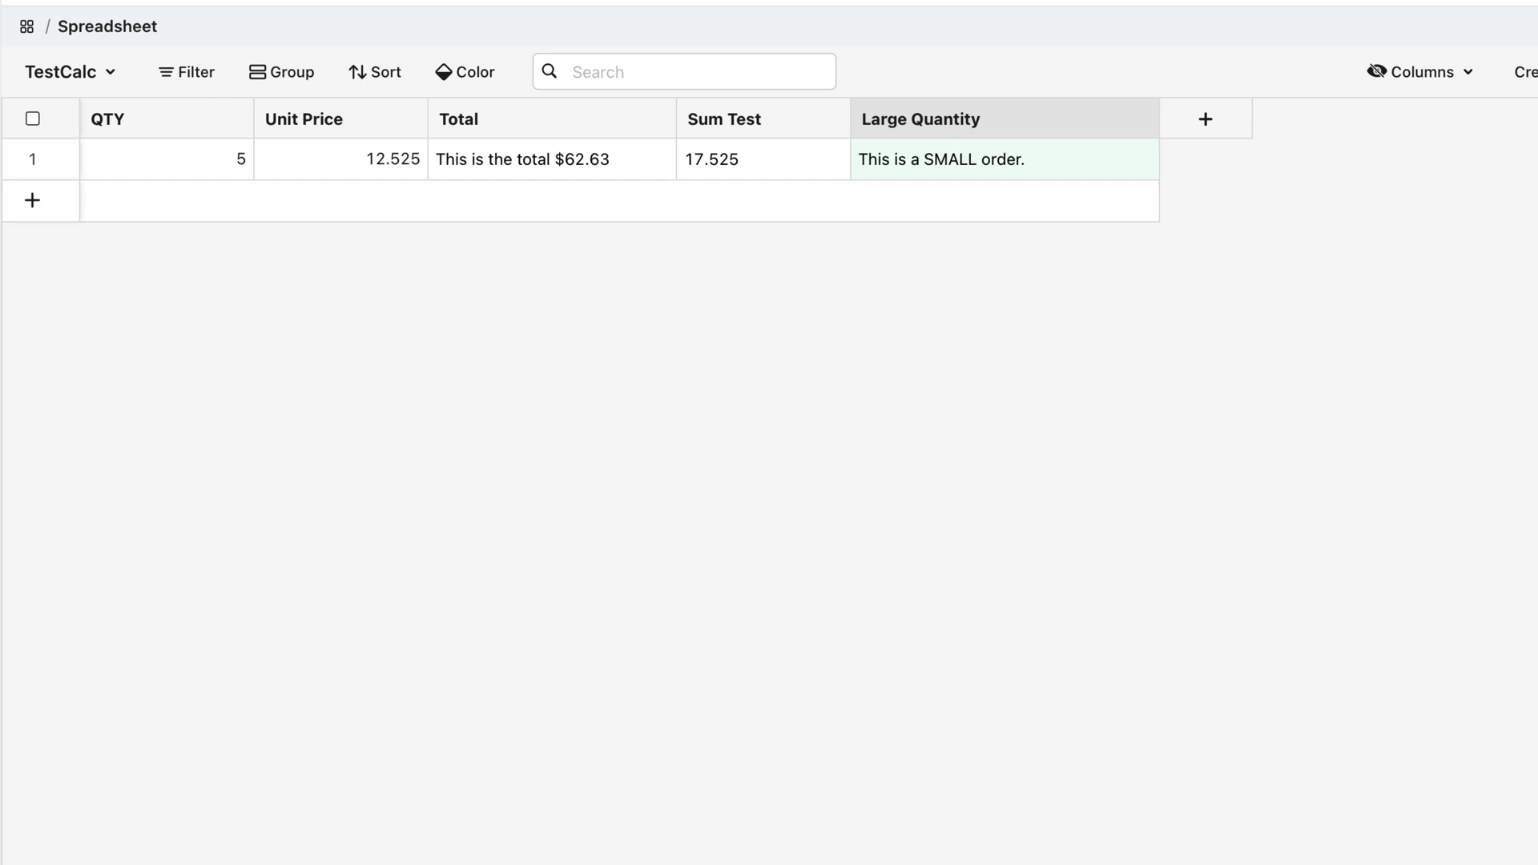
{"action": "left_click", "coordinate": [57, 159]}
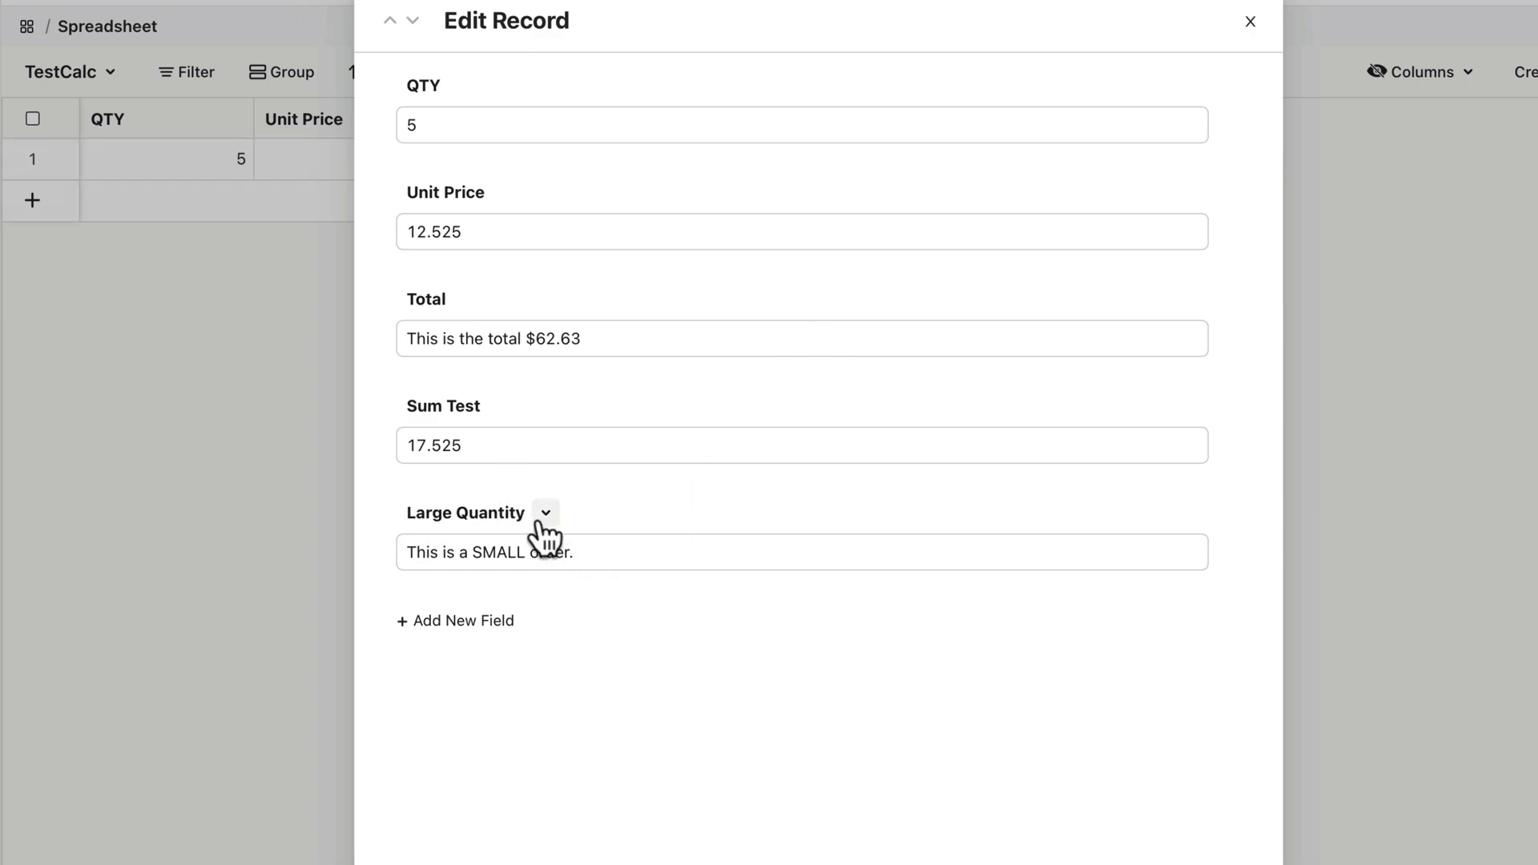
{"action": "left_click", "coordinate": [546, 514]}
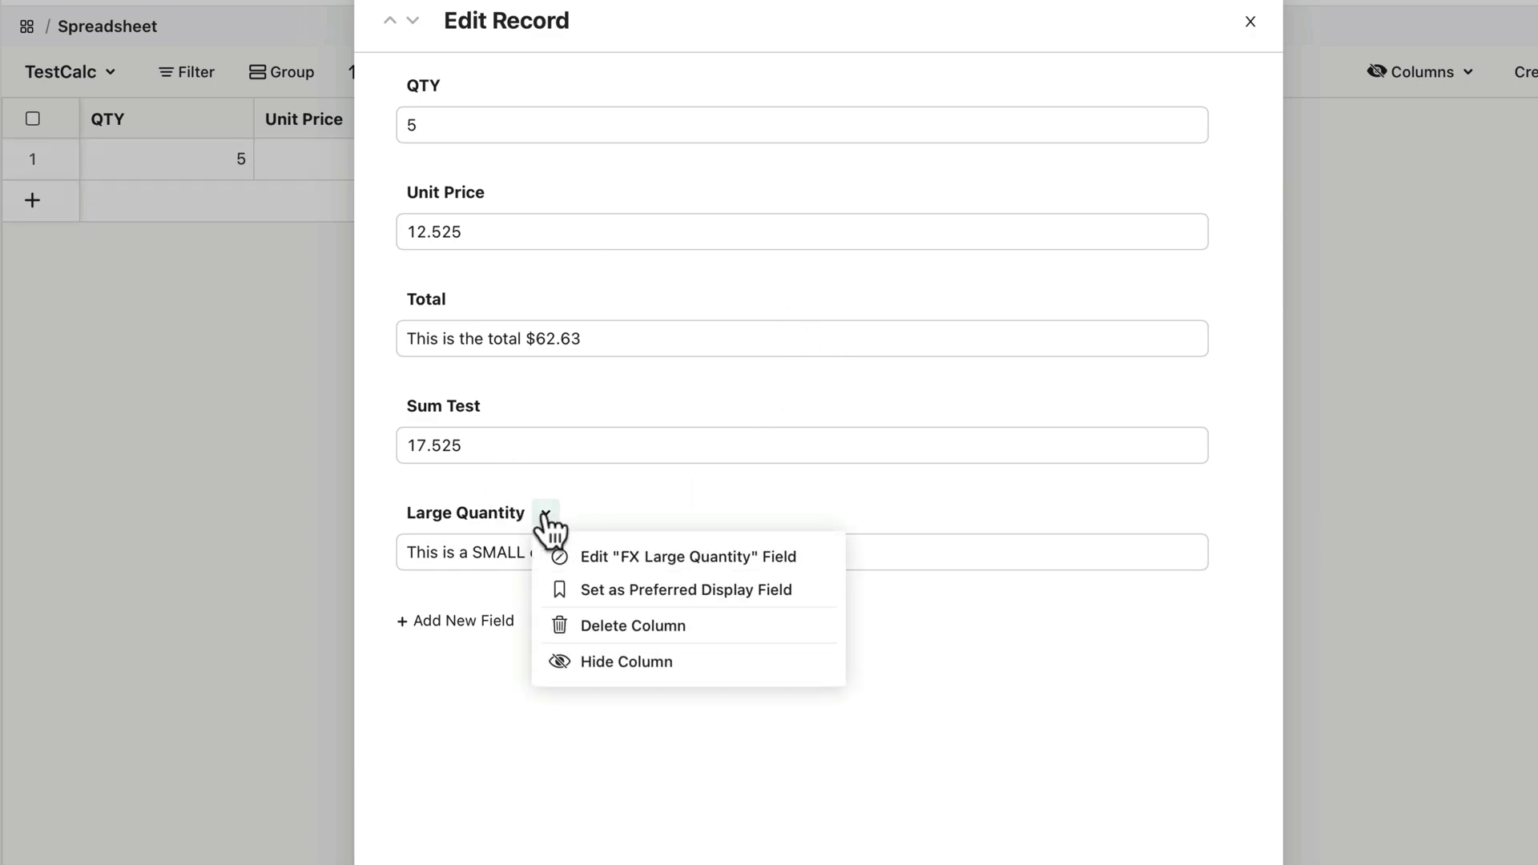
{"action": "left_click", "coordinate": [597, 561]}
{"action": "left_click", "coordinate": [708, 561]}
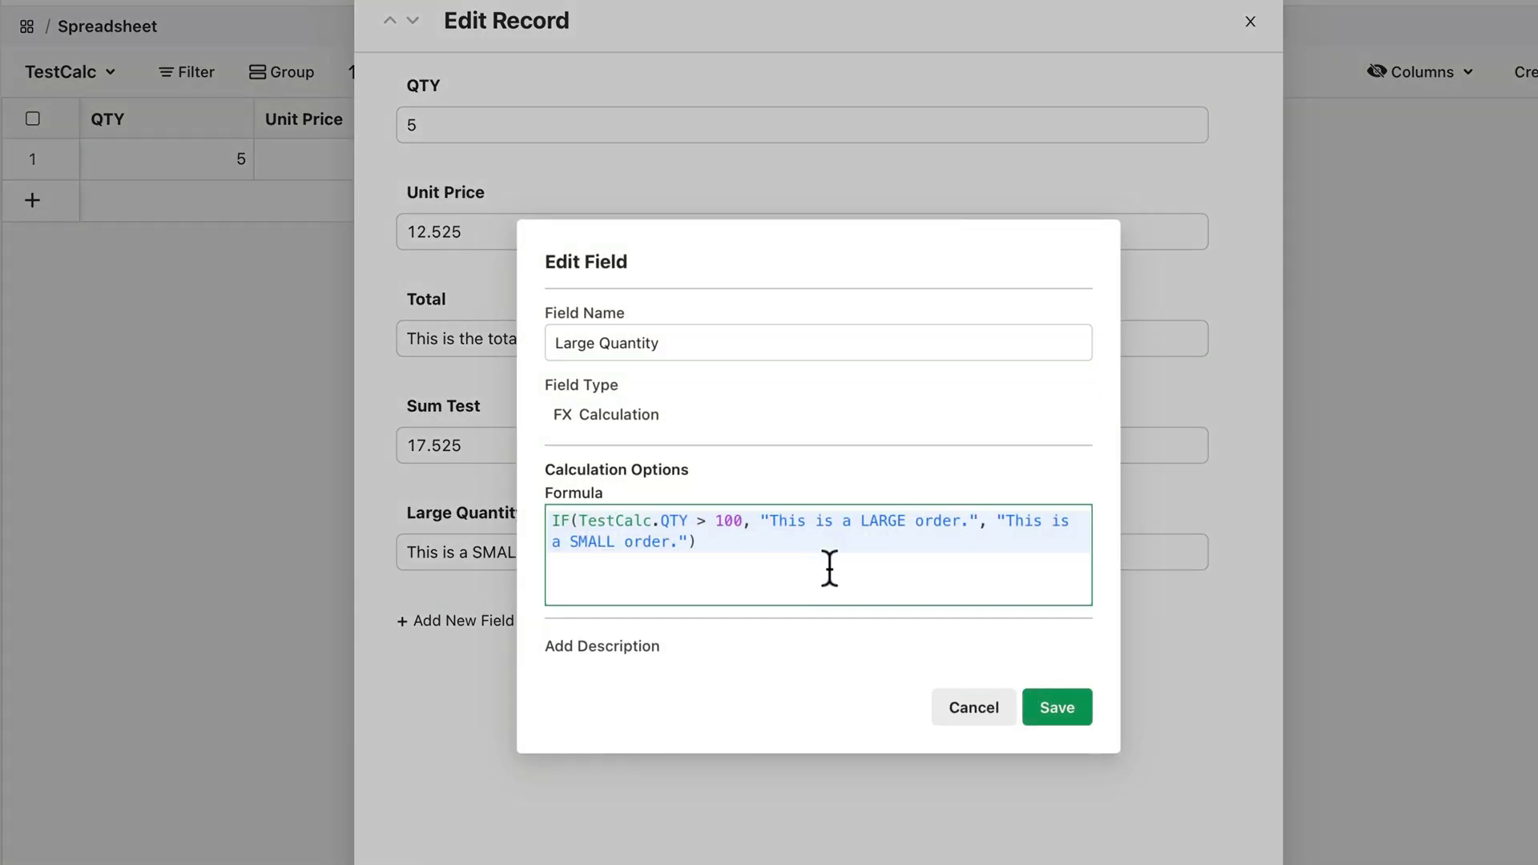
{"action": "left_click", "coordinate": [976, 710]}
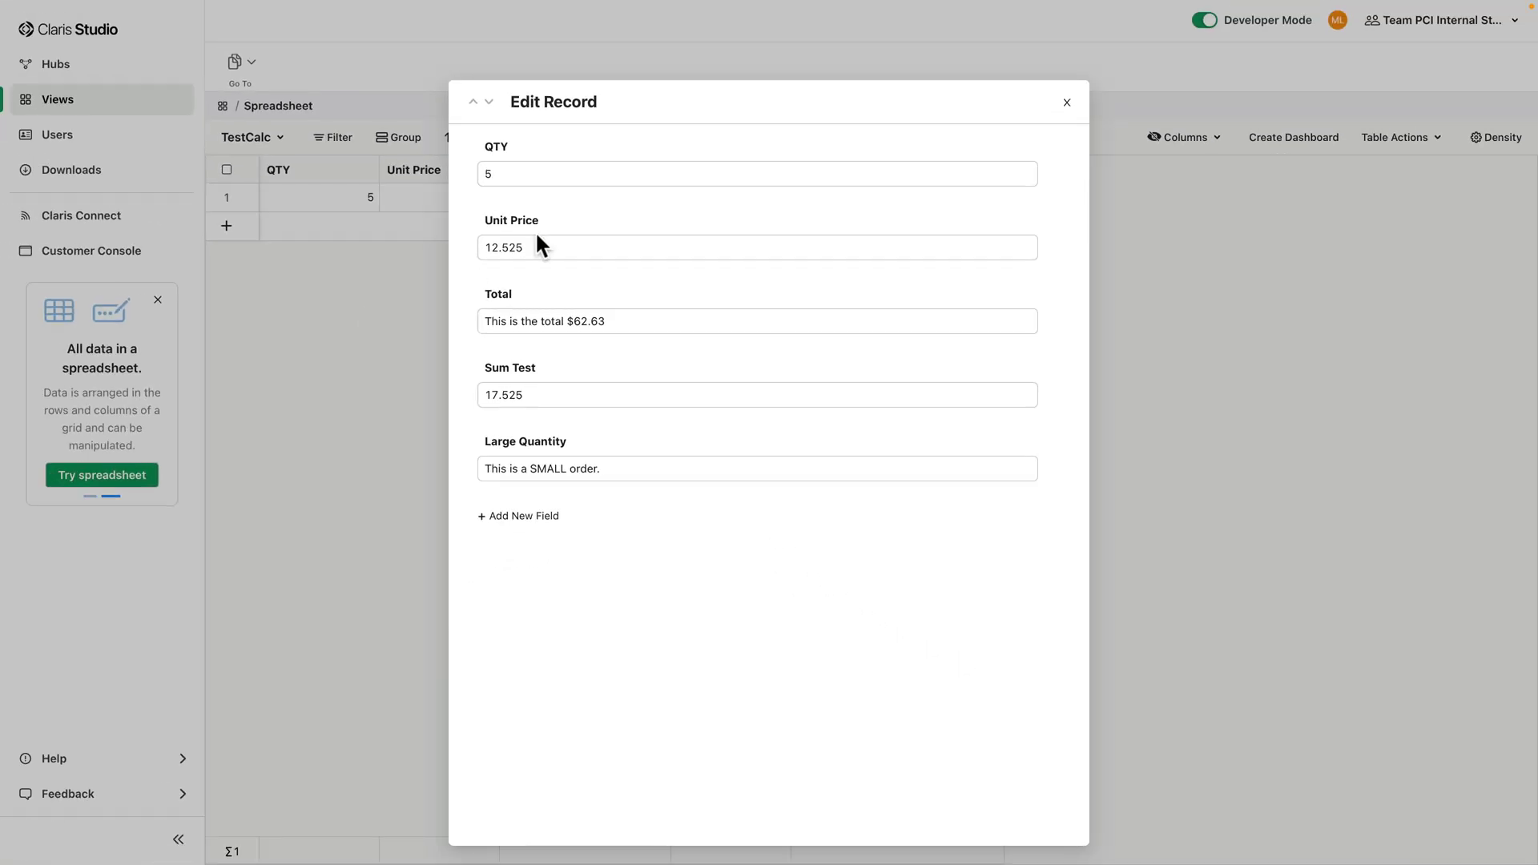
Step: Close the expanded record and create a Form view from the Spreadsheet, opening its Start Page
{"action": "left_click", "coordinate": [1067, 105]}
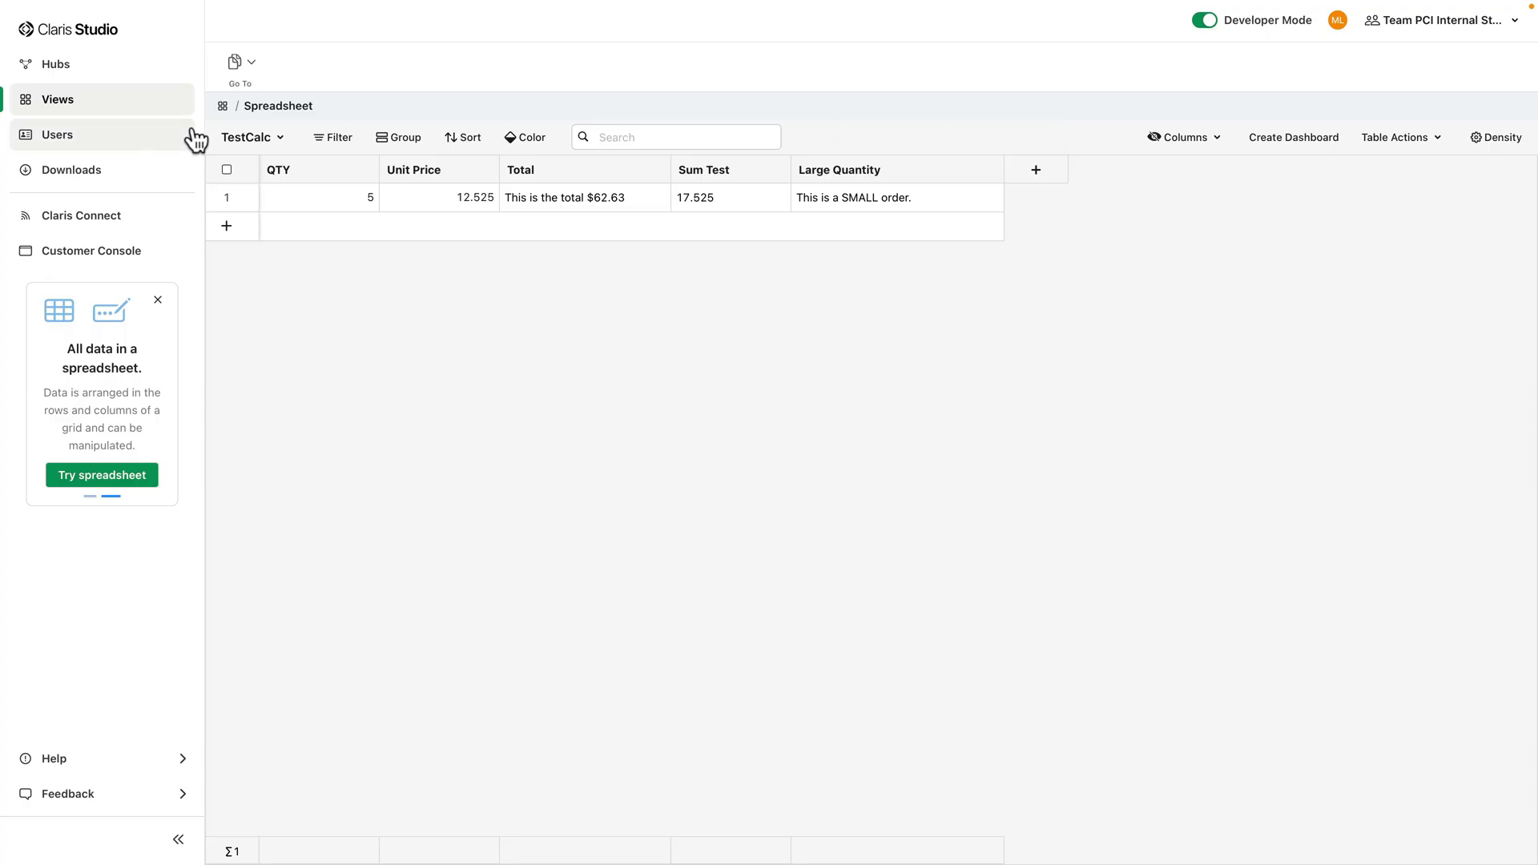
{"action": "left_click", "coordinate": [224, 108]}
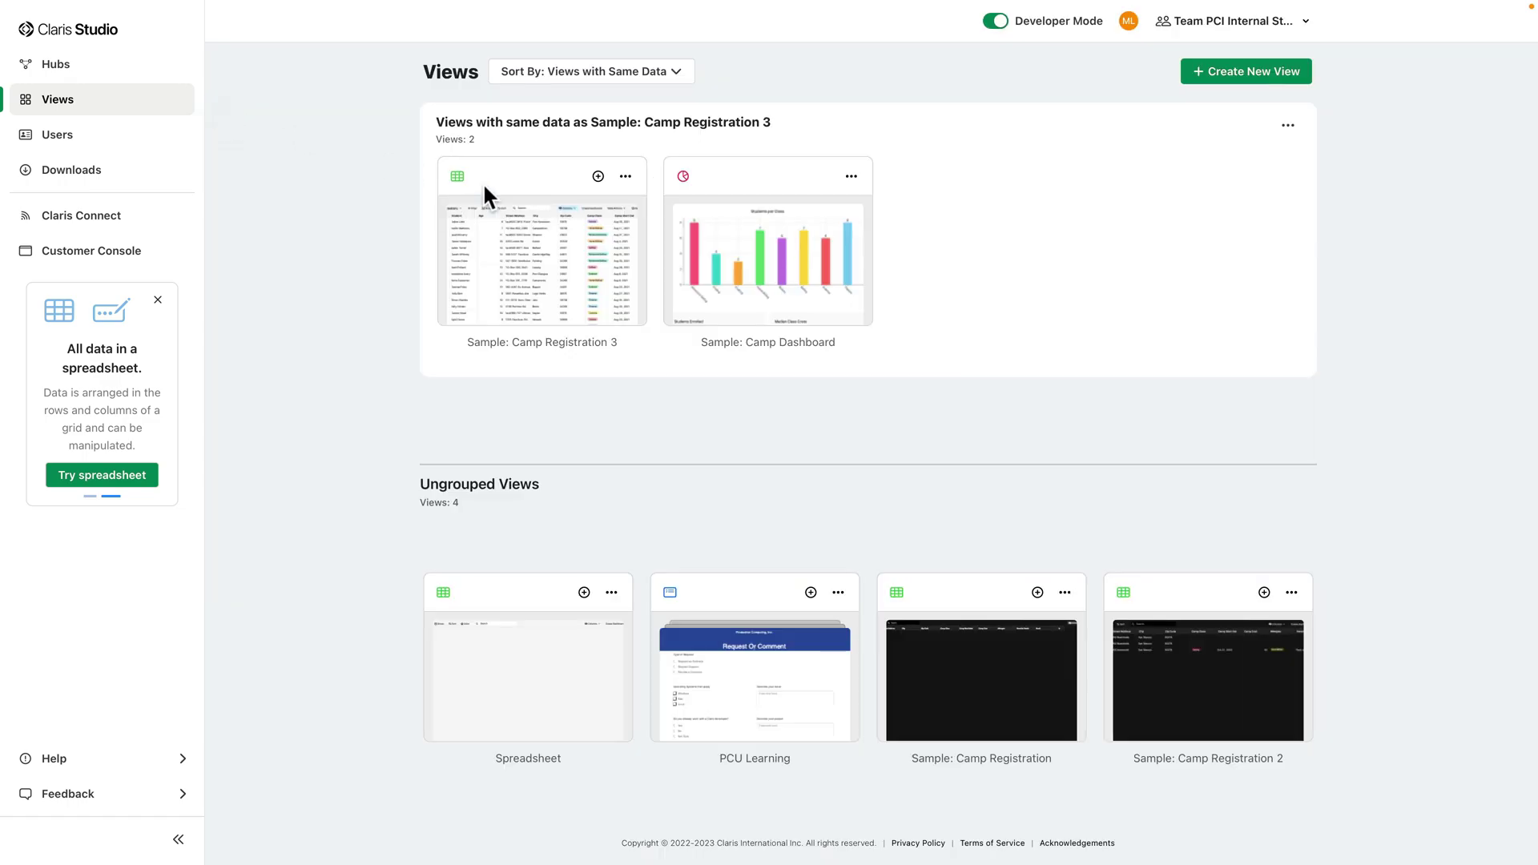
{"action": "left_click", "coordinate": [584, 592]}
{"action": "left_click", "coordinate": [548, 629]}
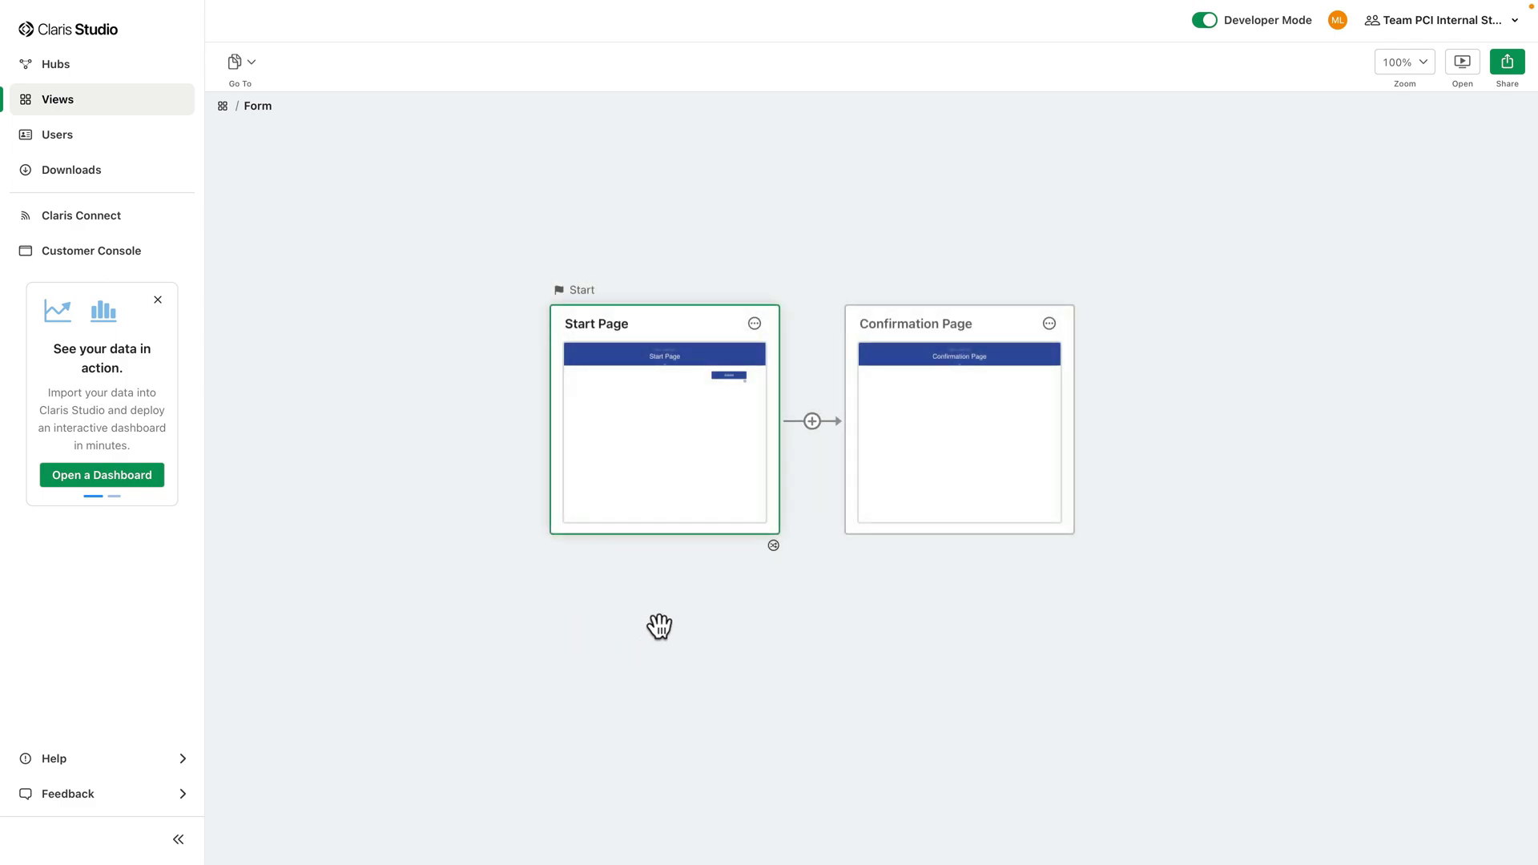
{"action": "left_click", "coordinate": [690, 456]}
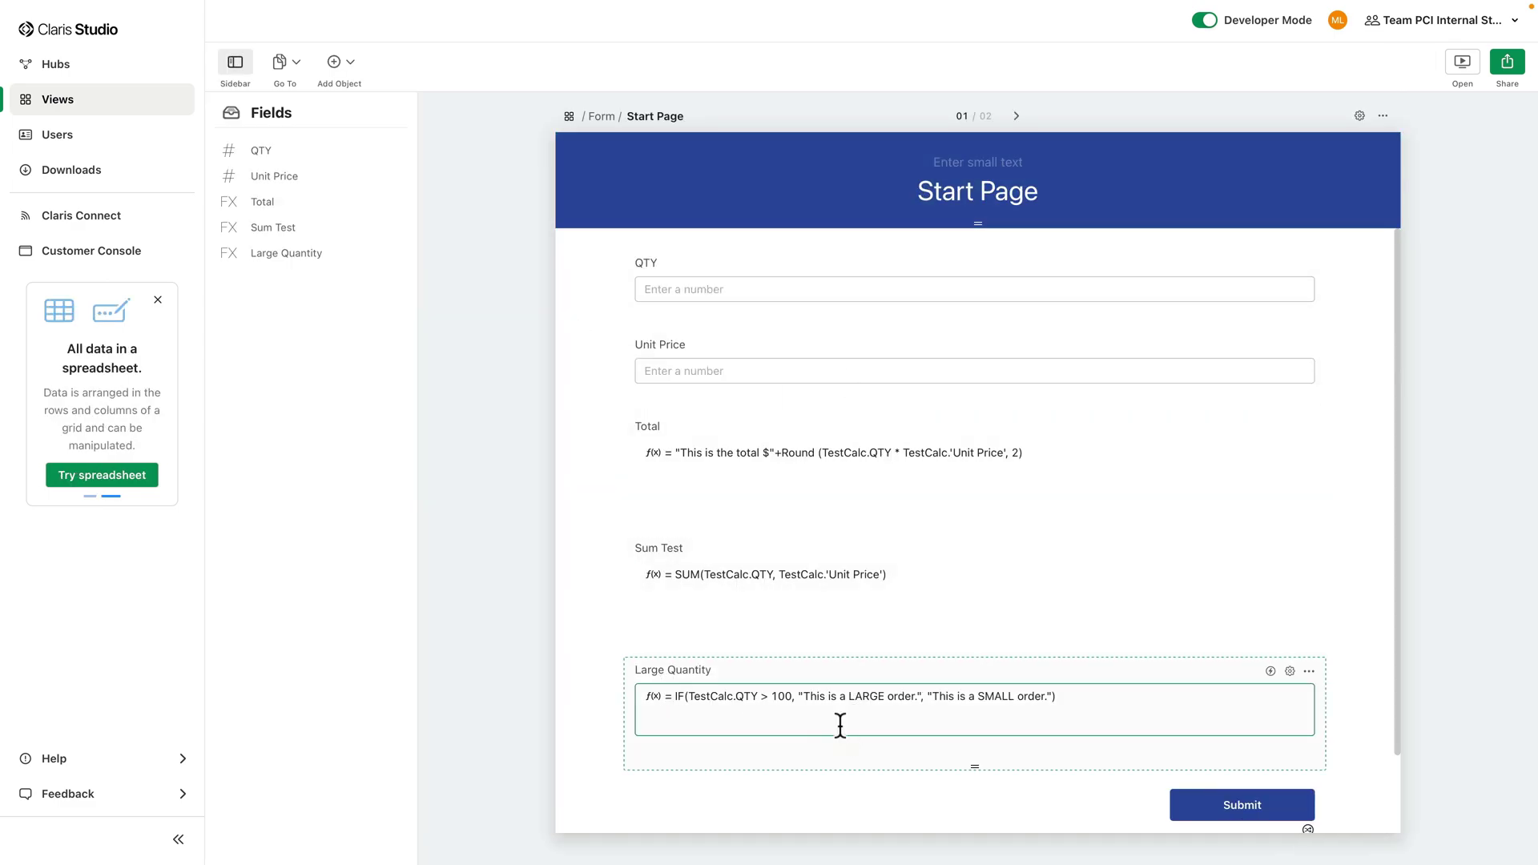
Step: Edit the Large Quantity formula field on the form's Start Page
{"action": "left_click", "coordinate": [842, 723]}
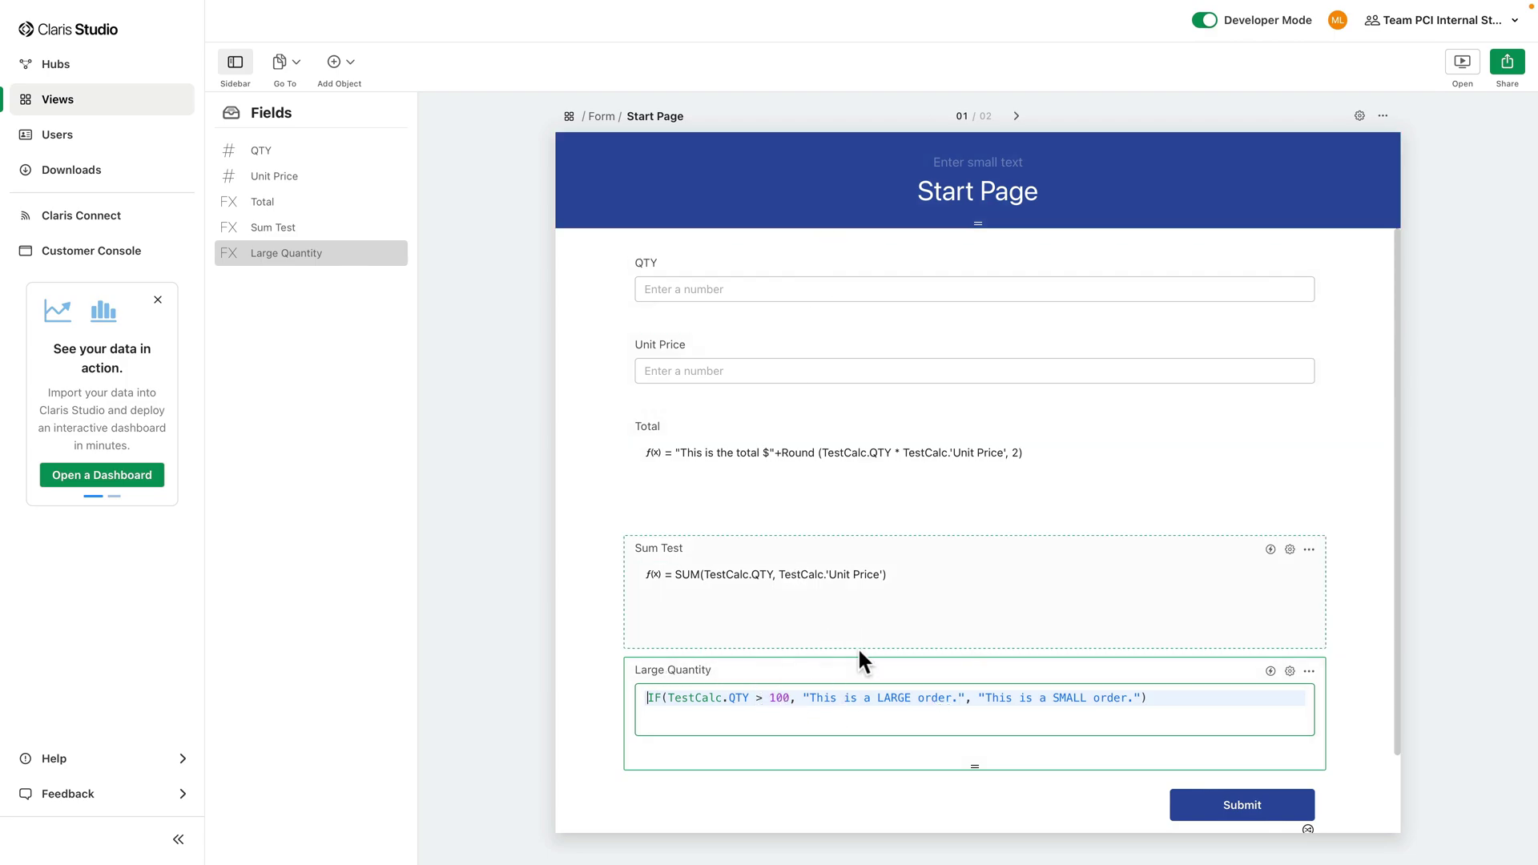
{"action": "left_click", "coordinate": [599, 512]}
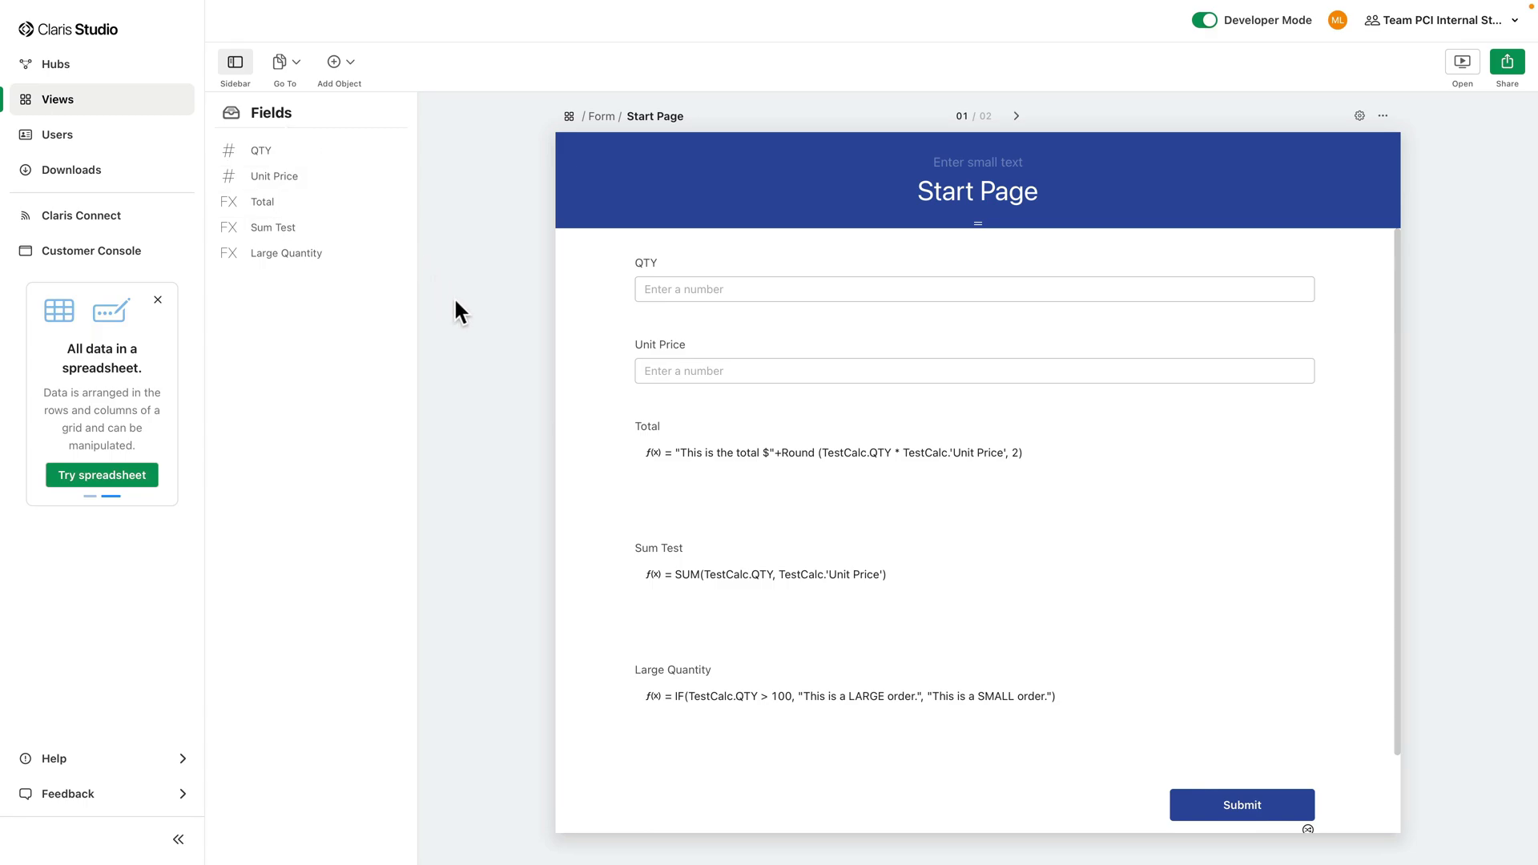
{"action": "mouse_move", "coordinate": [386, 152]}
Step: Go back to the Spreadsheet view and delete the Large Quantity column
{"action": "left_click", "coordinate": [287, 64]}
{"action": "left_click", "coordinate": [258, 181]}
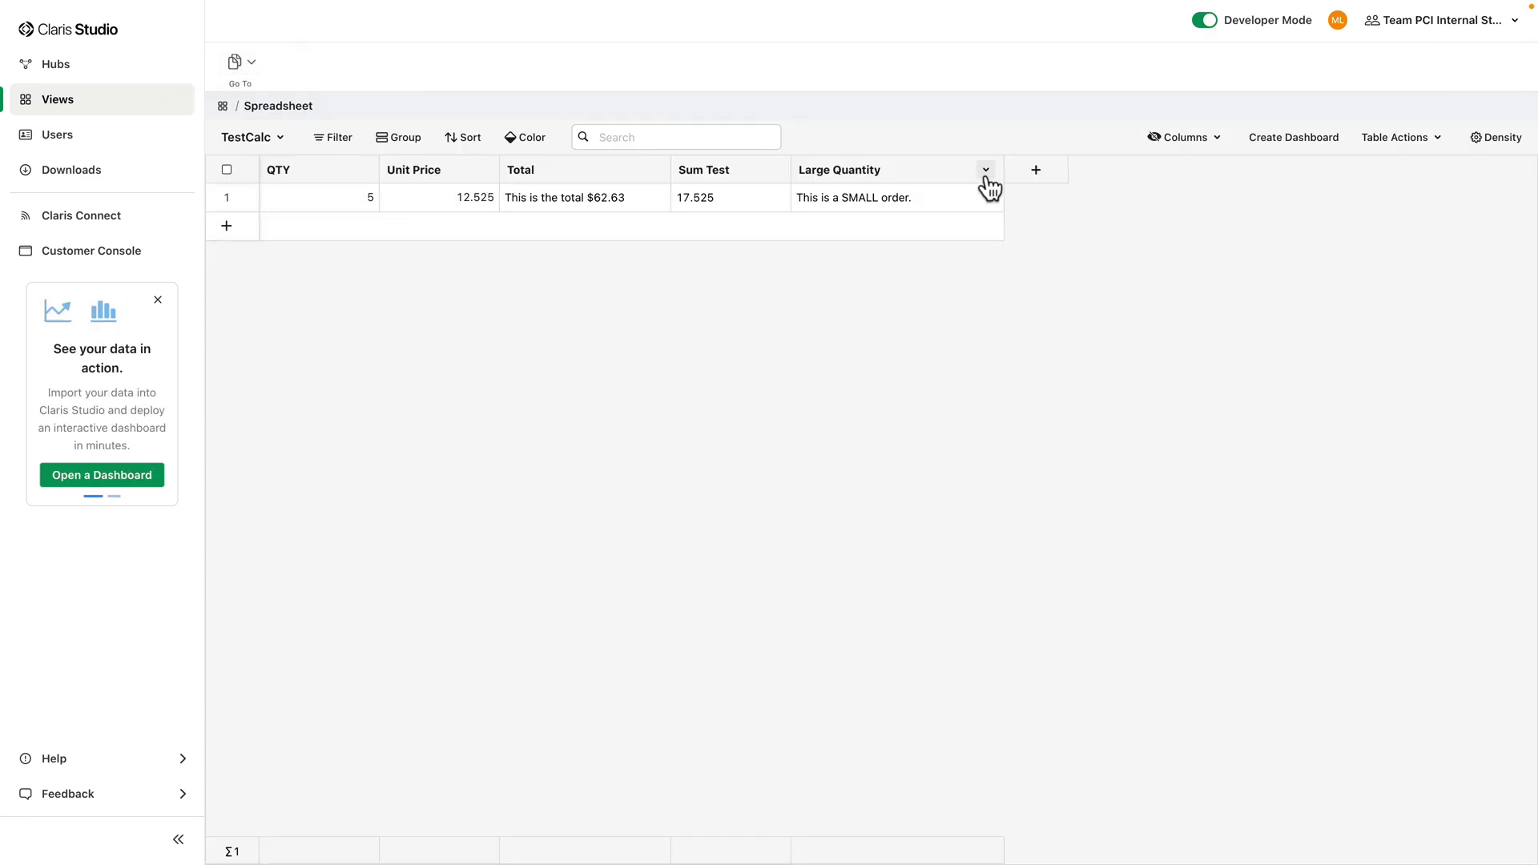
{"action": "left_click", "coordinate": [987, 177]}
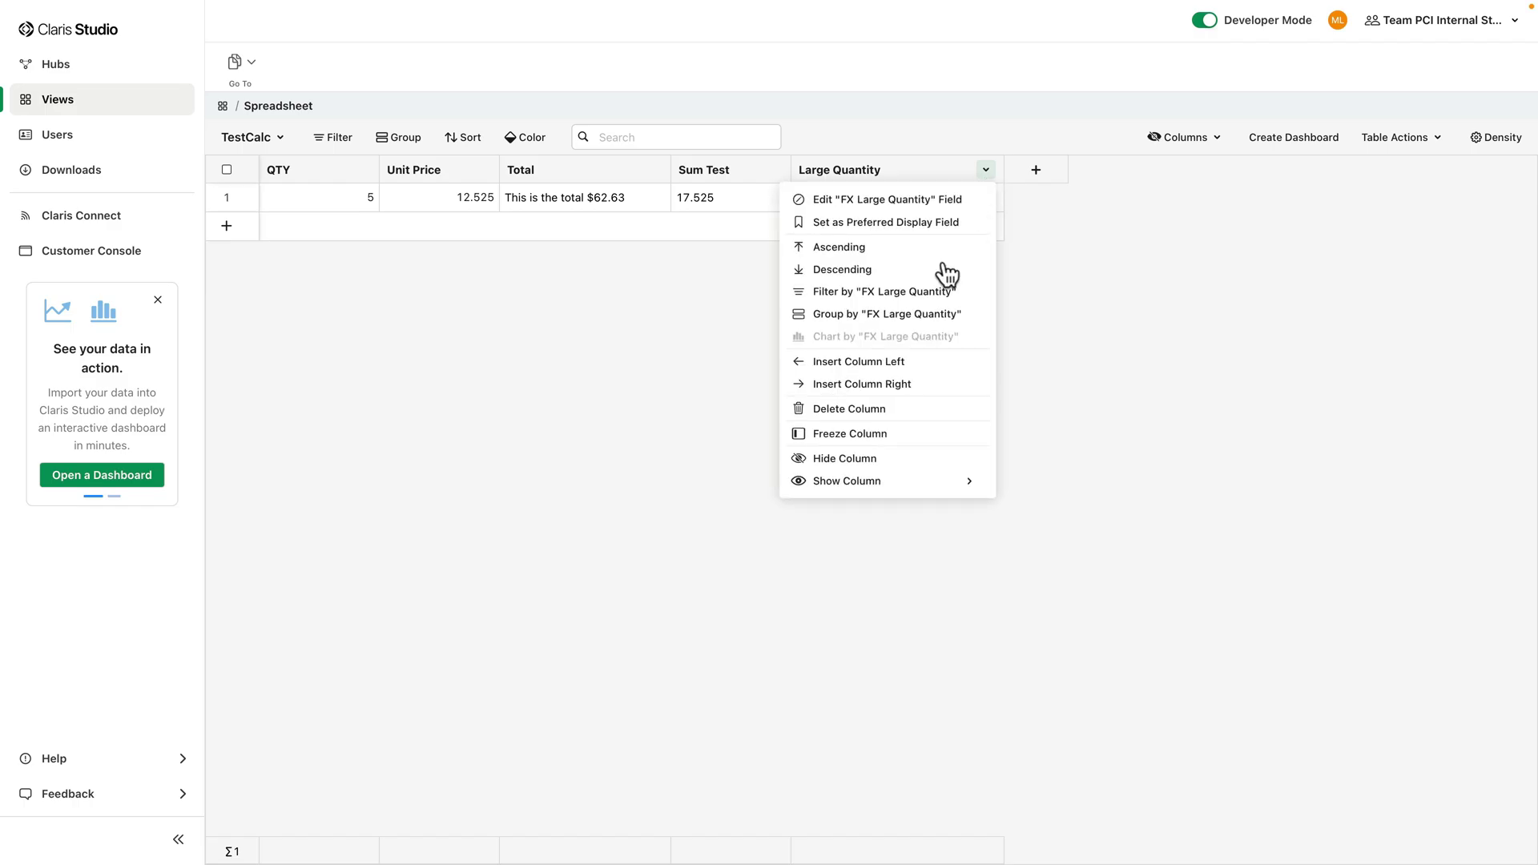
{"action": "left_click", "coordinate": [859, 409]}
{"action": "left_click", "coordinate": [881, 226]}
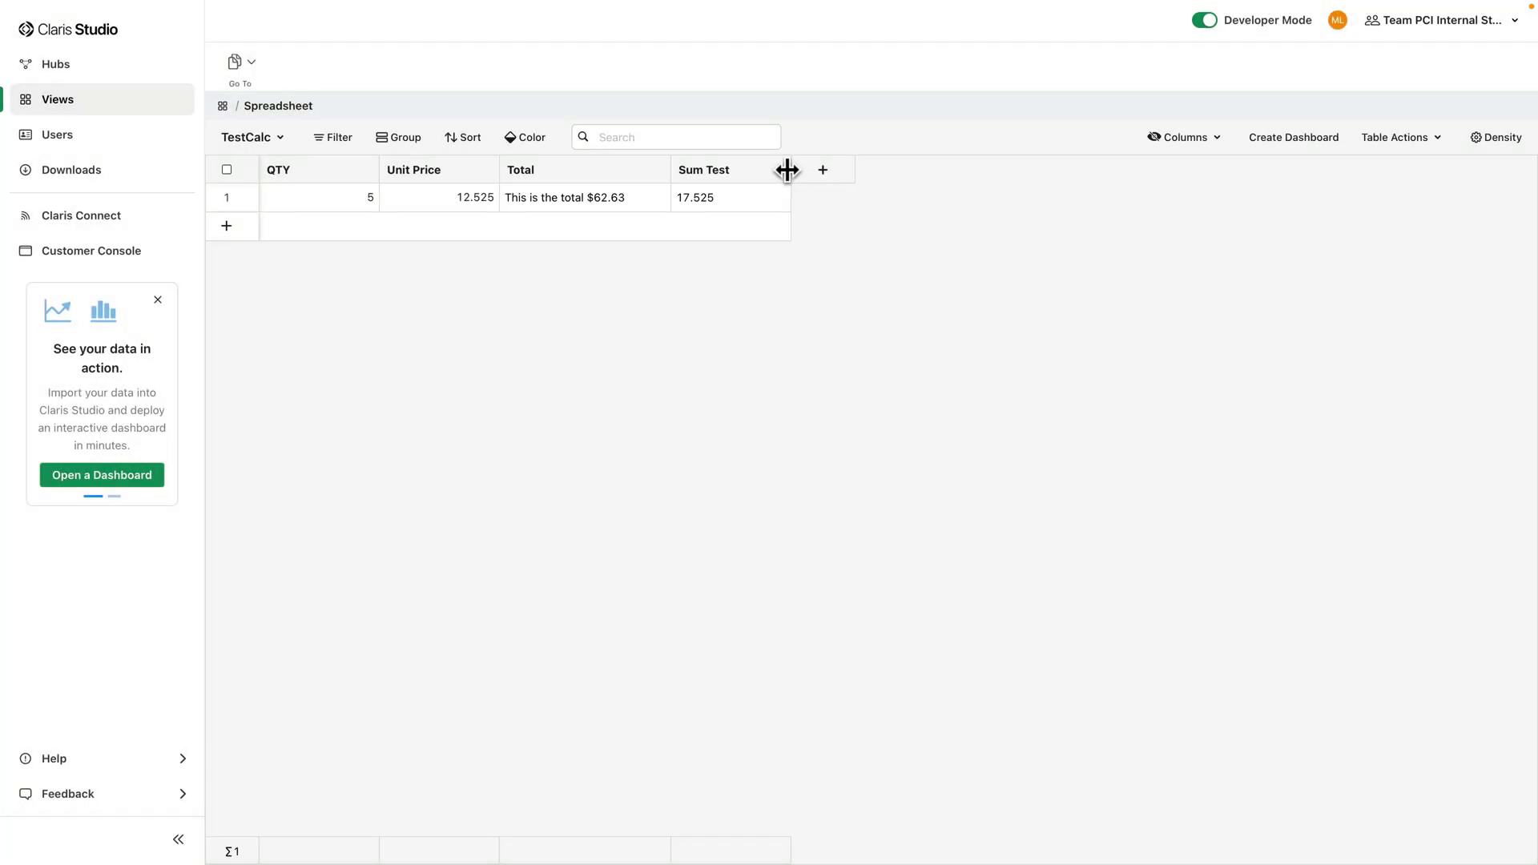
Step: Delete the Sum Test column as well
{"action": "left_click", "coordinate": [773, 170]}
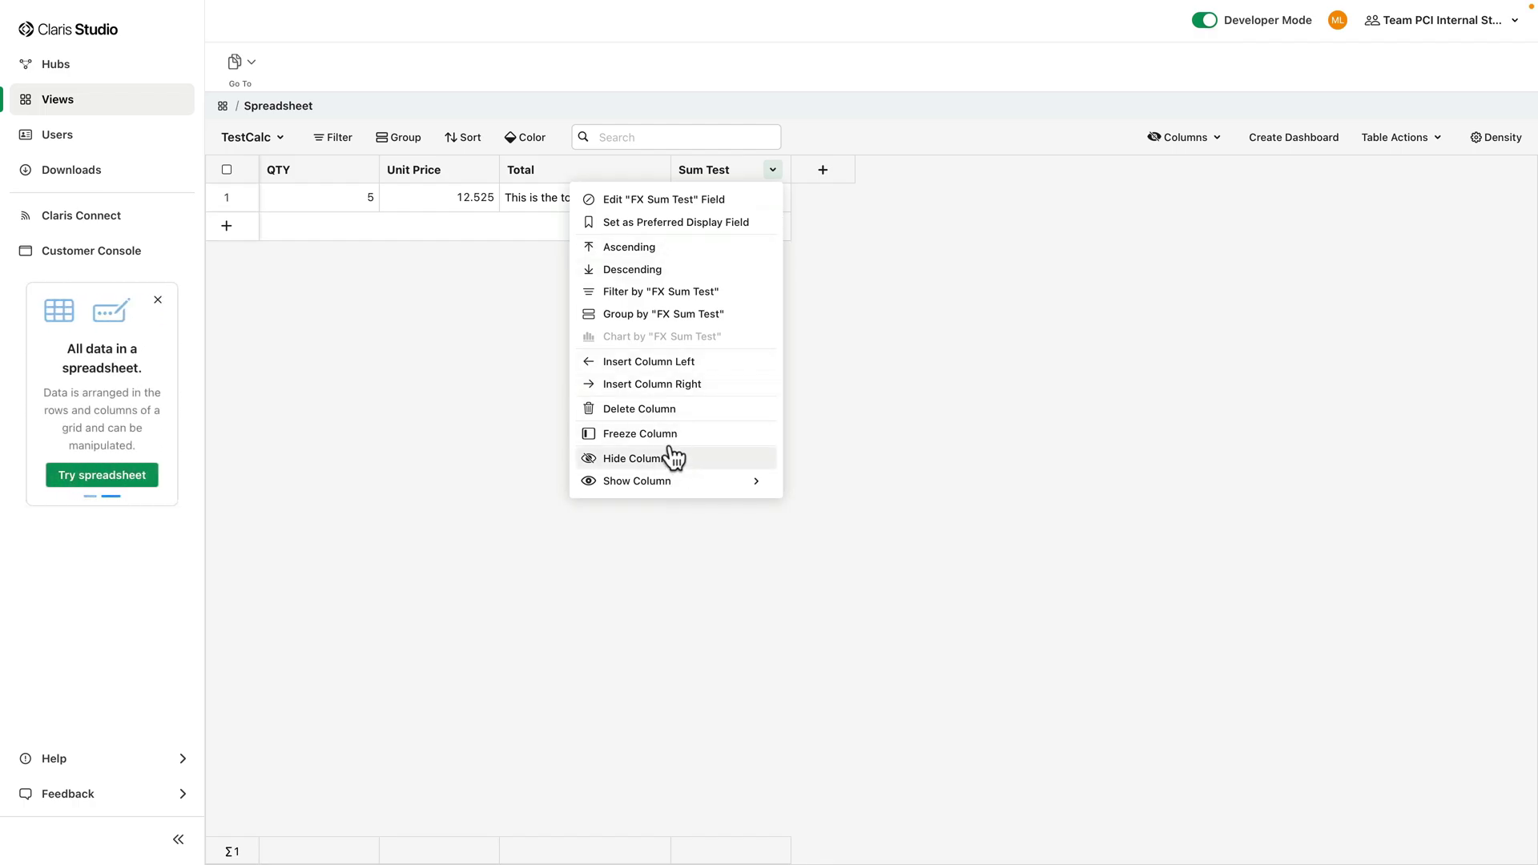
{"action": "left_click", "coordinate": [655, 409]}
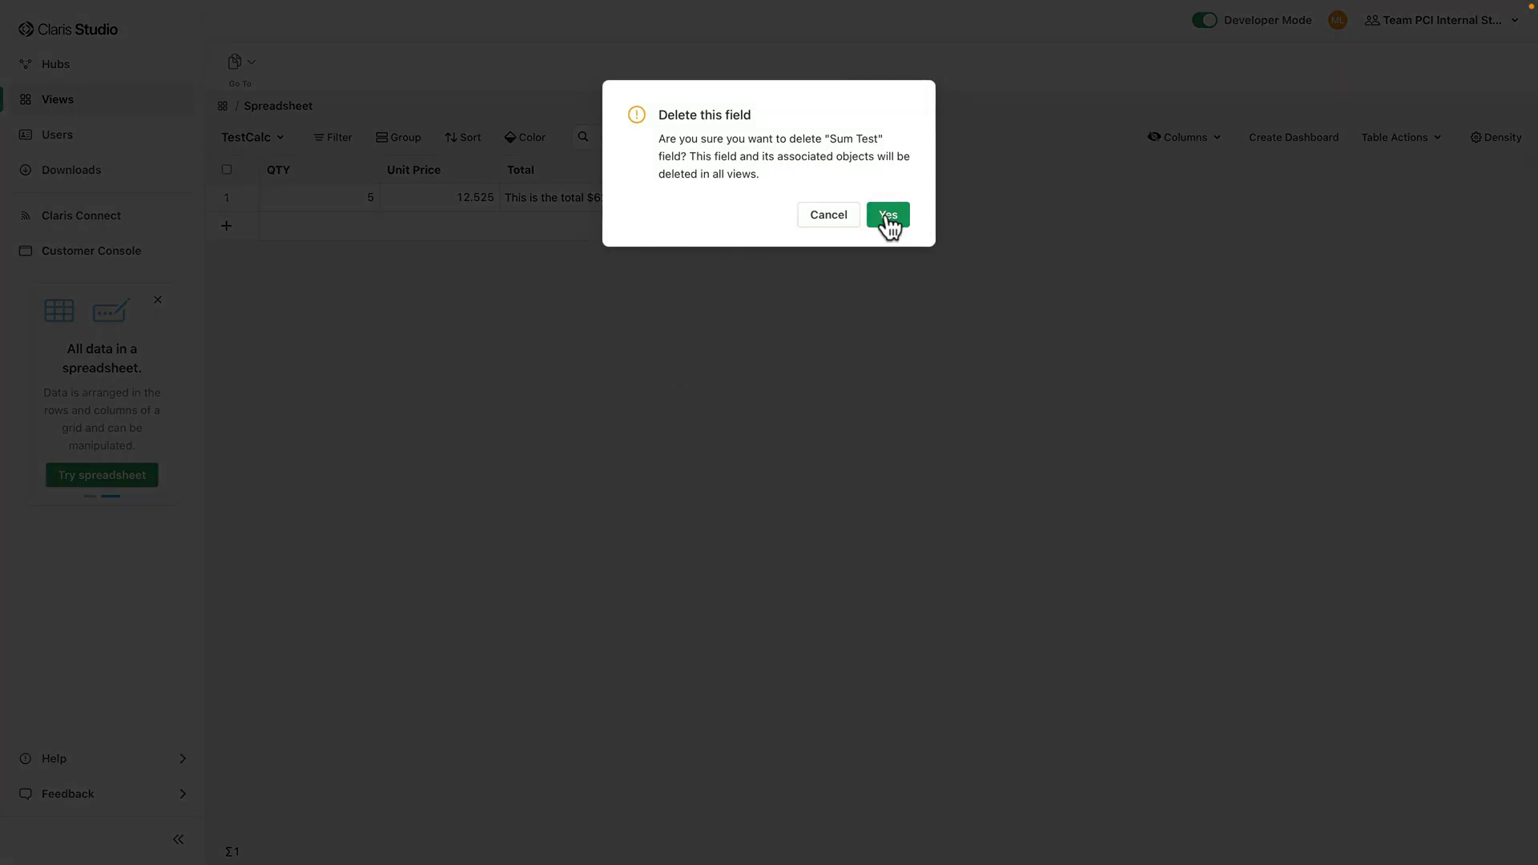
{"action": "left_click", "coordinate": [888, 216]}
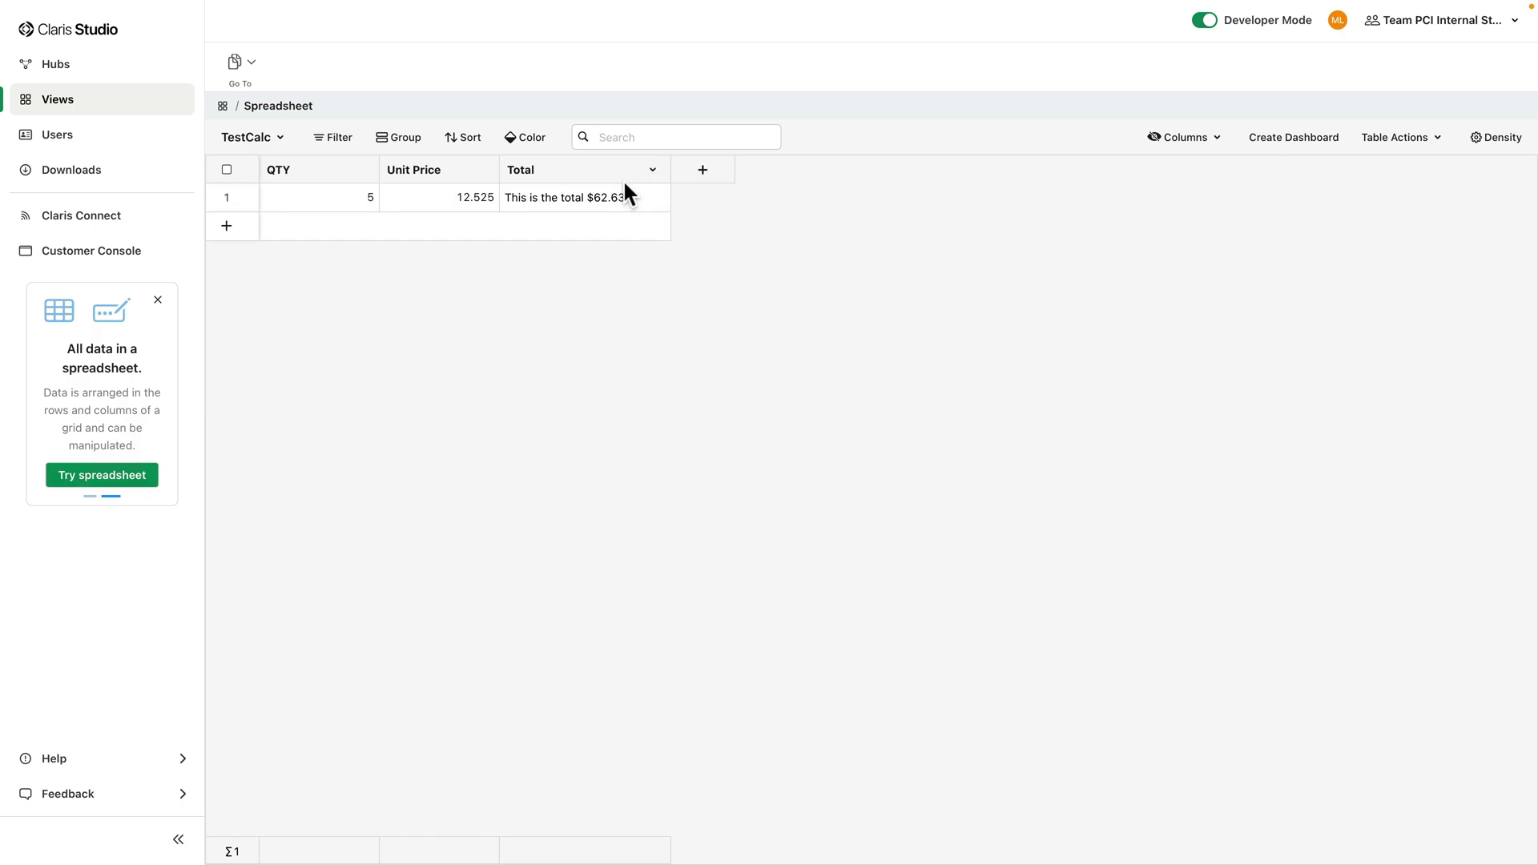
Step: Create a Single Choice field named Options with choices 1, 2 and 3
{"action": "left_click", "coordinate": [704, 170]}
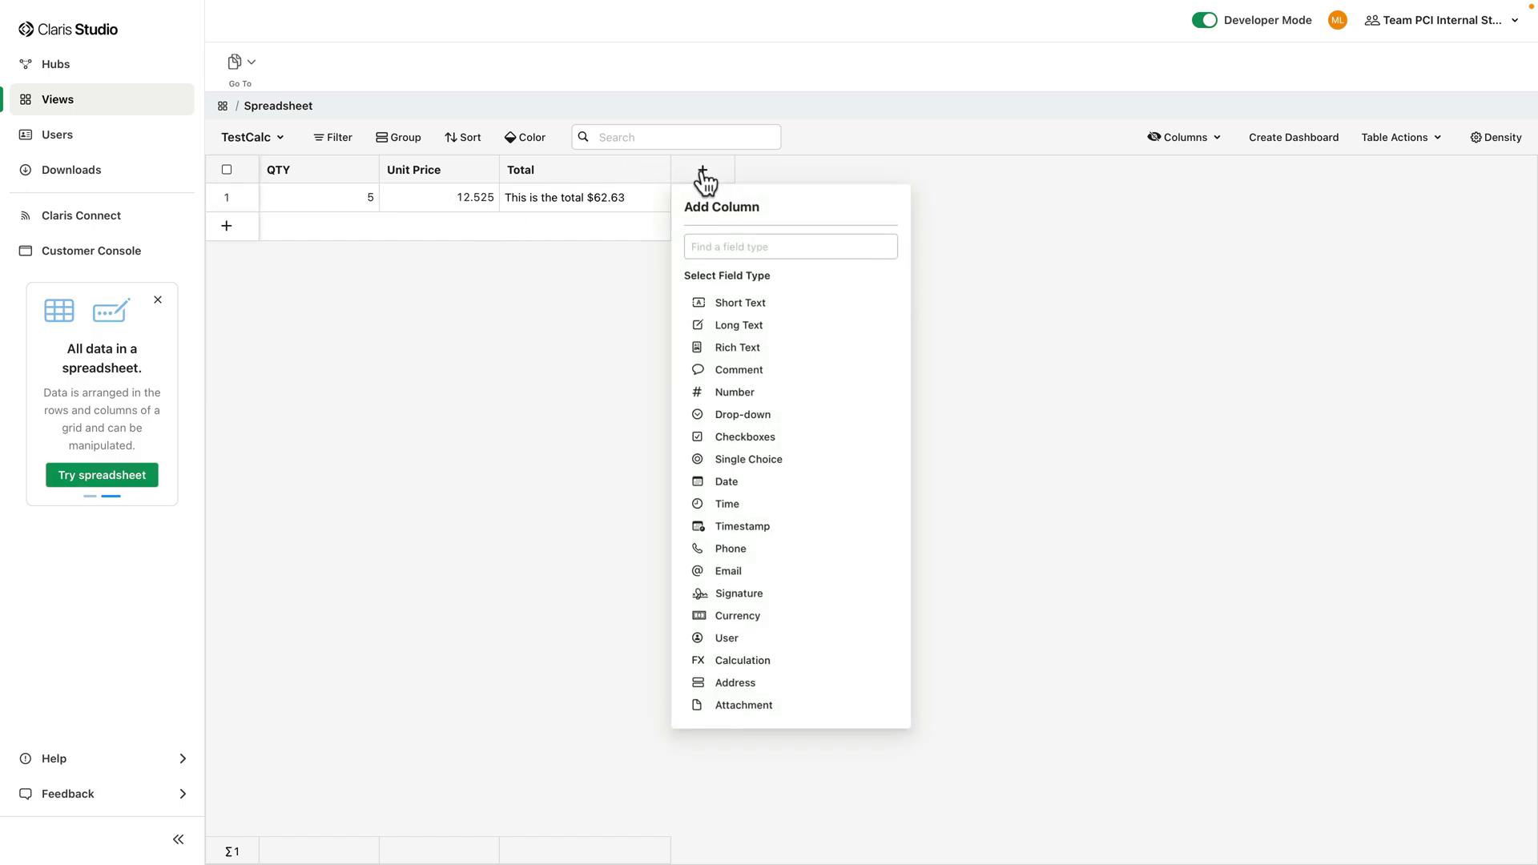
{"action": "left_click", "coordinate": [758, 461]}
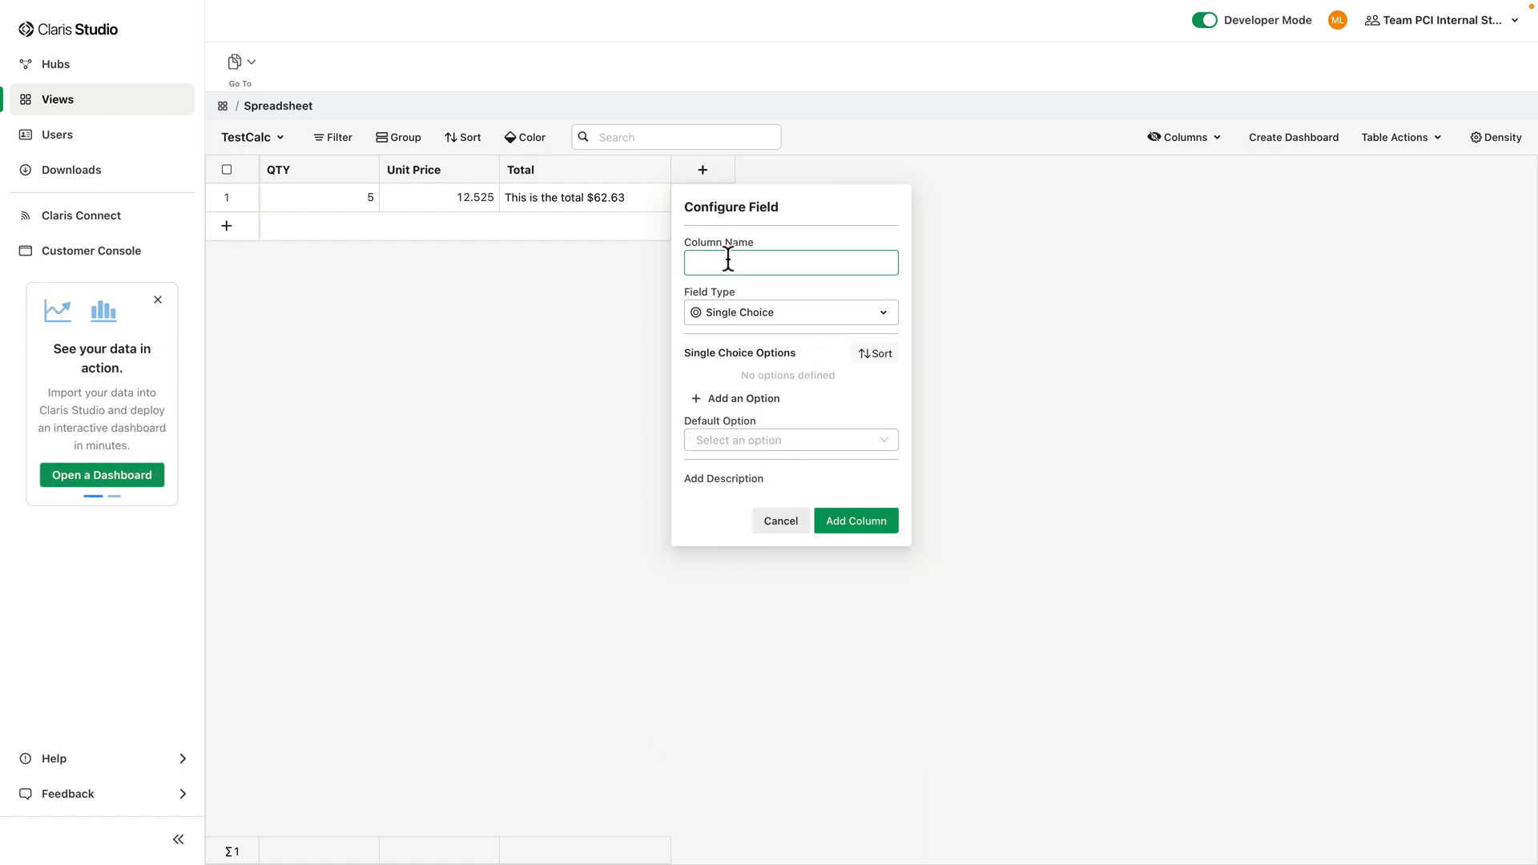
{"action": "type", "text": "Options"}
{"action": "left_click", "coordinate": [757, 378]}
{"action": "left_click", "coordinate": [698, 405]}
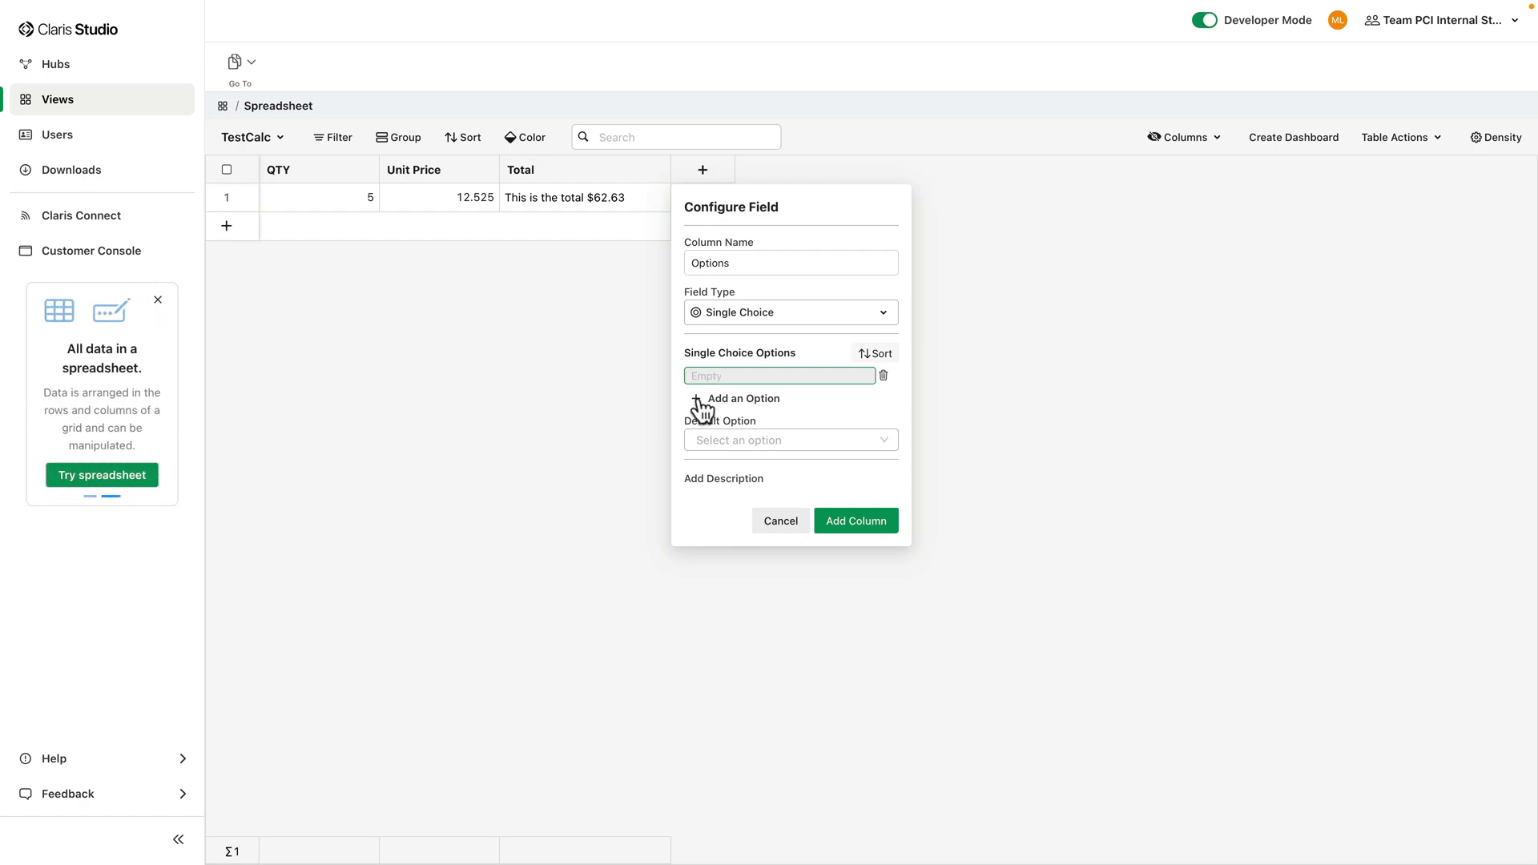
{"action": "type", "text": "1"}
{"action": "left_click", "coordinate": [701, 402]}
{"action": "type", "text": "2"}
{"action": "left_click", "coordinate": [698, 417]}
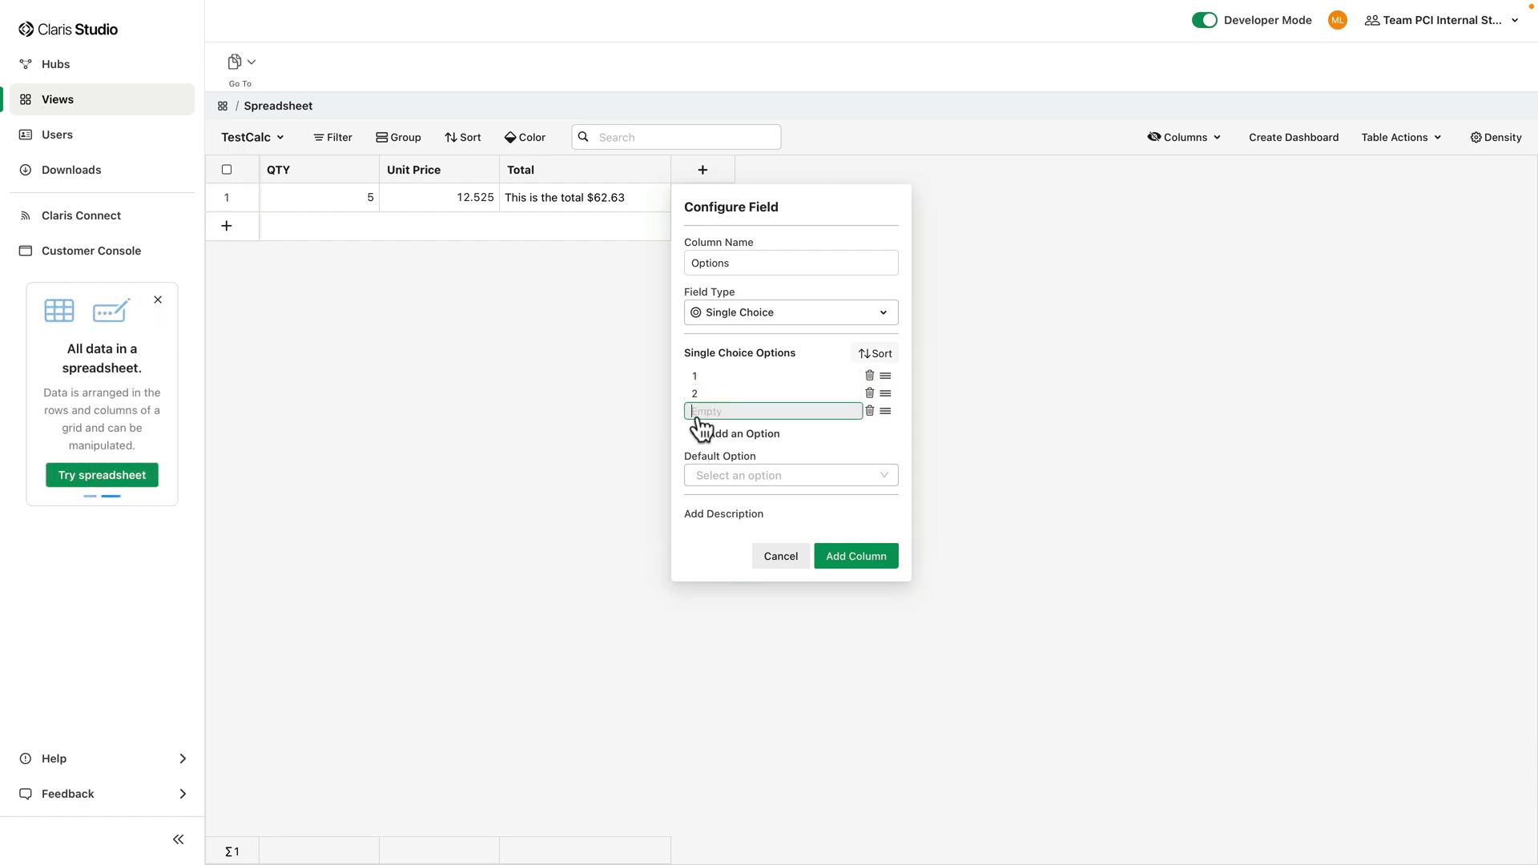
{"action": "type", "text": "3"}
{"action": "left_click", "coordinate": [856, 544]}
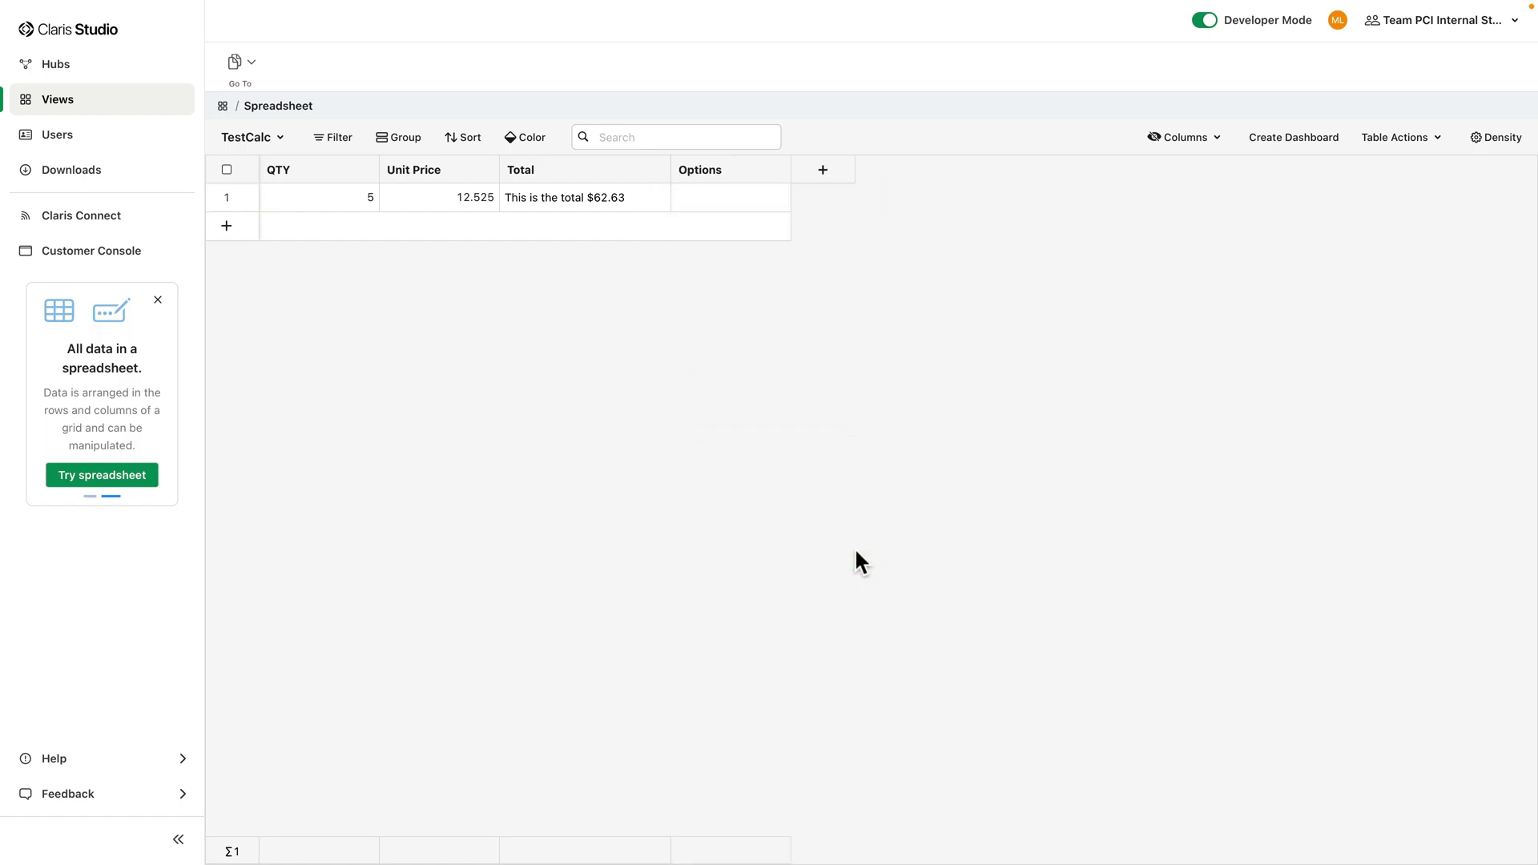
Step: Set row 1's Options to 1 and move the Options column before Total
{"action": "left_click", "coordinate": [702, 200]}
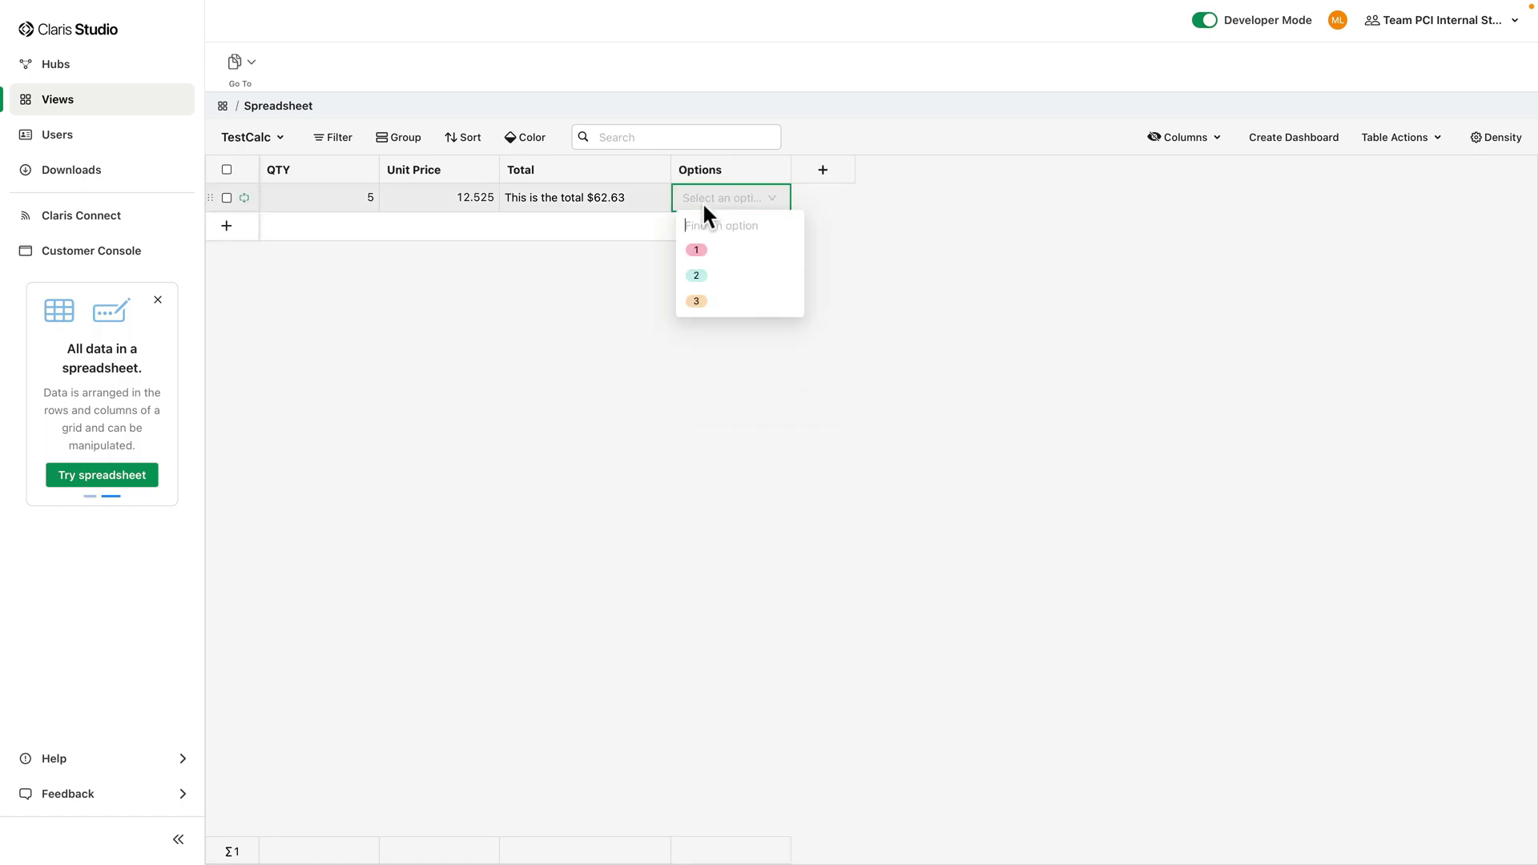
{"action": "left_click", "coordinate": [697, 250]}
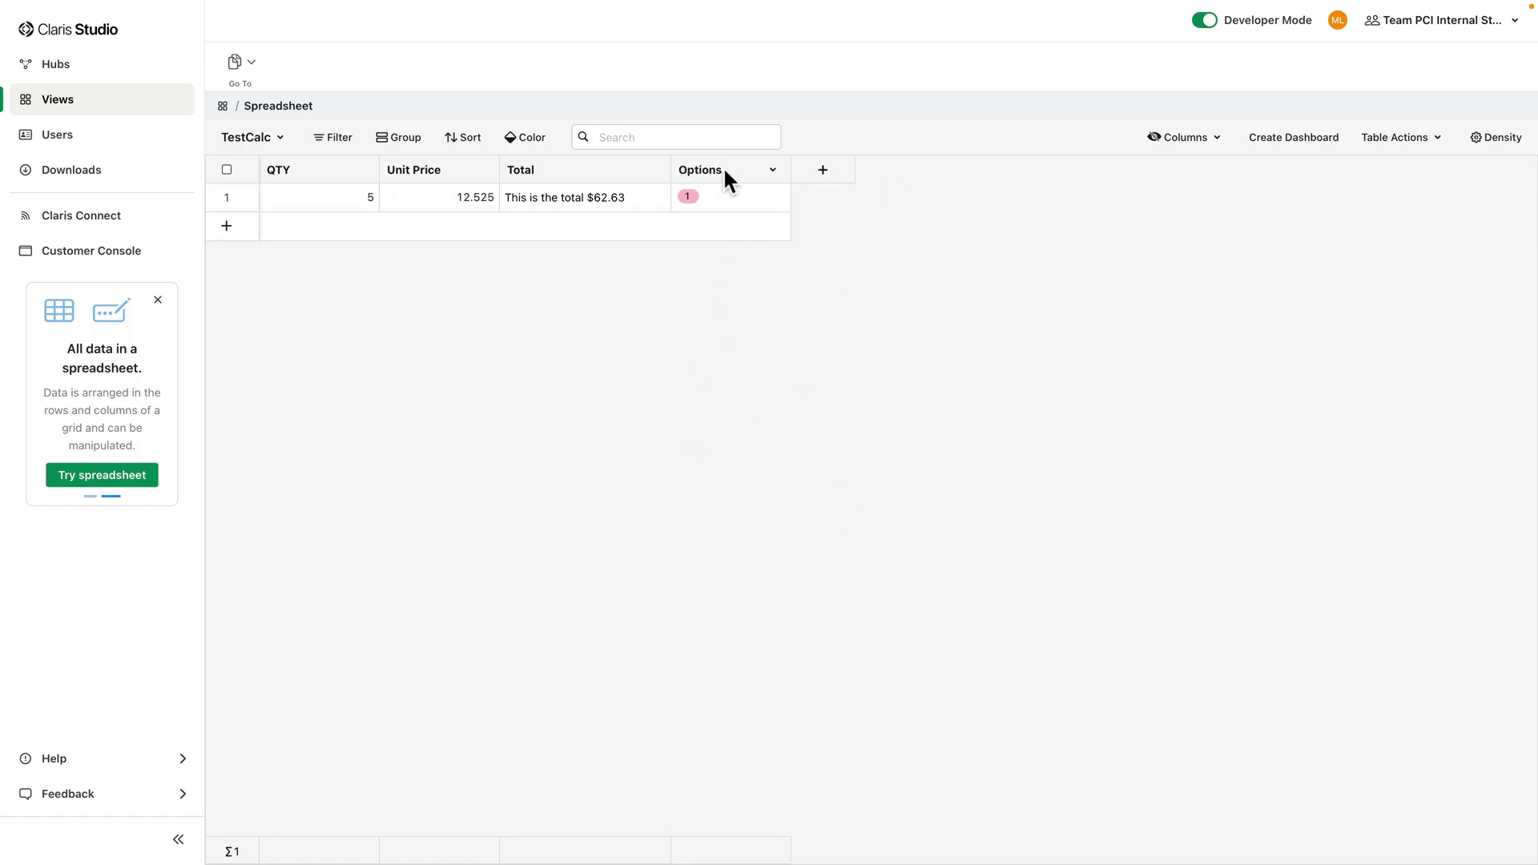
{"action": "left_click_drag", "start_coordinate": [723, 166], "coordinate": [511, 170]}
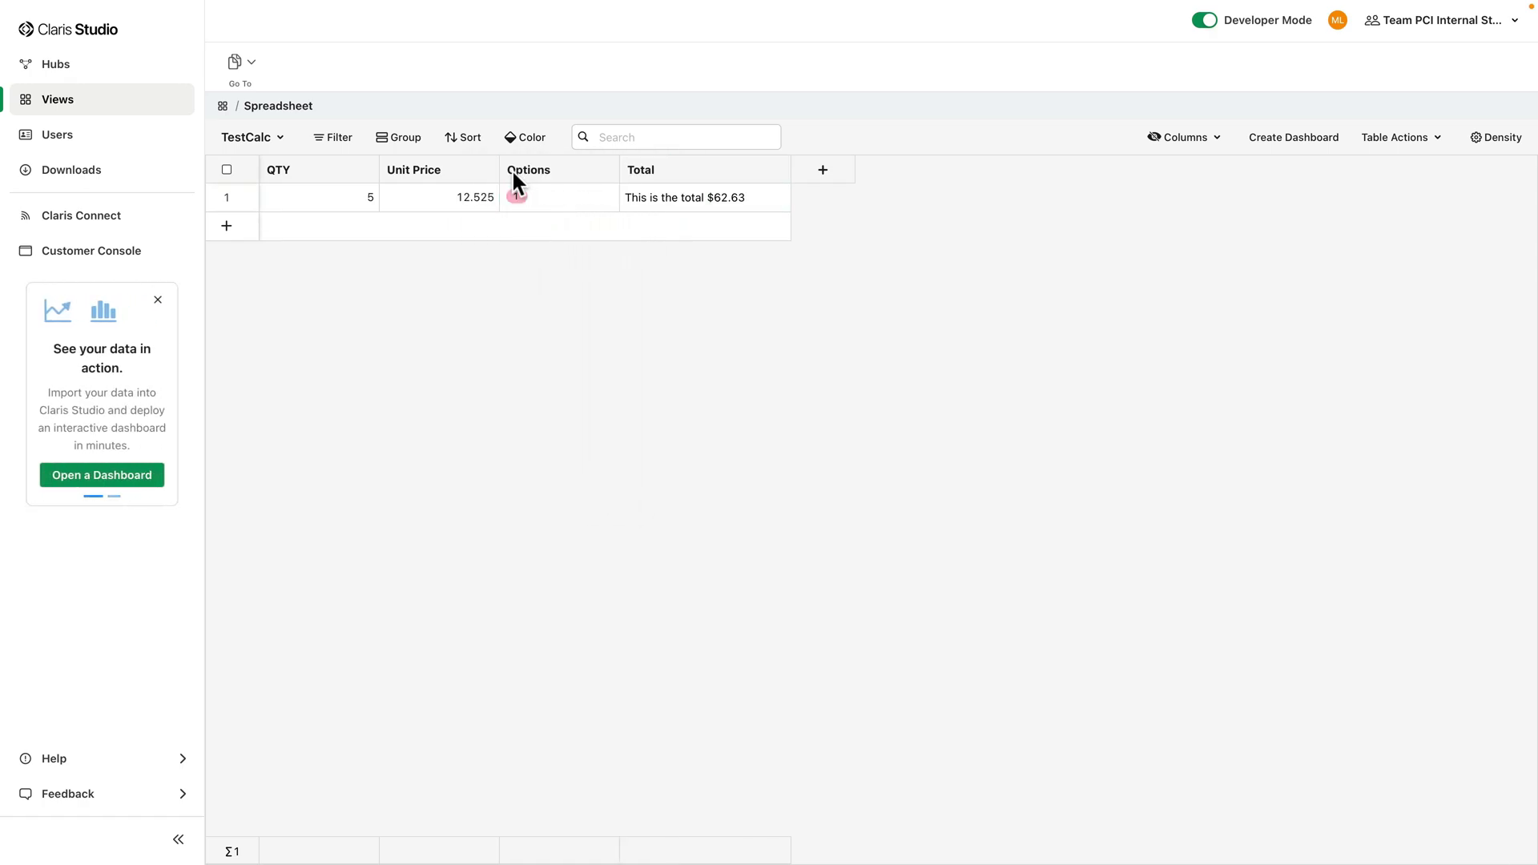
Step: Rename Total to Result and replace its formula with TestCalc.Options
{"action": "left_click", "coordinate": [655, 172]}
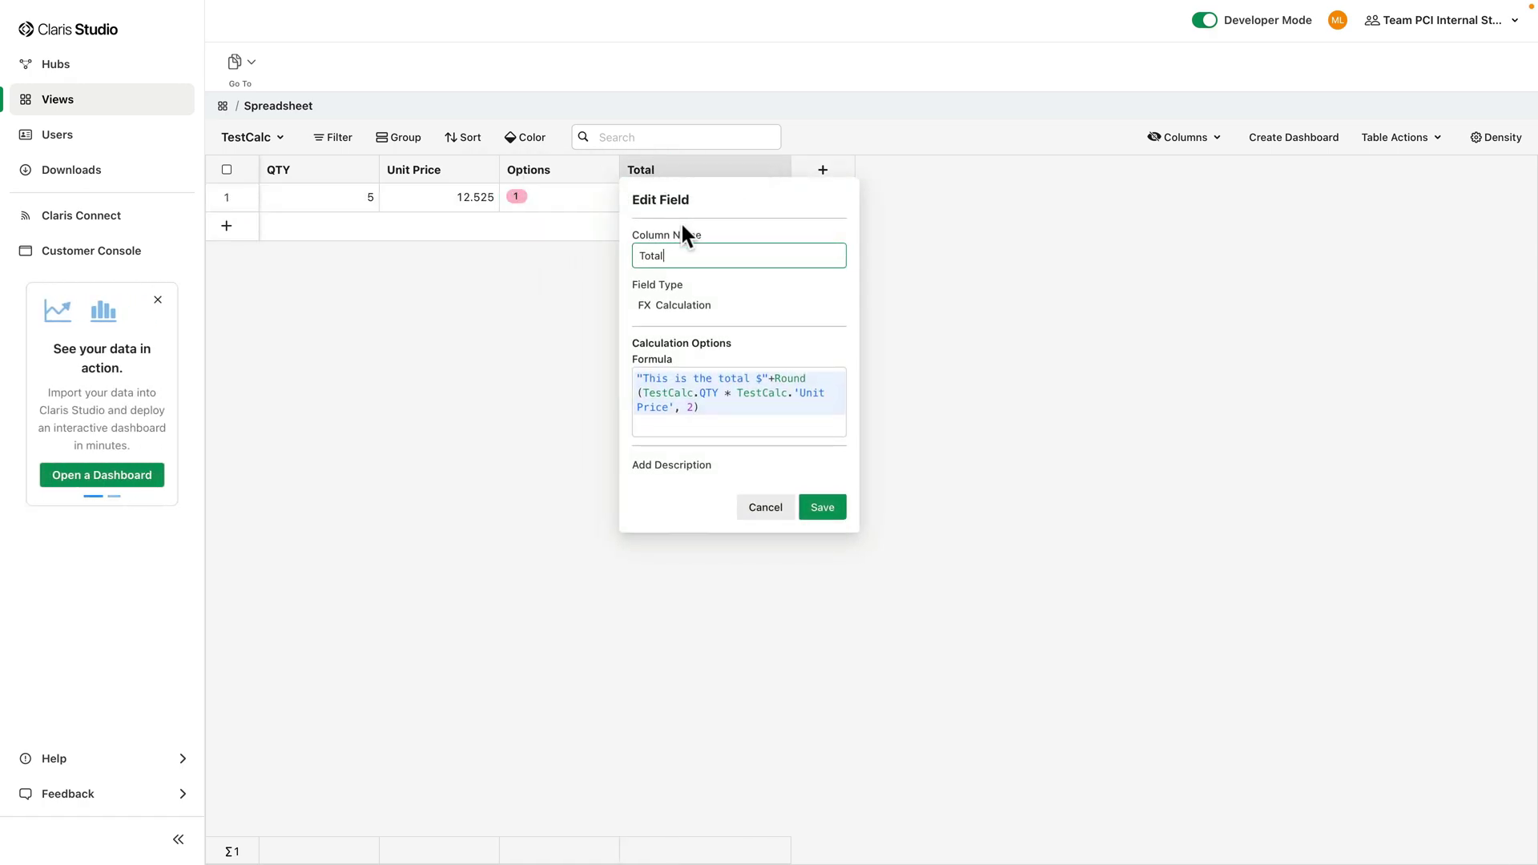
{"action": "type", "text": "Result"}
{"action": "left_click", "coordinate": [665, 379]}
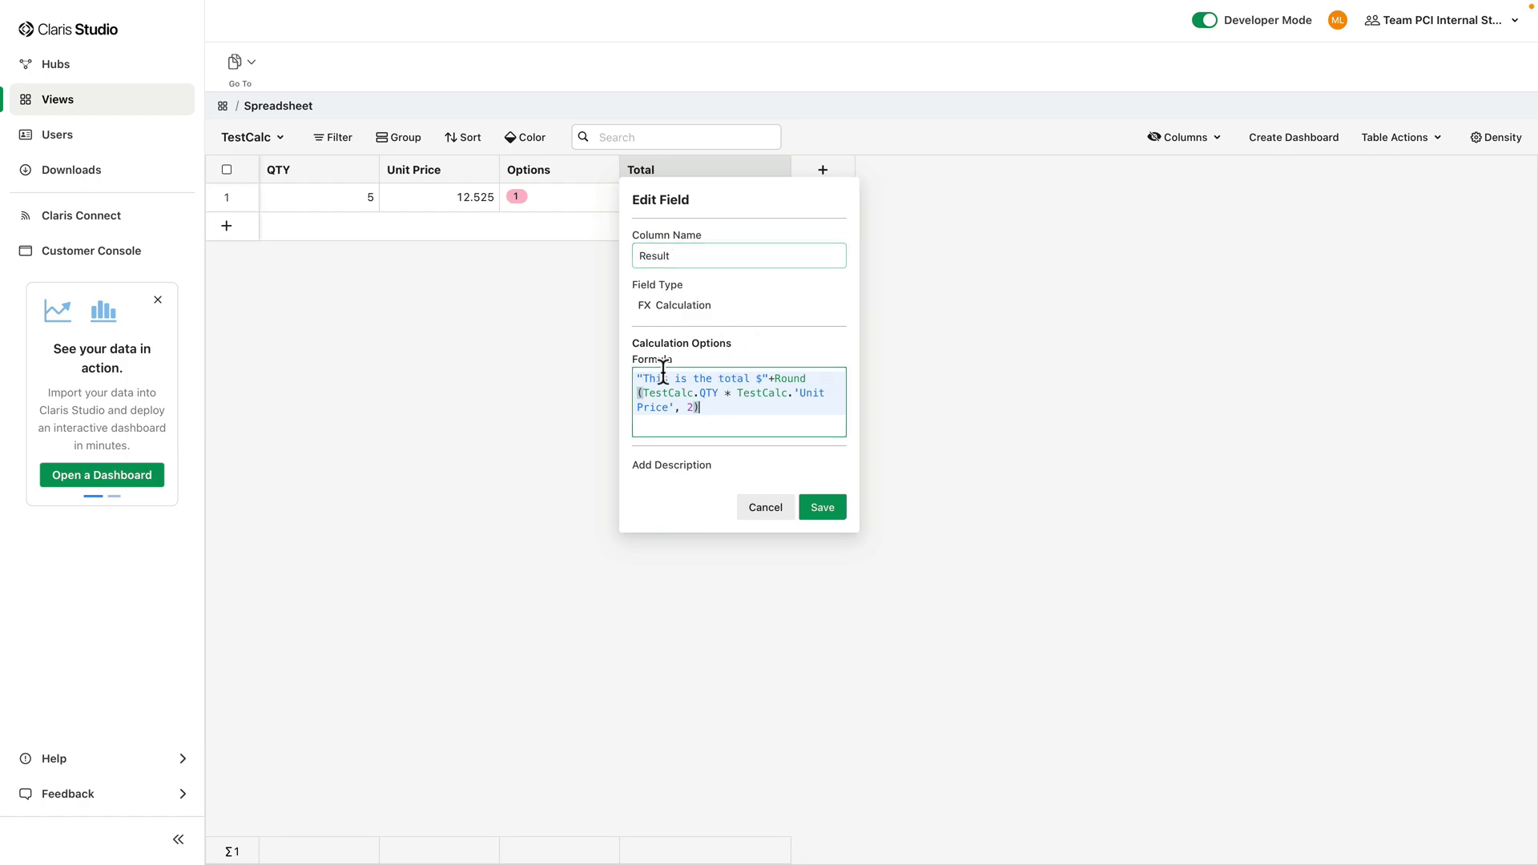
{"action": "key", "text": "ctrl+a"}
{"action": "key", "text": "BackSpace"}
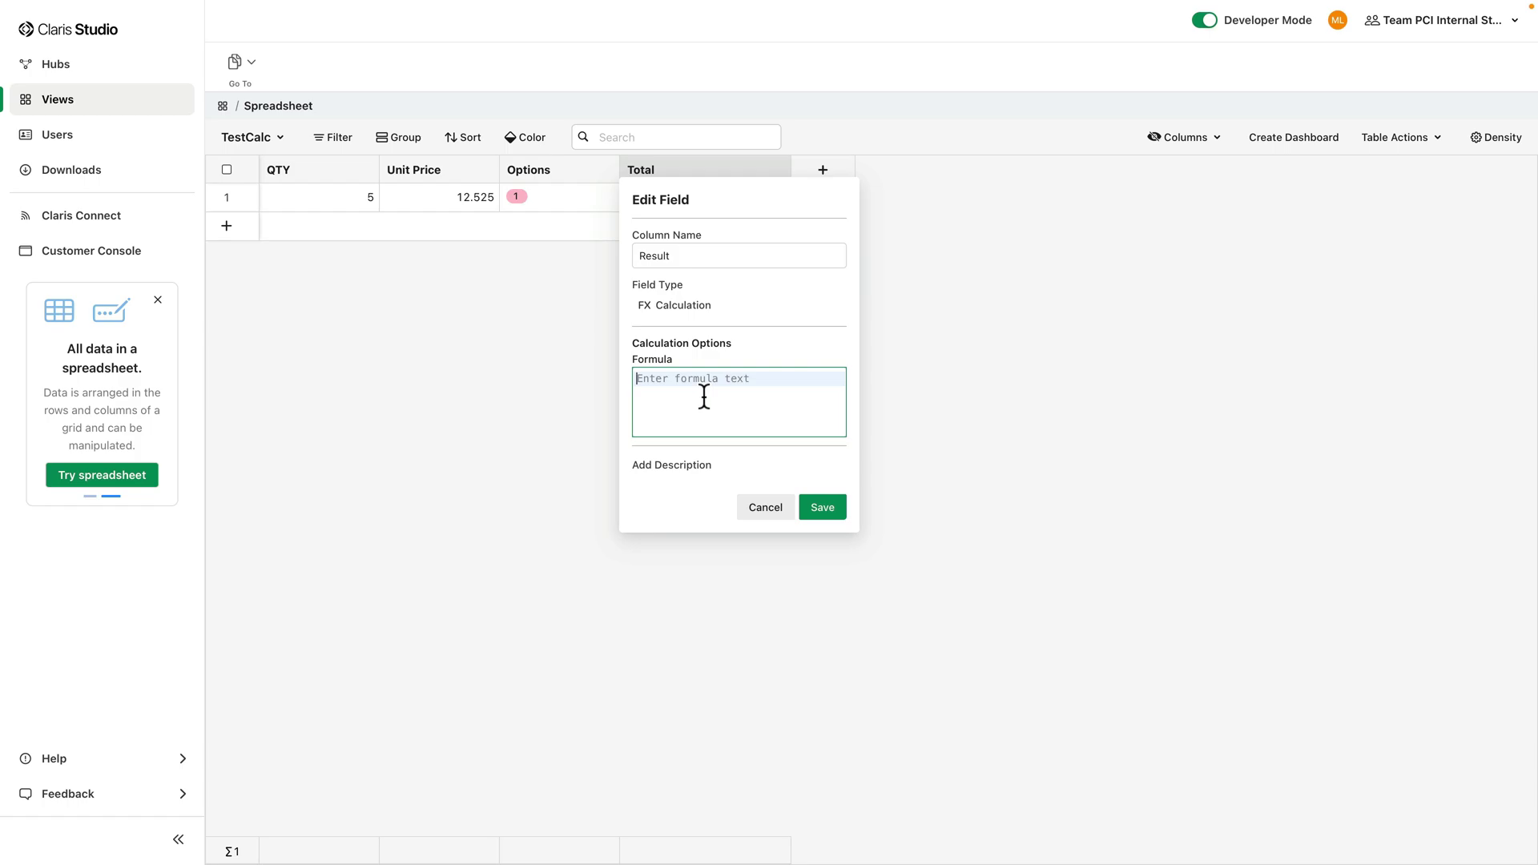
{"action": "type", "text": "TestCalc."}
{"action": "key", "text": "Return"}
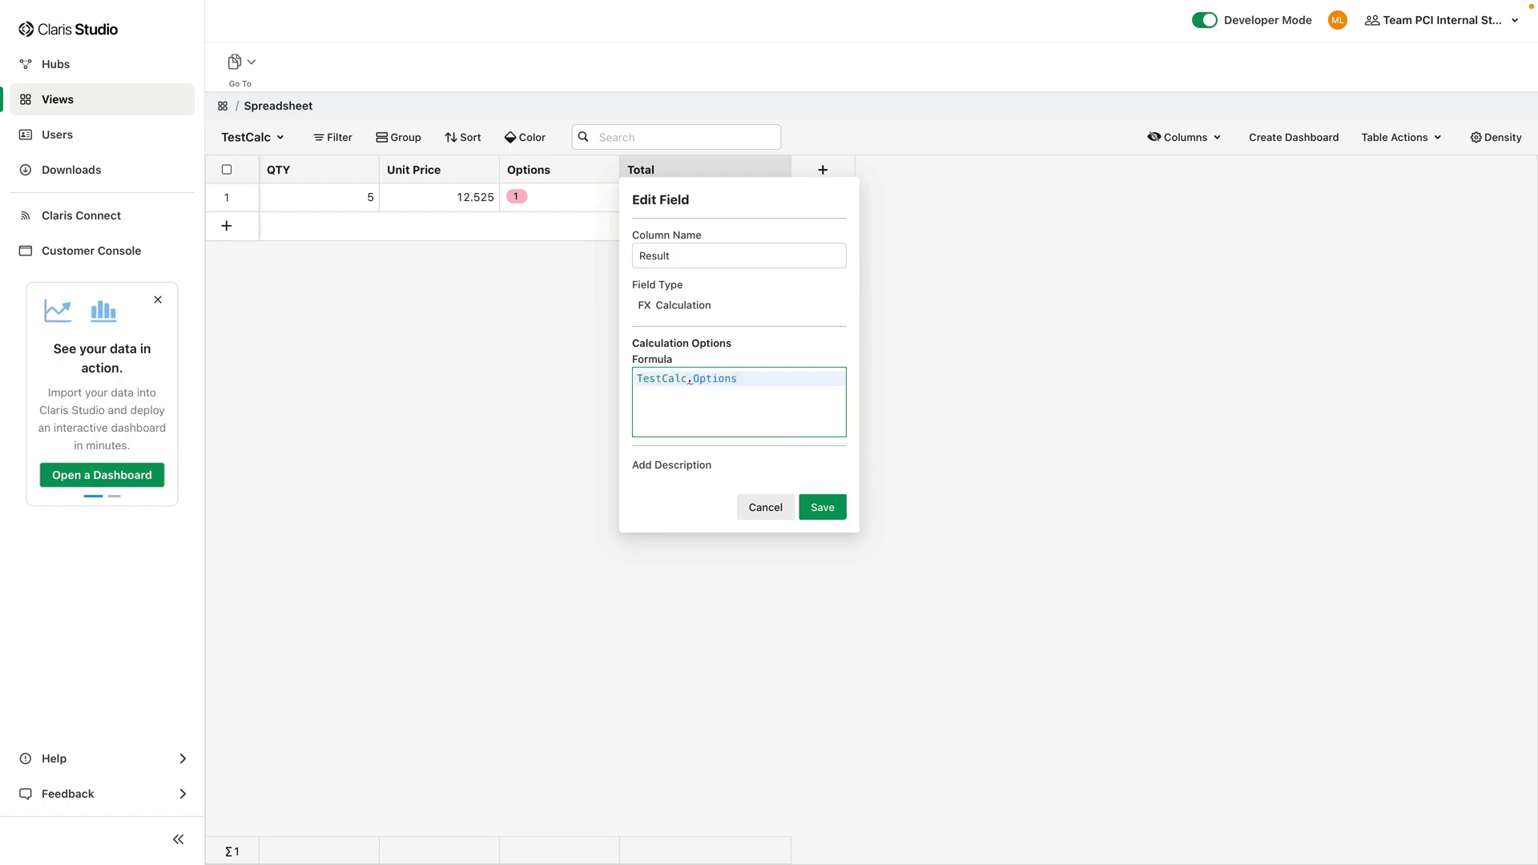
{"action": "left_click", "coordinate": [830, 506]}
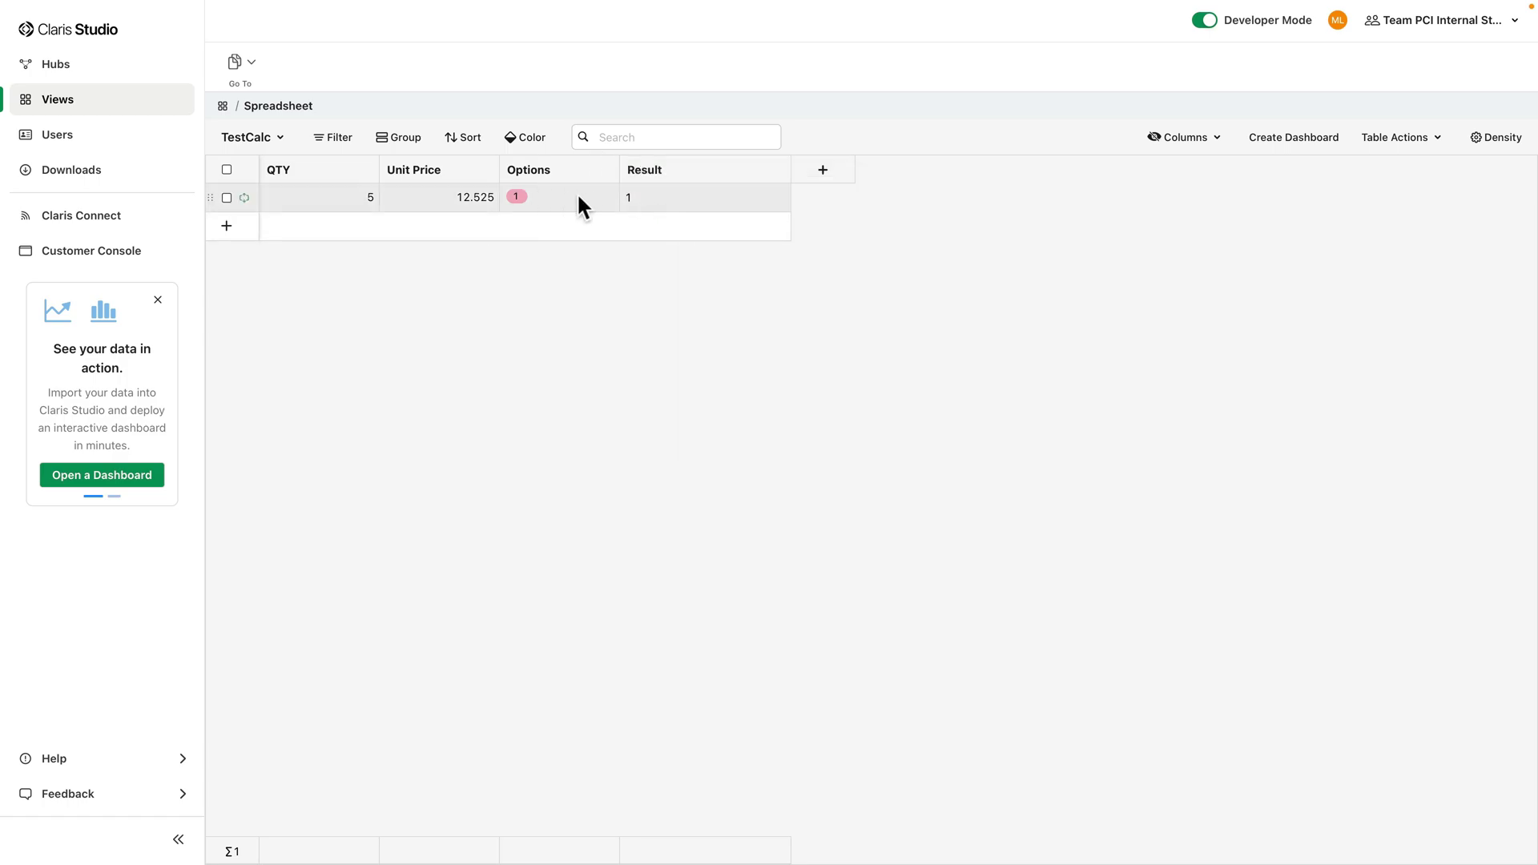
Step: Add a Single Choice column named Option 2 with choices 1, 2 and 3
{"action": "left_click", "coordinate": [823, 172]}
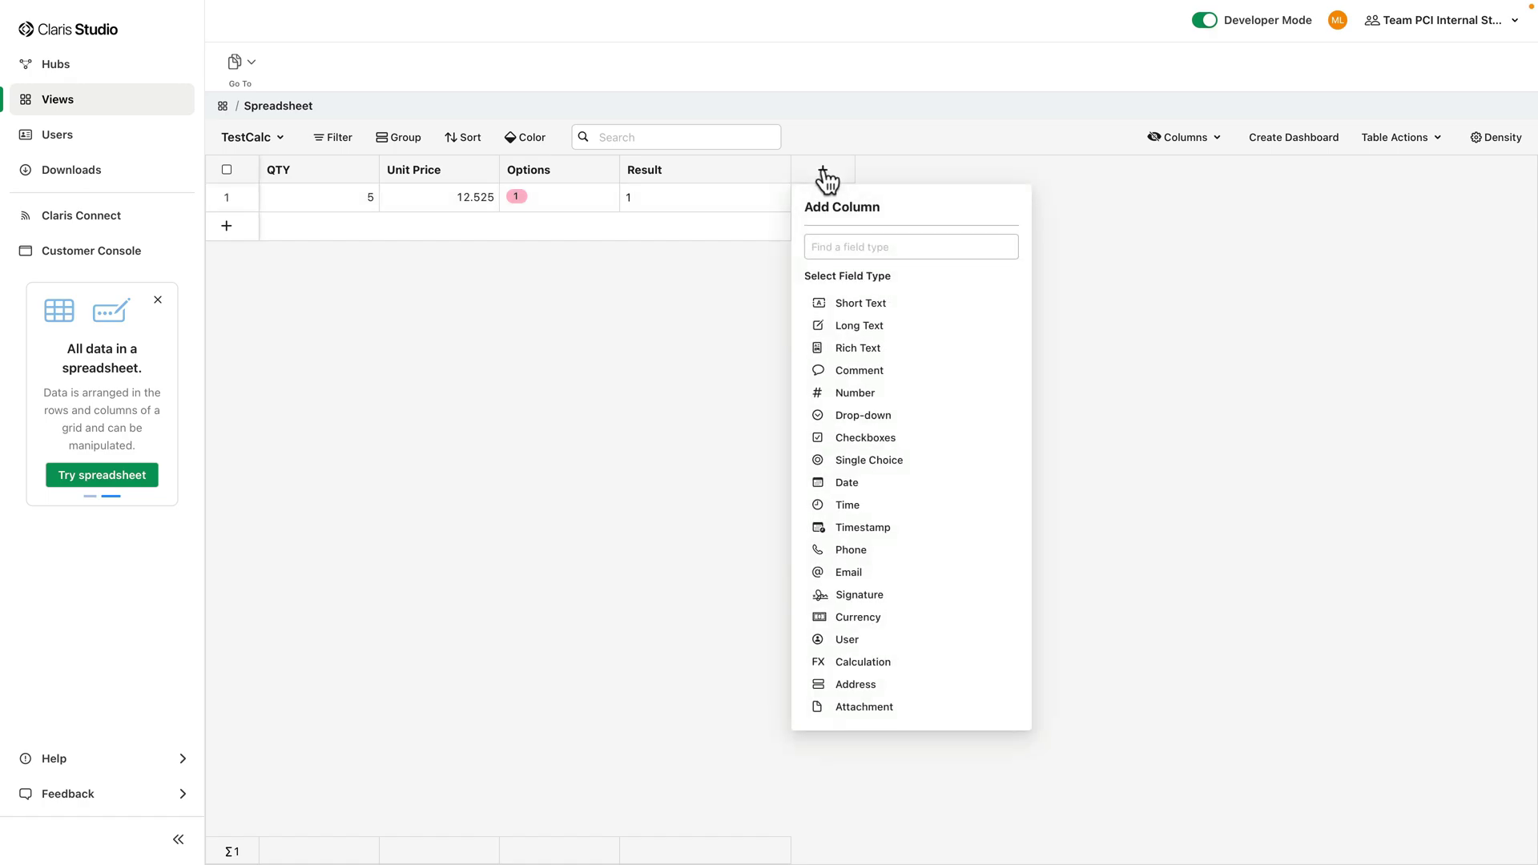
{"action": "left_click", "coordinate": [874, 463]}
{"action": "type", "text": "Option 2"}
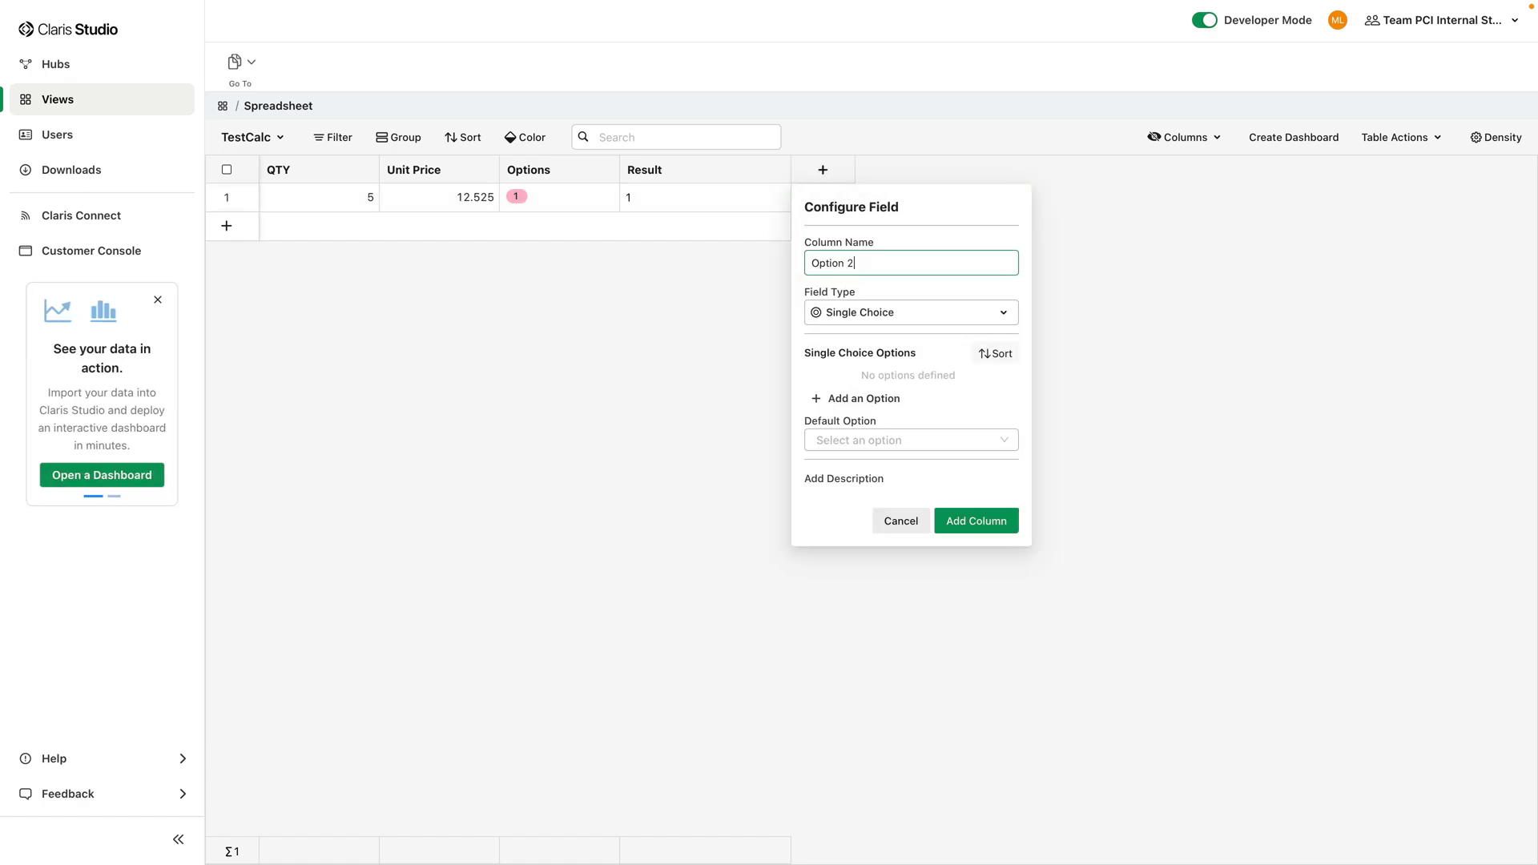
{"action": "left_click", "coordinate": [819, 402]}
{"action": "type", "text": "1"}
{"action": "left_click", "coordinate": [819, 401]}
{"action": "type", "text": "2"}
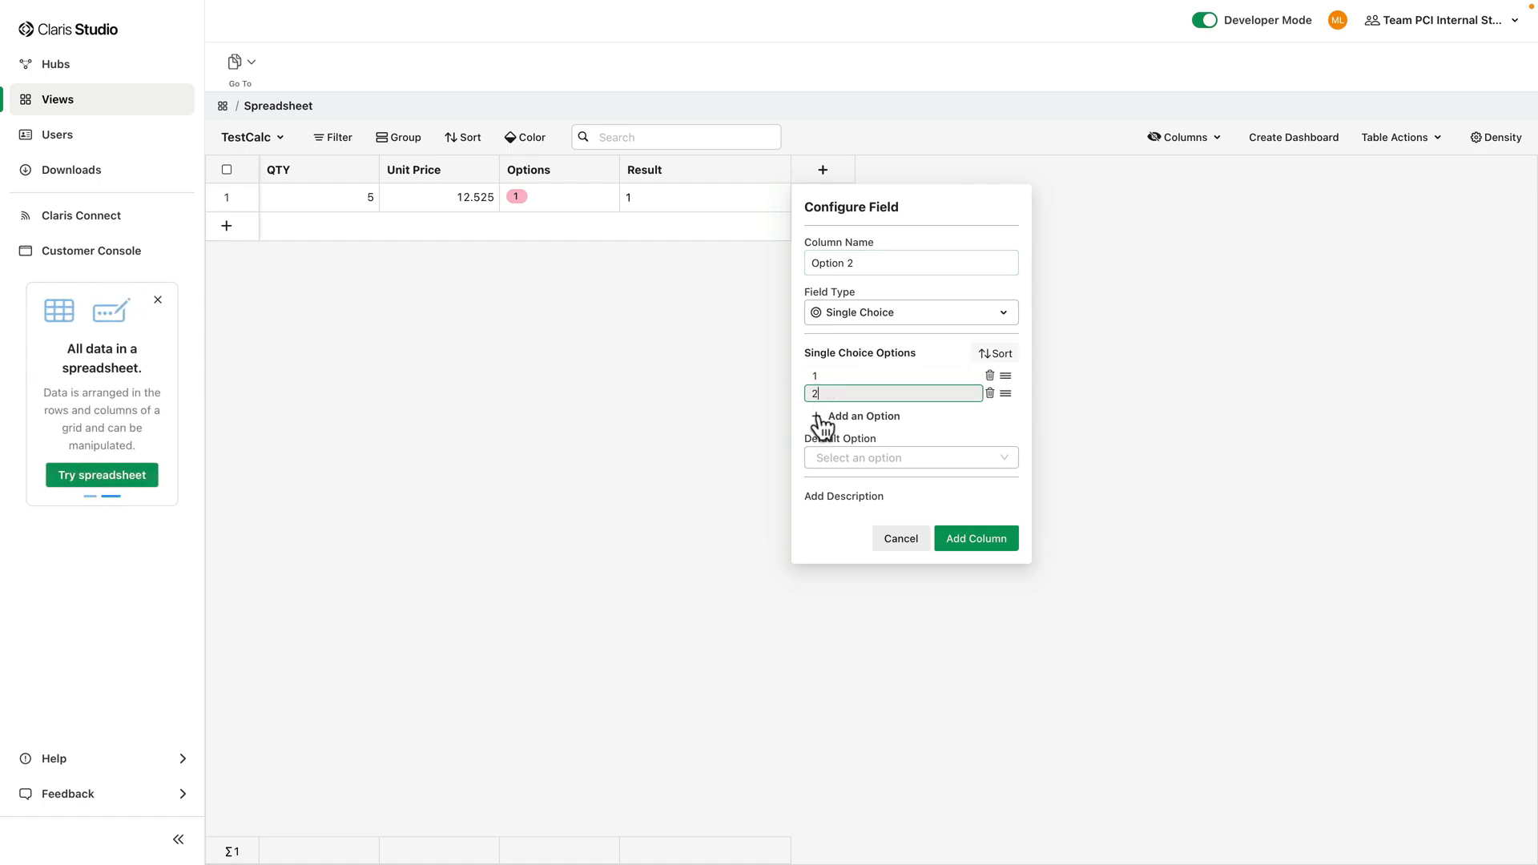
{"action": "left_click", "coordinate": [821, 417]}
{"action": "type", "text": "3"}
{"action": "left_click", "coordinate": [976, 556]}
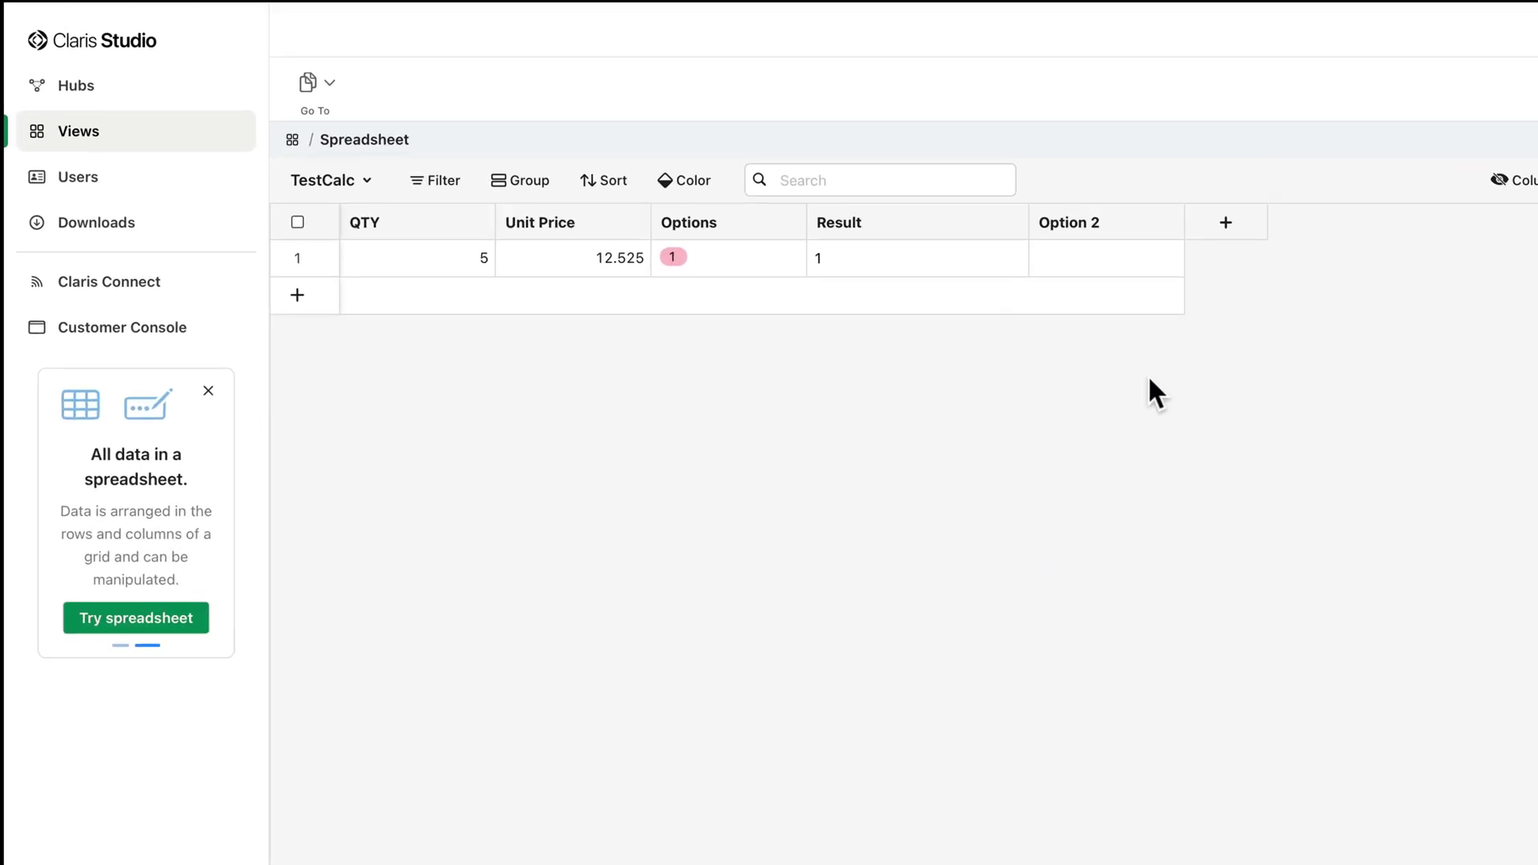
Step: Move the Option 2 column to sit before Result
{"action": "left_click_drag", "start_coordinate": [835, 165], "coordinate": [729, 185]}
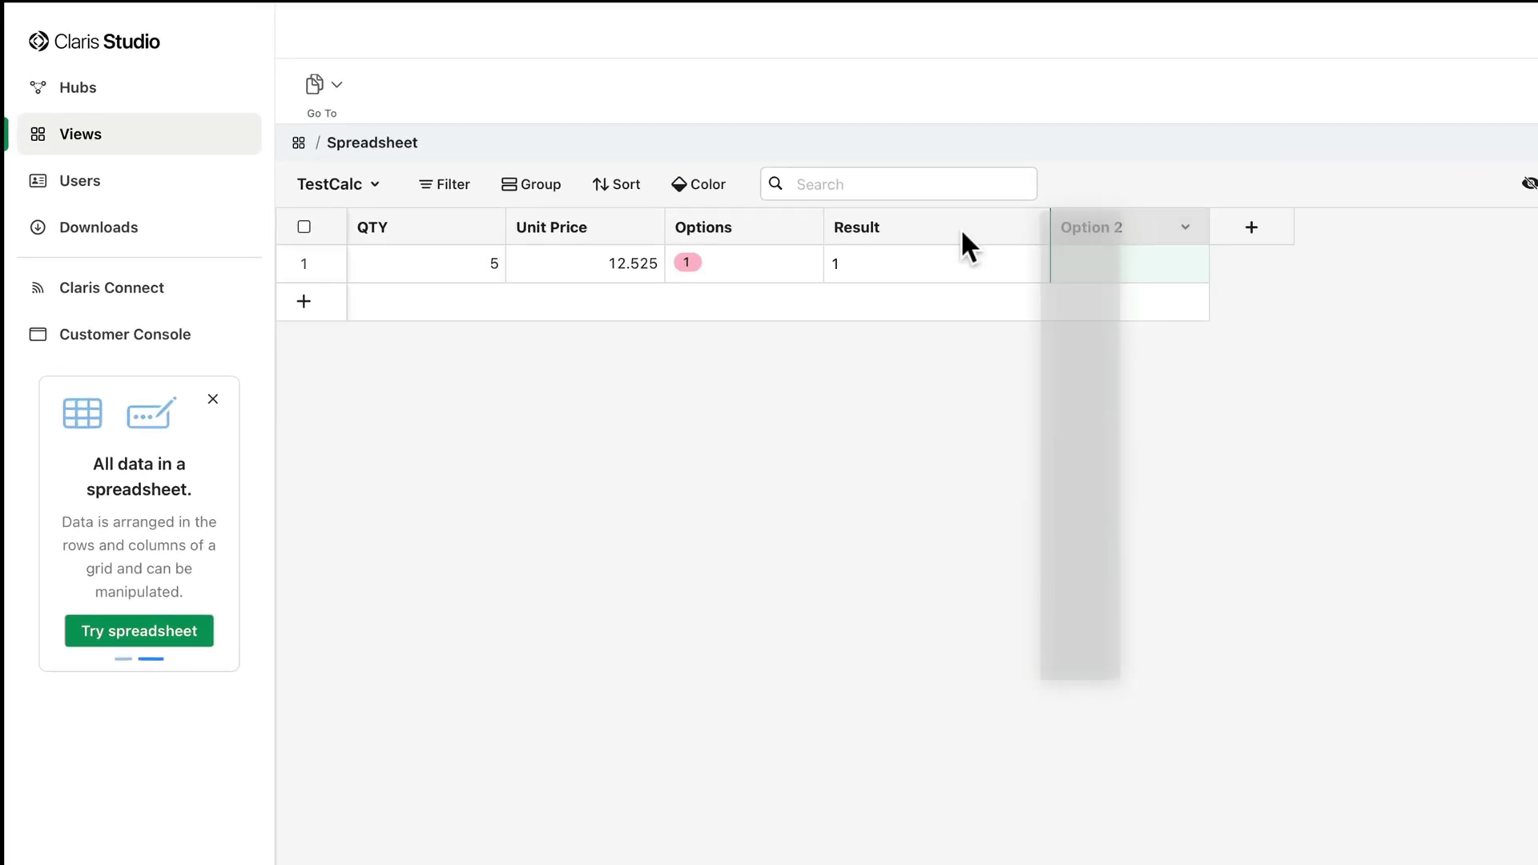
{"action": "left_click_drag", "start_coordinate": [963, 232], "coordinate": [772, 225]}
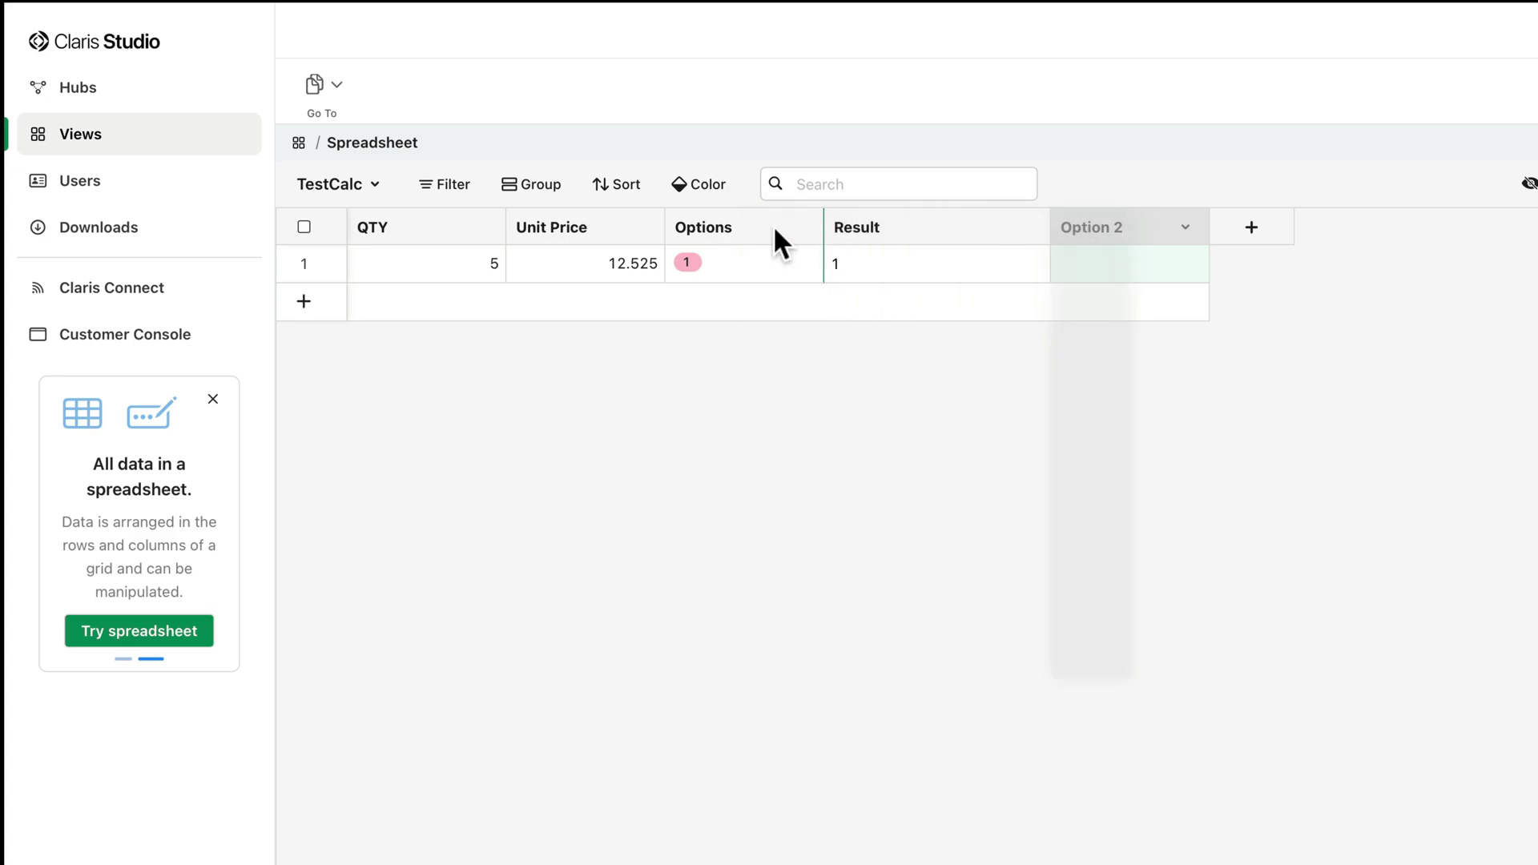
{"action": "left_click_drag", "start_coordinate": [1095, 225], "coordinate": [773, 221]}
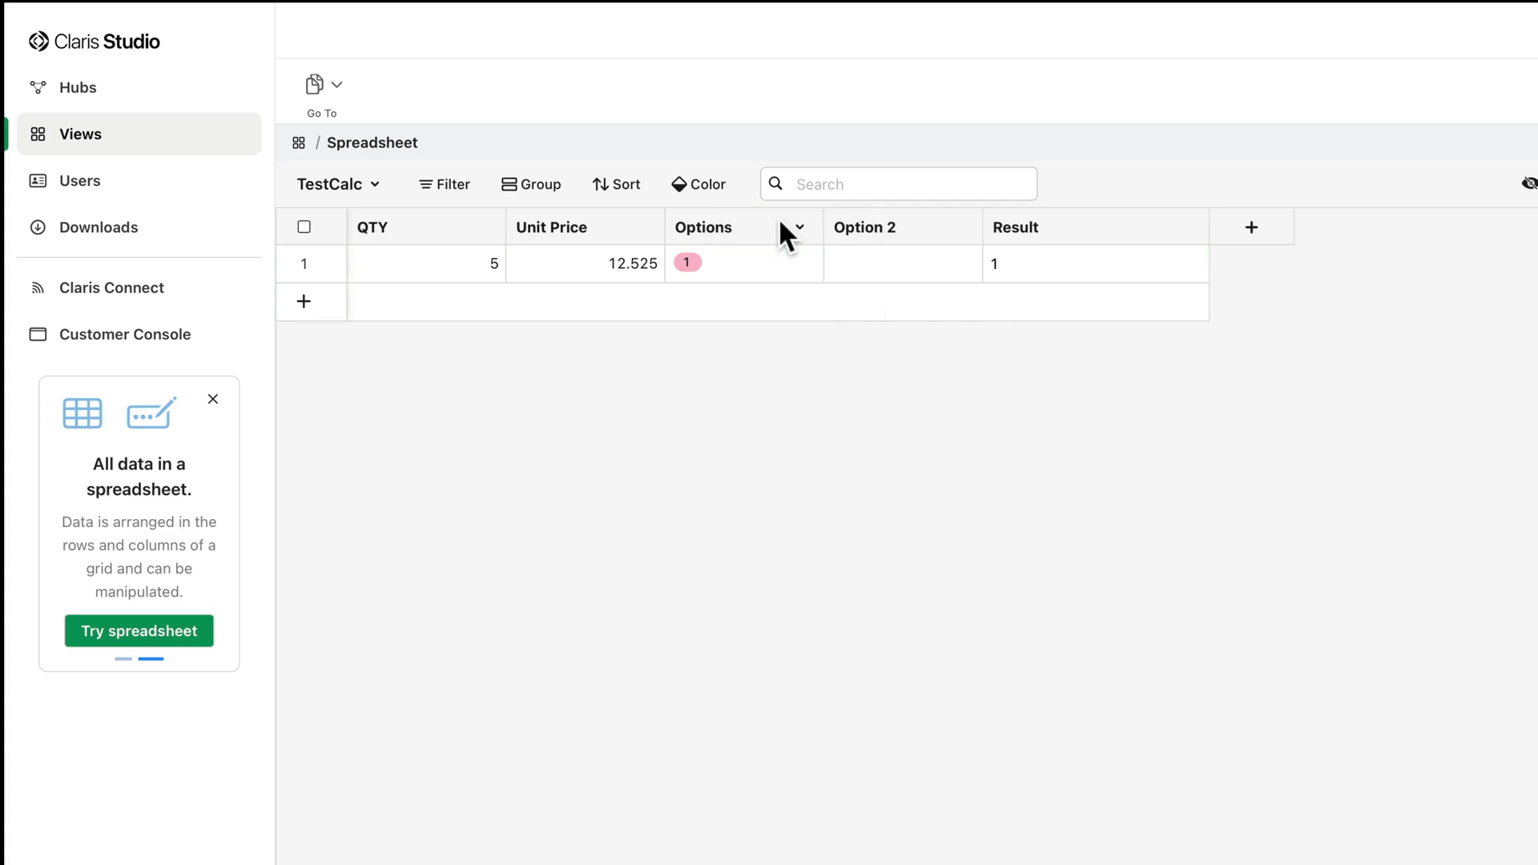
Step: Rename the Options column to Option 1
{"action": "left_click", "coordinate": [798, 230]}
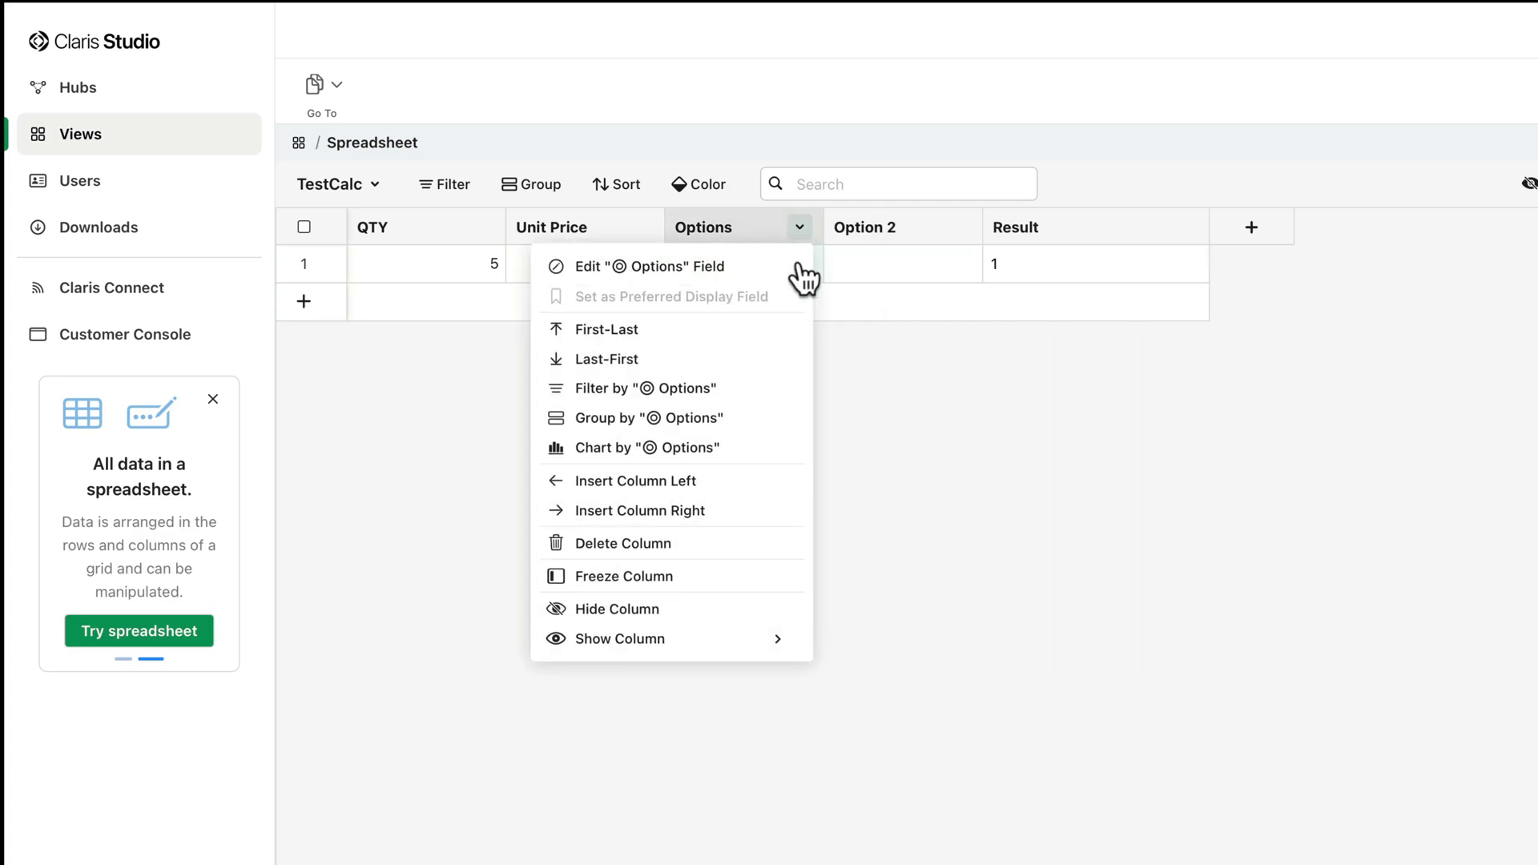
{"action": "left_click", "coordinate": [597, 267]}
{"action": "left_click", "coordinate": [772, 347]}
{"action": "key", "text": "BackSpace"}
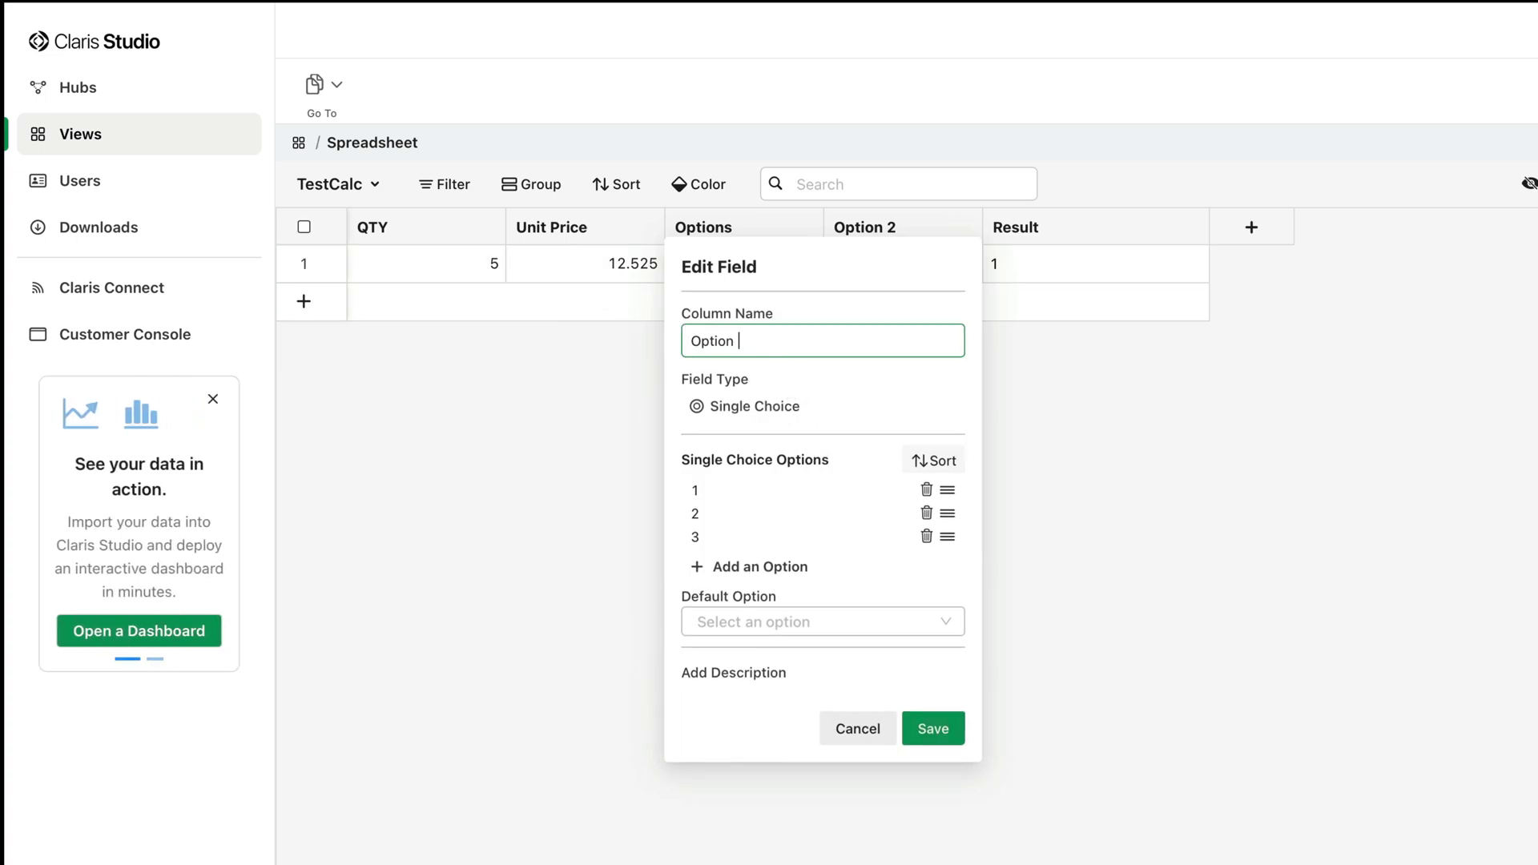
{"action": "type", "text": "1"}
{"action": "left_click", "coordinate": [935, 736]}
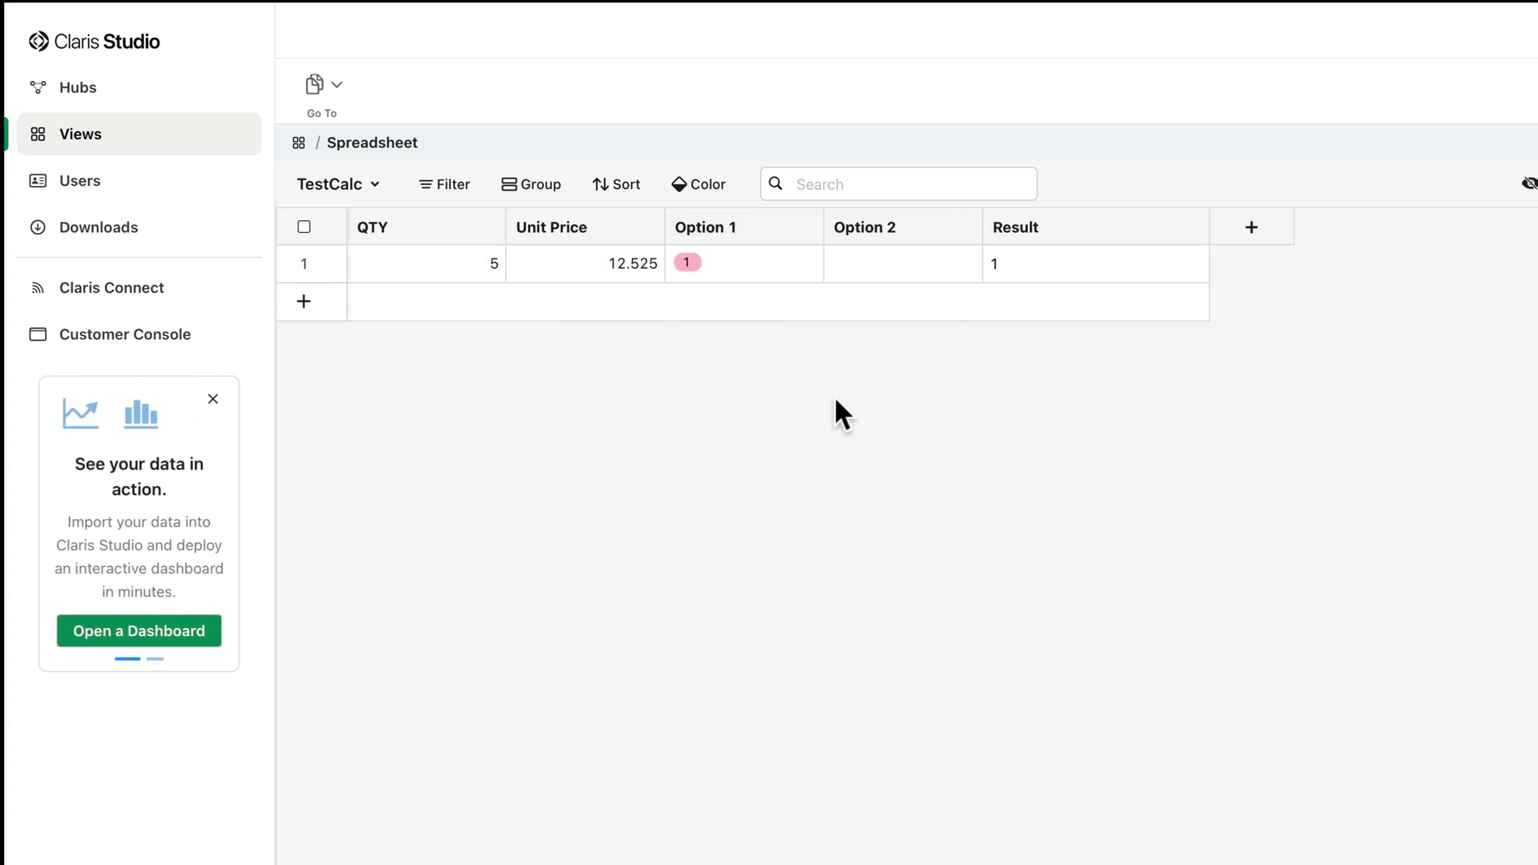
Step: Set row 1's Option 2 value to 2
{"action": "left_click", "coordinate": [871, 270]}
{"action": "left_click", "coordinate": [876, 368]}
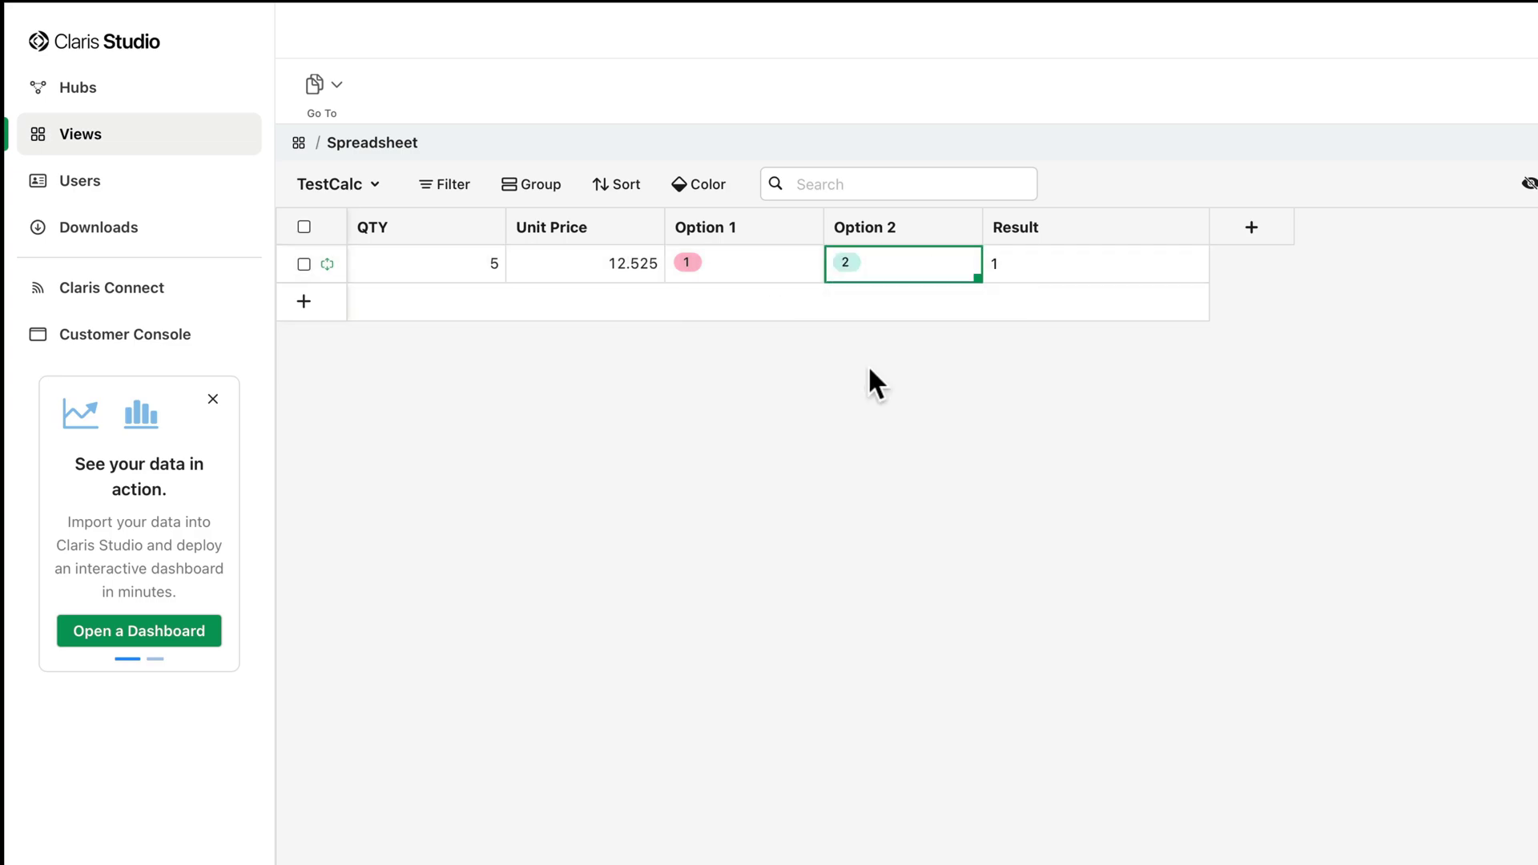
{"action": "left_click", "coordinate": [770, 385]}
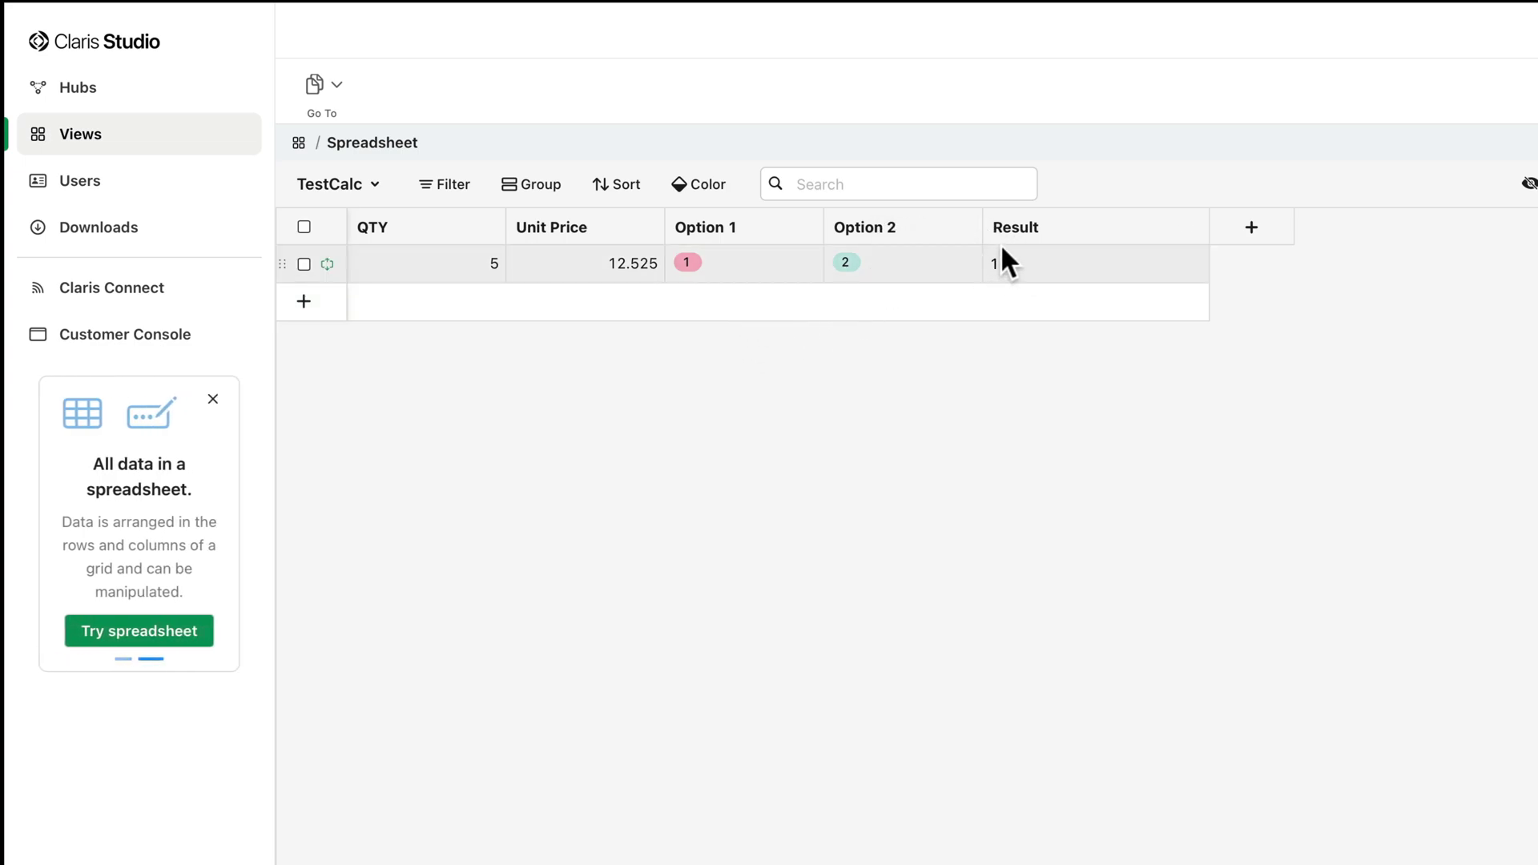
Step: Extend the Result formula by appending + TestCalc.'Option 2' after the Option 1 reference
{"action": "left_click", "coordinate": [1022, 224]}
{"action": "left_click", "coordinate": [1181, 508]}
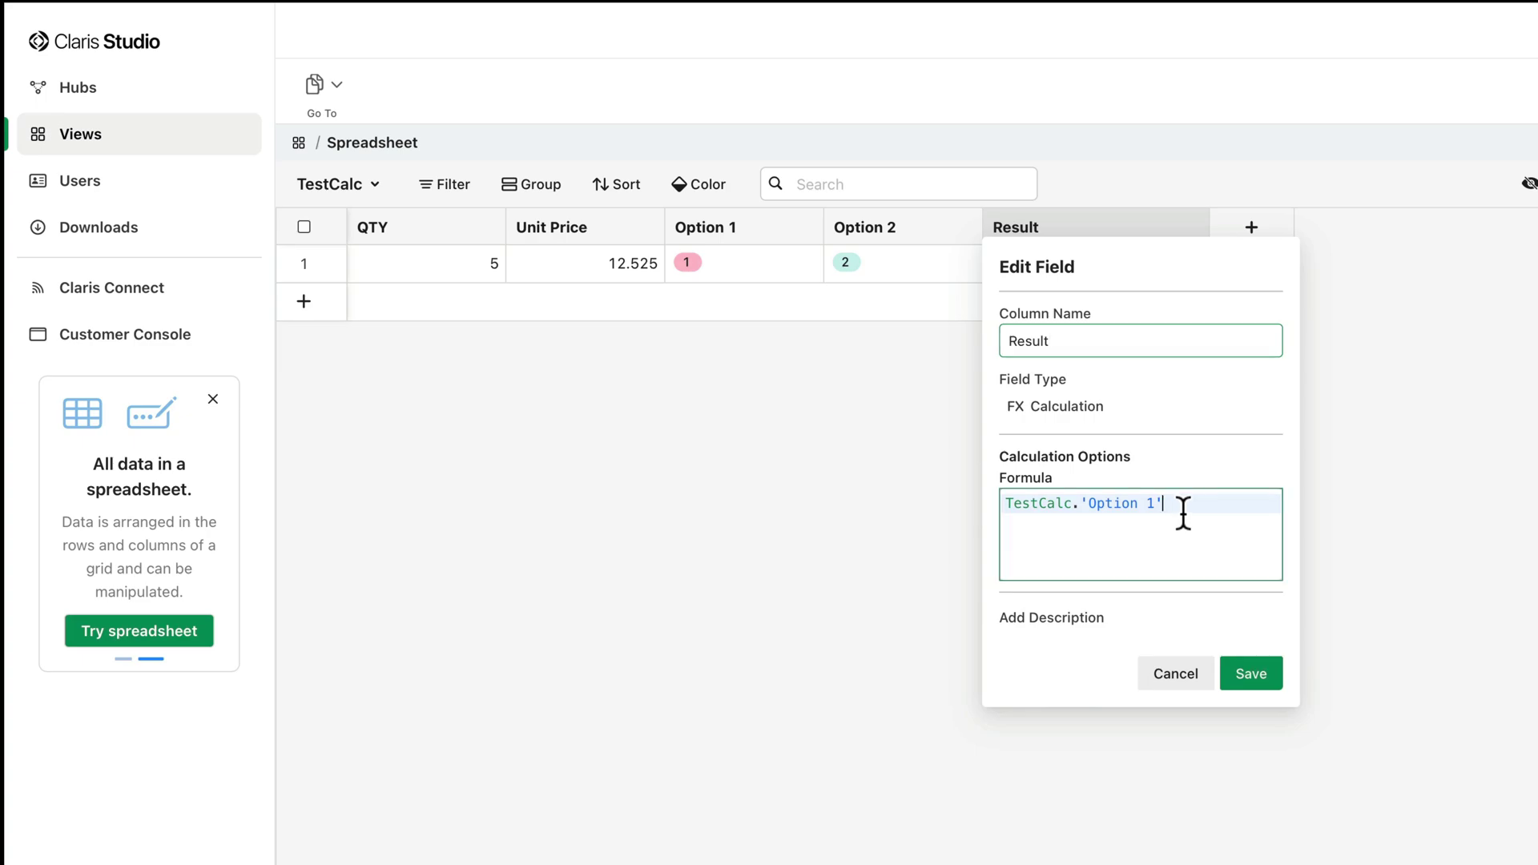
{"action": "left_click_drag", "start_coordinate": [1181, 508], "coordinate": [996, 429]}
{"action": "left_click", "coordinate": [1143, 539]}
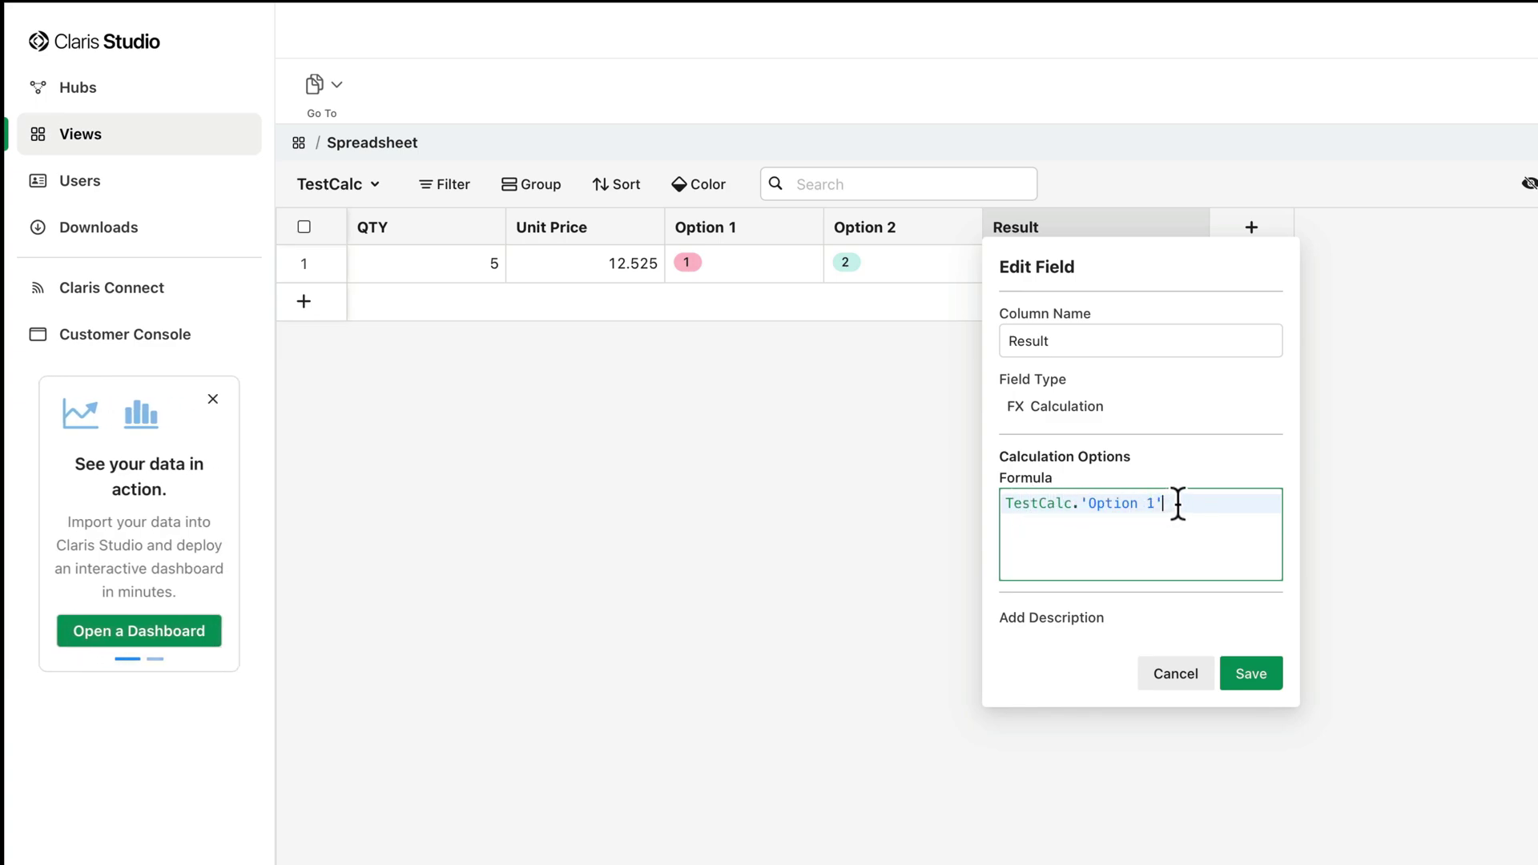
{"action": "left_click_drag", "start_coordinate": [1175, 505], "coordinate": [981, 482]}
{"action": "key", "text": "ctrl+c"}
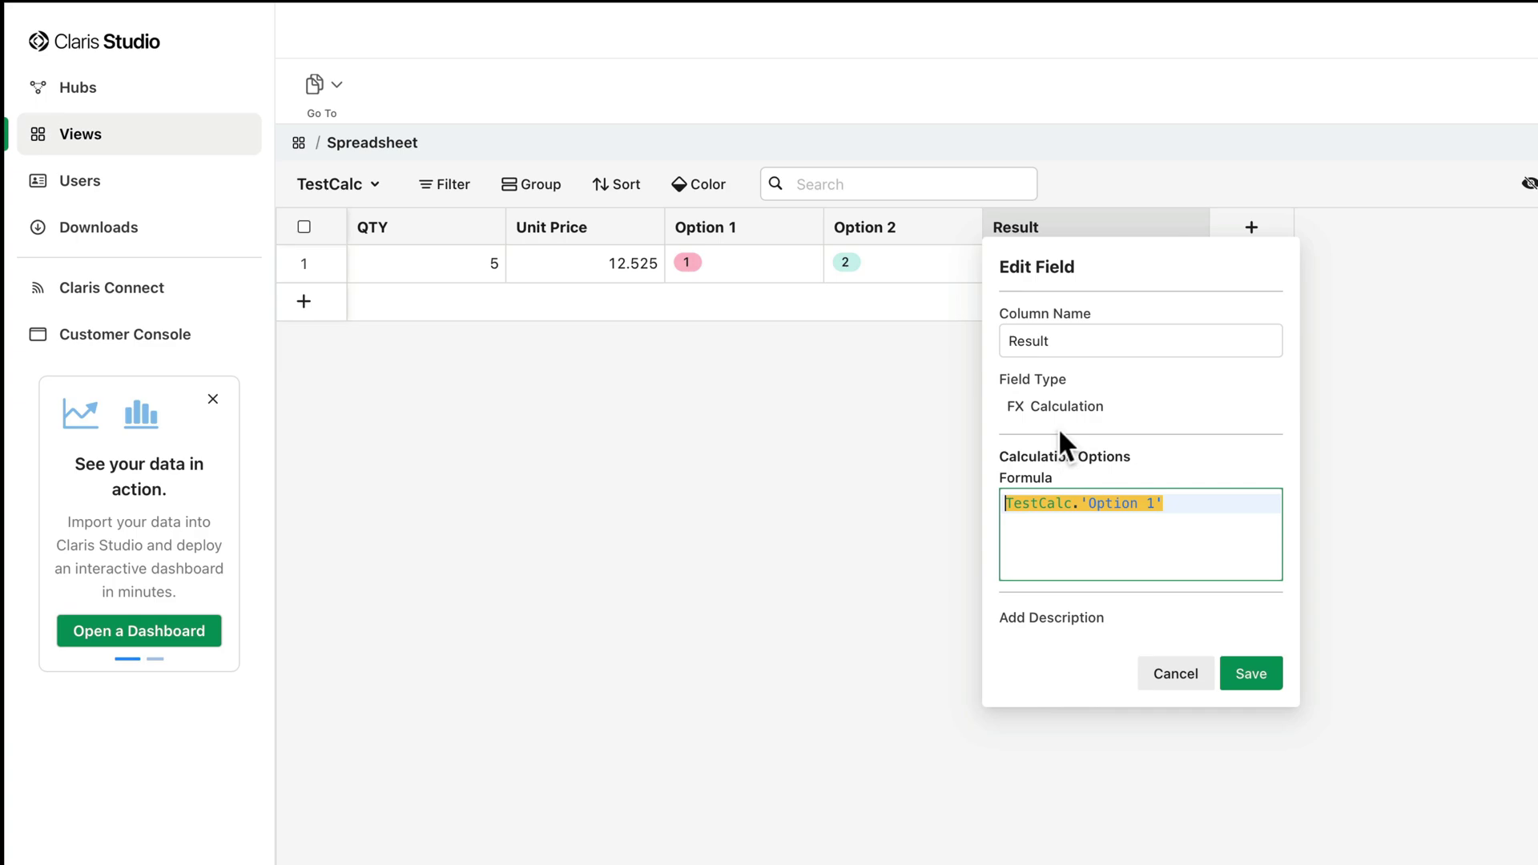
{"action": "left_click", "coordinate": [1226, 505]}
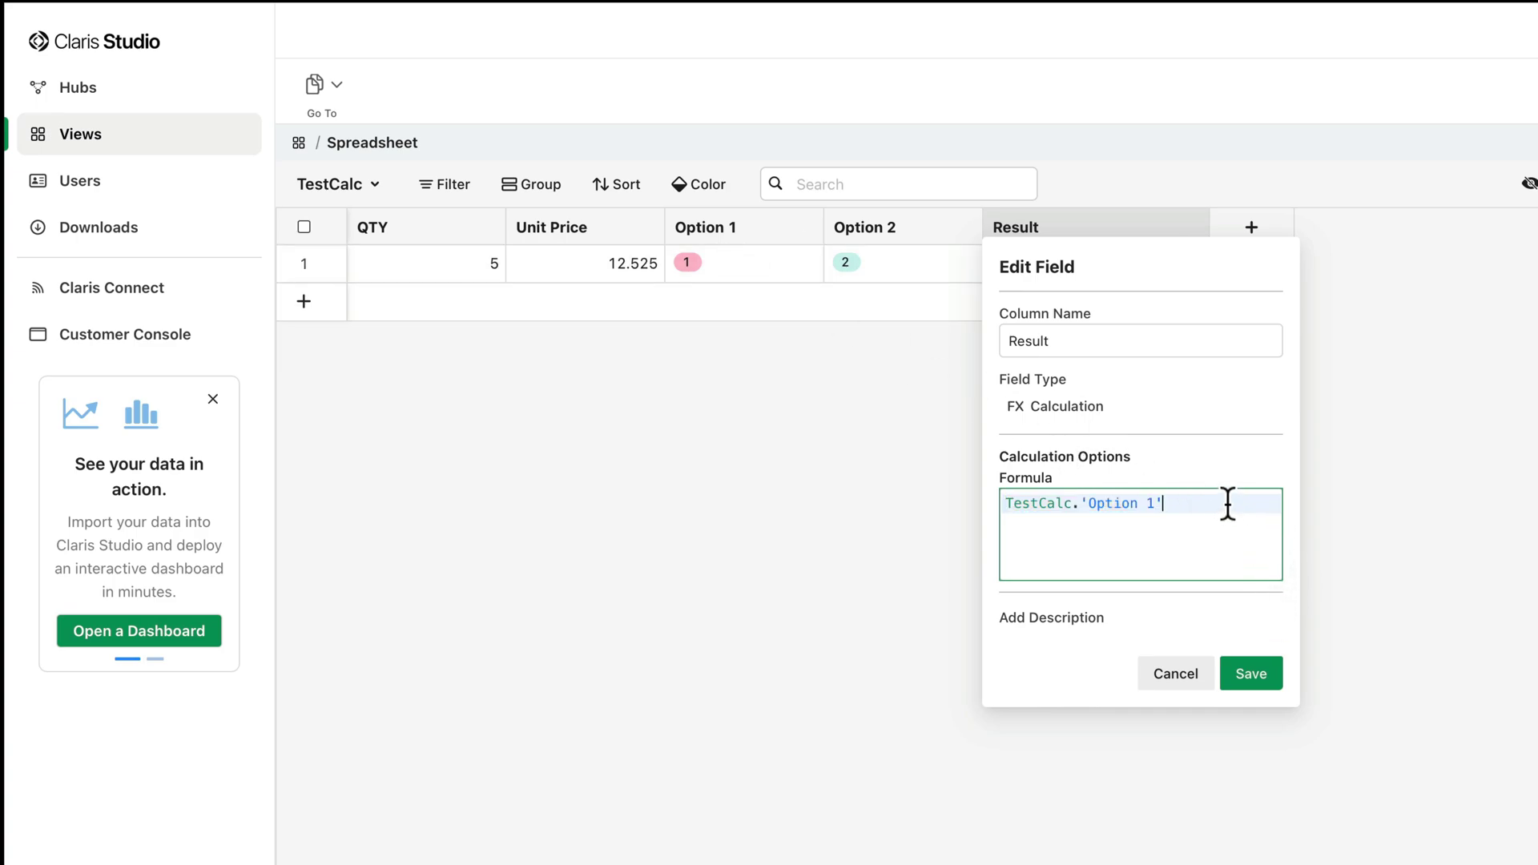
{"action": "type", "text": "+"}
{"action": "key", "text": "ctrl+v"}
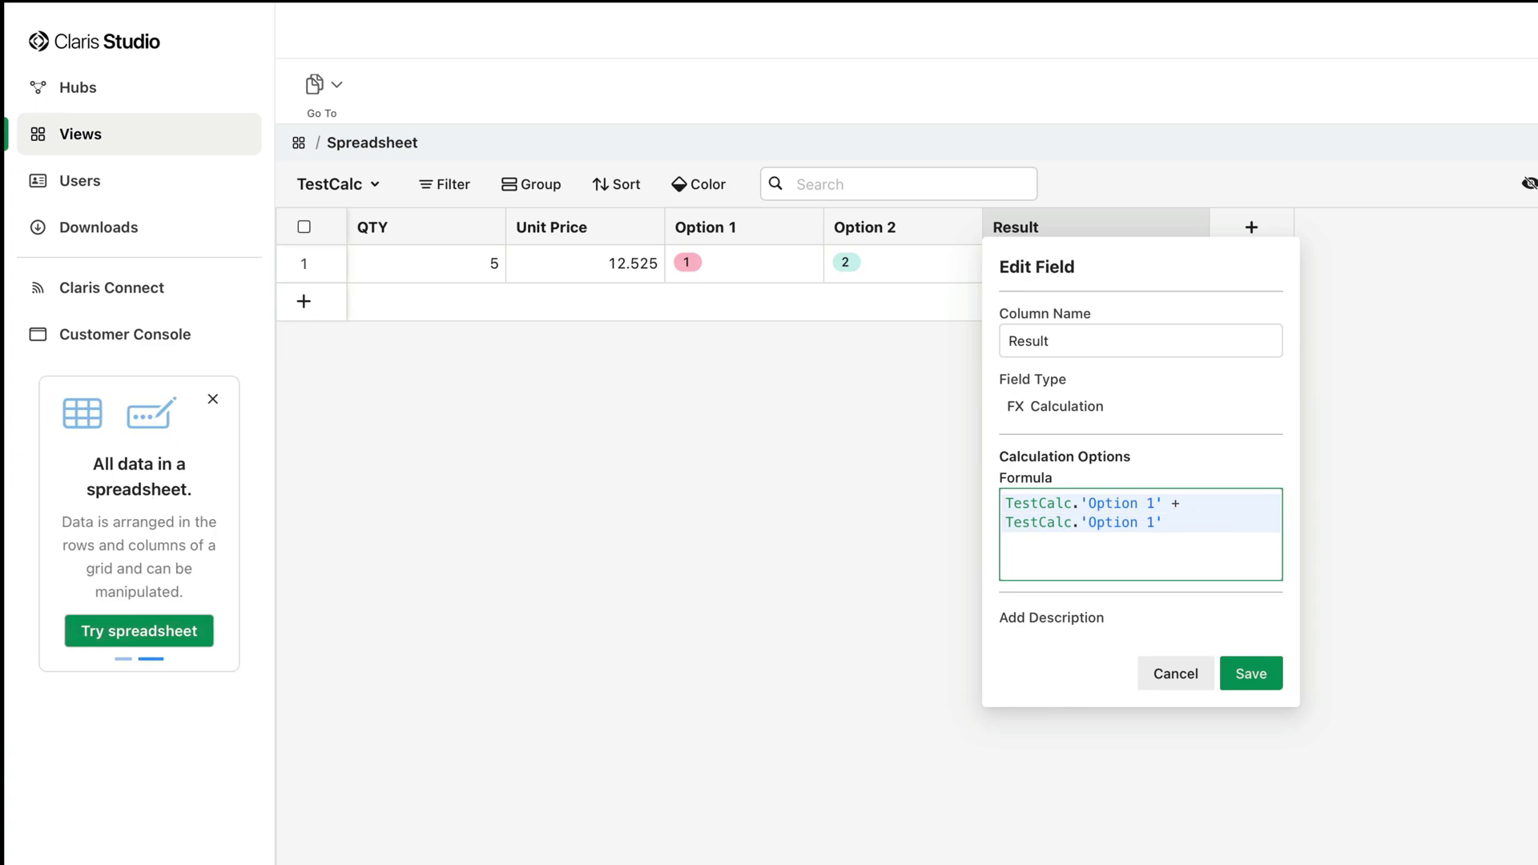
{"action": "key", "text": "Left"}
{"action": "key", "text": "BackSpace"}
{"action": "type", "text": "2"}
Step: Save the Option 1 + Option 2 Result formula and select row 1's Result, now 12
{"action": "left_click", "coordinate": [1251, 675]}
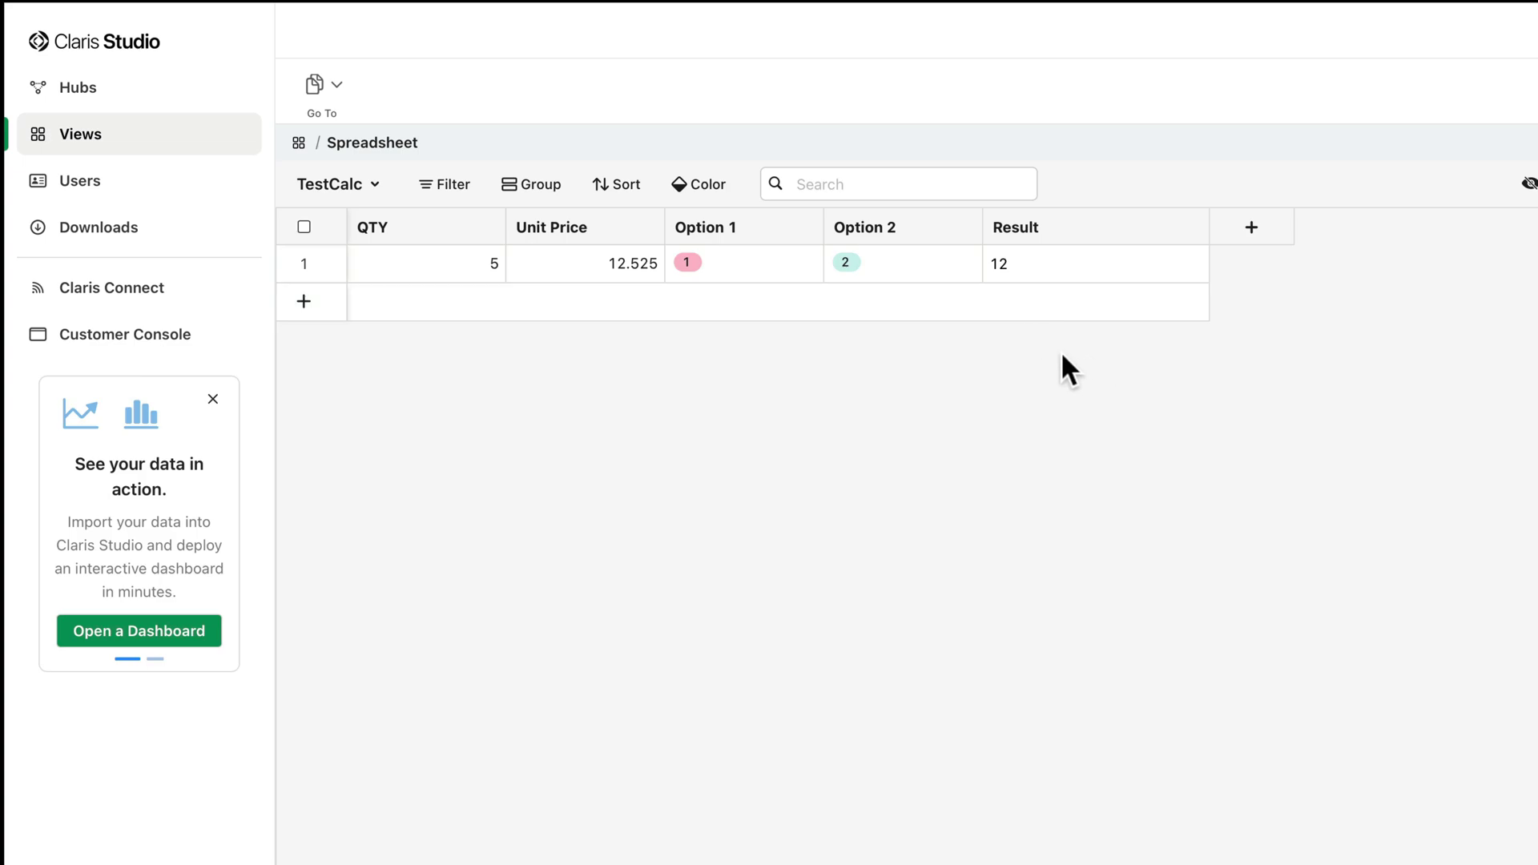
{"action": "left_click", "coordinate": [1018, 258]}
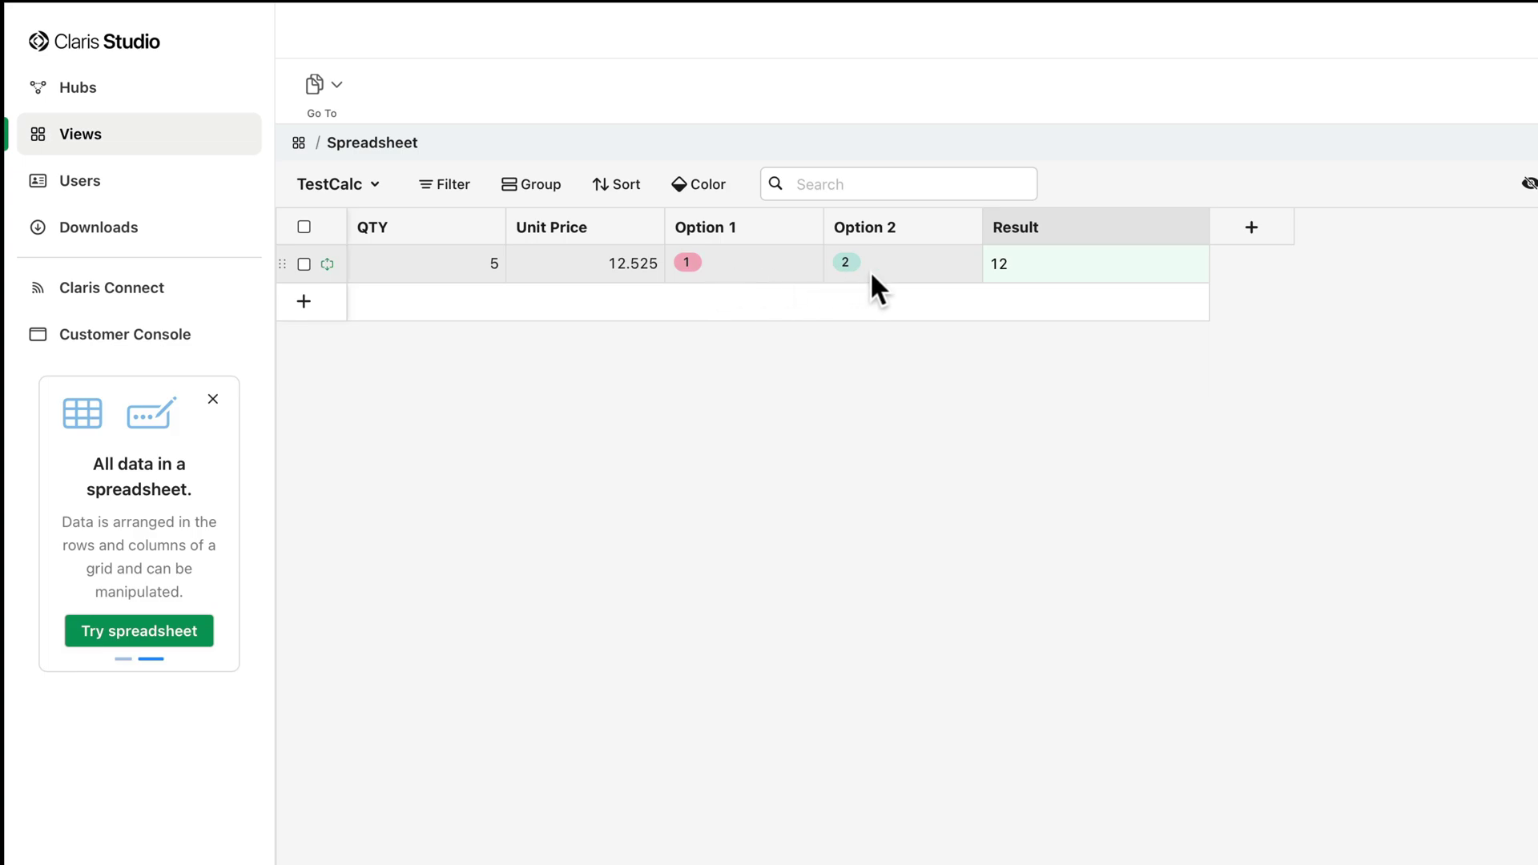
Step: Rewrite the Result formula as Sum(TestCalc.'Option 1') + SUM(TestCalc.'Option 2') and save it
{"action": "left_click", "coordinate": [1049, 230]}
{"action": "left_click", "coordinate": [1195, 538]}
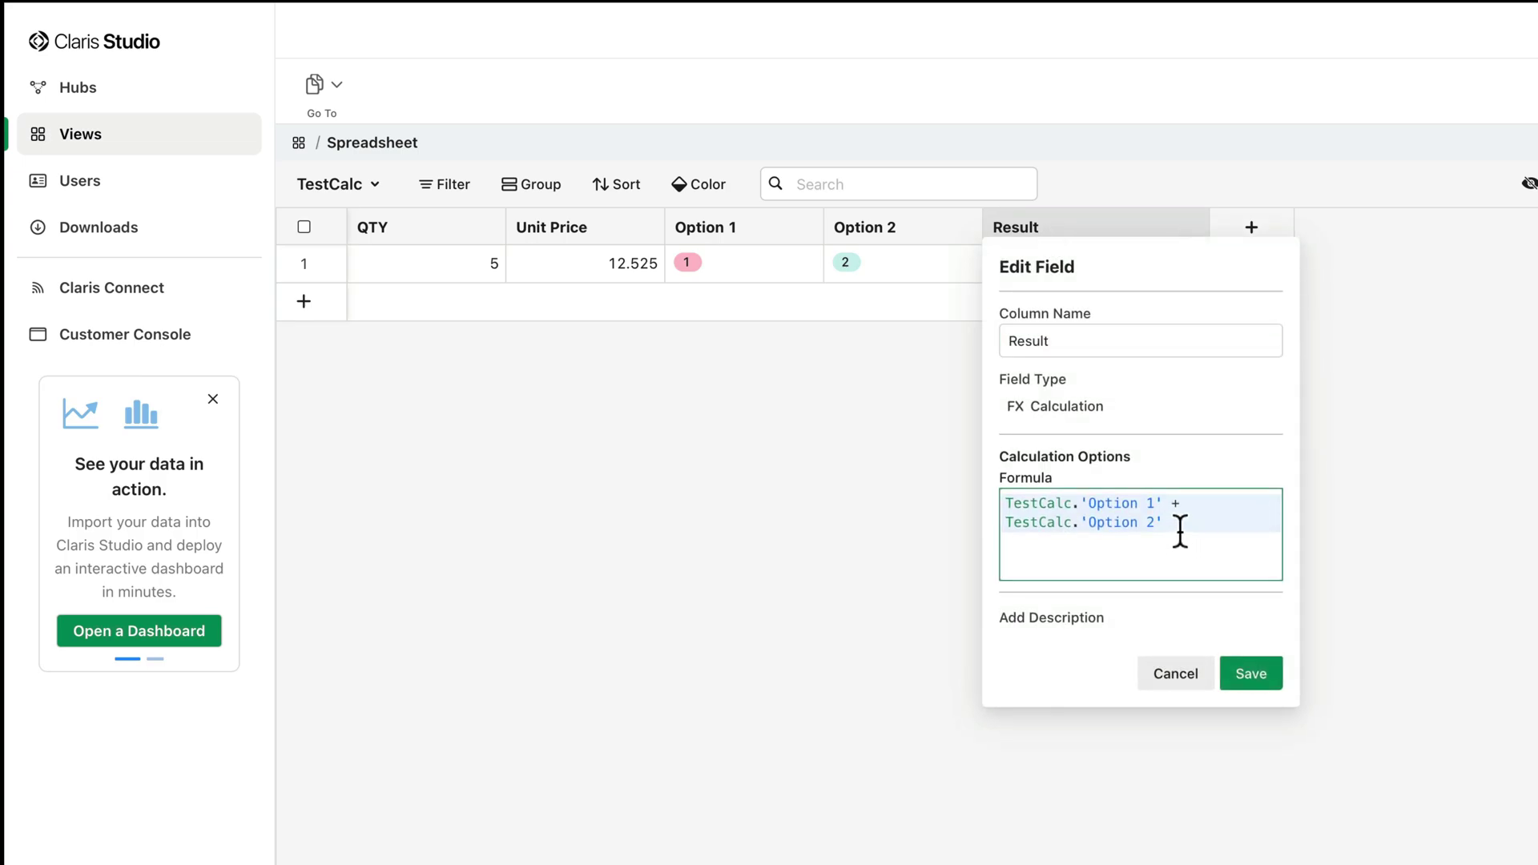
{"action": "left_click", "coordinate": [1007, 503]}
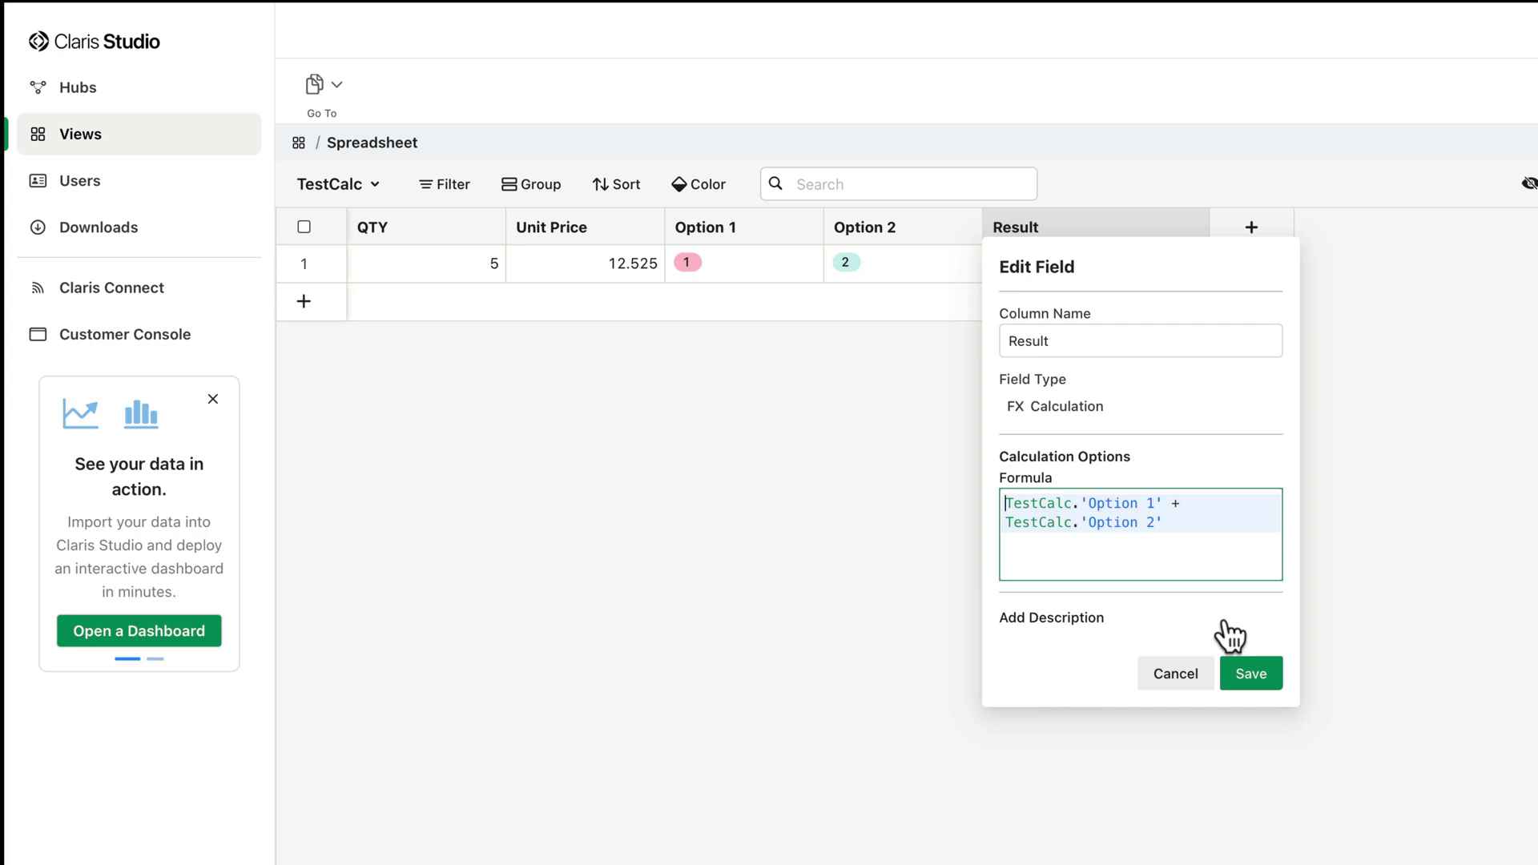
{"action": "type", "text": "Sum("}
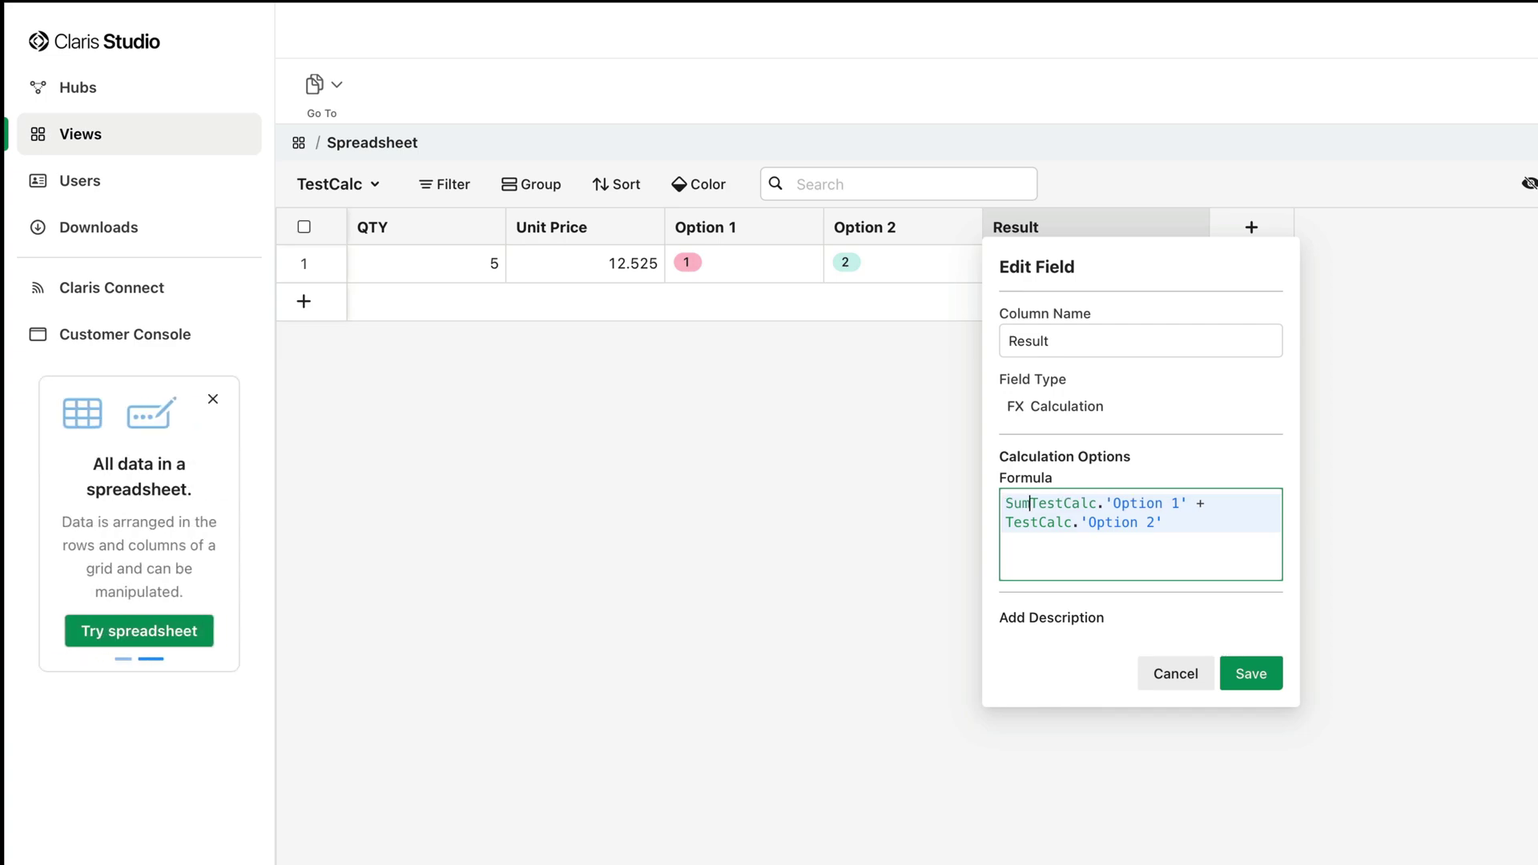
{"action": "left_click", "coordinate": [1189, 503]}
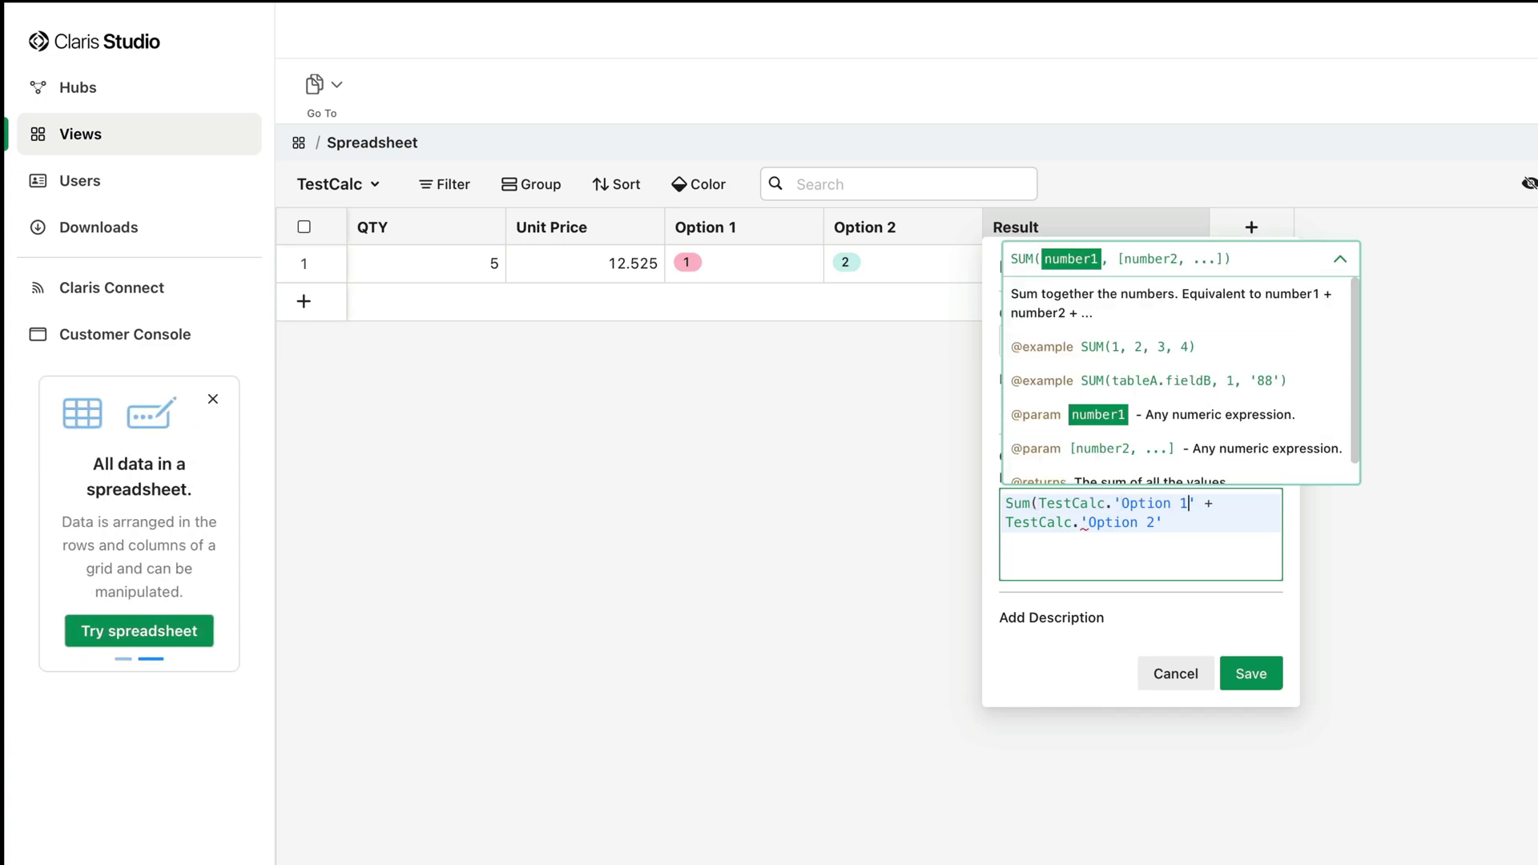
{"action": "type", "text": ")"}
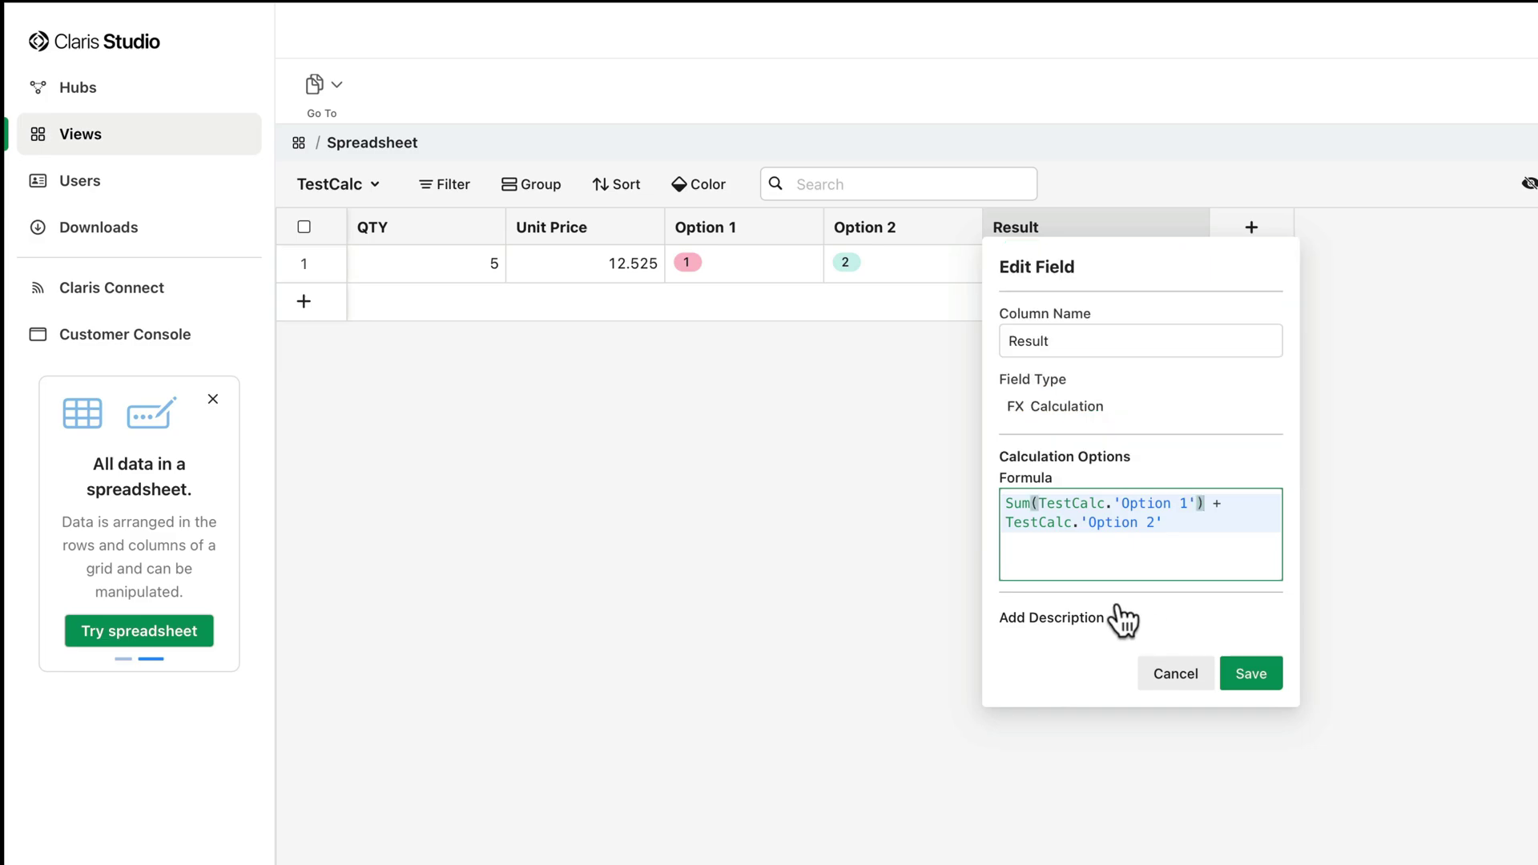
{"action": "left_click", "coordinate": [1007, 522]}
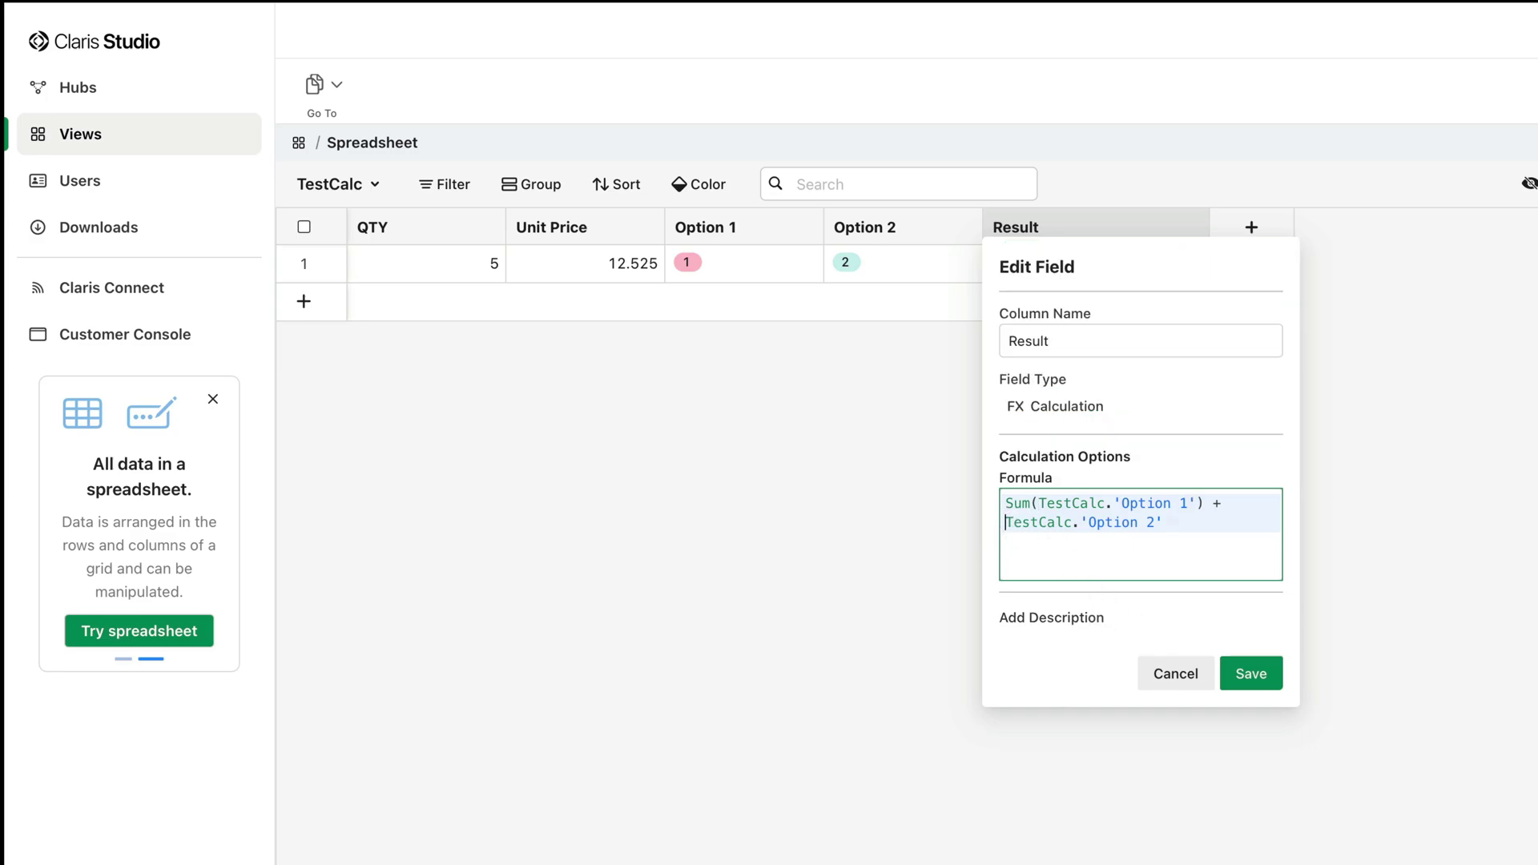
{"action": "type", "text": "SUM("}
{"action": "left_click", "coordinate": [1172, 522]}
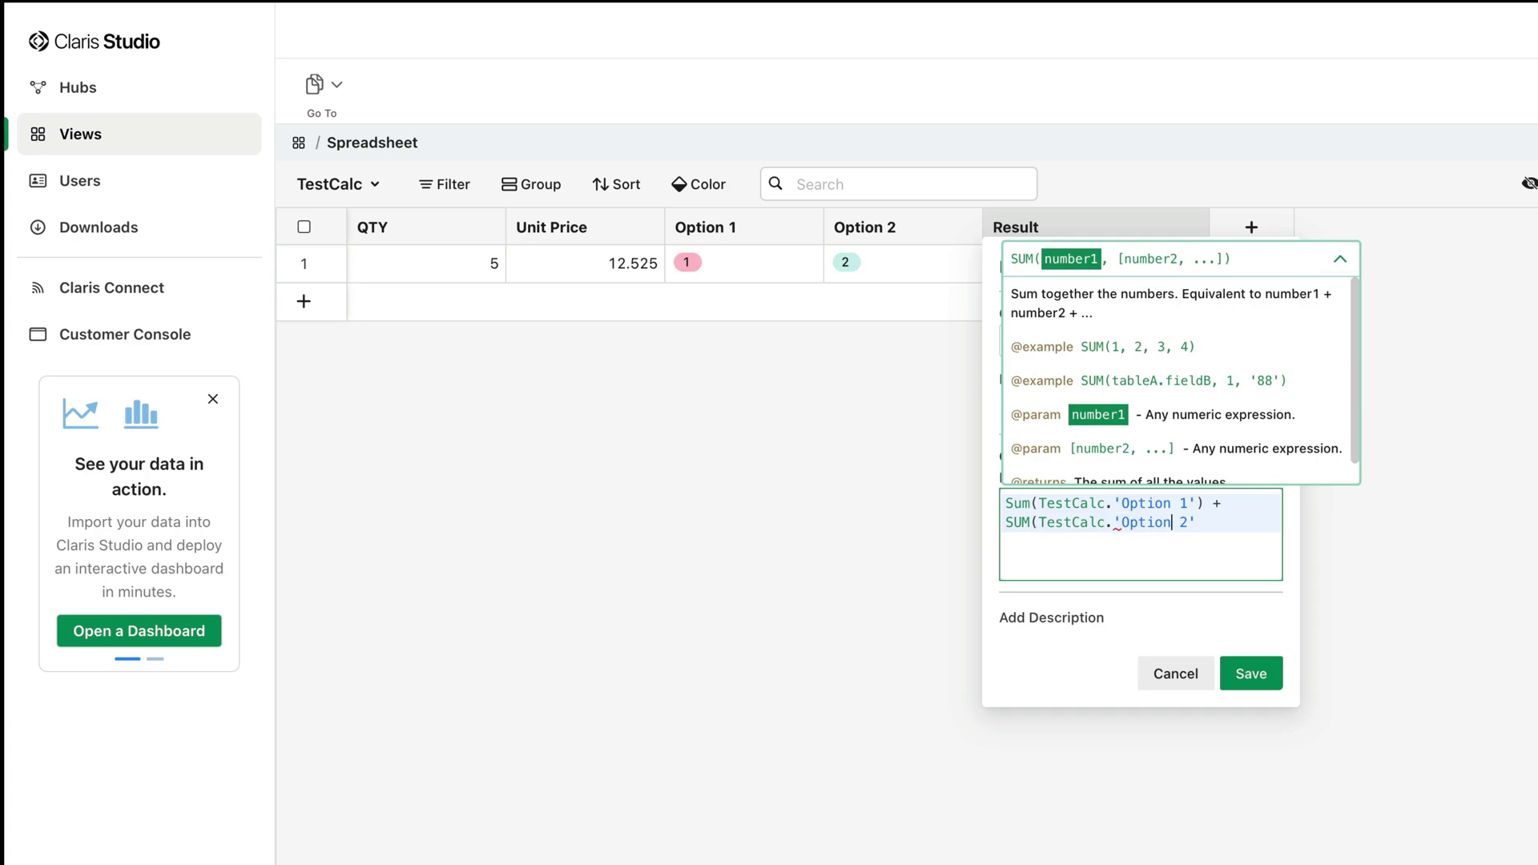
{"action": "type", "text": ")"}
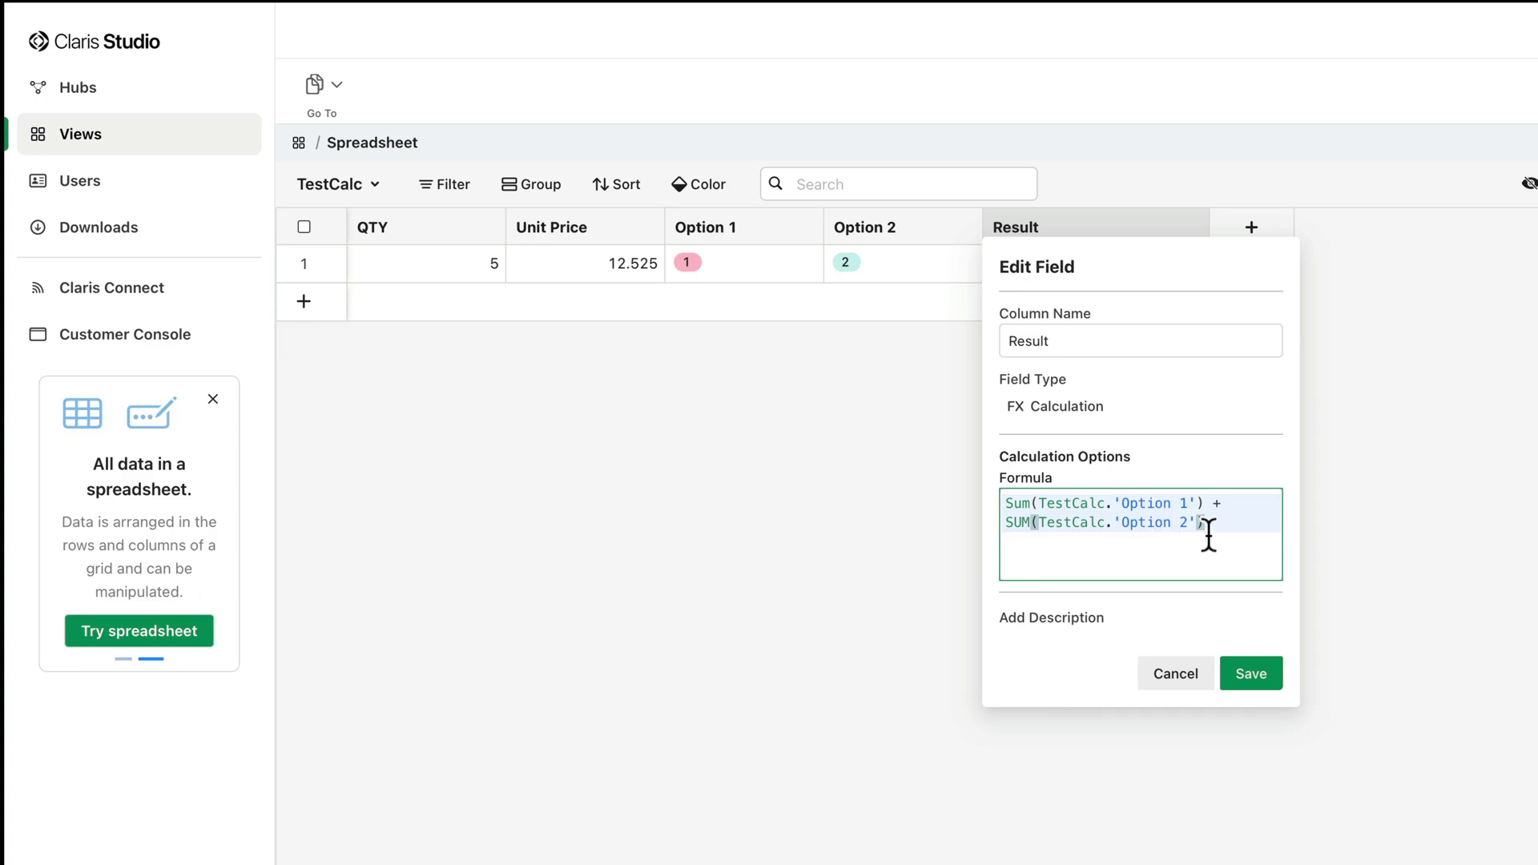
{"action": "left_click", "coordinate": [1261, 678]}
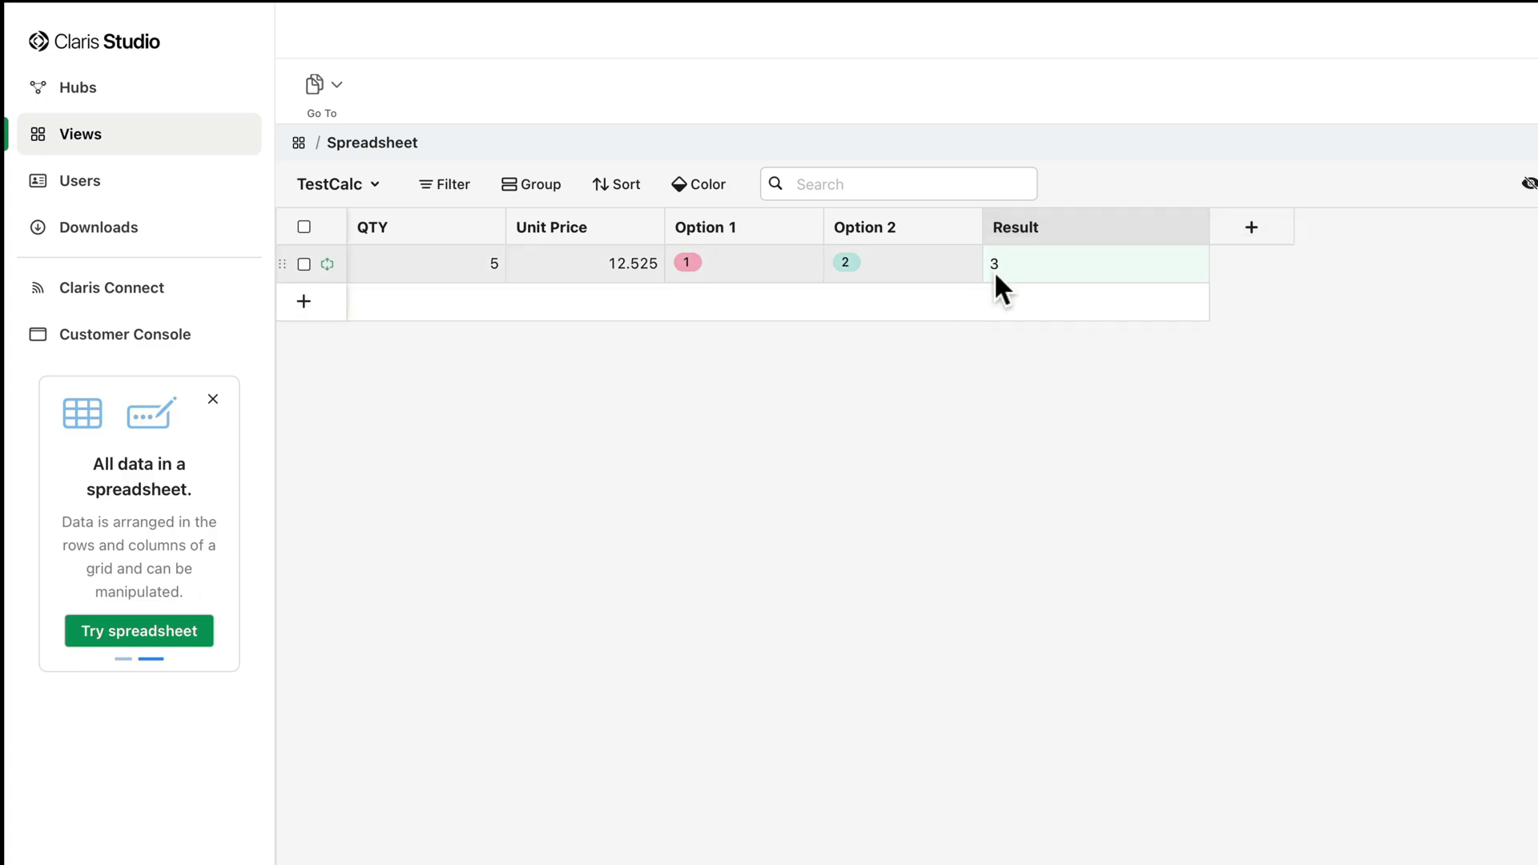